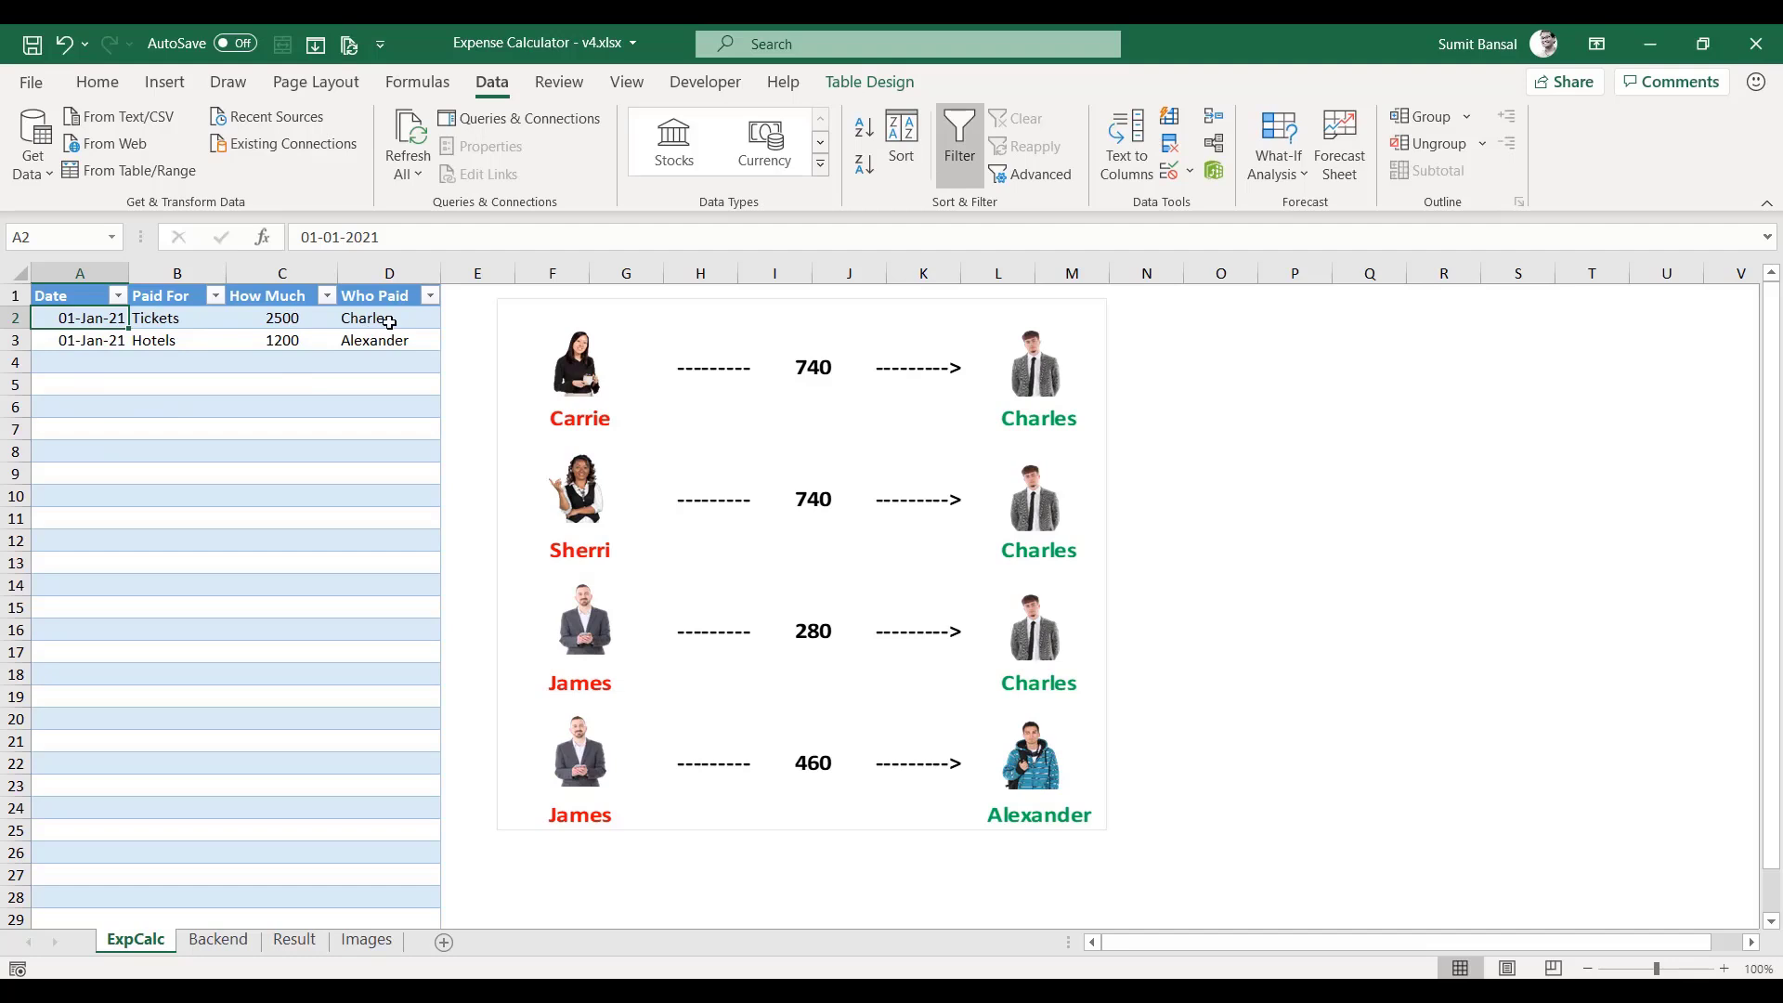
- Check which payers can be chosen in the Who Paid cell of the first empty row, D4
{"action": "left_click", "coordinate": [394, 364]}
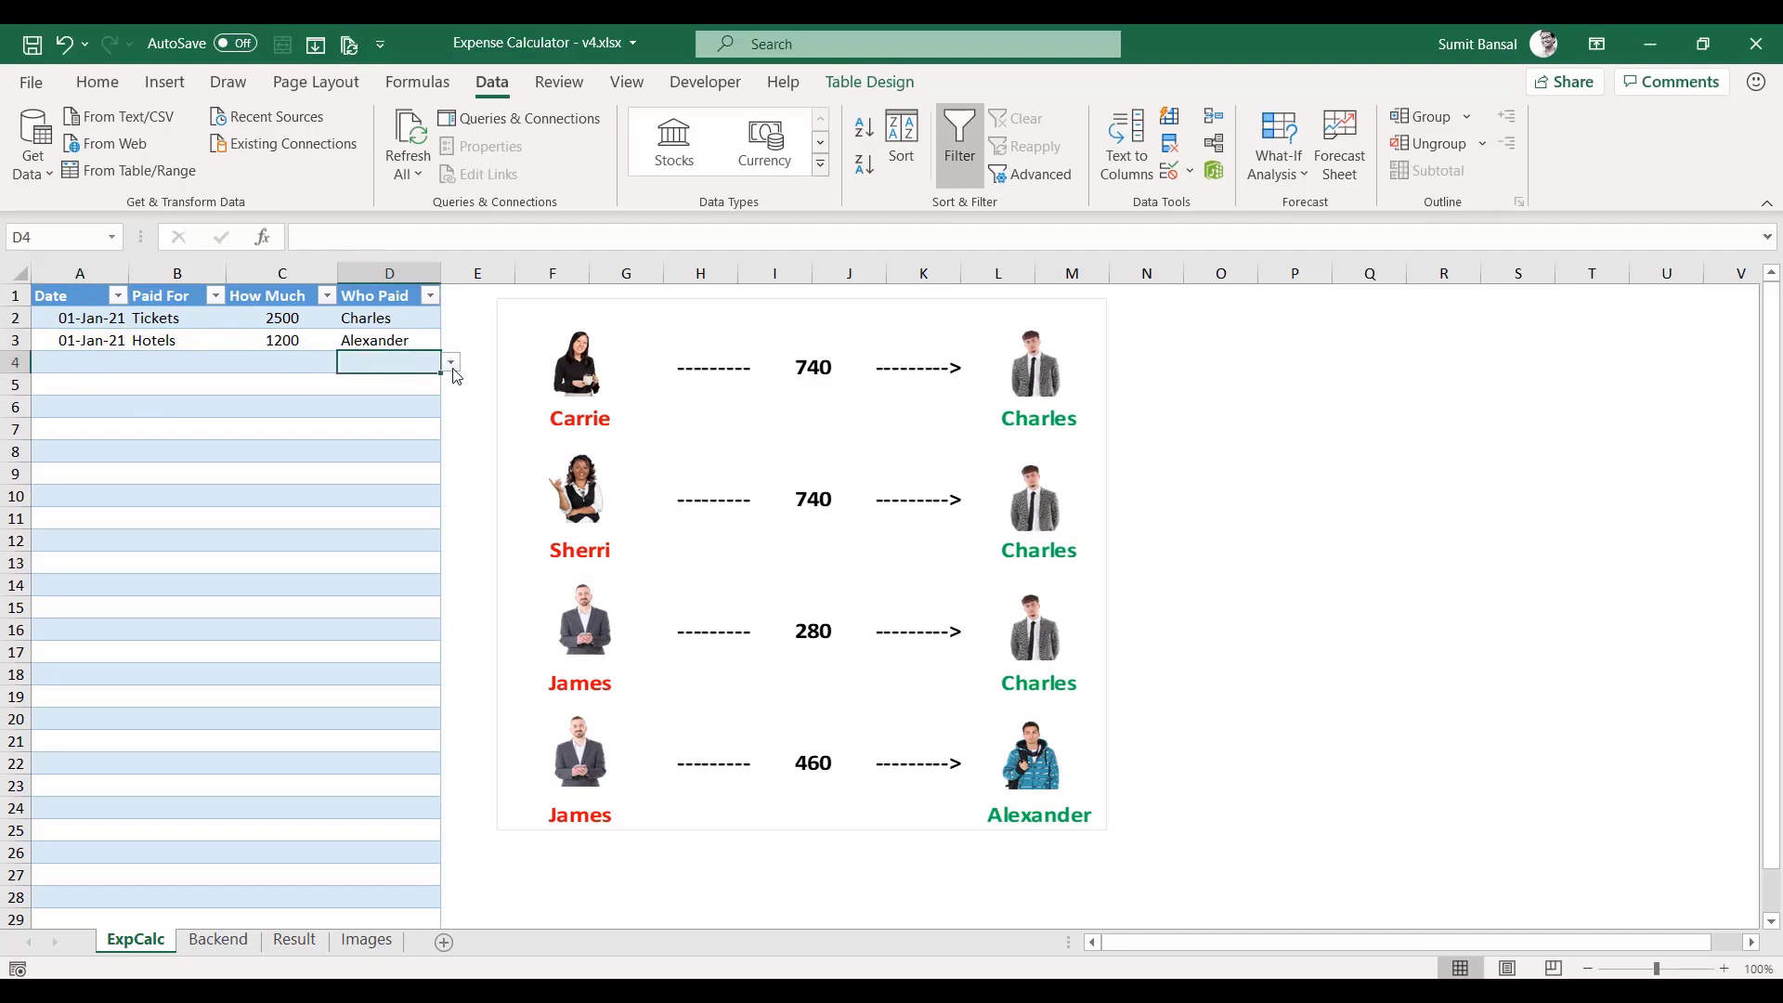
{"action": "left_click", "coordinate": [452, 366]}
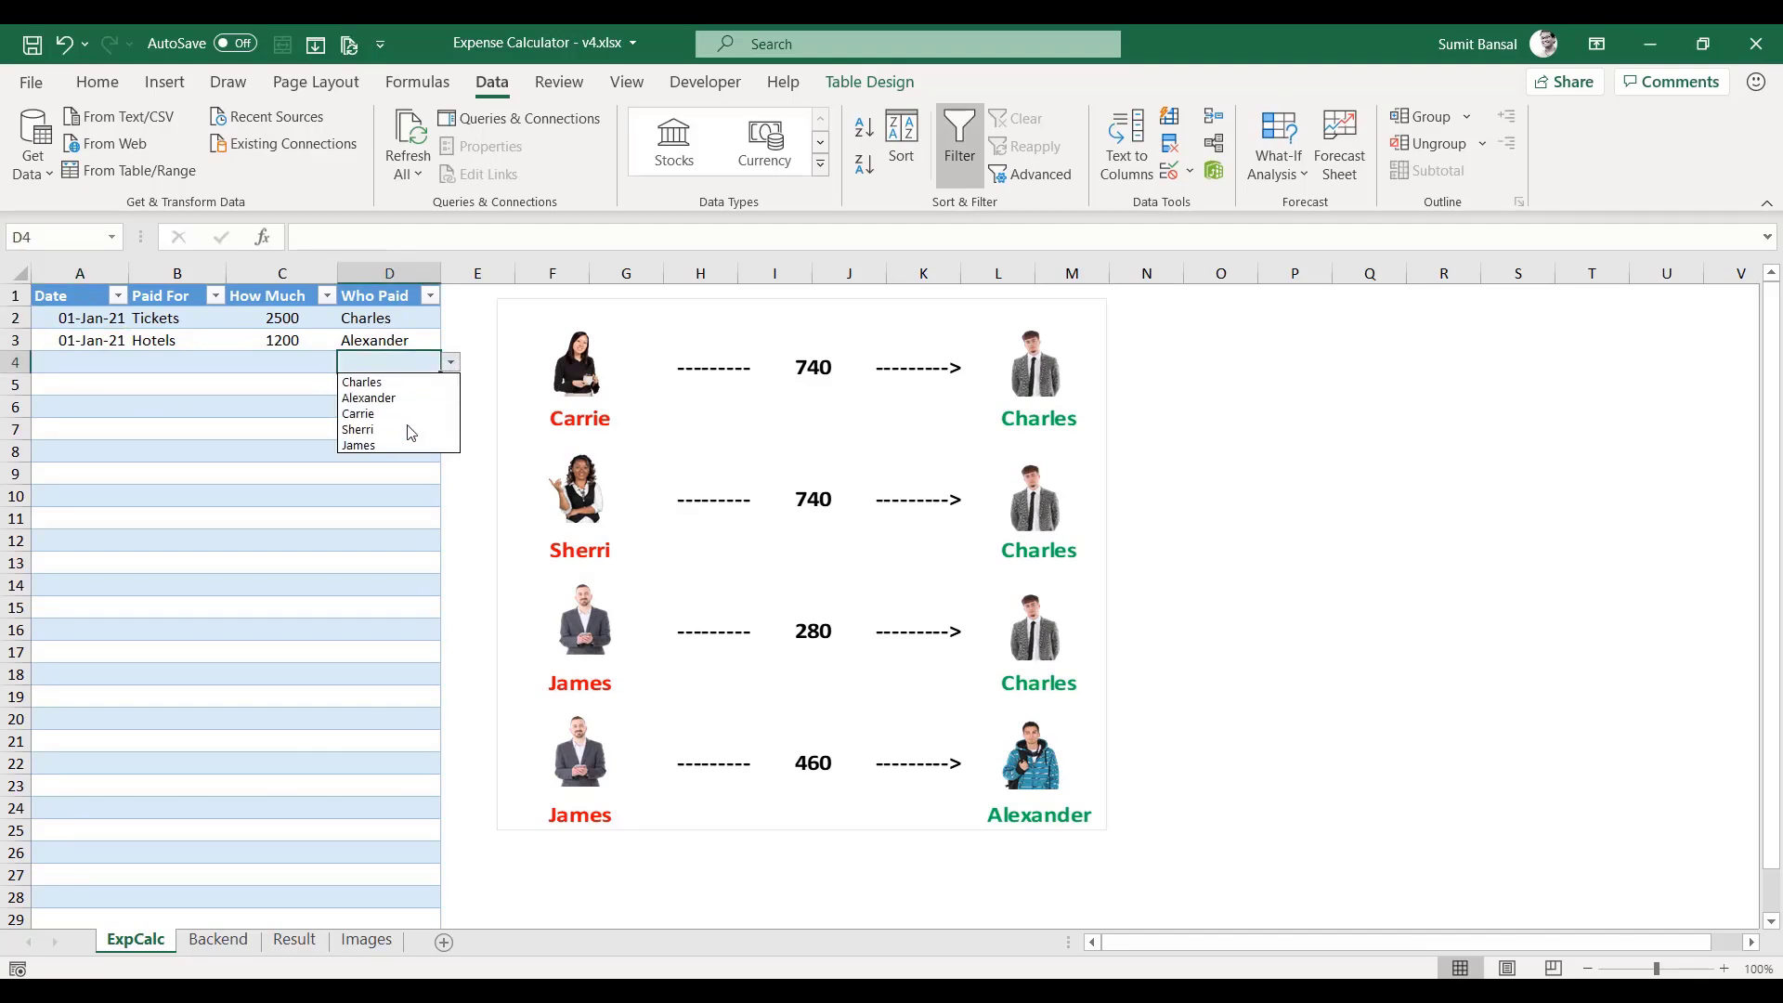
{"action": "key", "text": "Escape"}
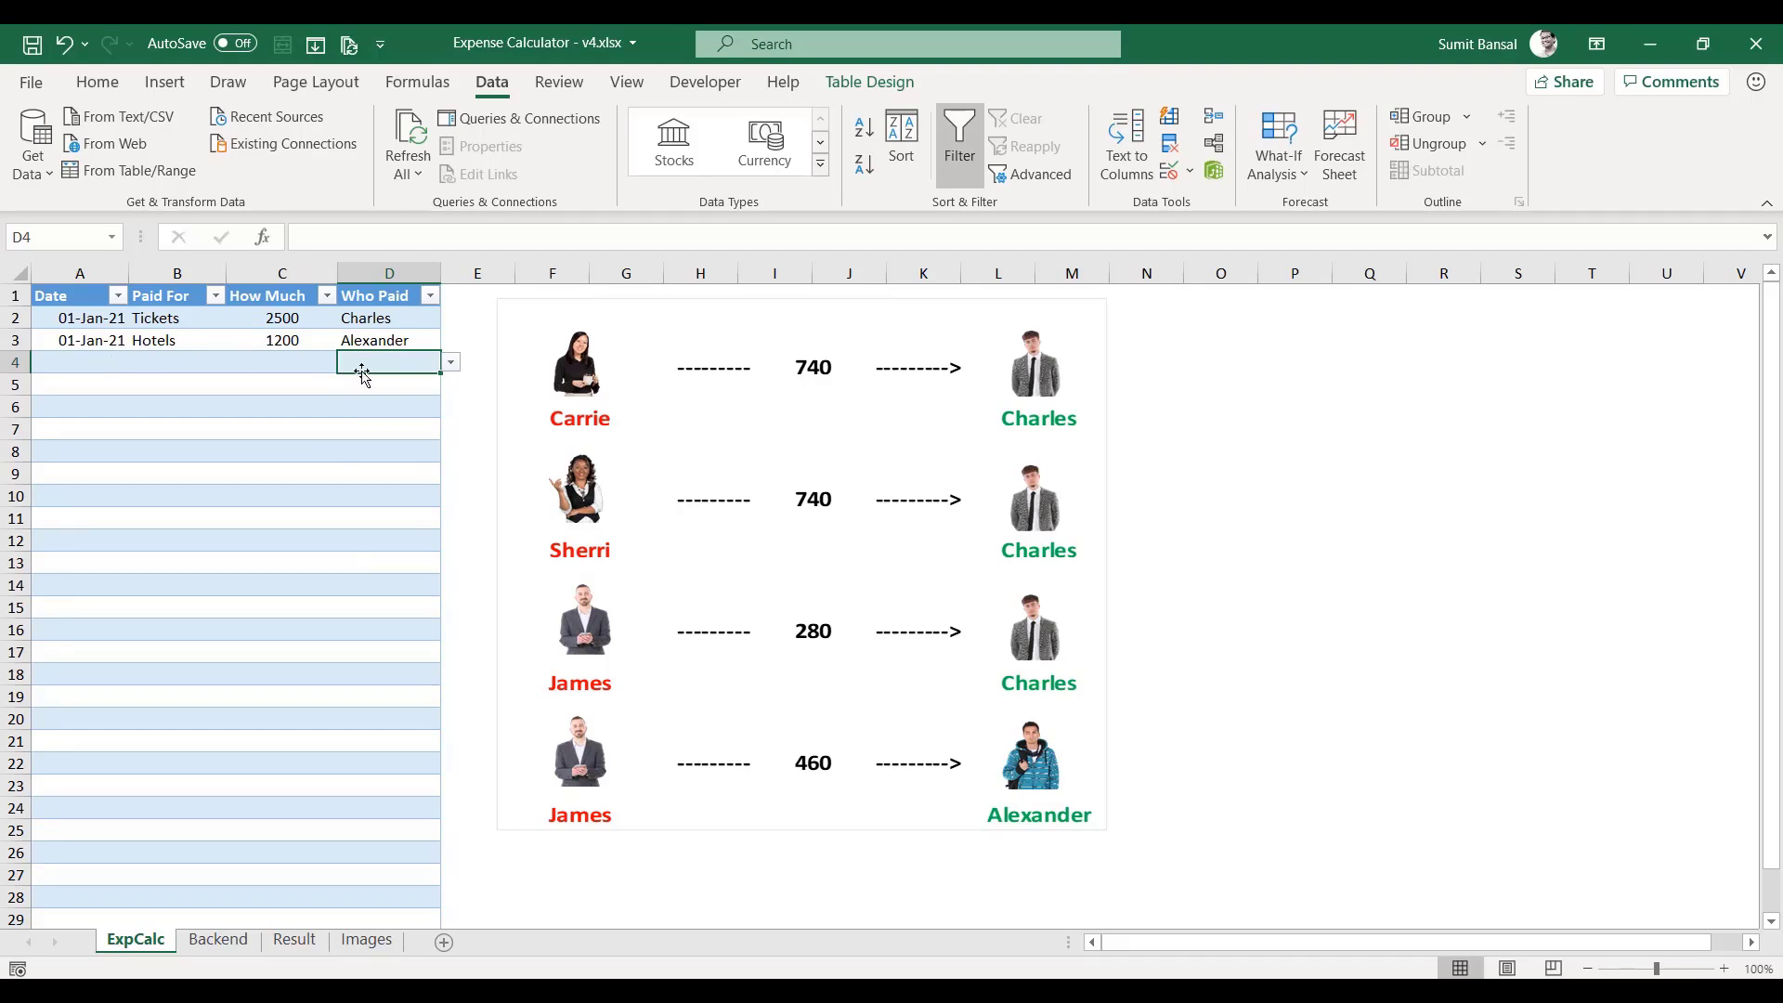
- Enter a new expense in row 4 with date 07 Jan 2021, paid for Car Rentals, and amount 850
{"action": "left_click", "coordinate": [56, 364]}
{"action": "type", "text": "07 Jan 2021"}
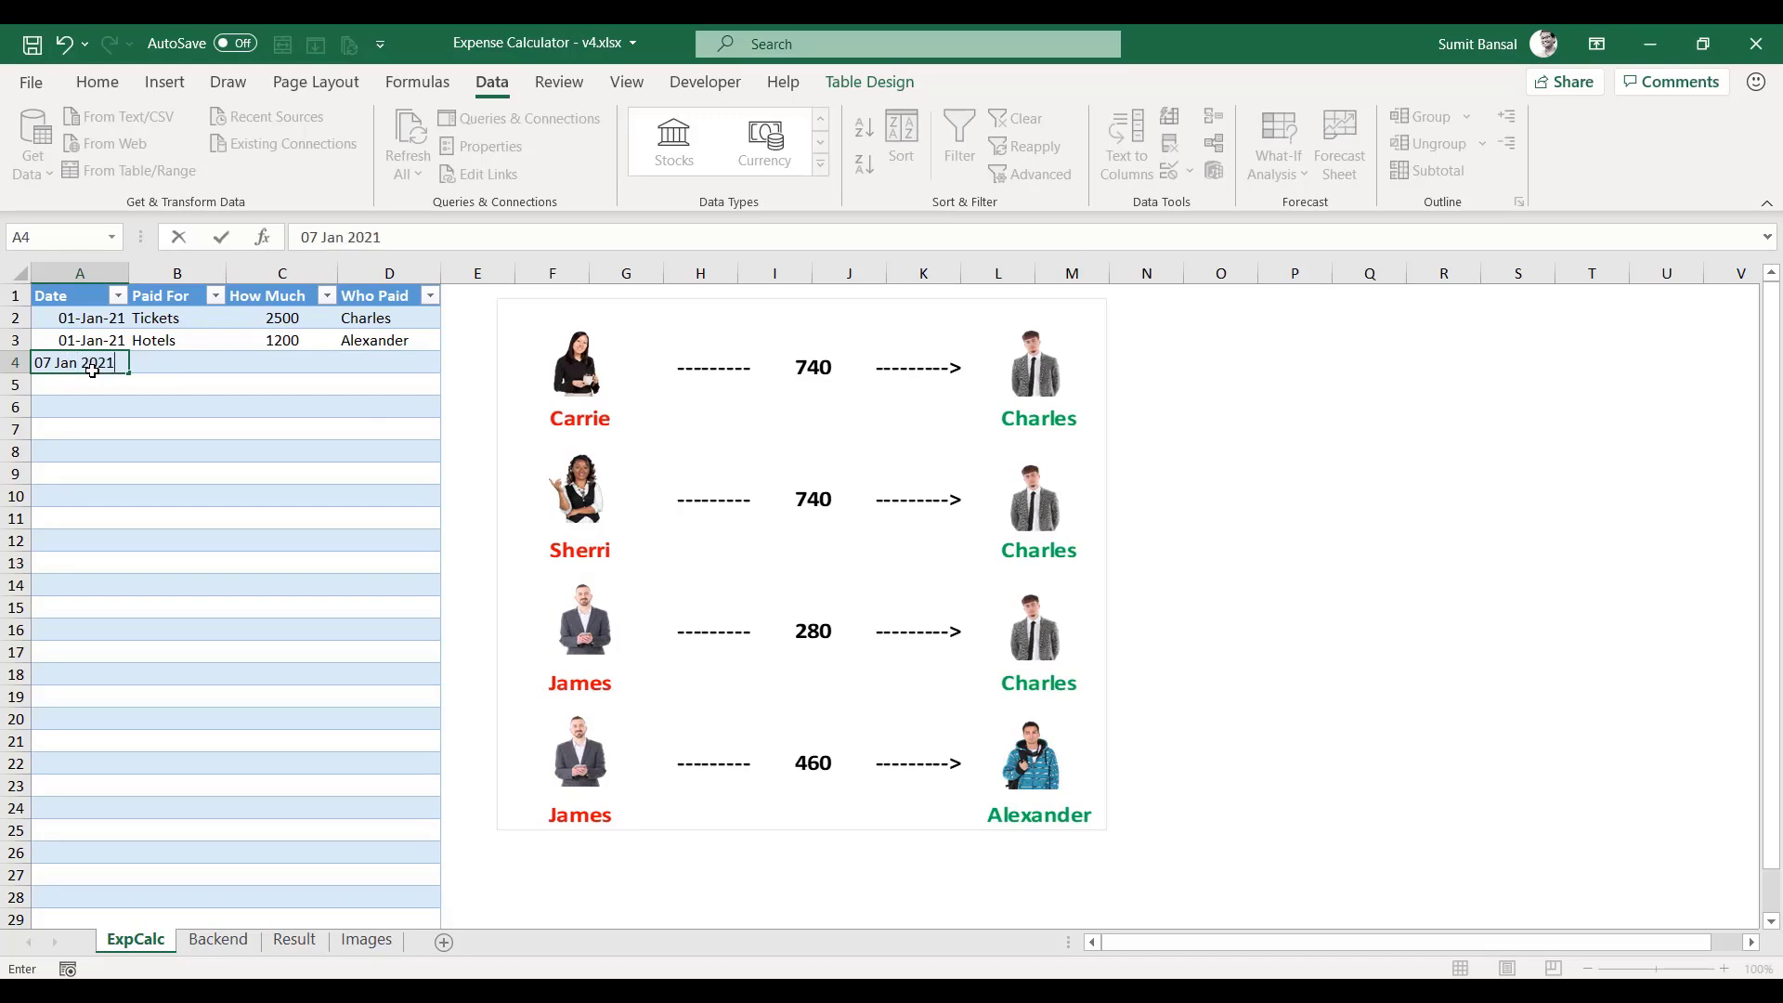
{"action": "key", "text": "Tab"}
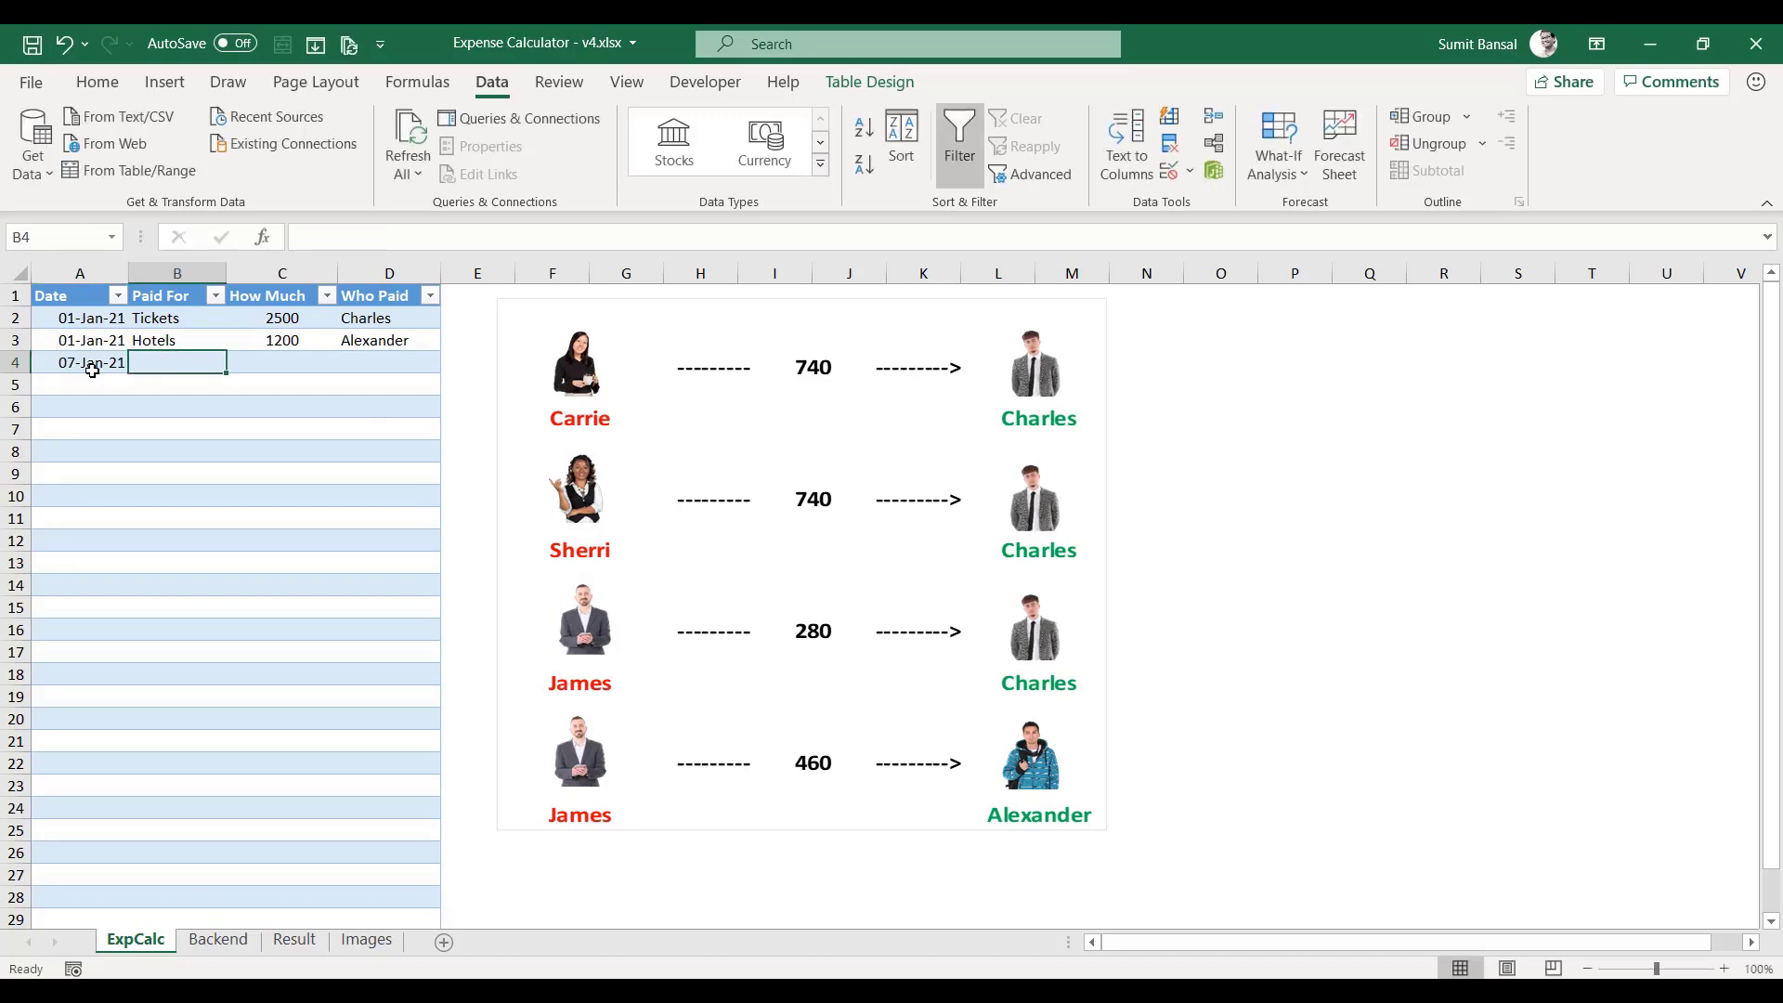
{"action": "type", "text": "Car Rentals"}
{"action": "key", "text": "Tab"}
{"action": "type", "text": "850"}
{"action": "key", "text": "Down"}
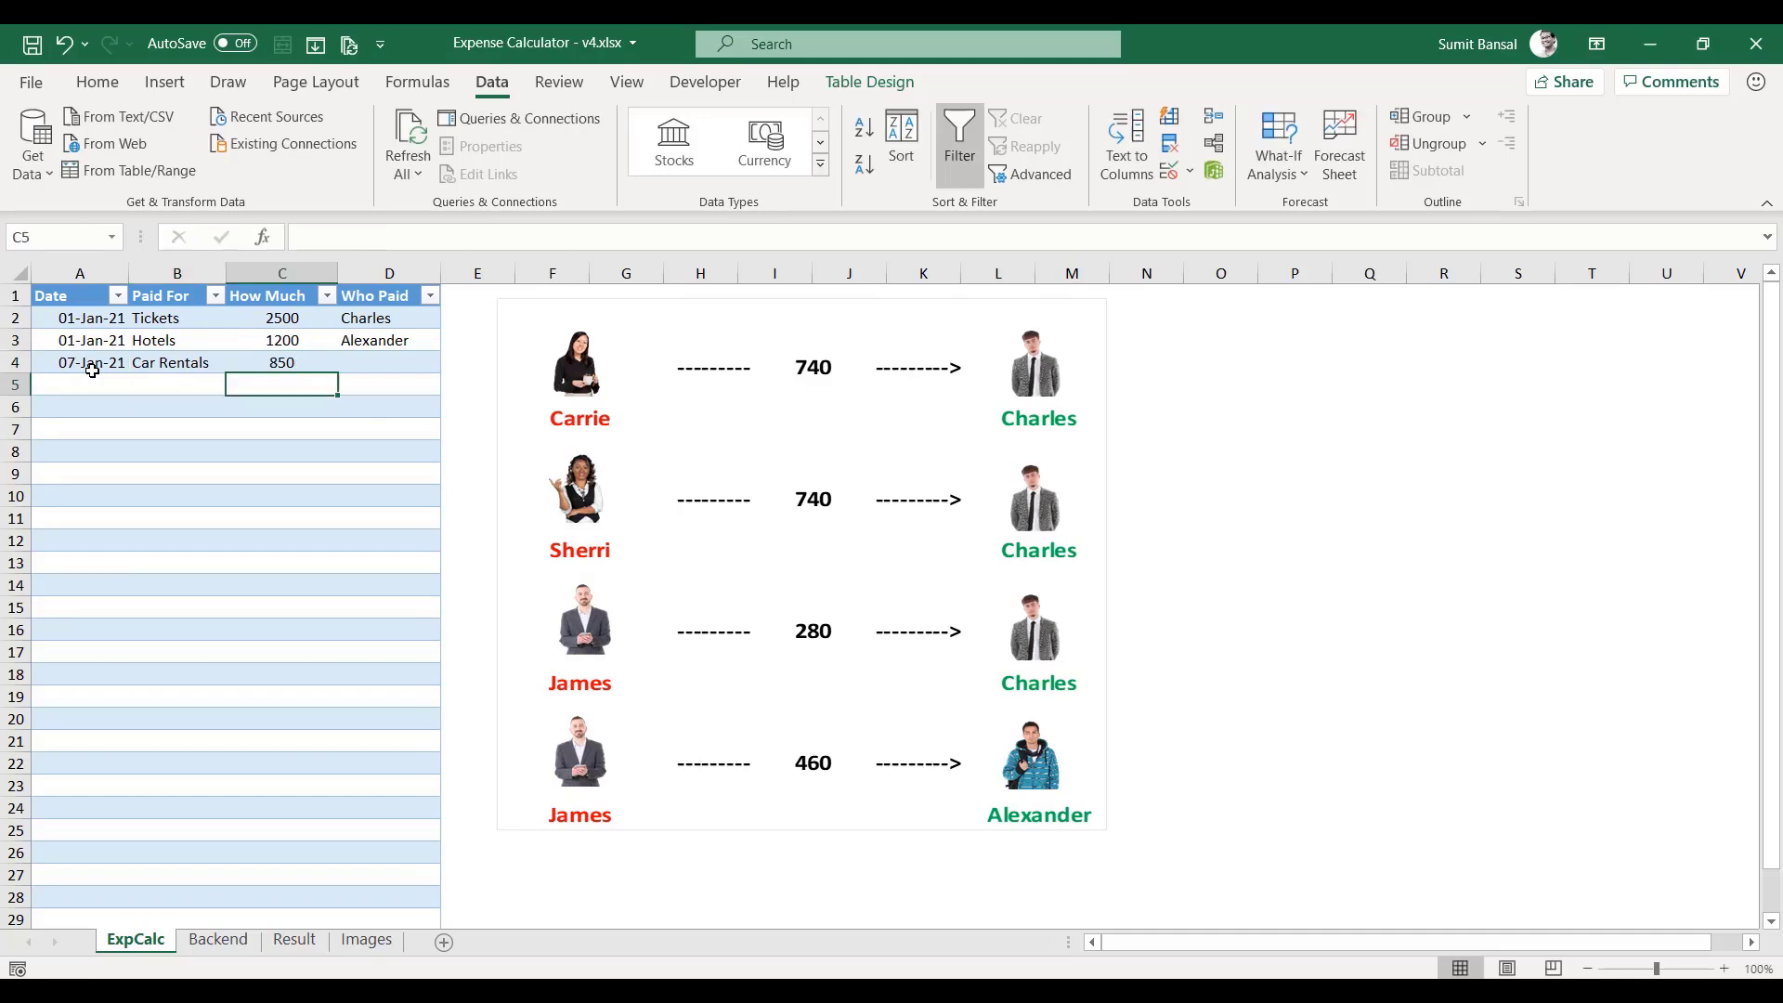
- Set the Car Rentals payer to the third person in the list and refresh all workbook data
{"action": "left_click", "coordinate": [388, 358]}
{"action": "left_click", "coordinate": [451, 369]}
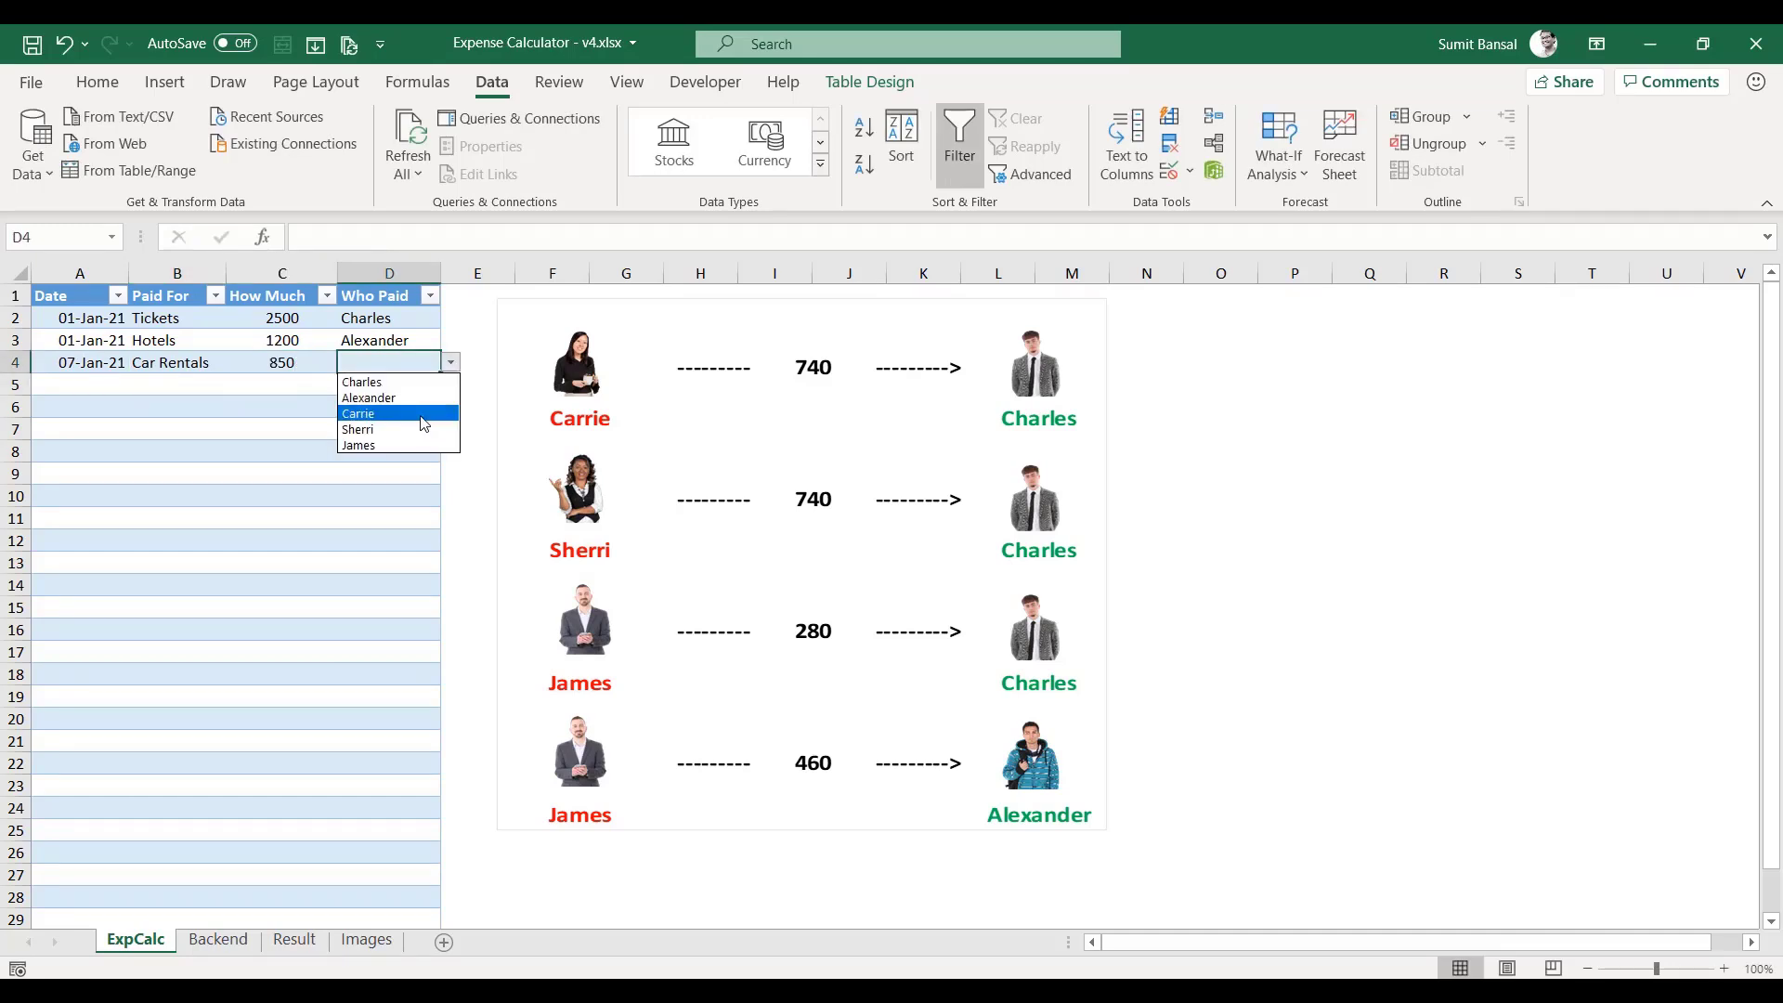
{"action": "left_click", "coordinate": [409, 410]}
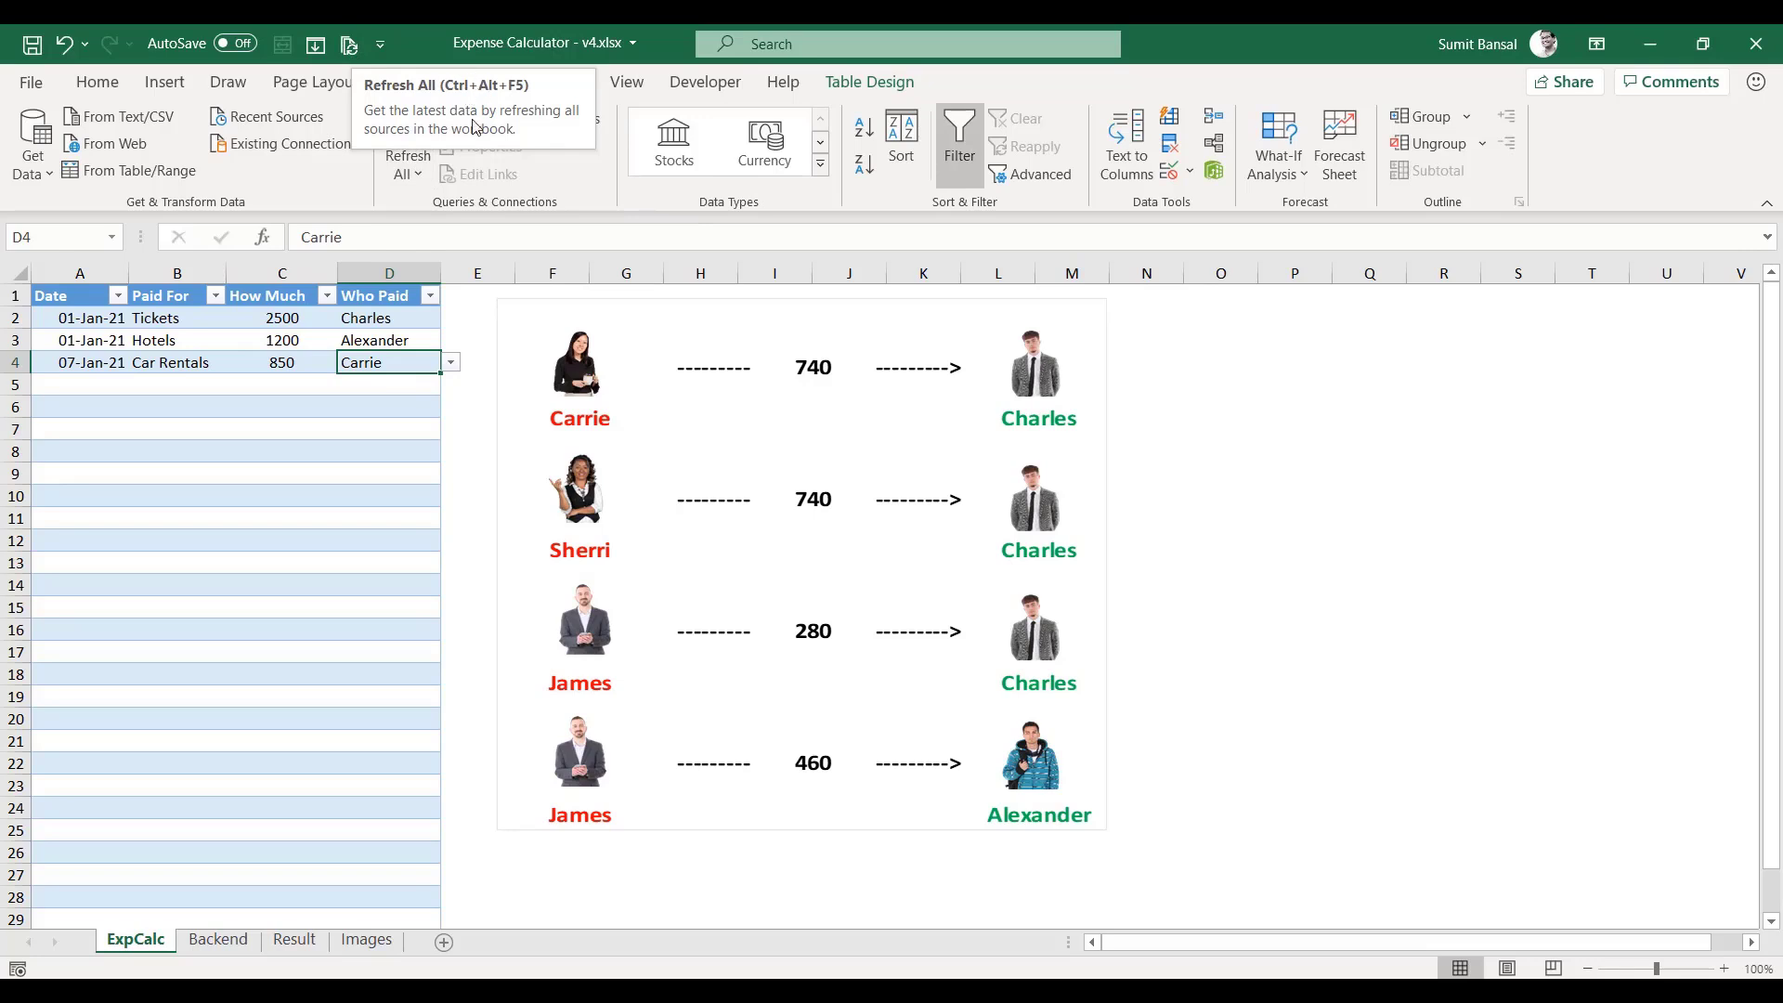
{"action": "left_click", "coordinate": [350, 48]}
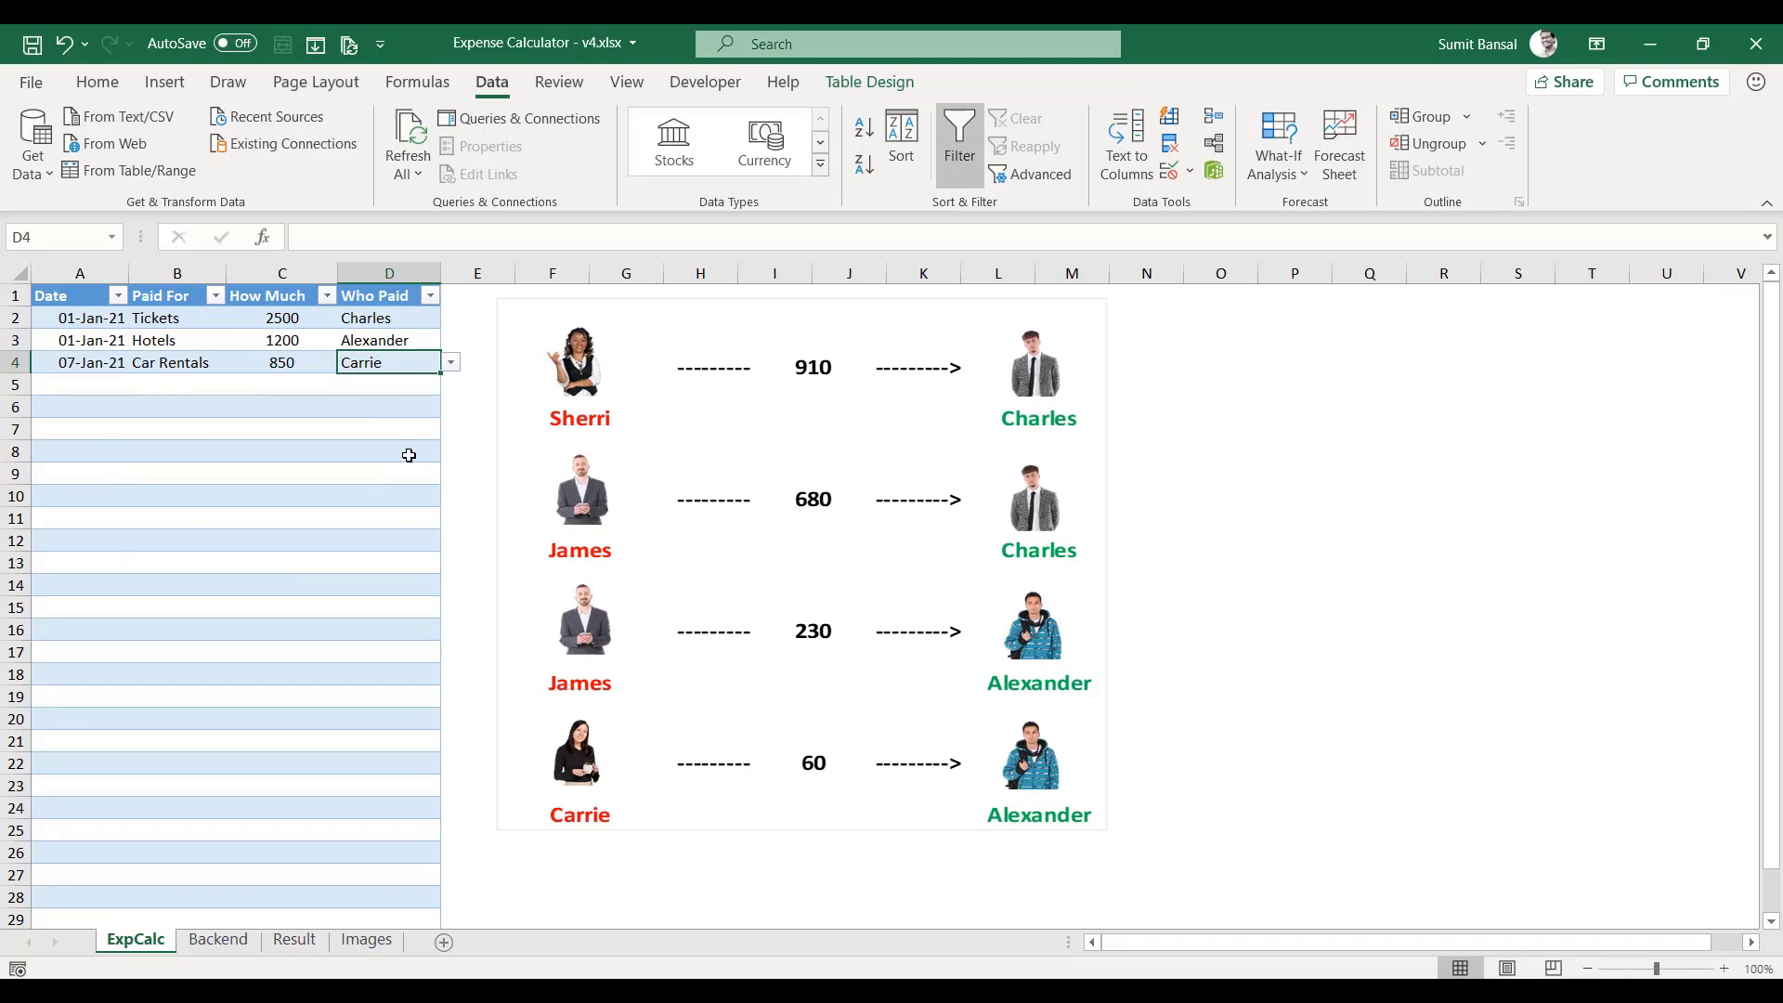
- On the Backend sheet, examine the formulas in the Names, Paid and Owe columns of the calculation table
{"action": "left_click", "coordinate": [217, 940]}
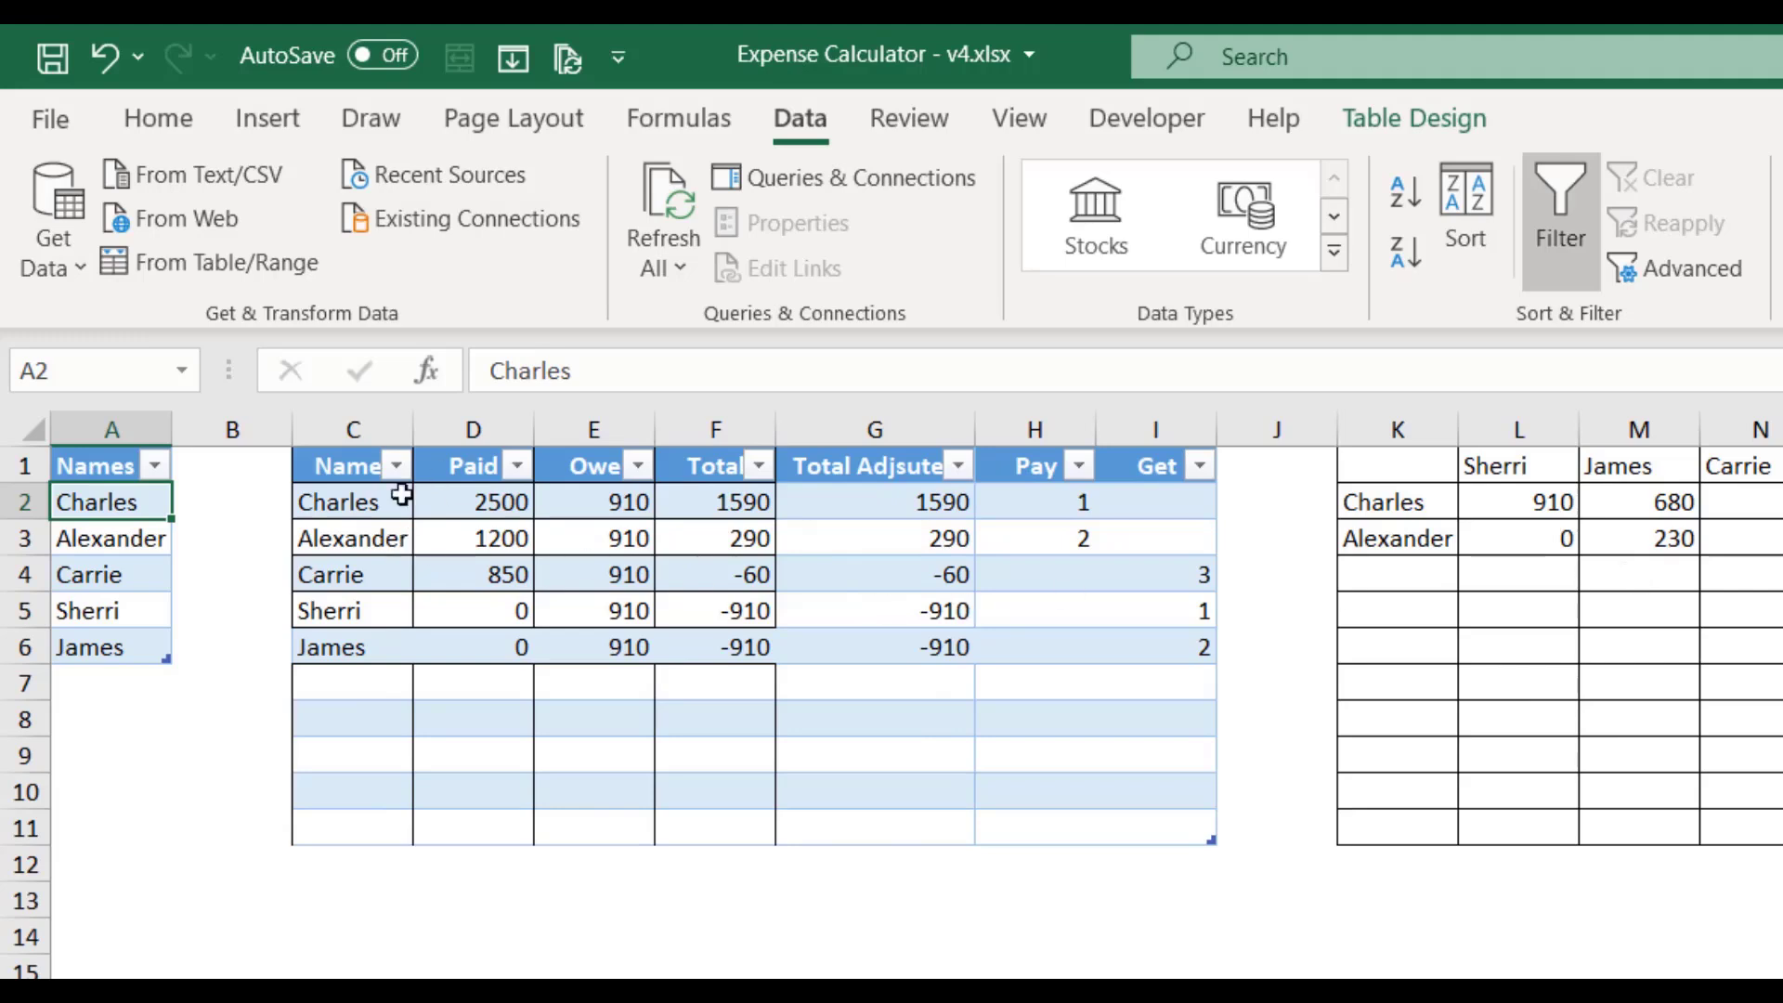
{"action": "left_click_drag", "start_coordinate": [359, 505], "coordinate": [355, 647]}
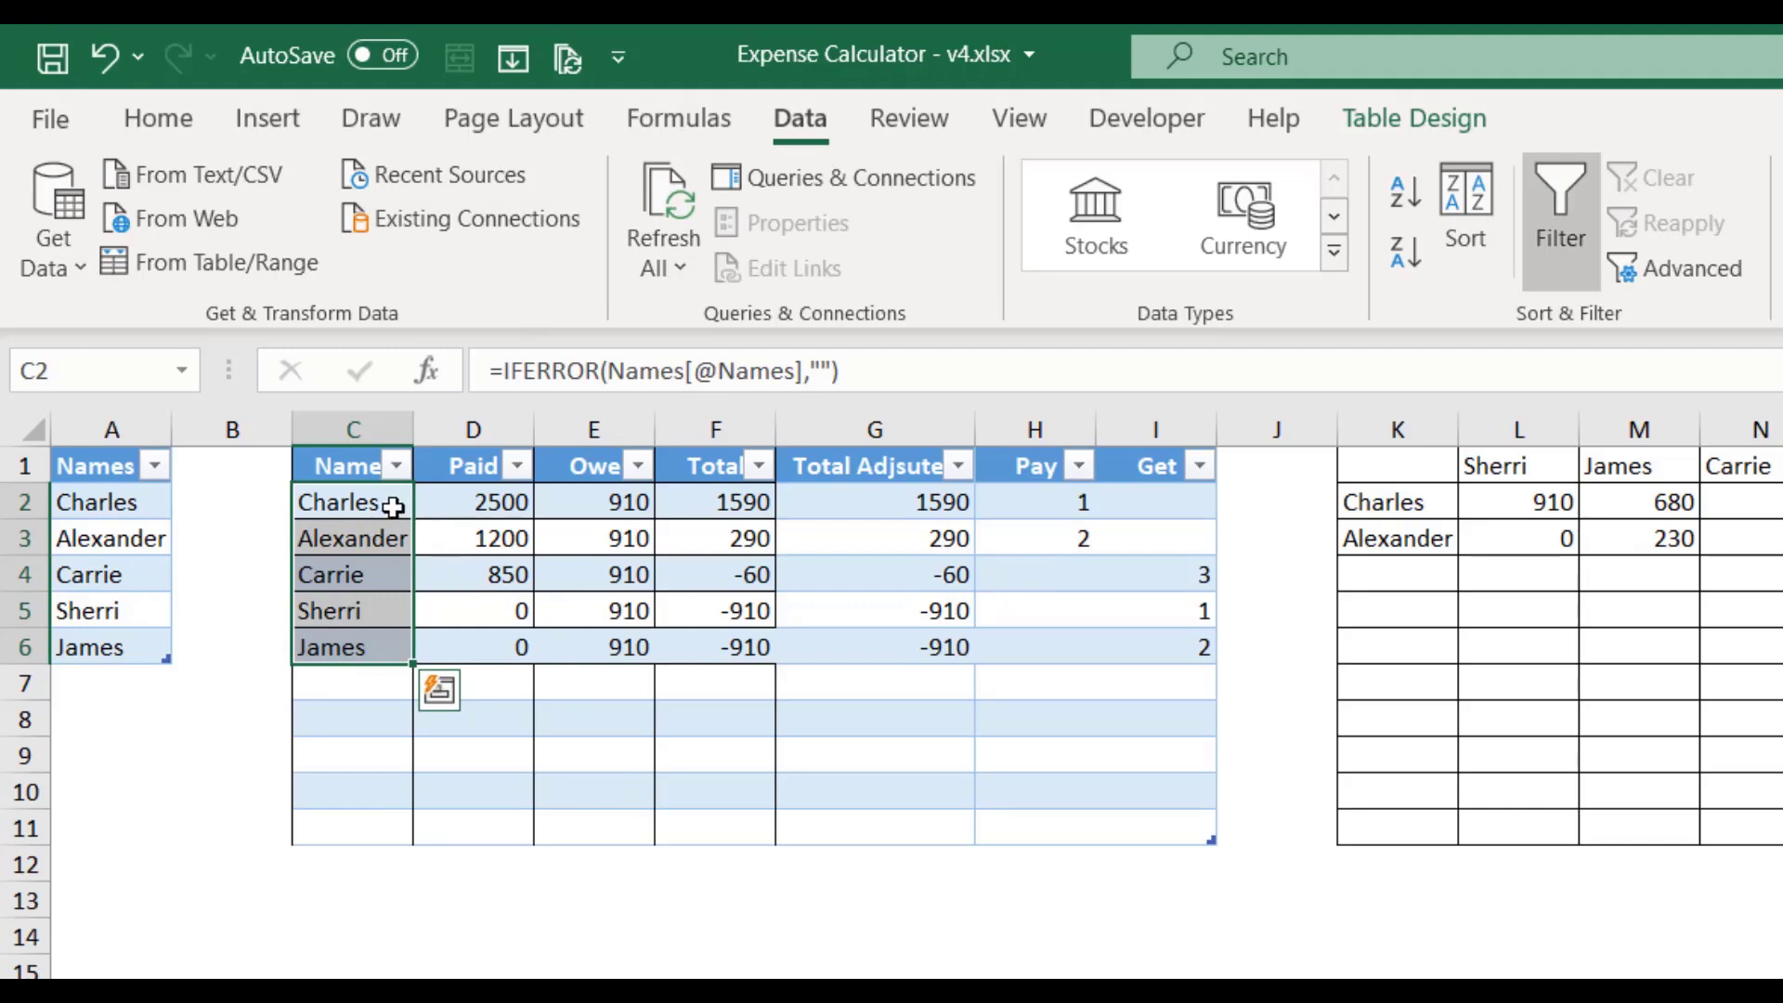
{"action": "left_click", "coordinate": [462, 505]}
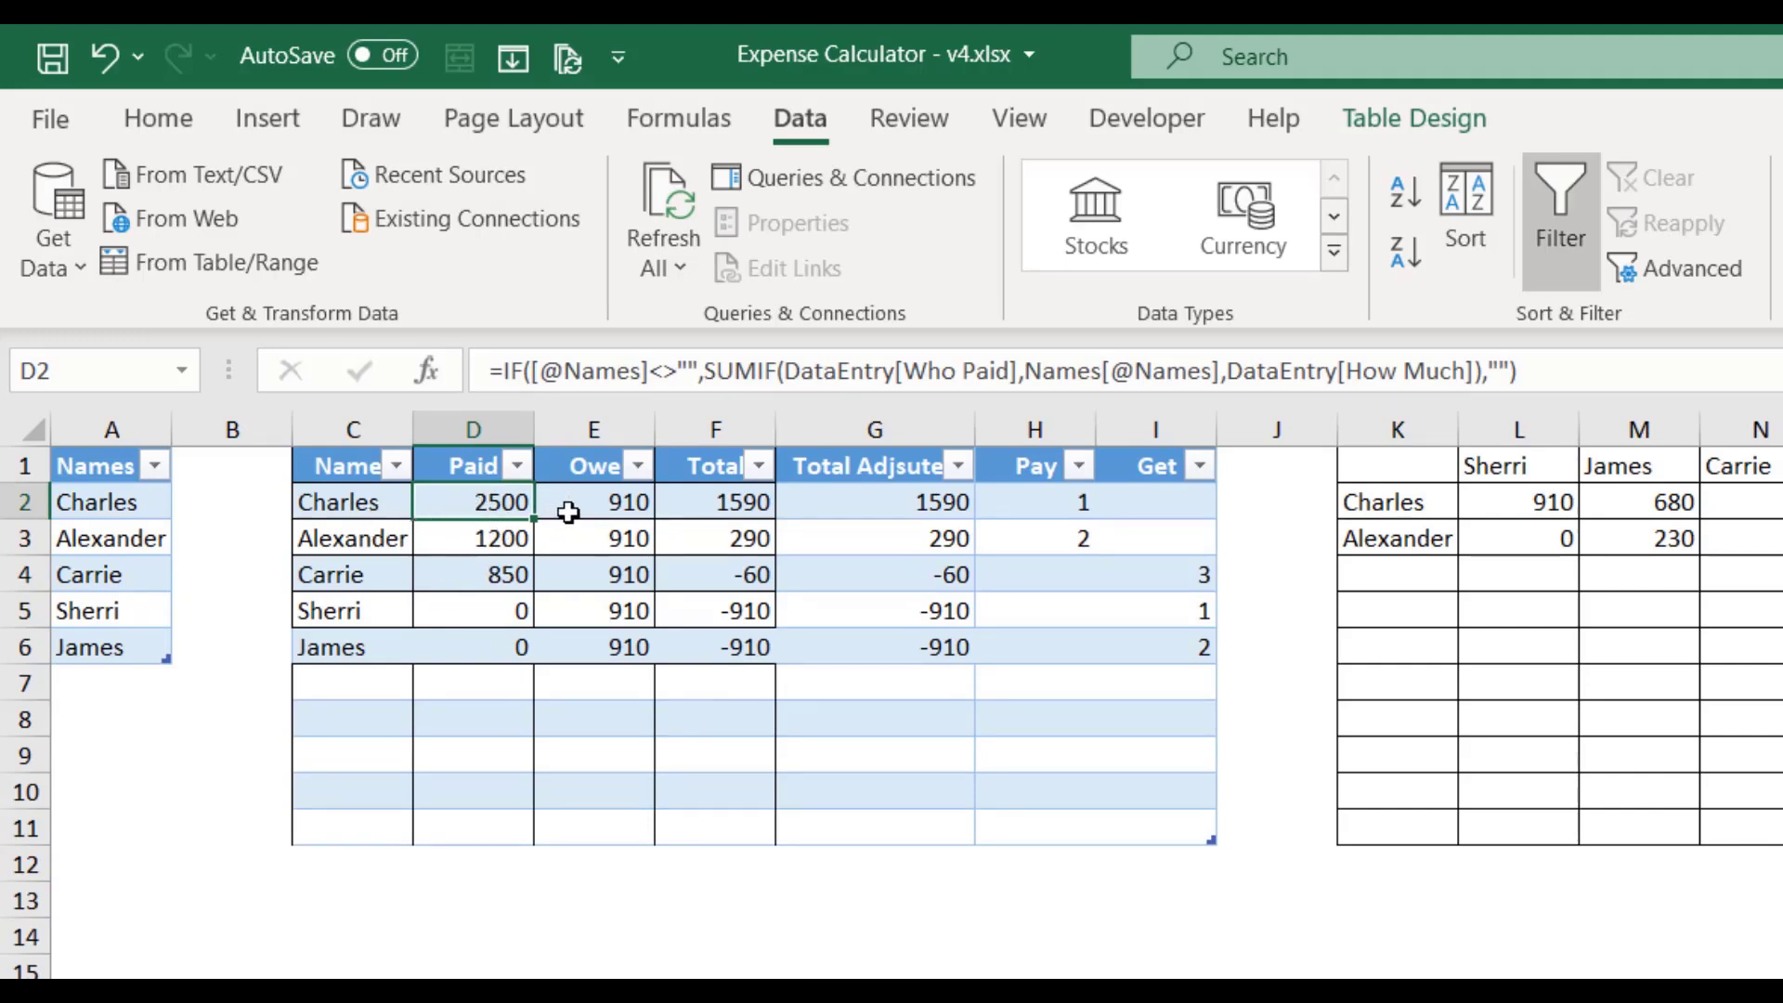
{"action": "left_click", "coordinate": [609, 508]}
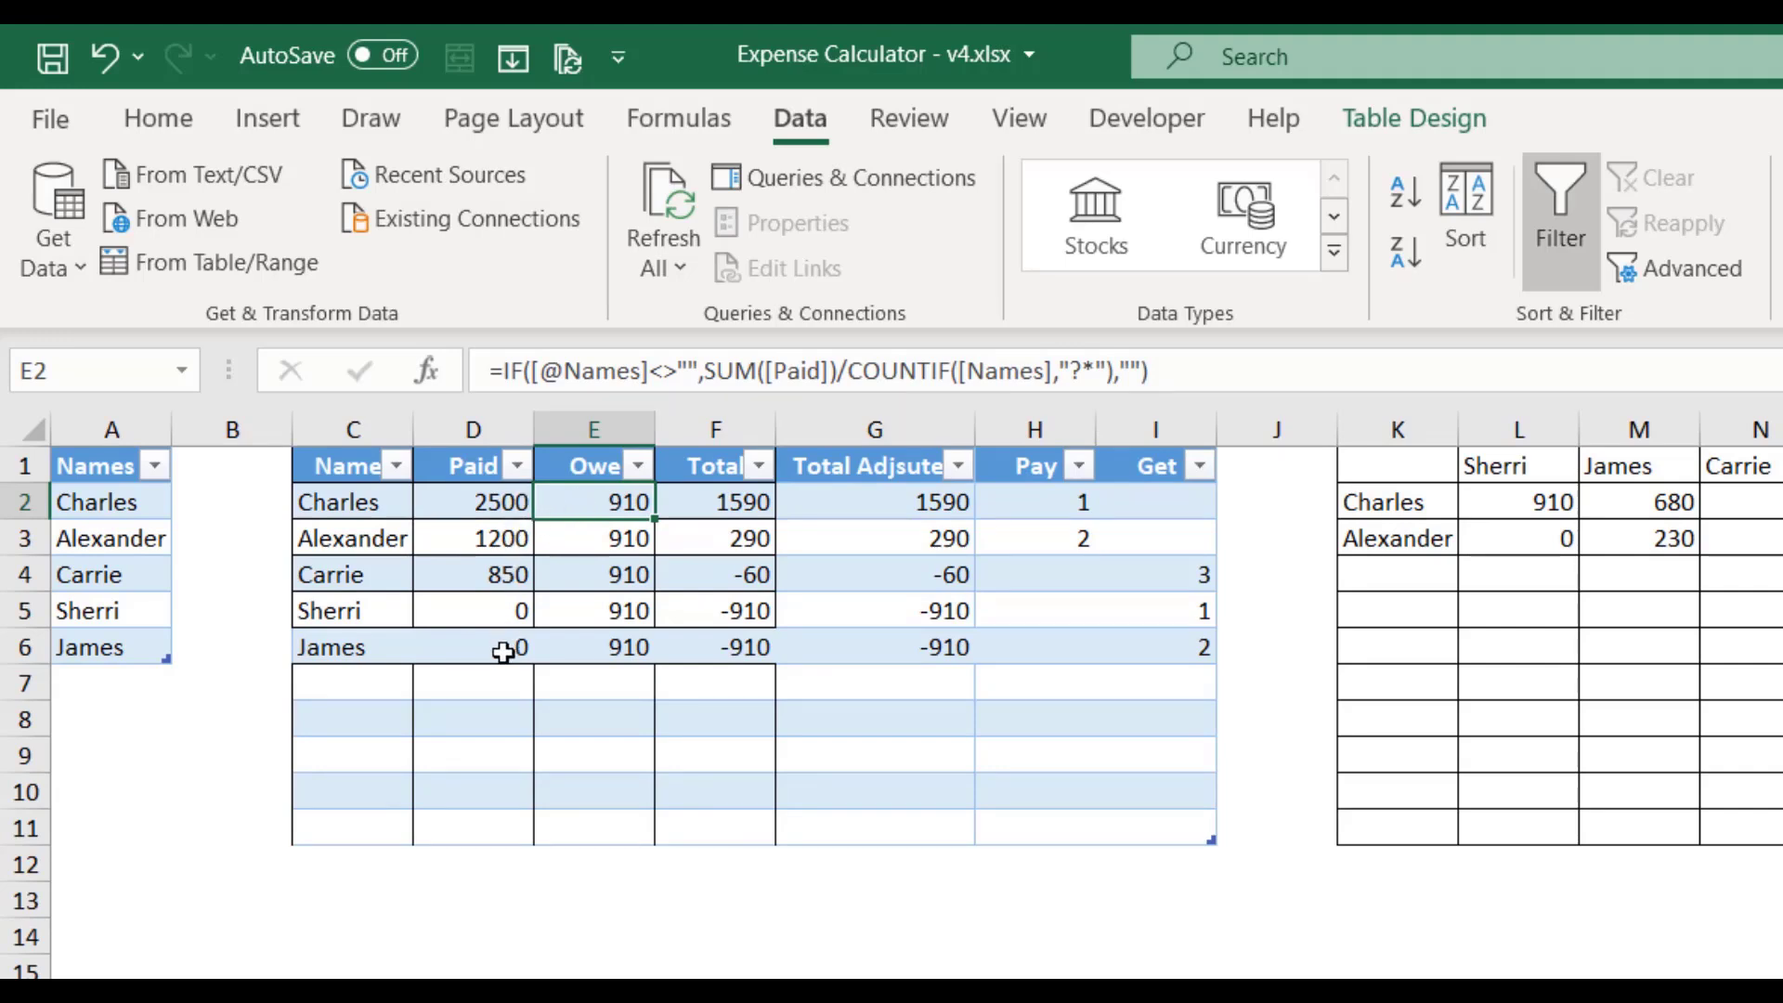
{"action": "left_click", "coordinate": [456, 502]}
{"action": "left_click", "coordinate": [595, 501]}
{"action": "left_click", "coordinate": [482, 611]}
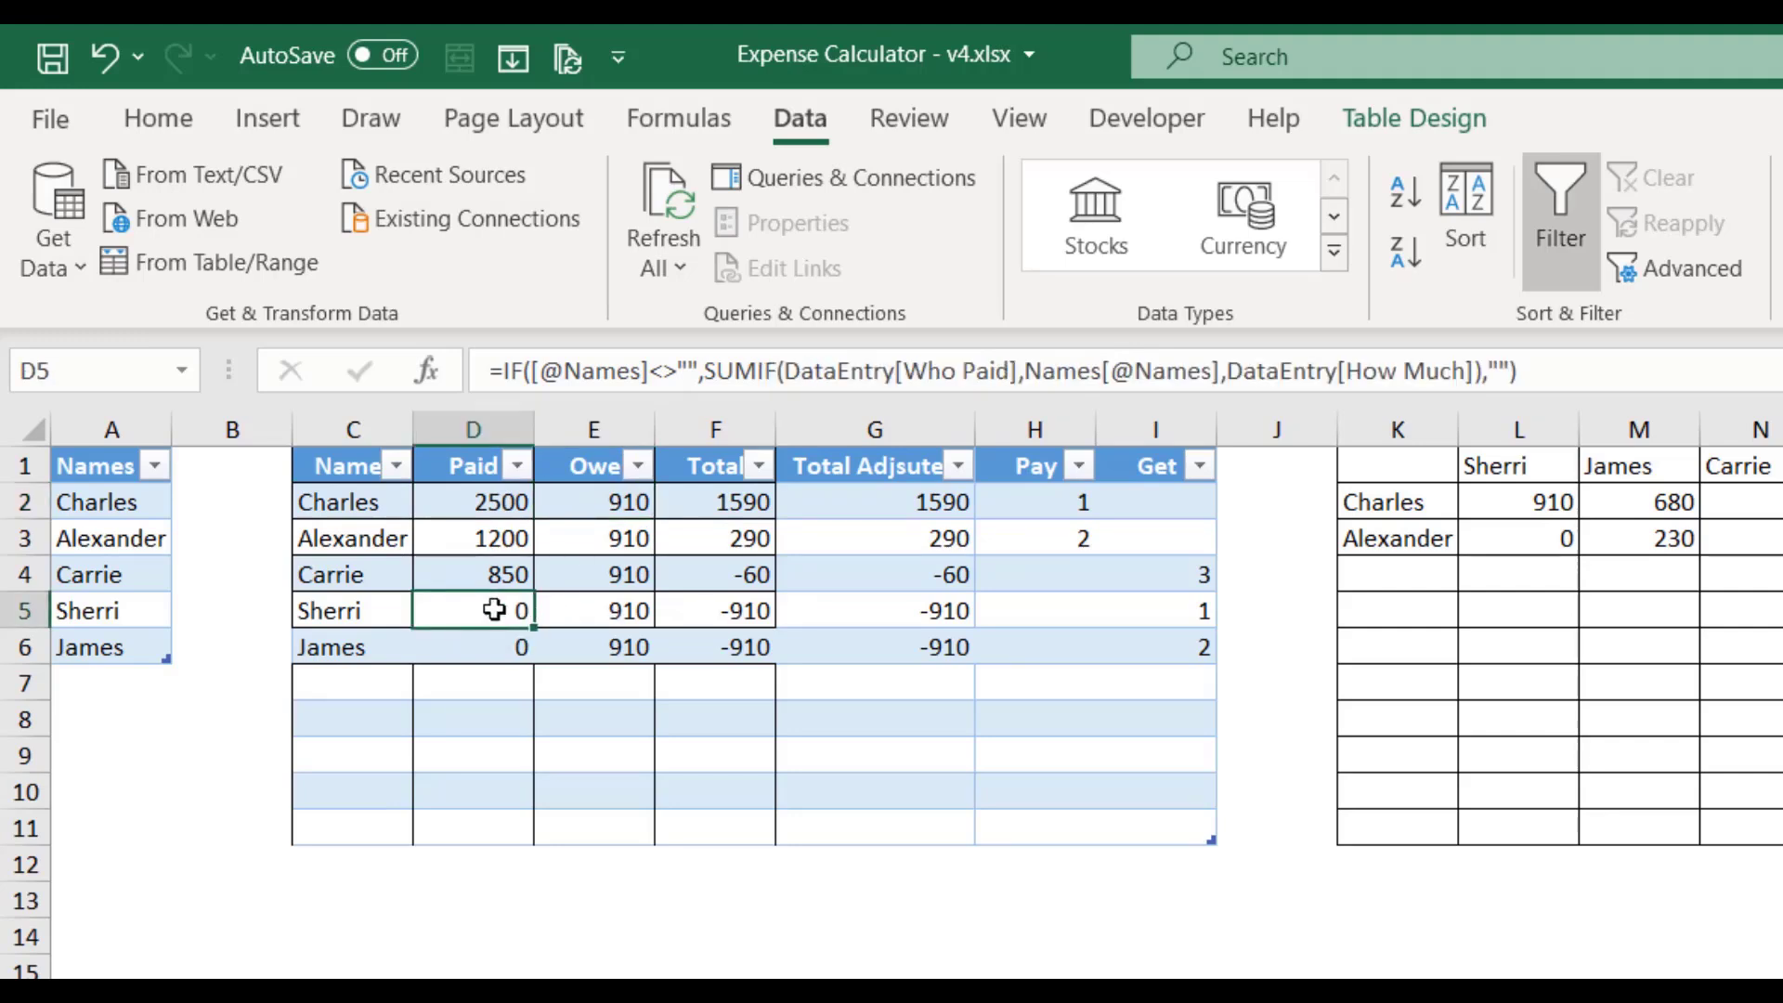
{"action": "left_click", "coordinate": [610, 613]}
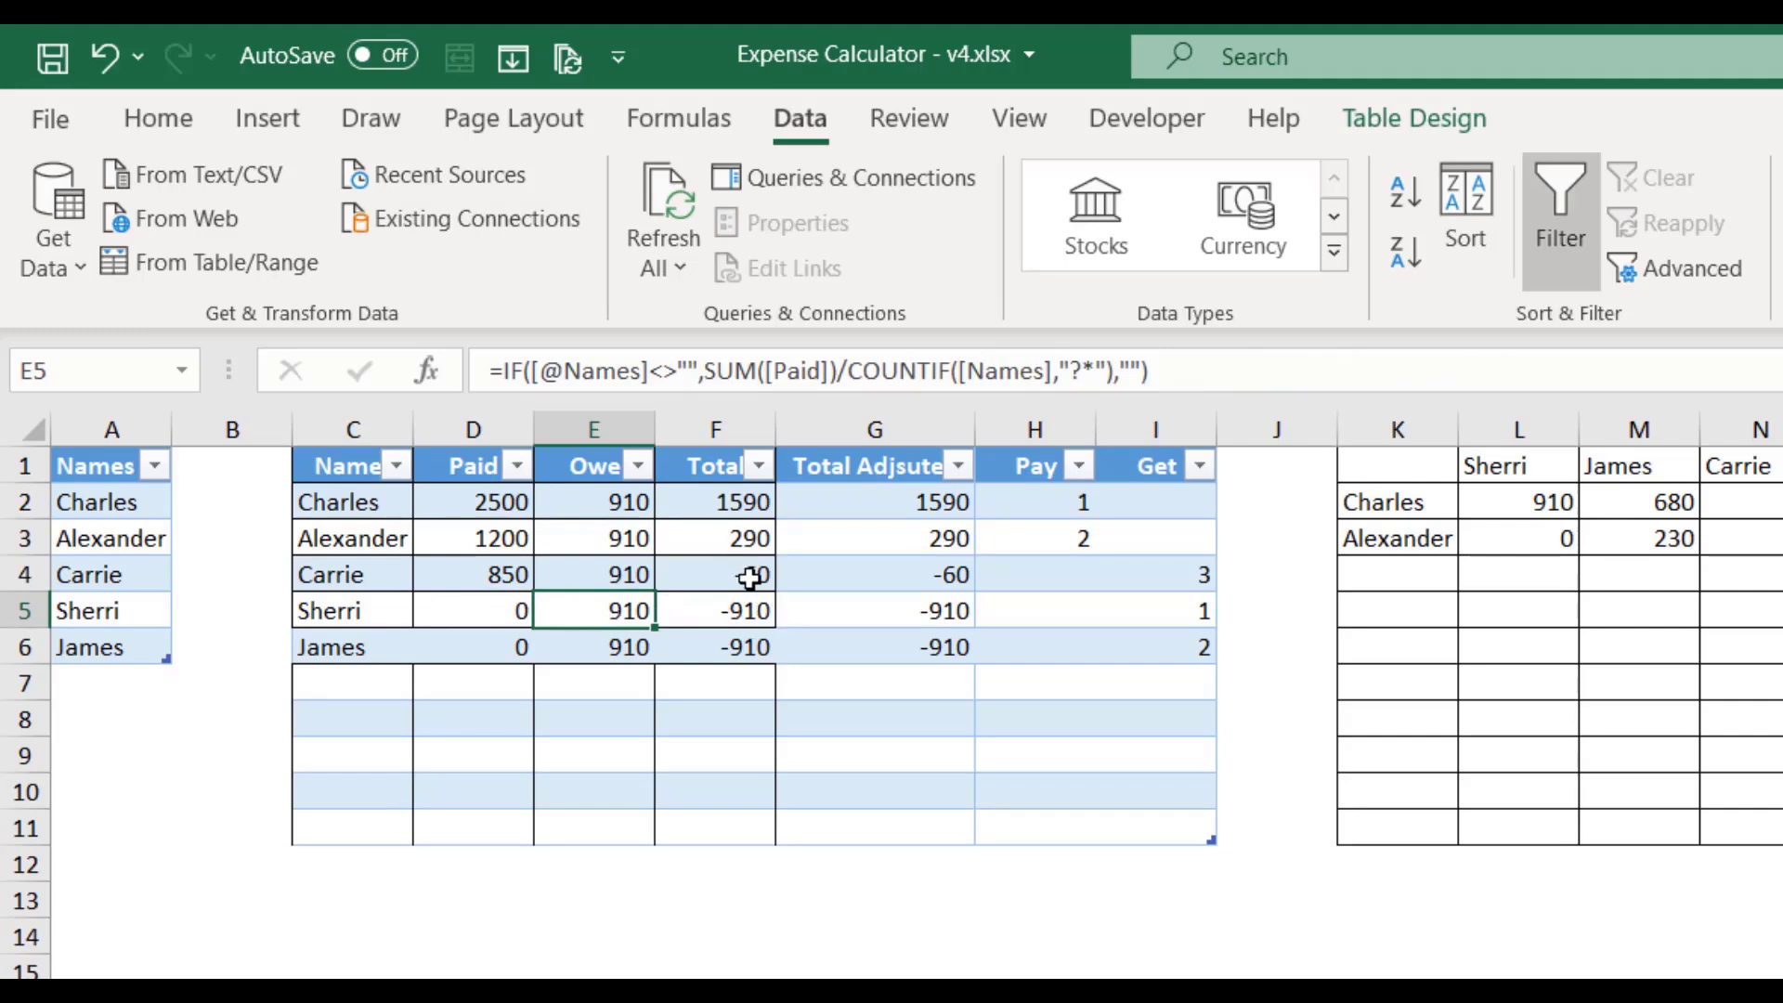
- Examine the Total column's formula and compare the positive, negative and tied balances with the people they belong to
{"action": "left_click", "coordinate": [724, 500]}
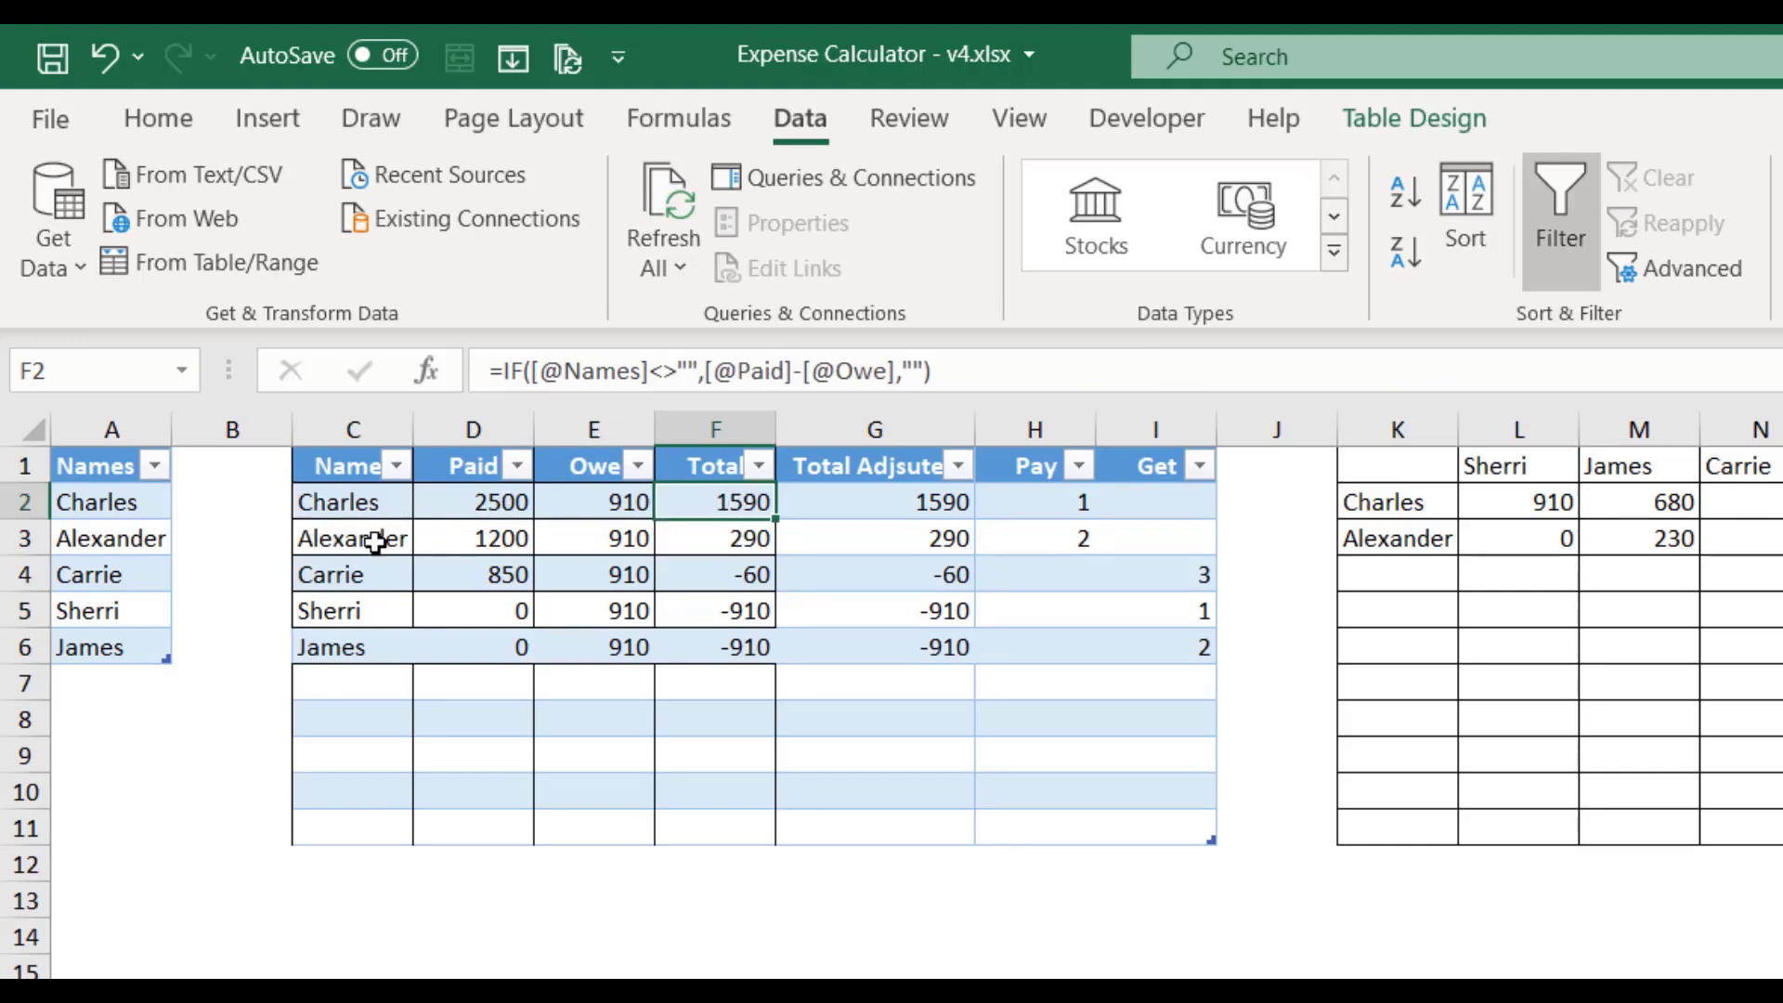
{"action": "left_click_drag", "start_coordinate": [735, 578], "coordinate": [734, 646]}
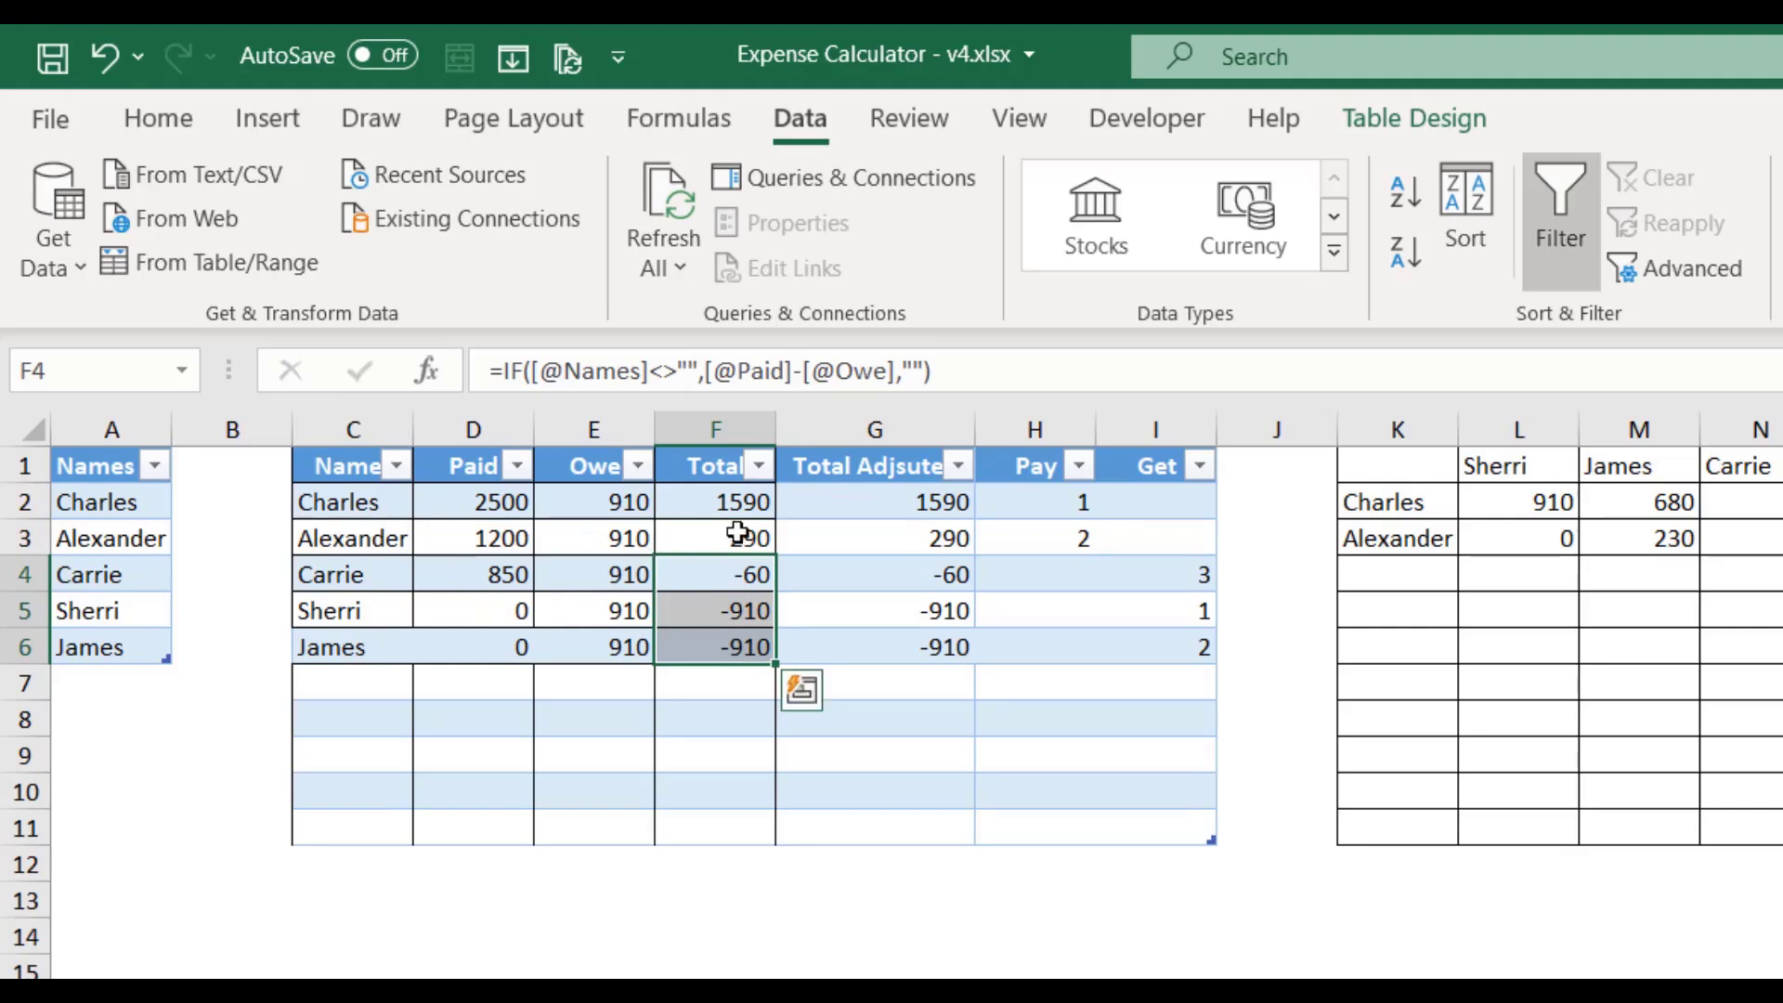
{"action": "left_click", "coordinate": [873, 479]}
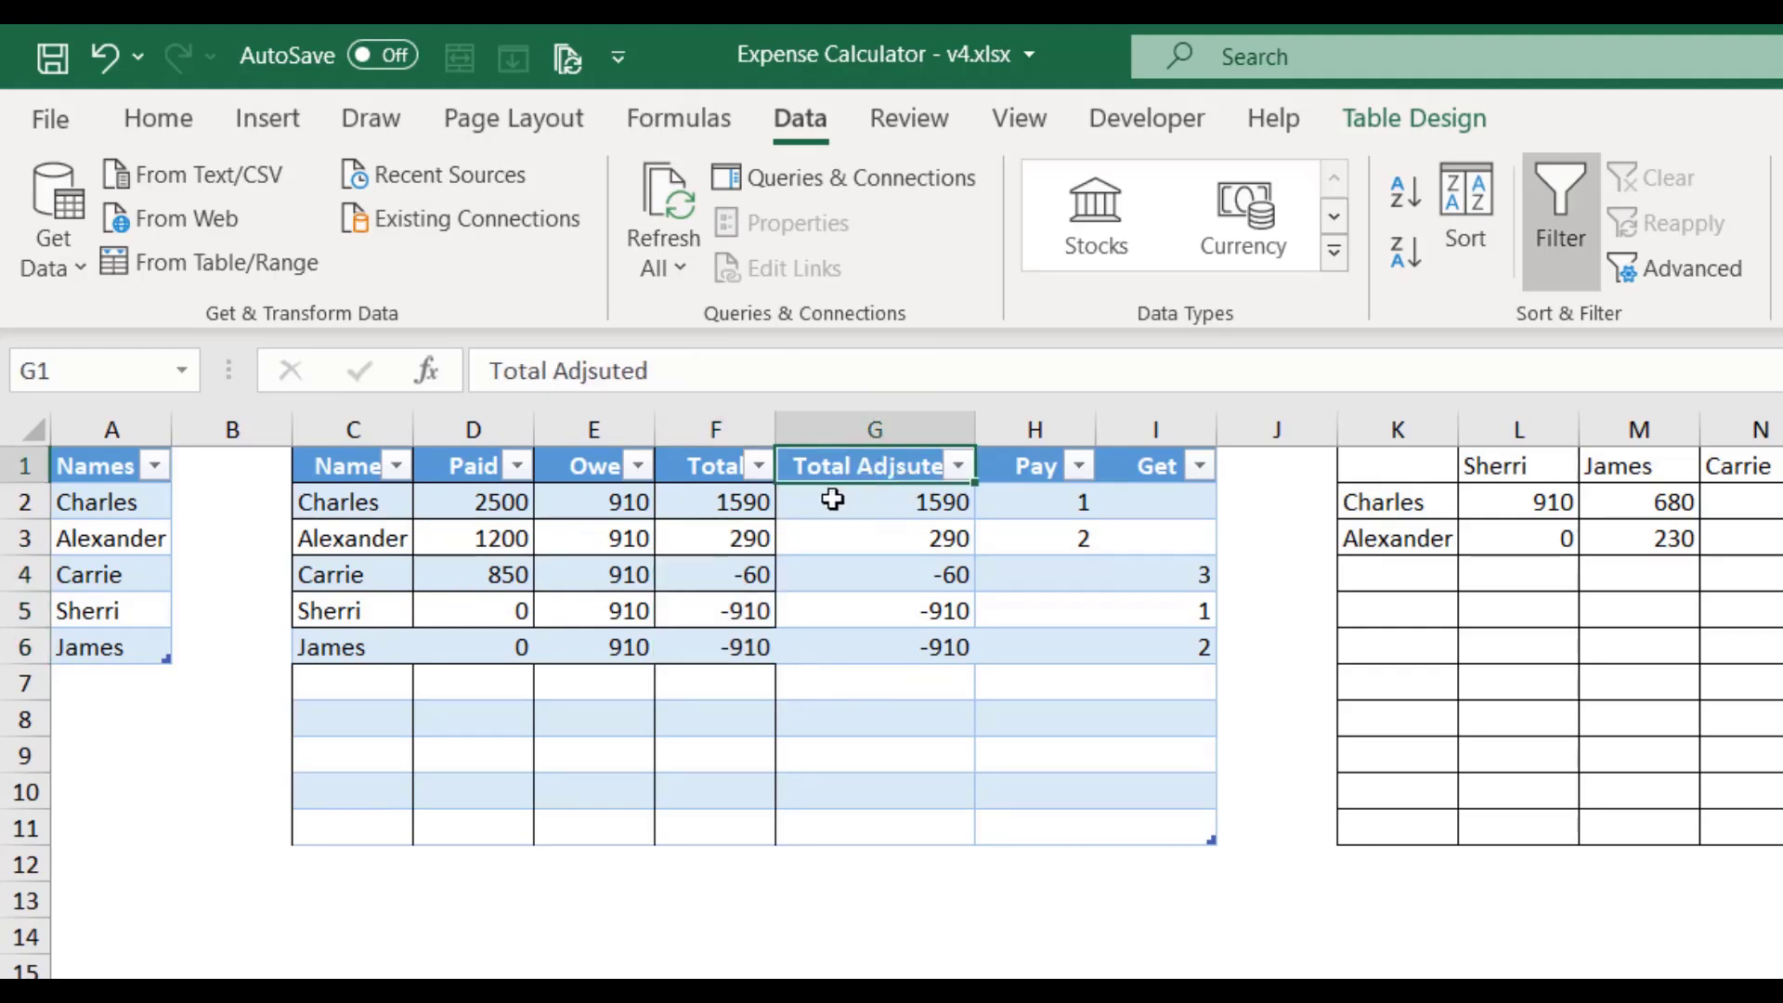
{"action": "left_click_drag", "start_coordinate": [756, 505], "coordinate": [742, 638]}
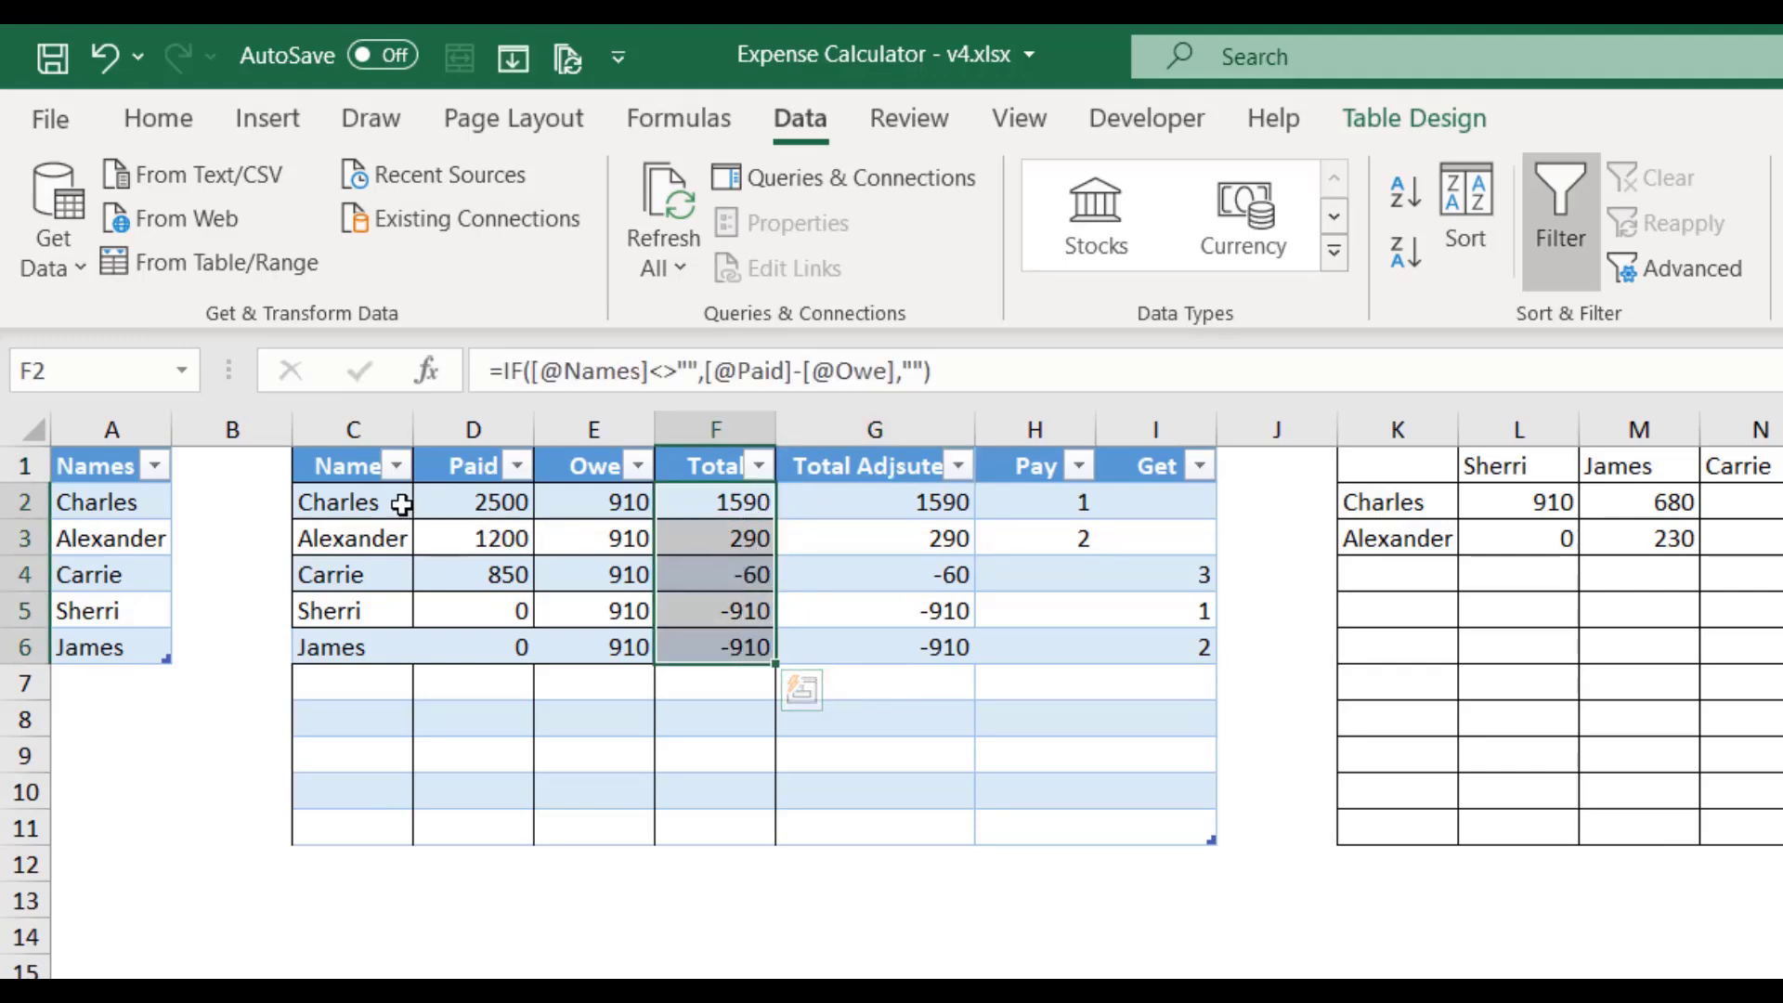
{"action": "left_click_drag", "start_coordinate": [400, 505], "coordinate": [387, 539]}
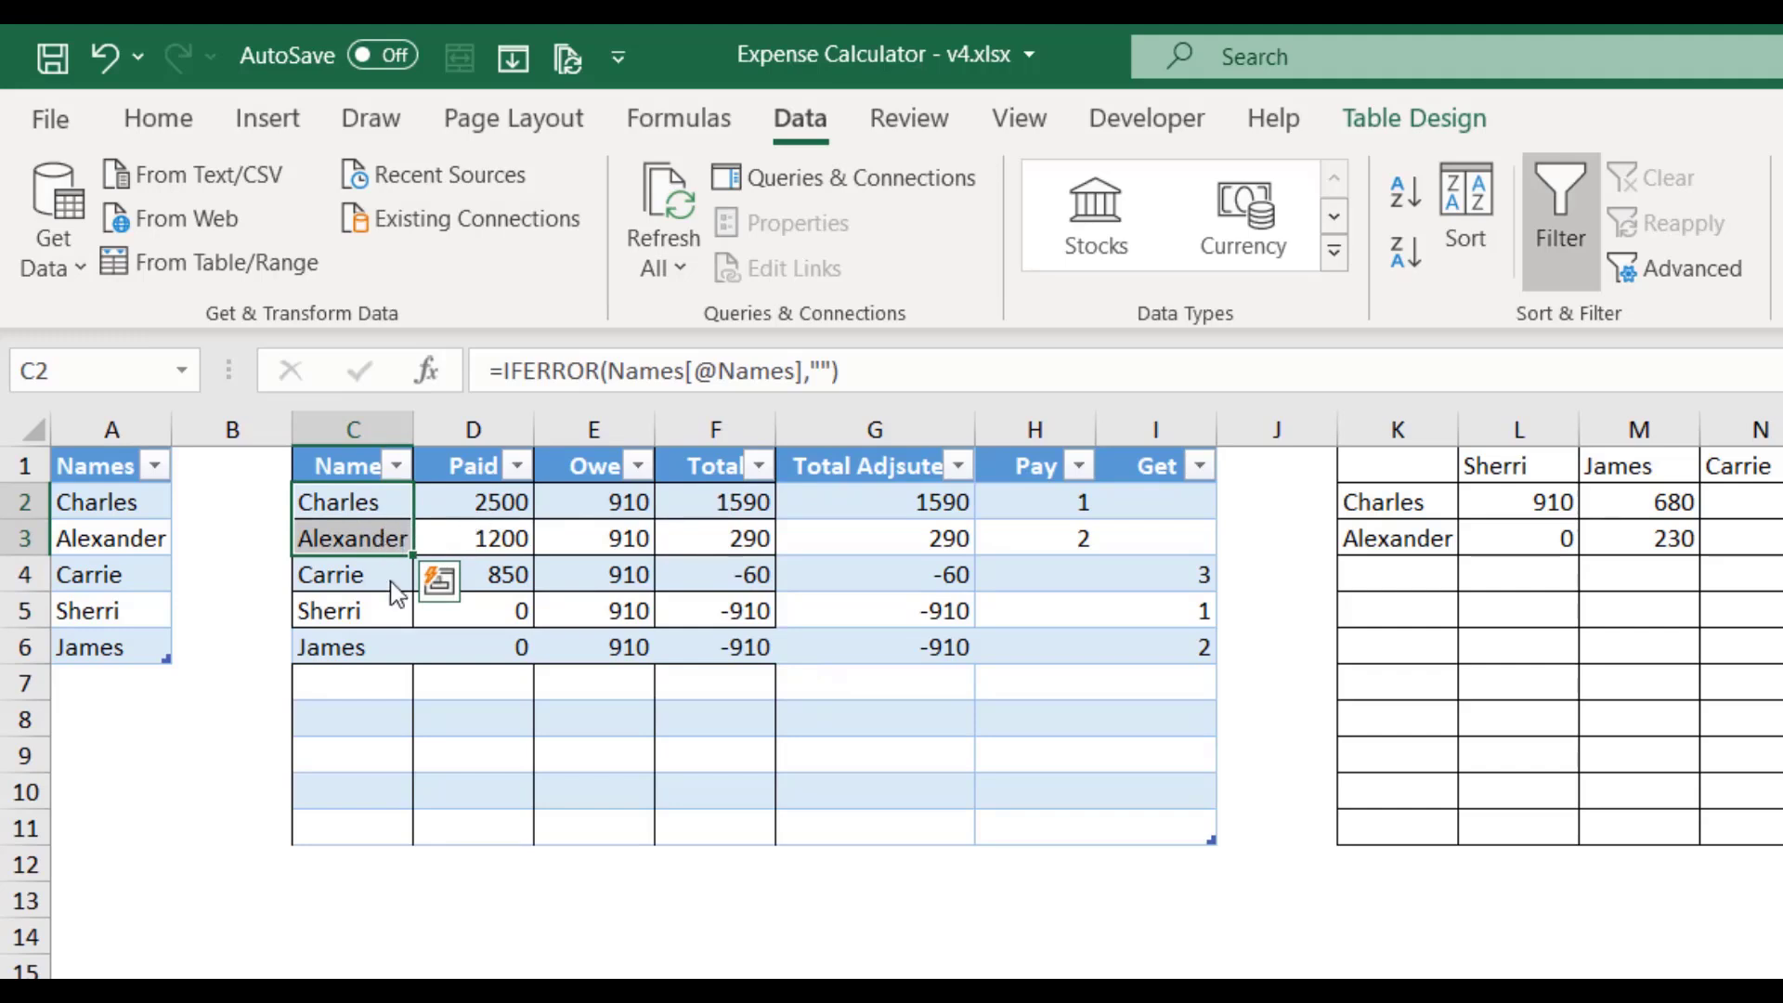
{"action": "left_click_drag", "start_coordinate": [376, 578], "coordinate": [367, 646]}
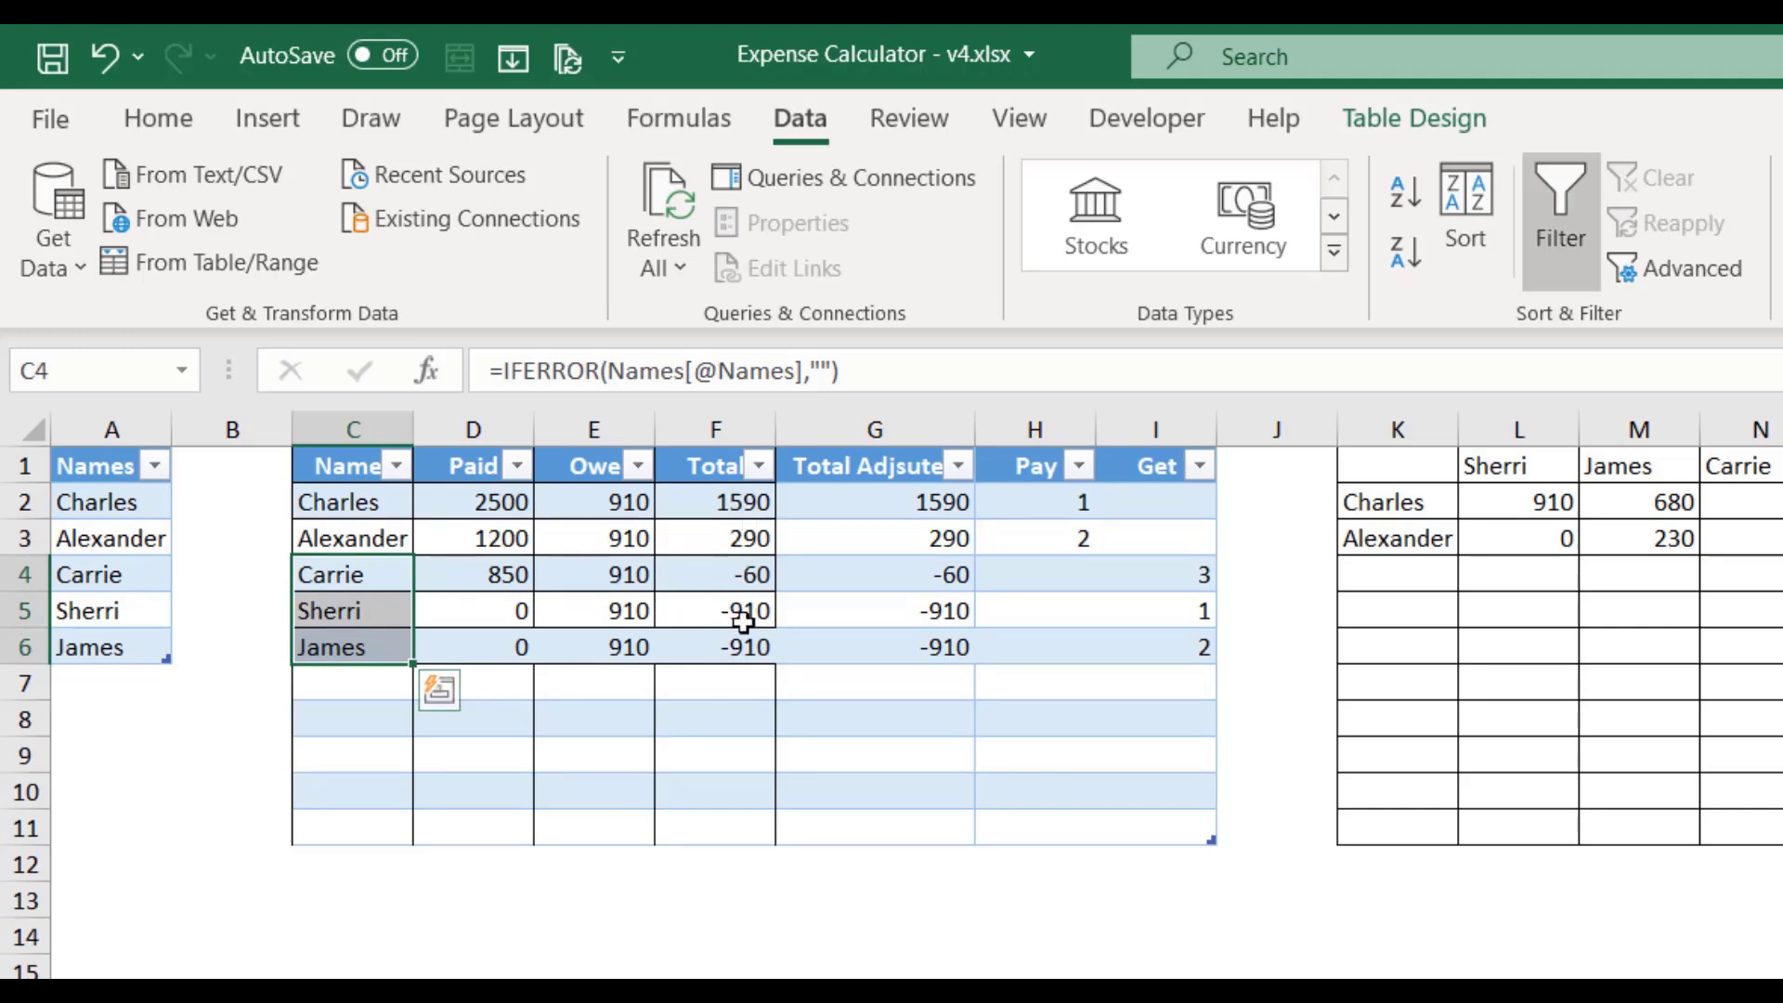
{"action": "left_click_drag", "start_coordinate": [737, 606], "coordinate": [733, 635]}
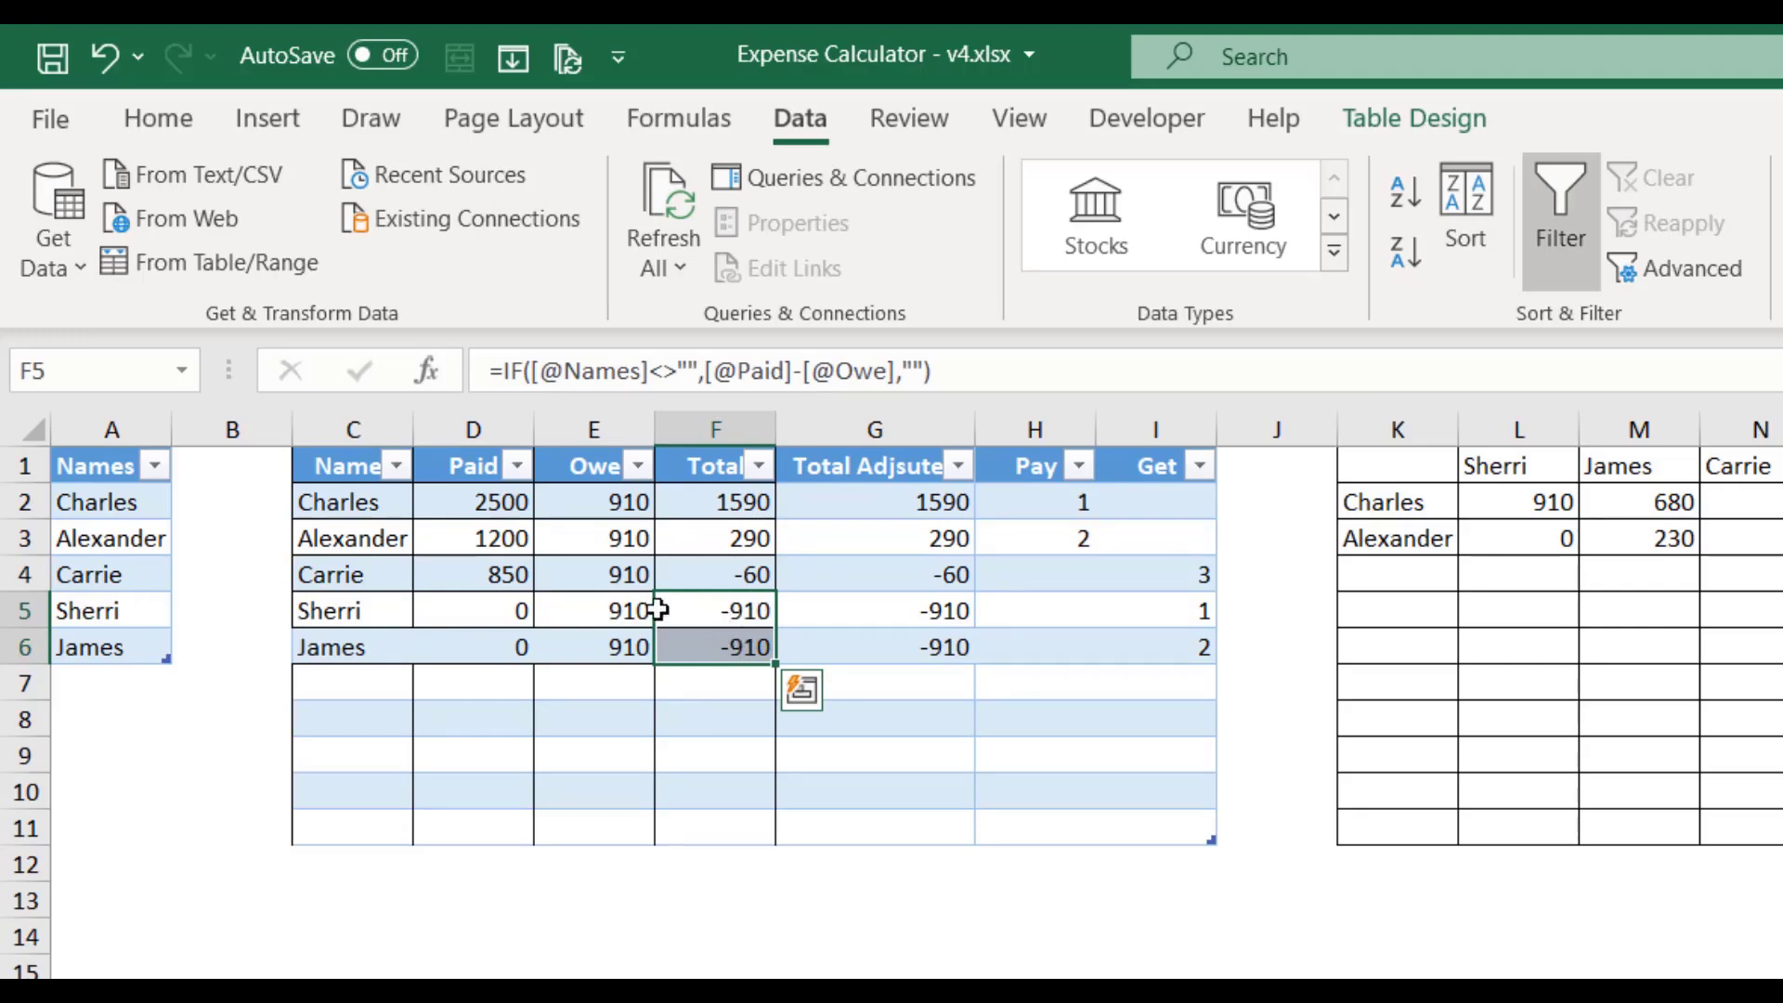
{"action": "left_click", "coordinate": [754, 611]}
{"action": "left_click", "coordinate": [750, 639]}
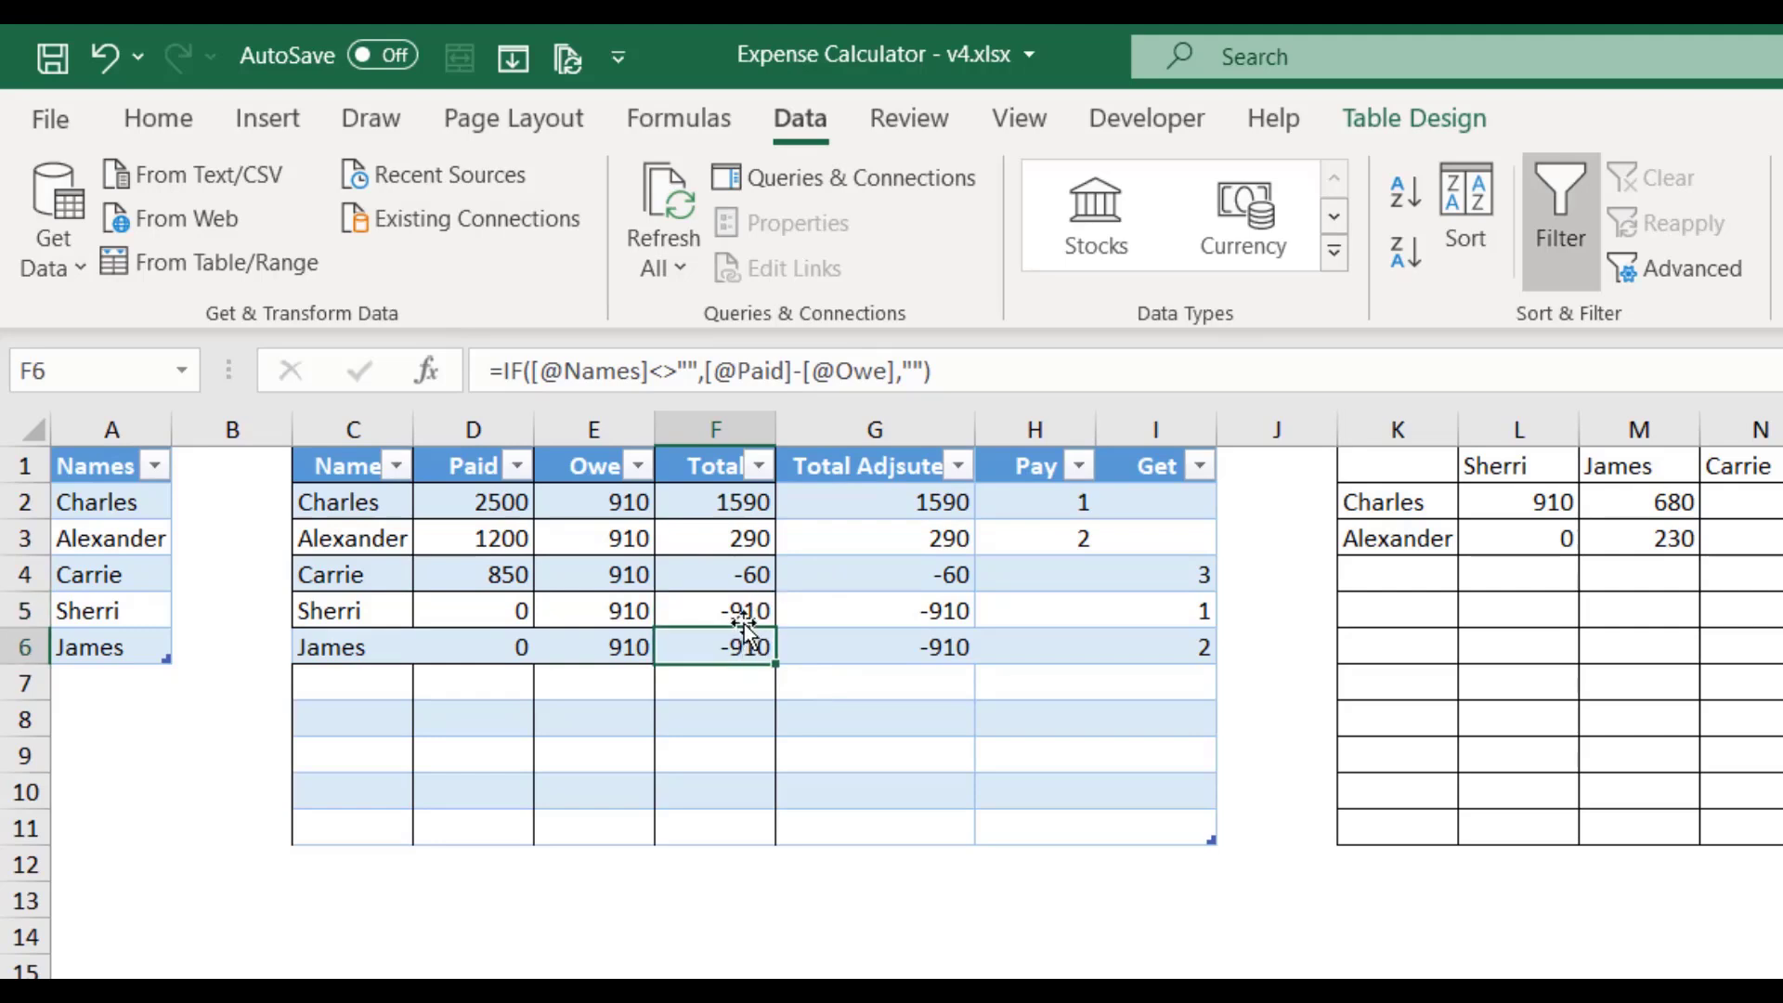
{"action": "left_click", "coordinate": [849, 492]}
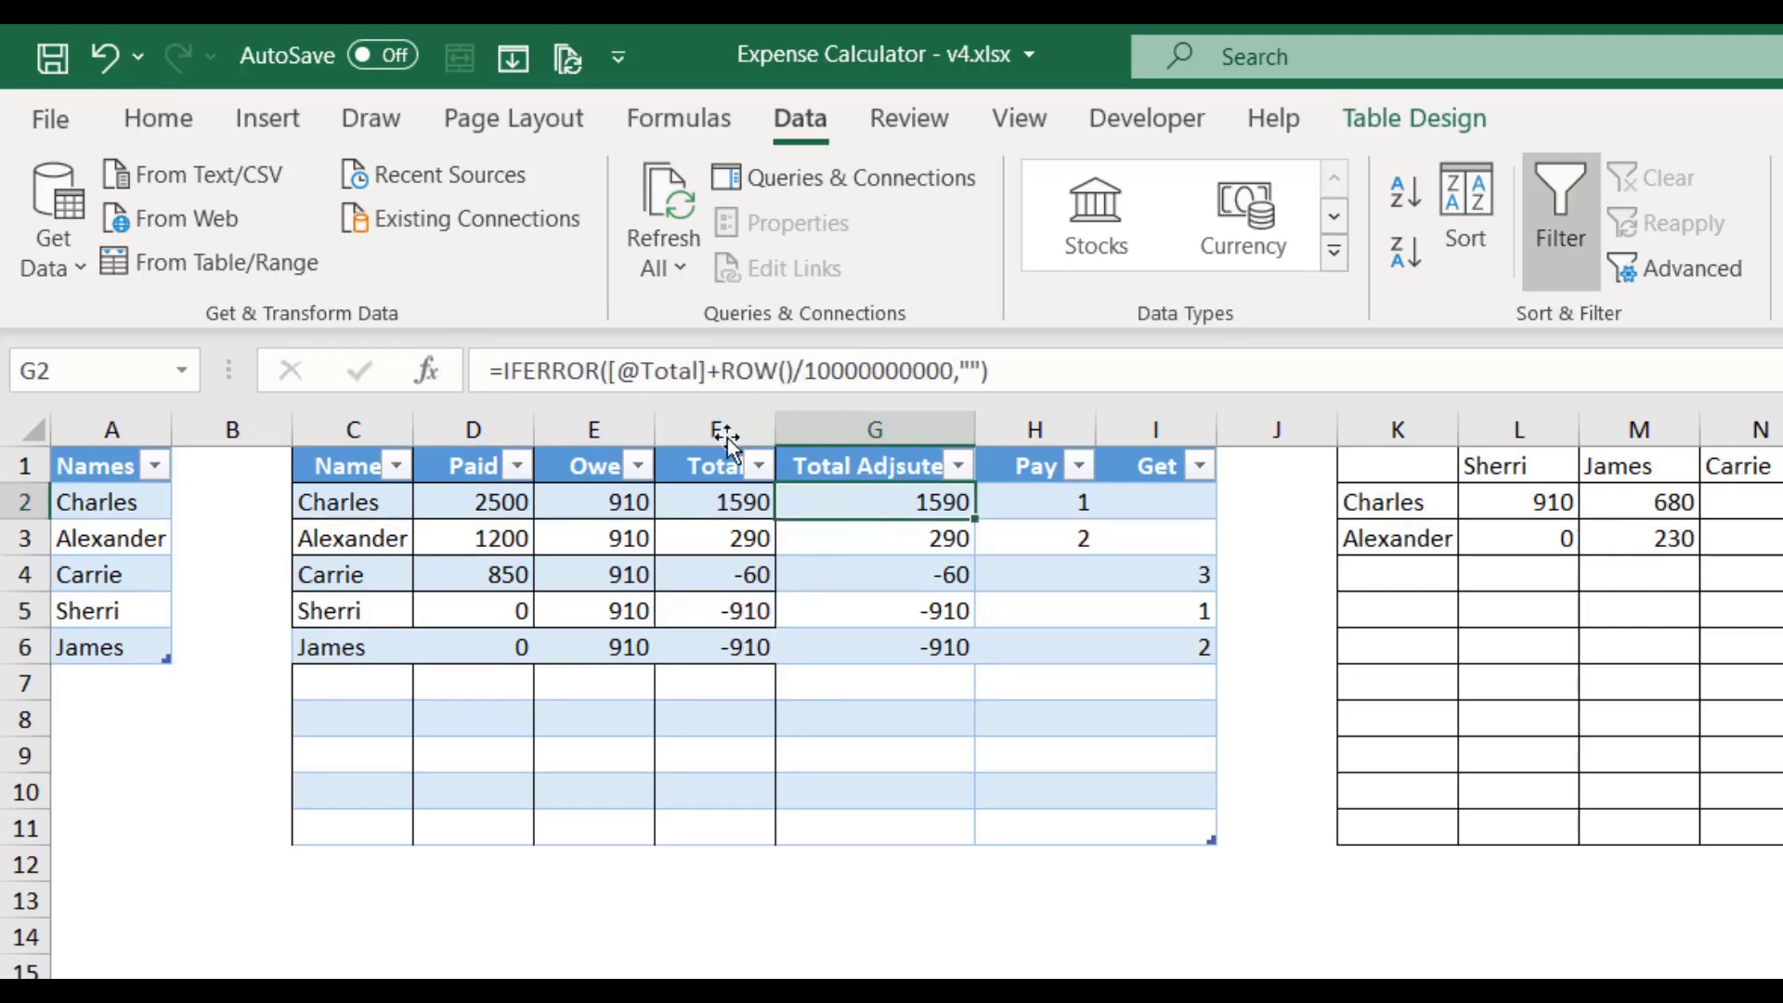
{"action": "left_click_drag", "start_coordinate": [720, 370], "coordinate": [955, 371]}
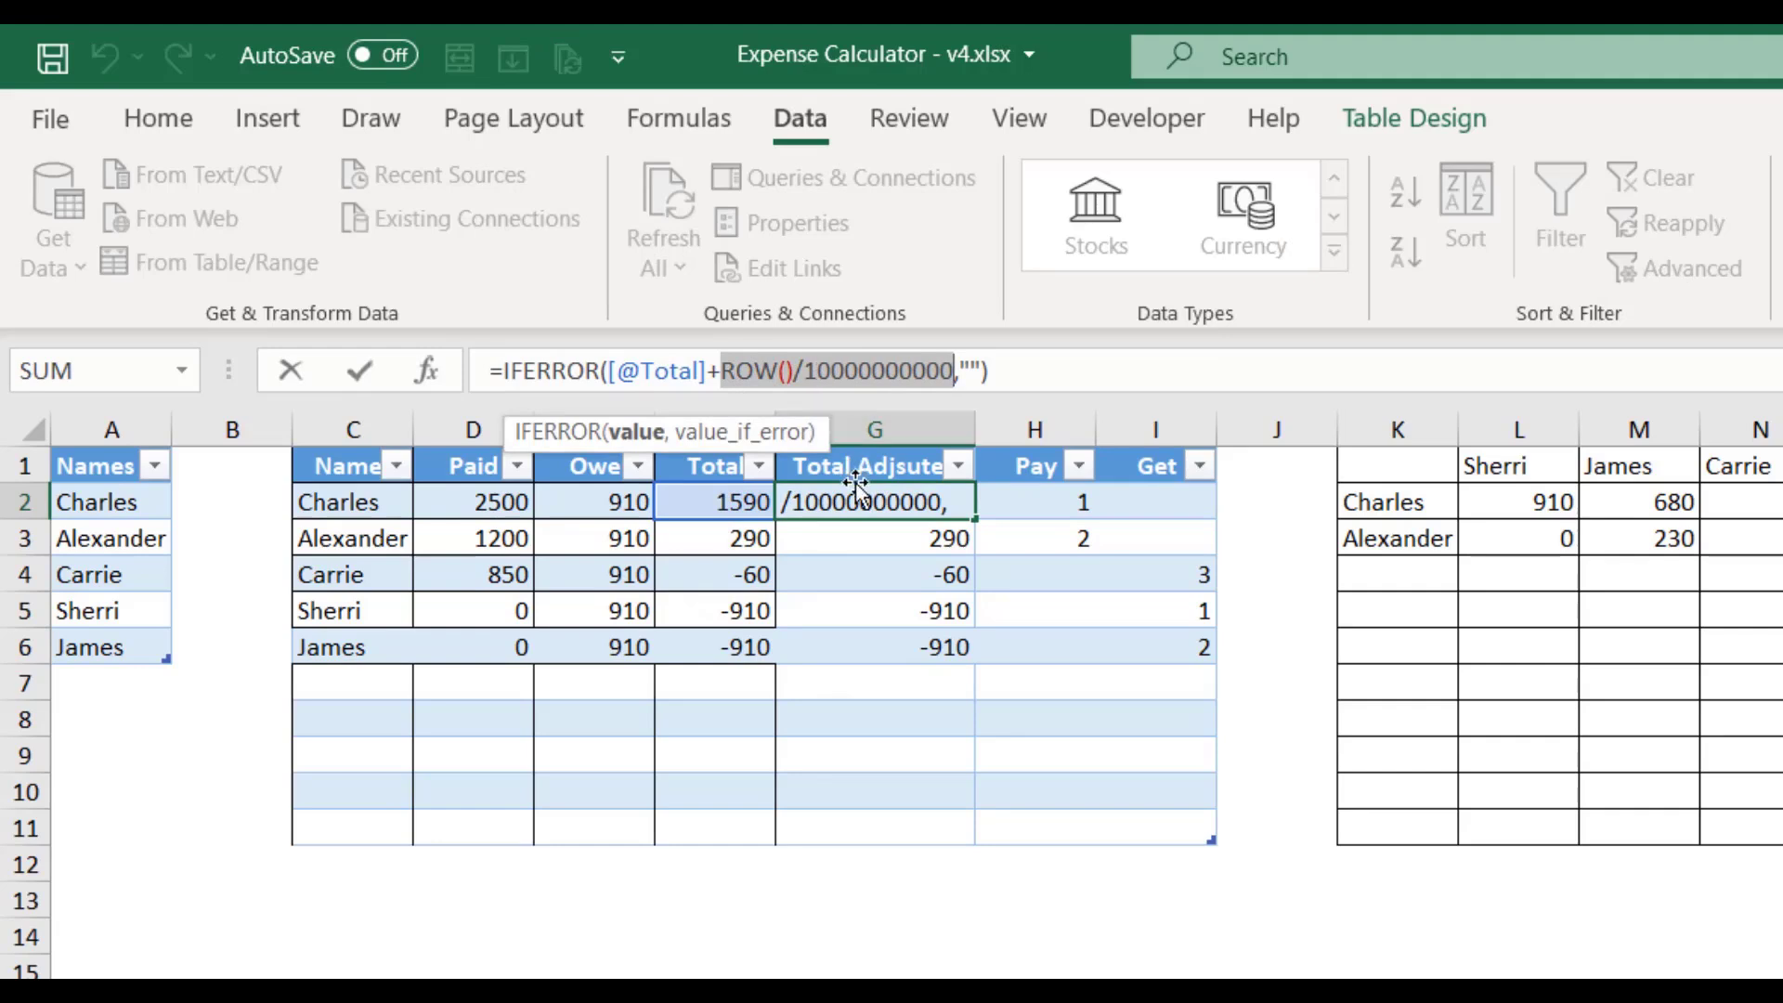
{"action": "key", "text": "Escape"}
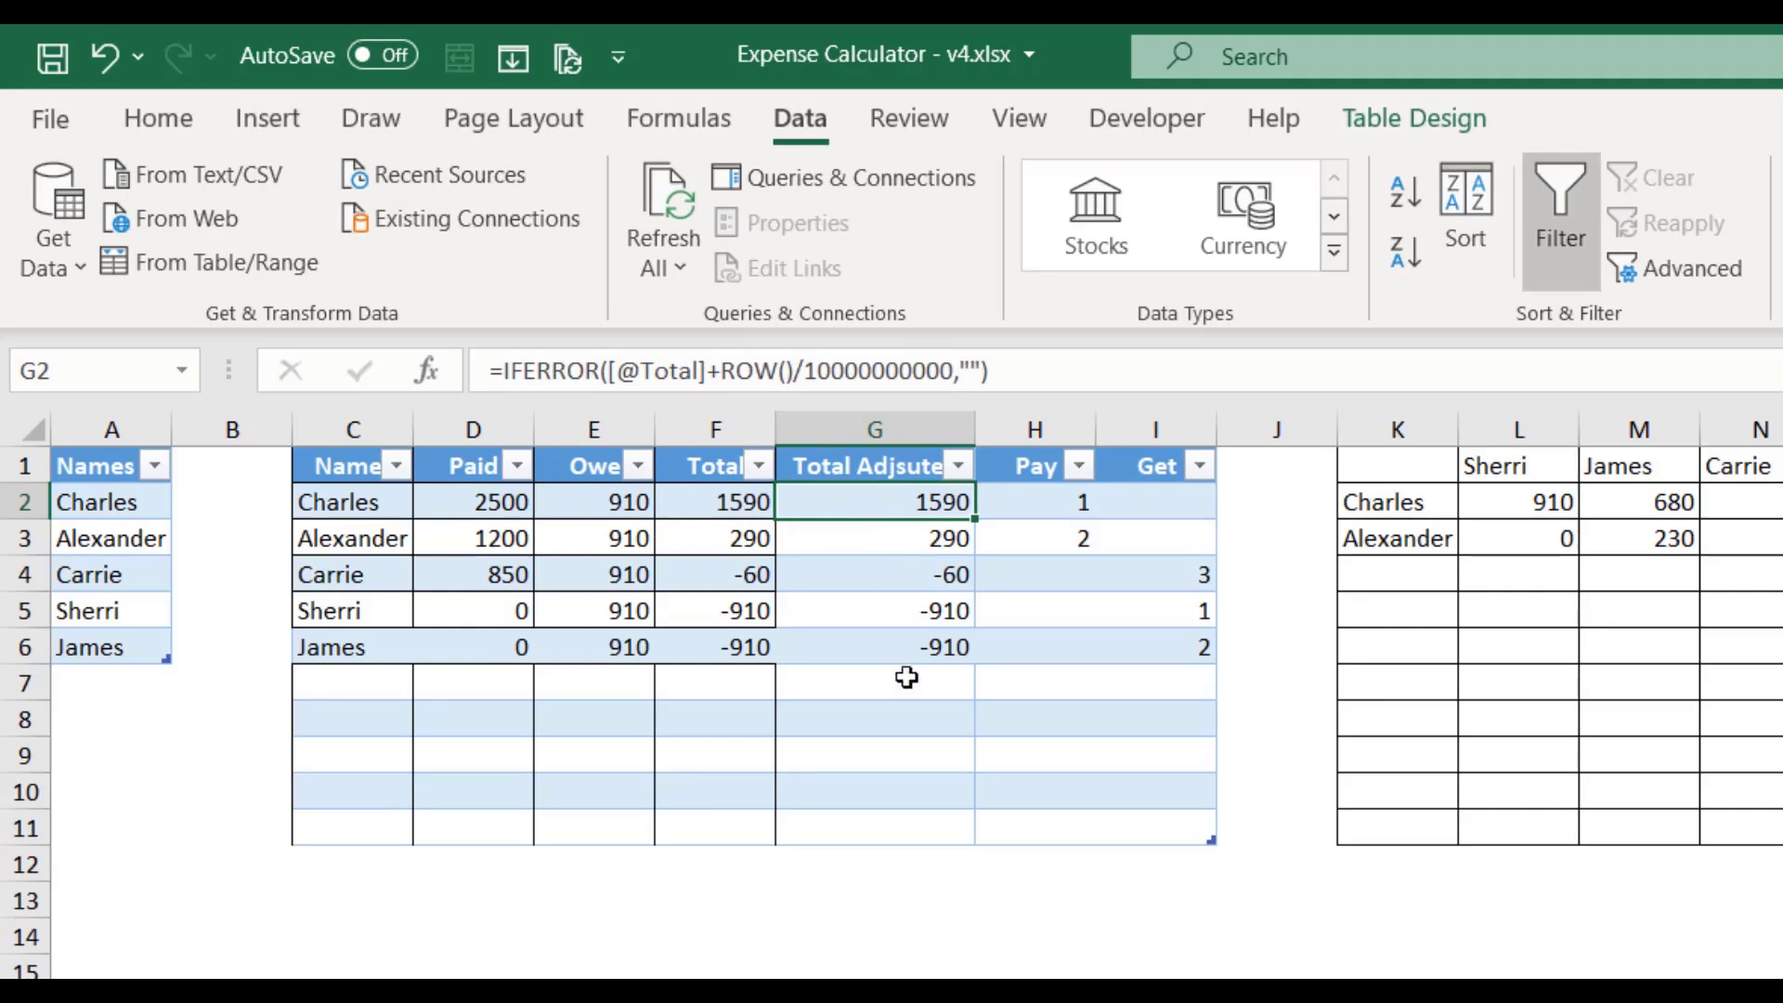
{"action": "key", "text": "ctrl+shift+Down"}
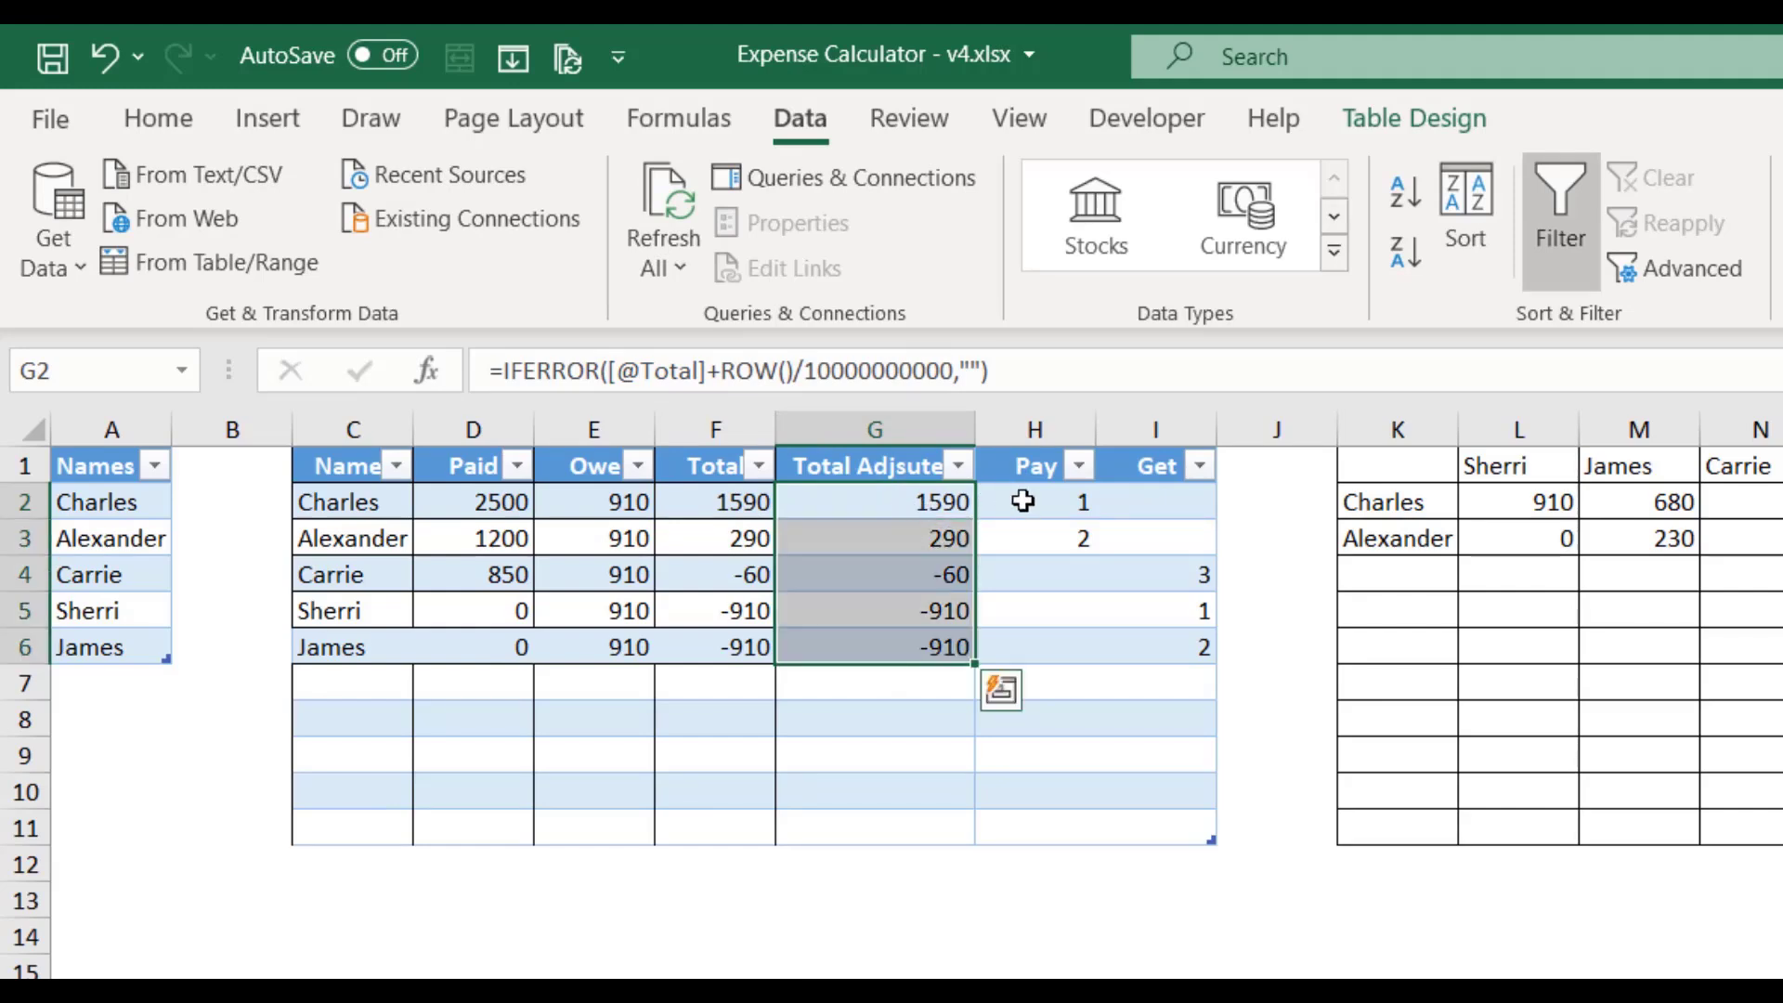
- Review the Pay column's RANK.EQ formula and compare its ranks with the negative and positive values in the Total column
{"action": "left_click", "coordinate": [1026, 500]}
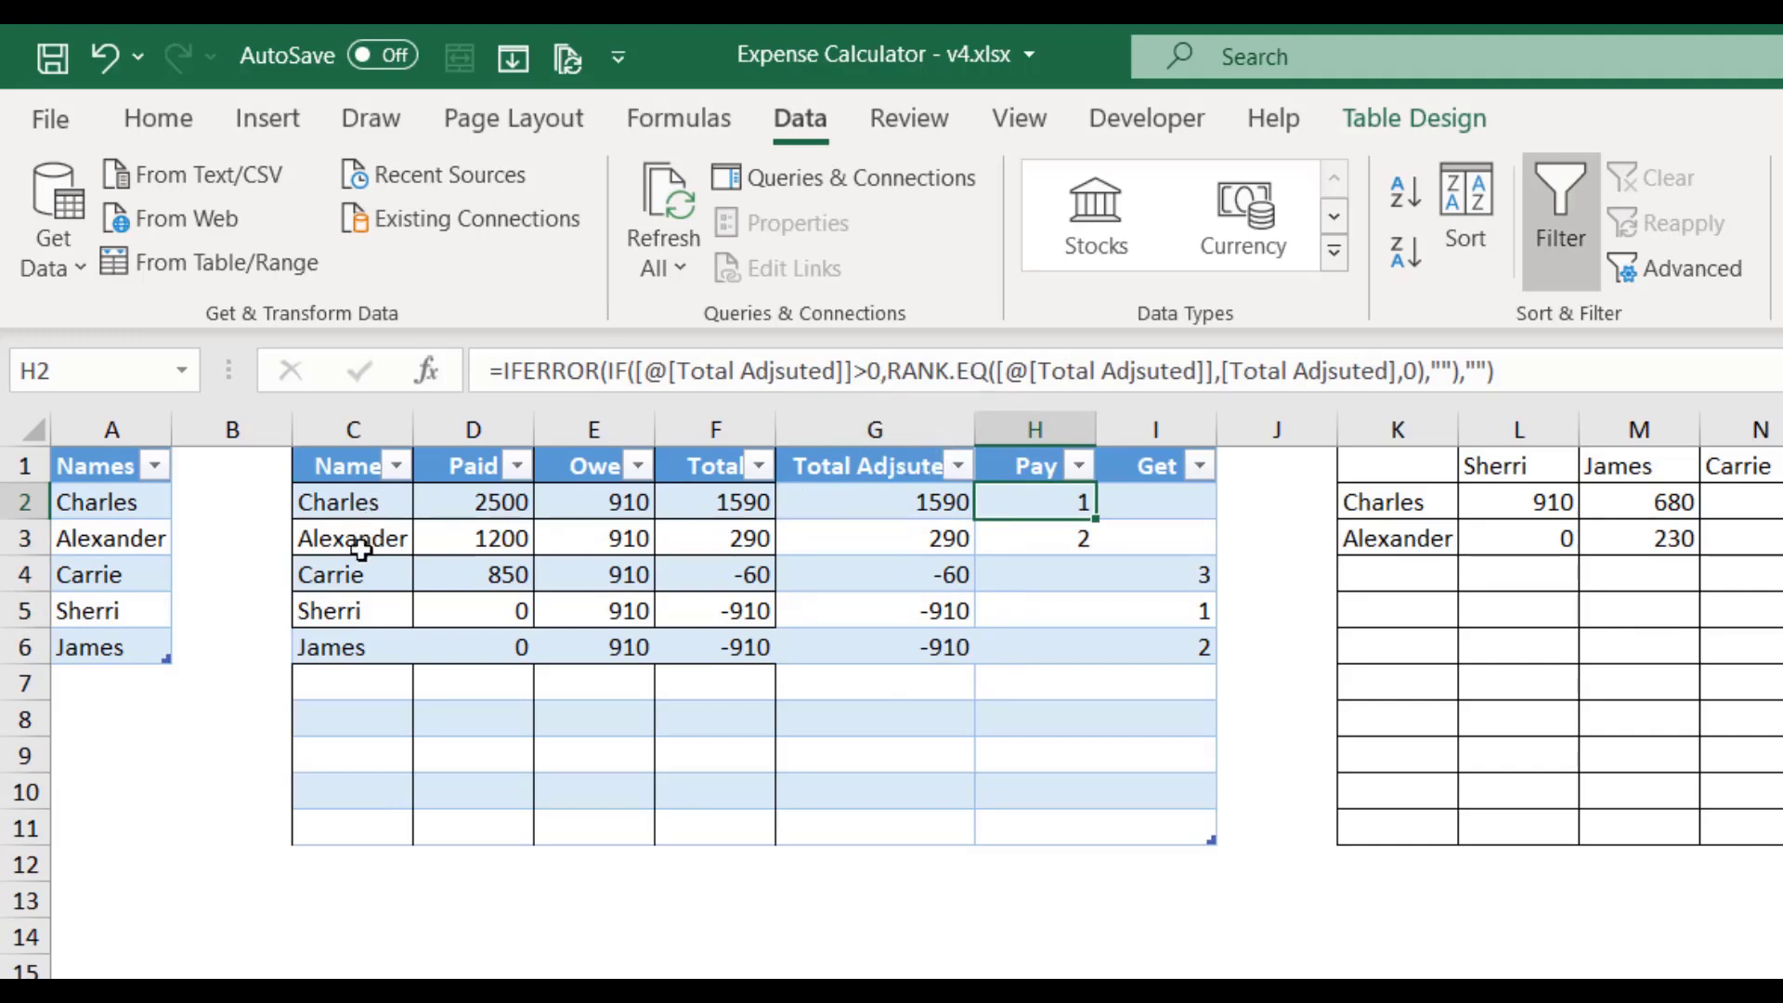
{"action": "left_click_drag", "start_coordinate": [1021, 509], "coordinate": [1026, 534]}
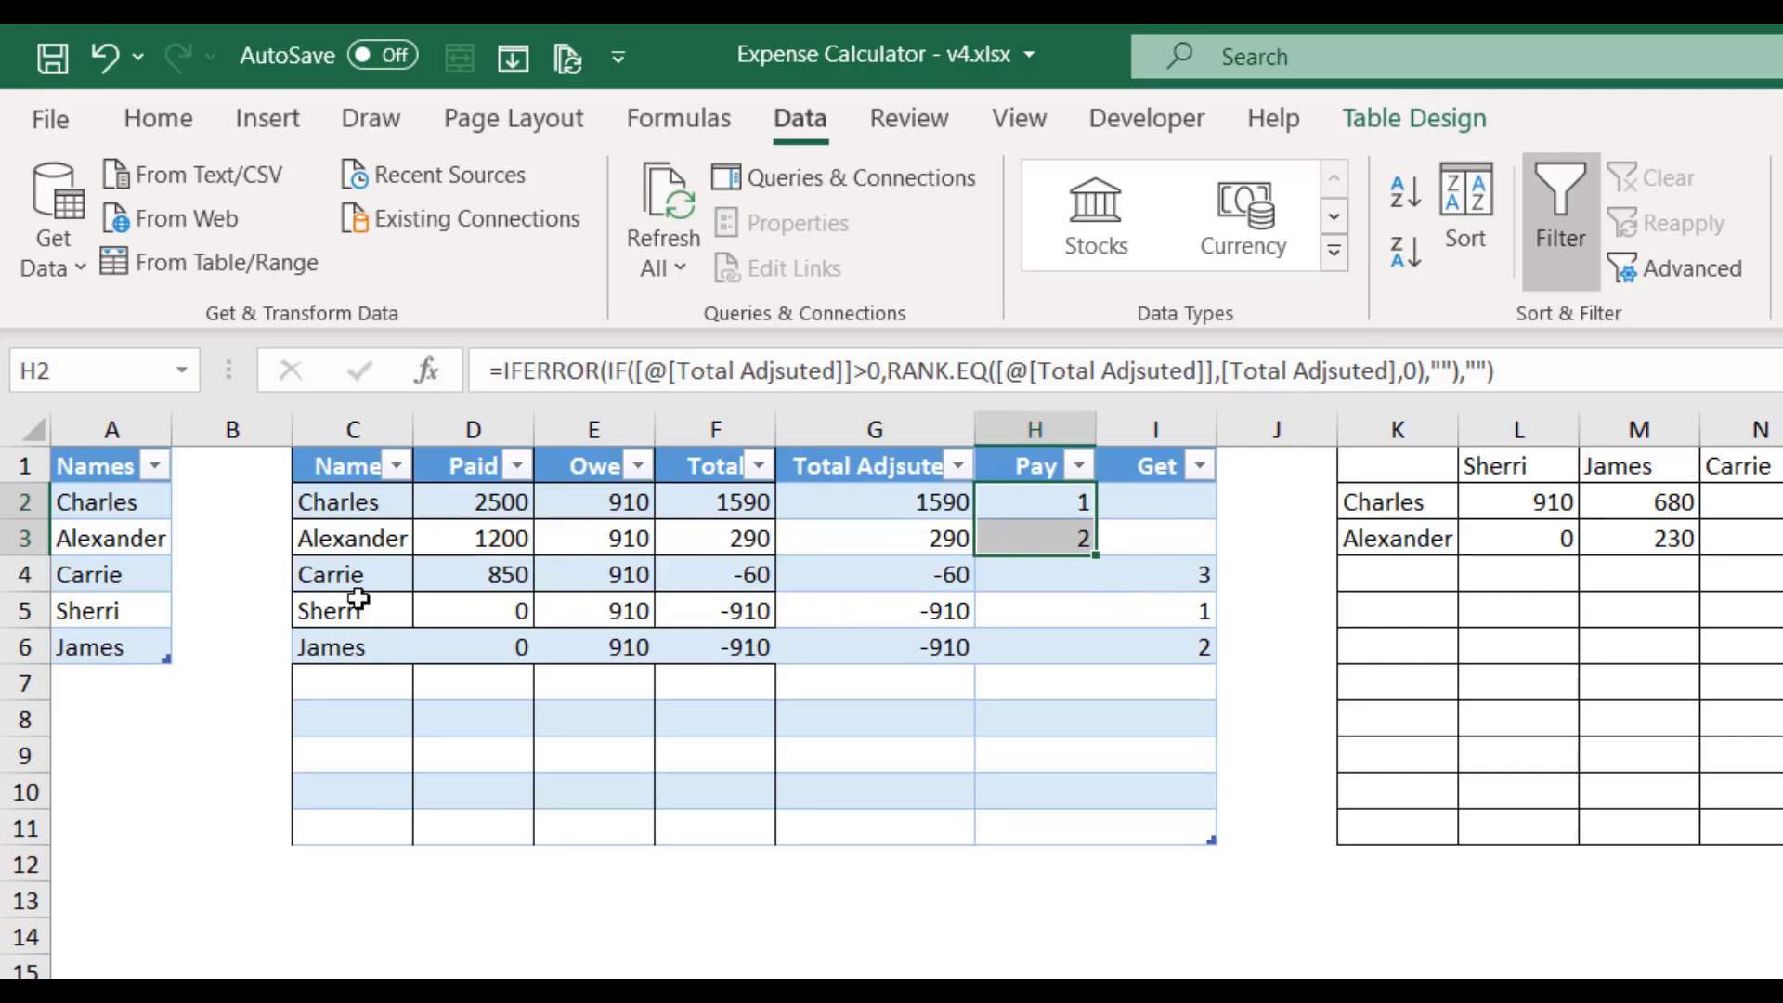
{"action": "left_click", "coordinate": [749, 613]}
{"action": "left_click", "coordinate": [747, 650]}
{"action": "left_click", "coordinate": [758, 588]}
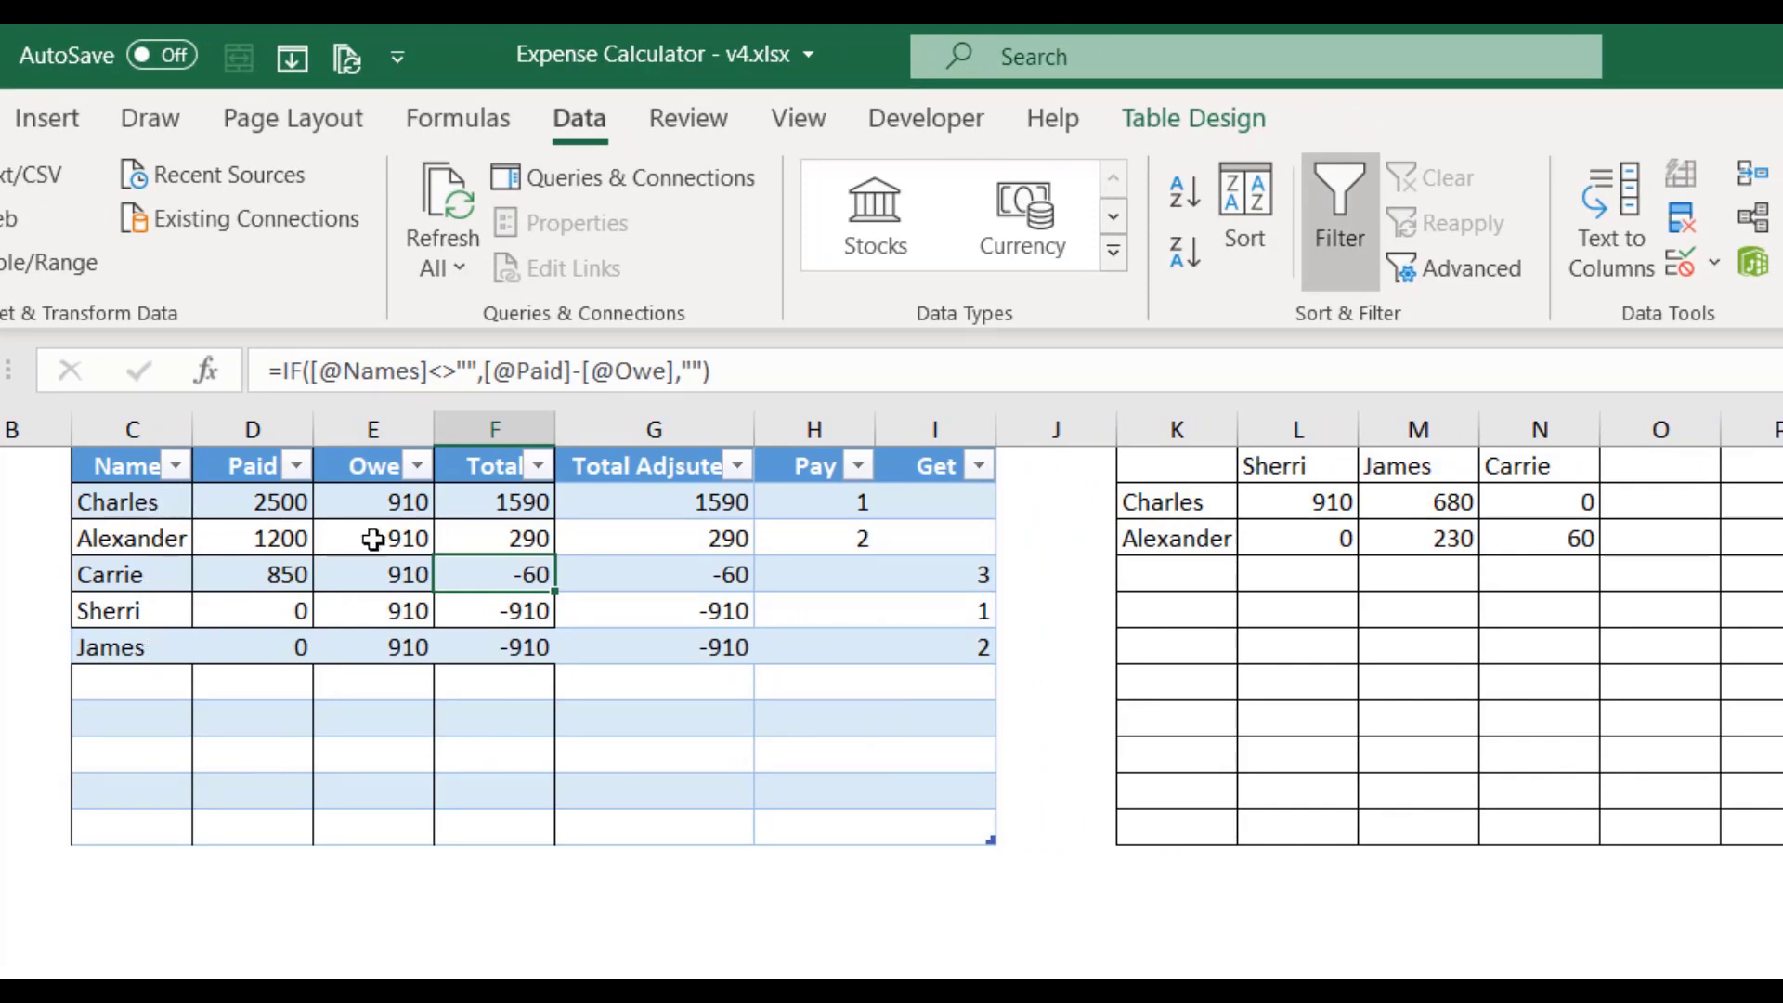
{"action": "left_click_drag", "start_coordinate": [499, 573], "coordinate": [498, 637]}
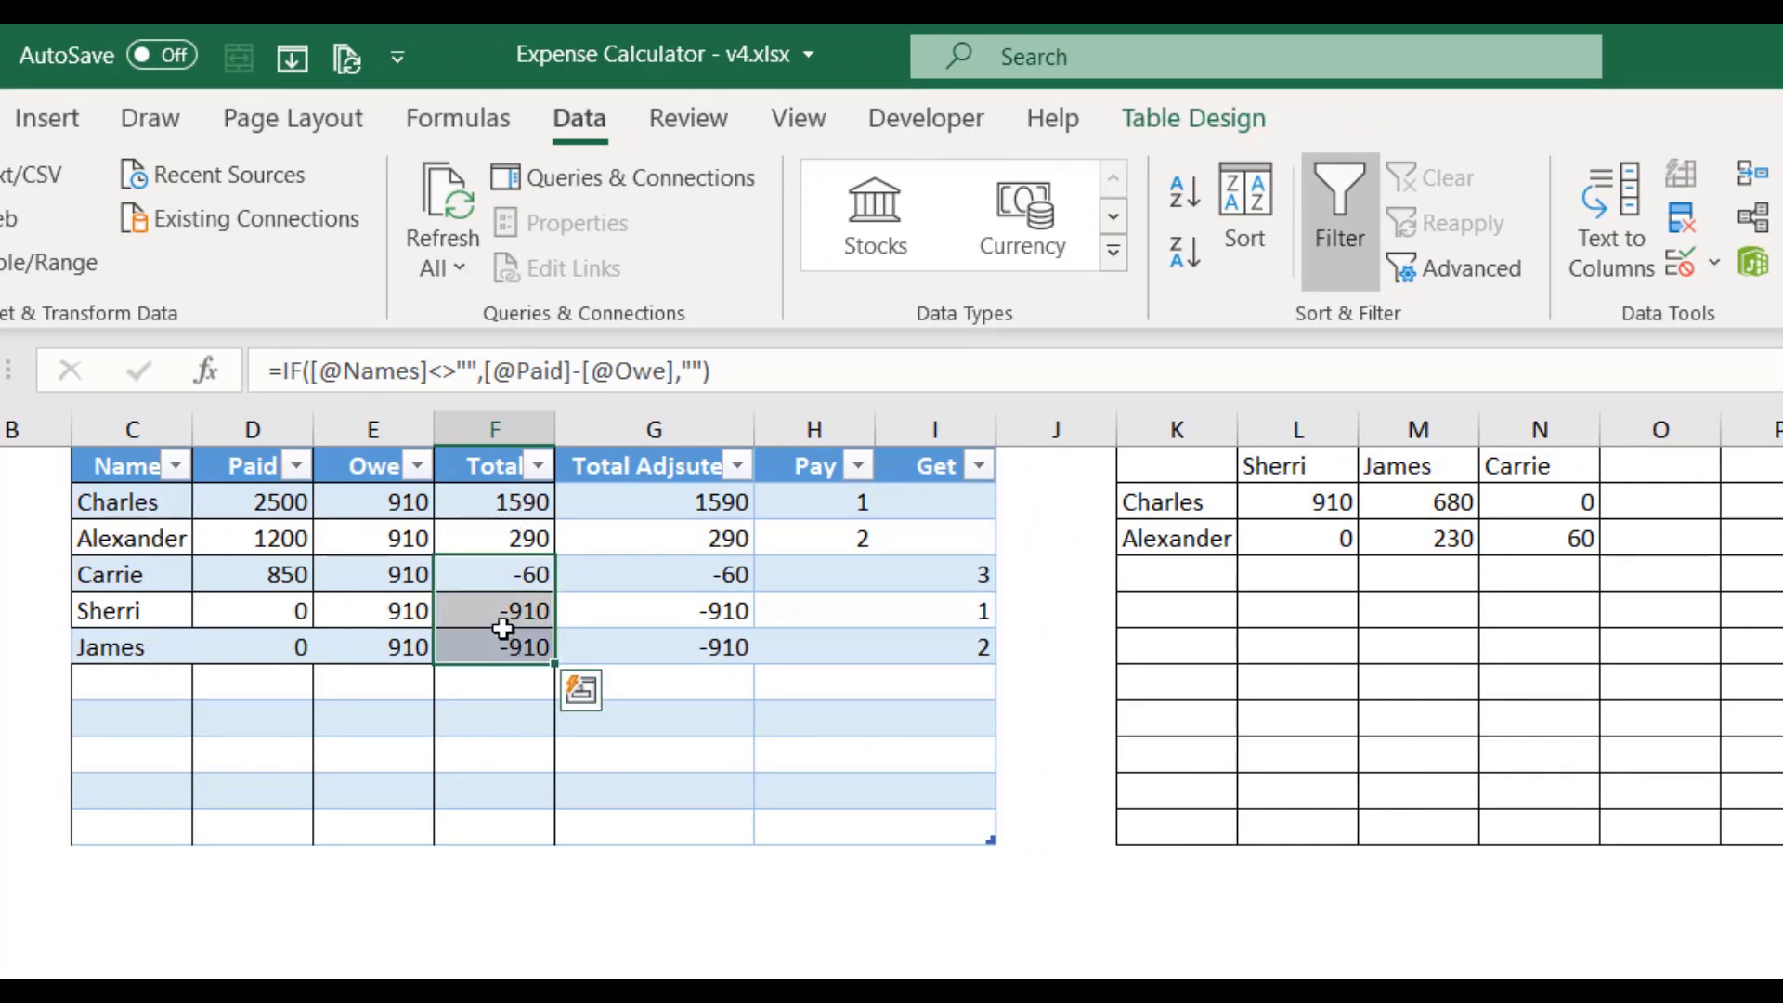
{"action": "left_click_drag", "start_coordinate": [514, 502], "coordinate": [483, 534]}
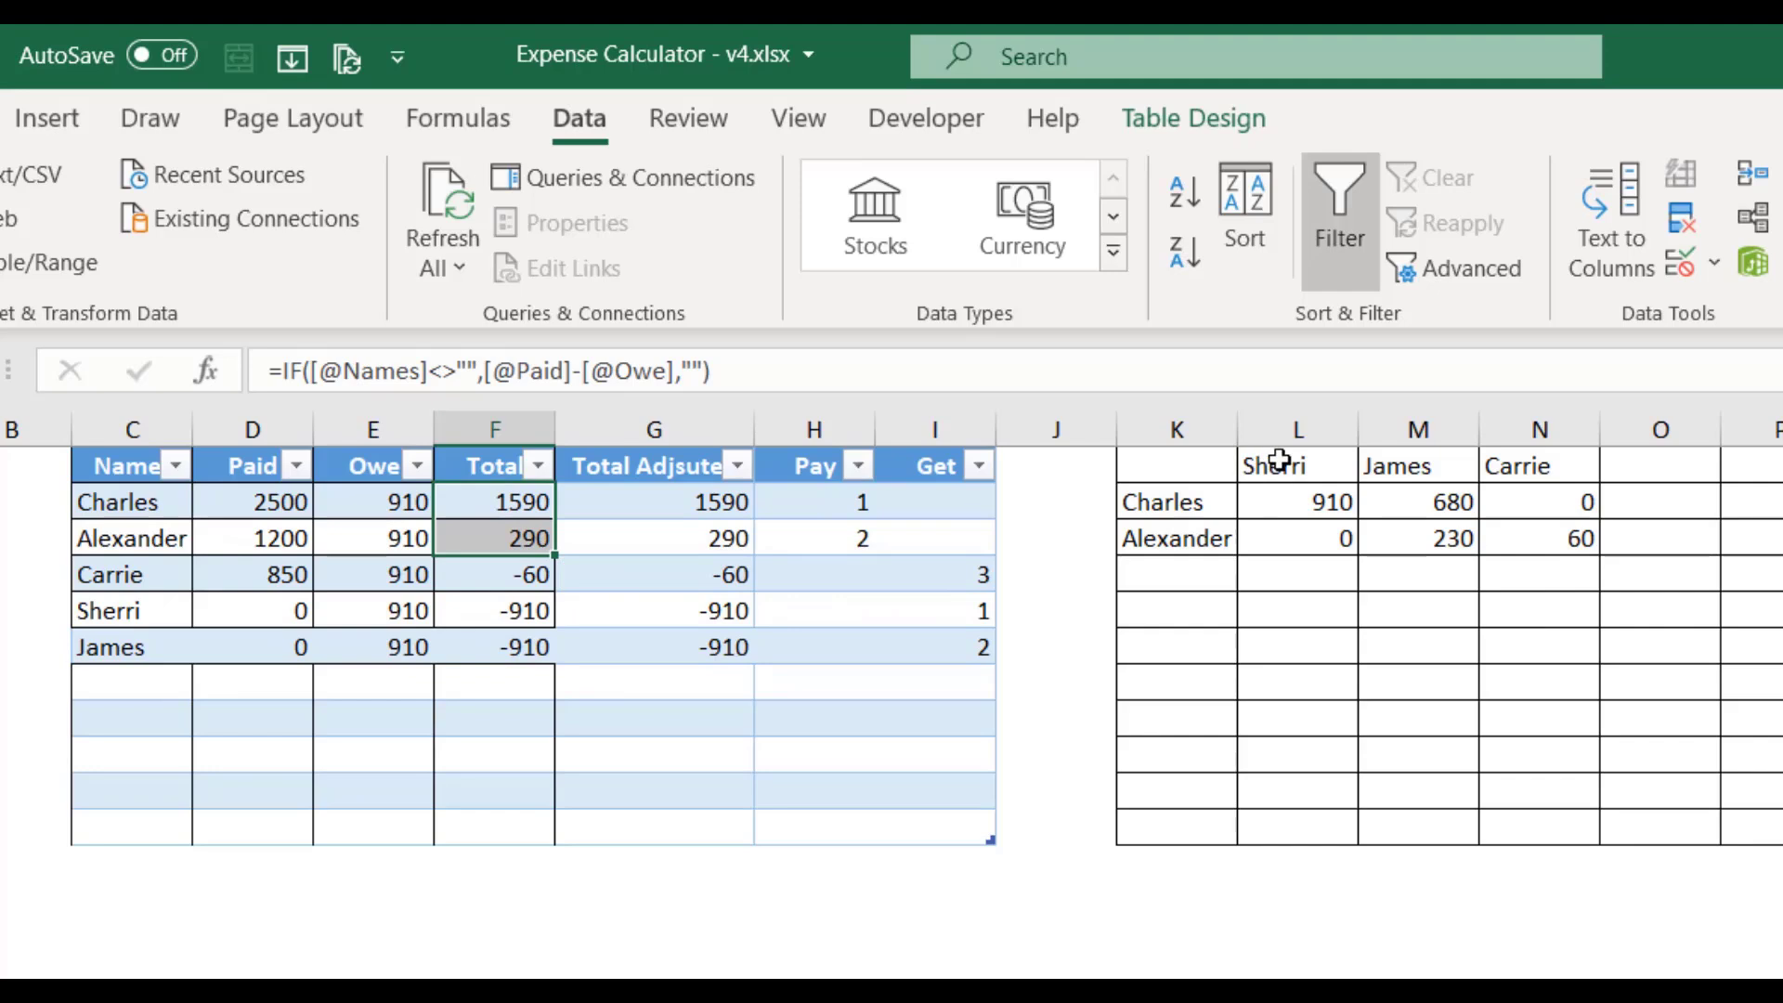
- Examine the settlement grid's XLOOKUP formulas for the column and row names, and the amount formula in L2
{"action": "left_click_drag", "start_coordinate": [1280, 465], "coordinate": [1536, 465]}
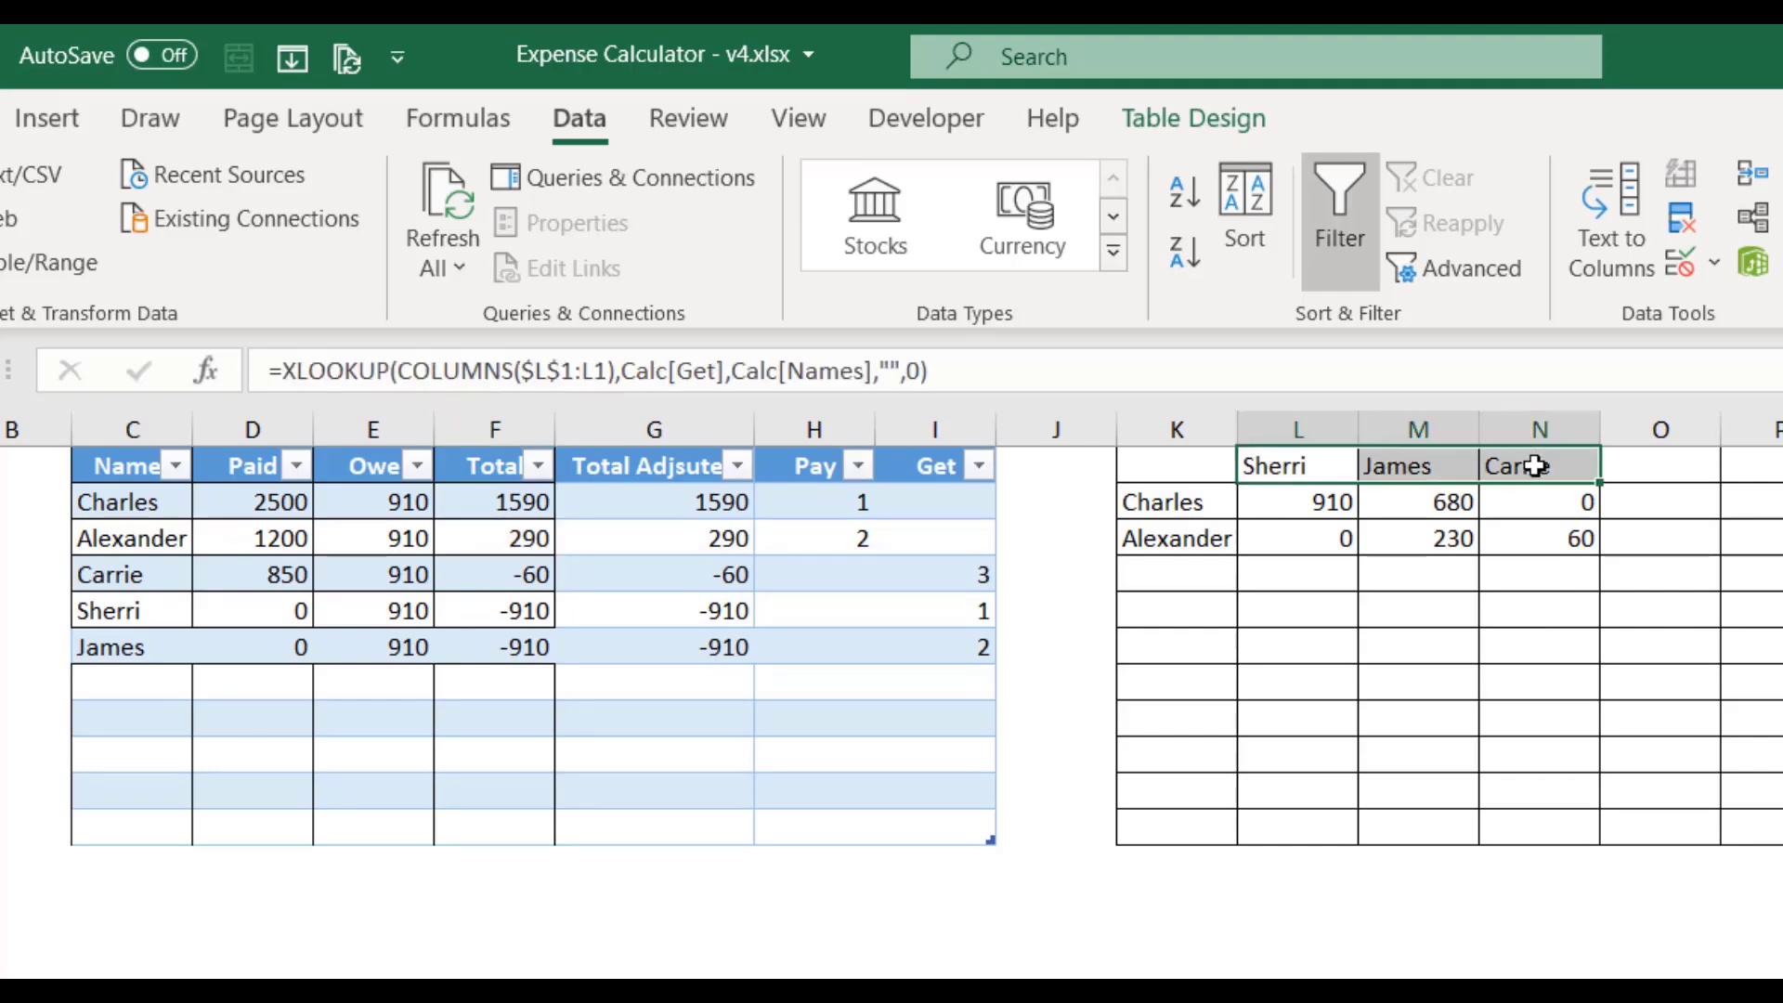
{"action": "left_click_drag", "start_coordinate": [1182, 503], "coordinate": [1179, 725]}
{"action": "left_click", "coordinate": [1178, 501]}
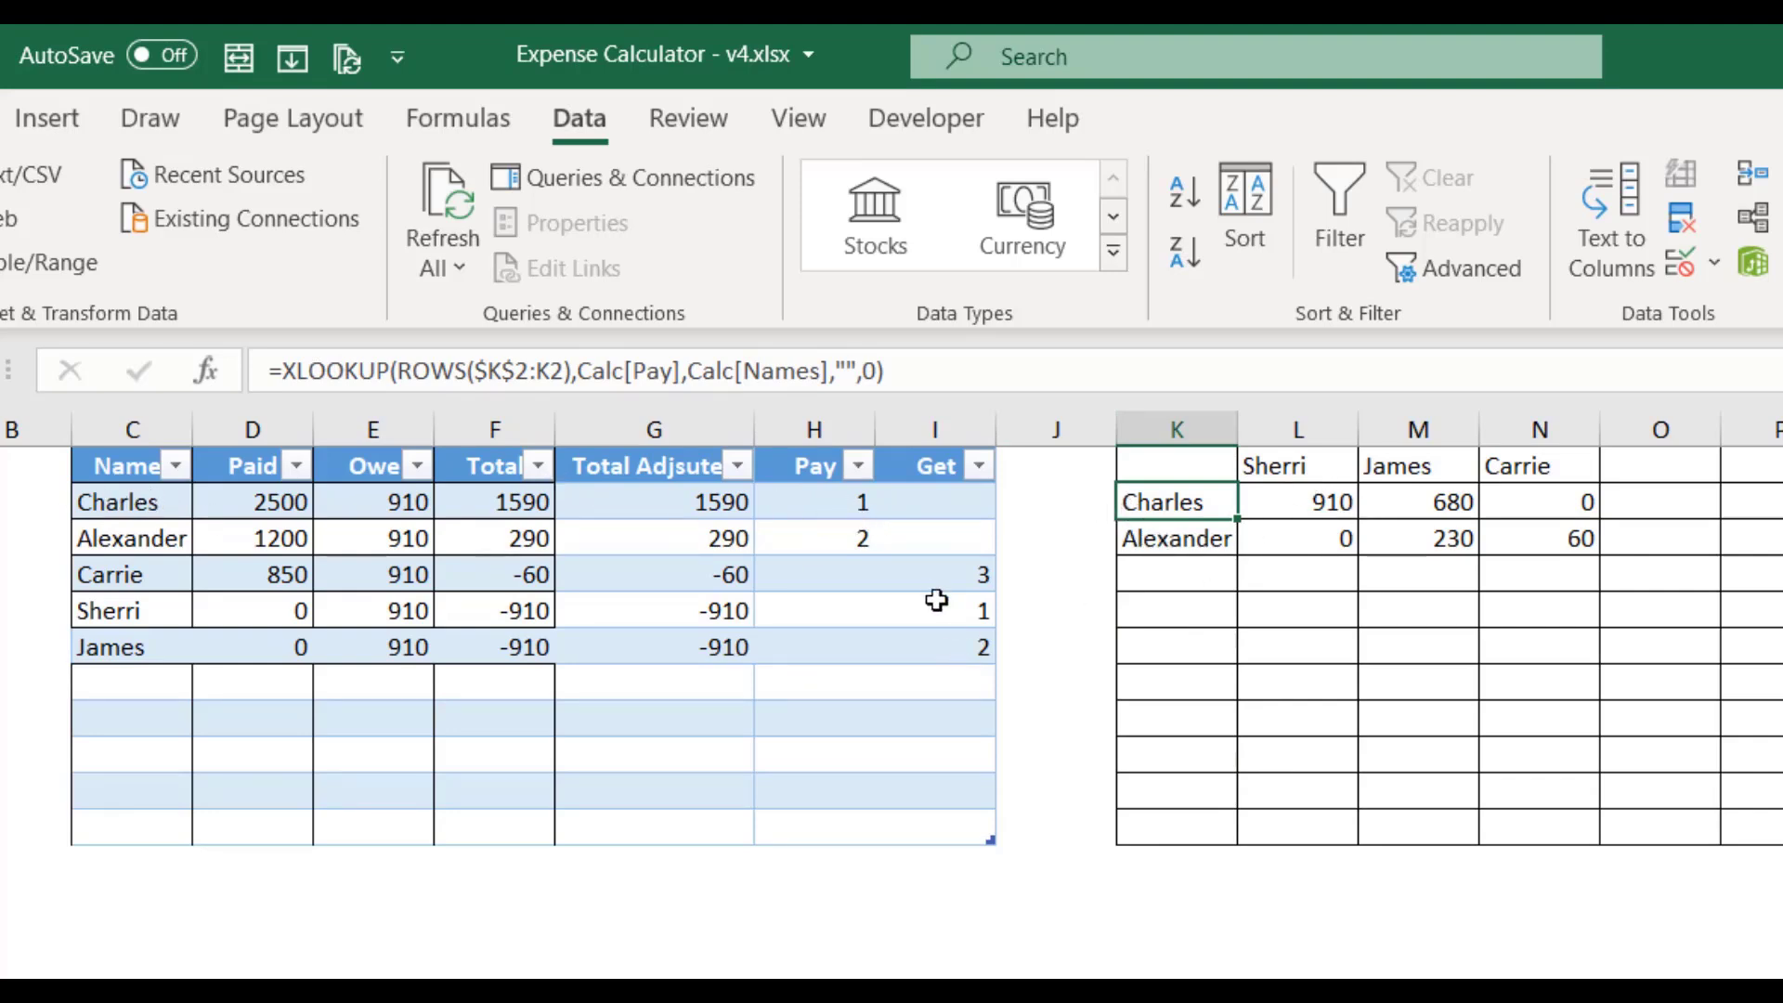
{"action": "left_click", "coordinate": [1313, 505]}
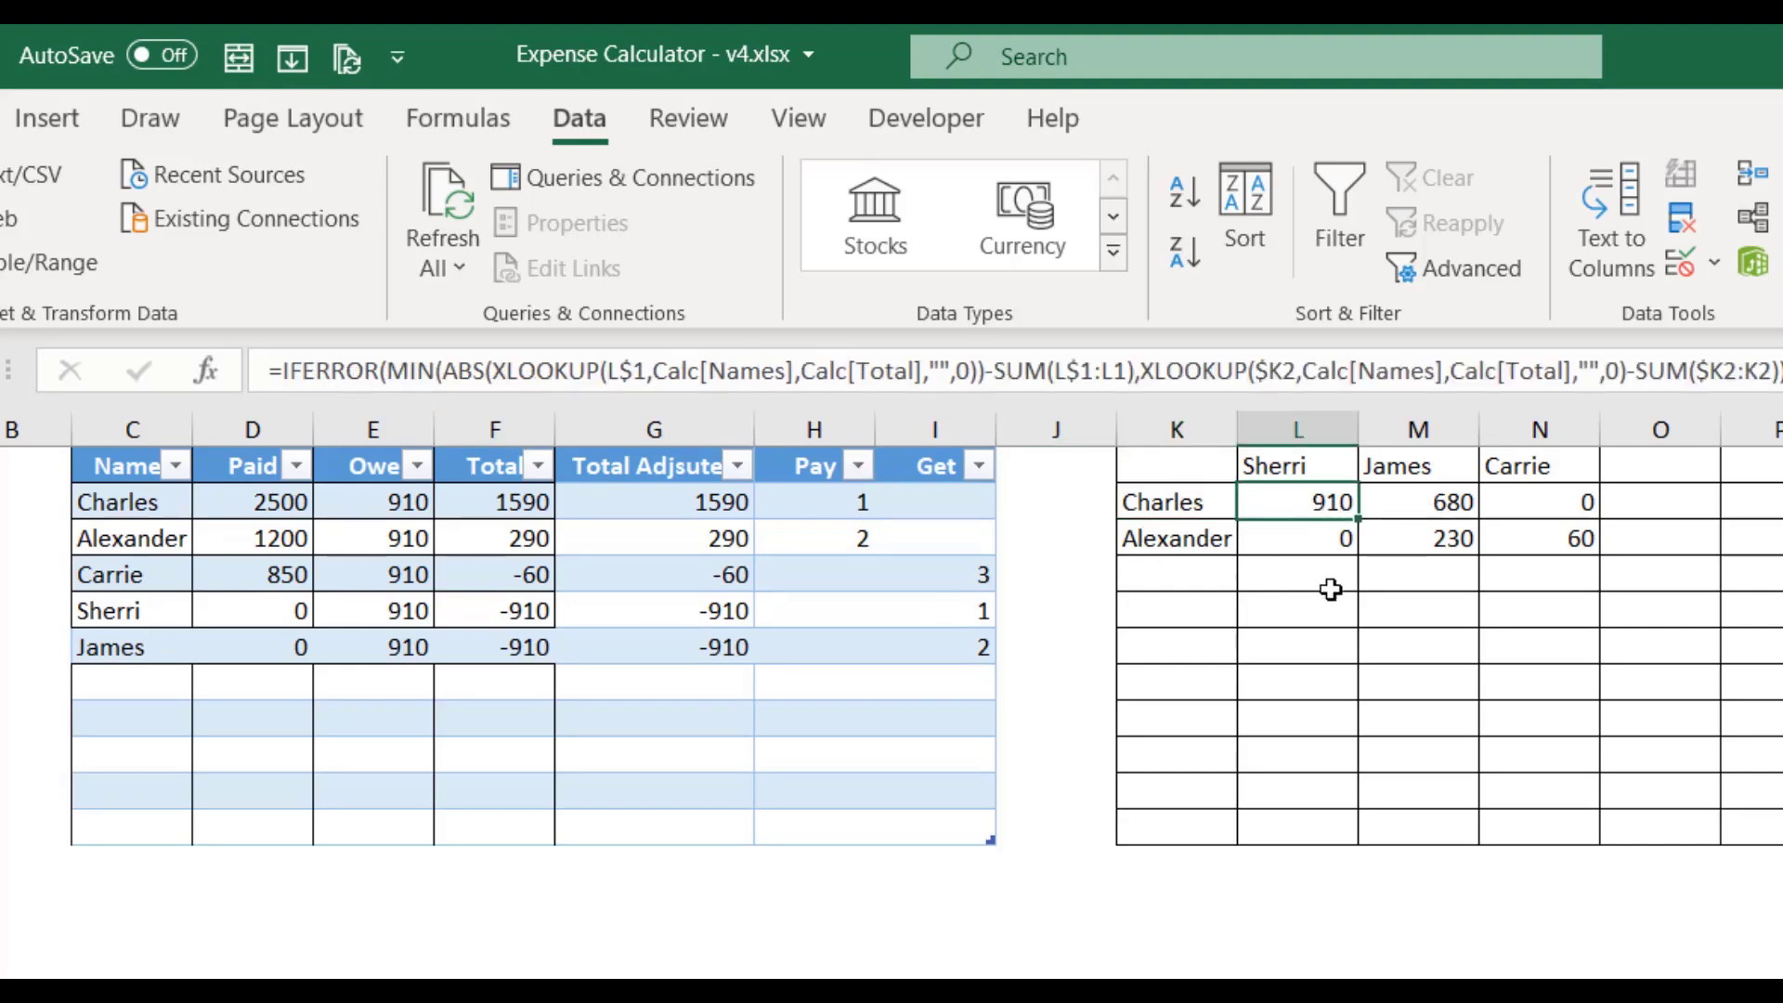
- Compare the settlement grid's amount formulas in L2 and L3 with the row name formula in K2 and the balances they look up
{"action": "left_click", "coordinate": [1462, 610]}
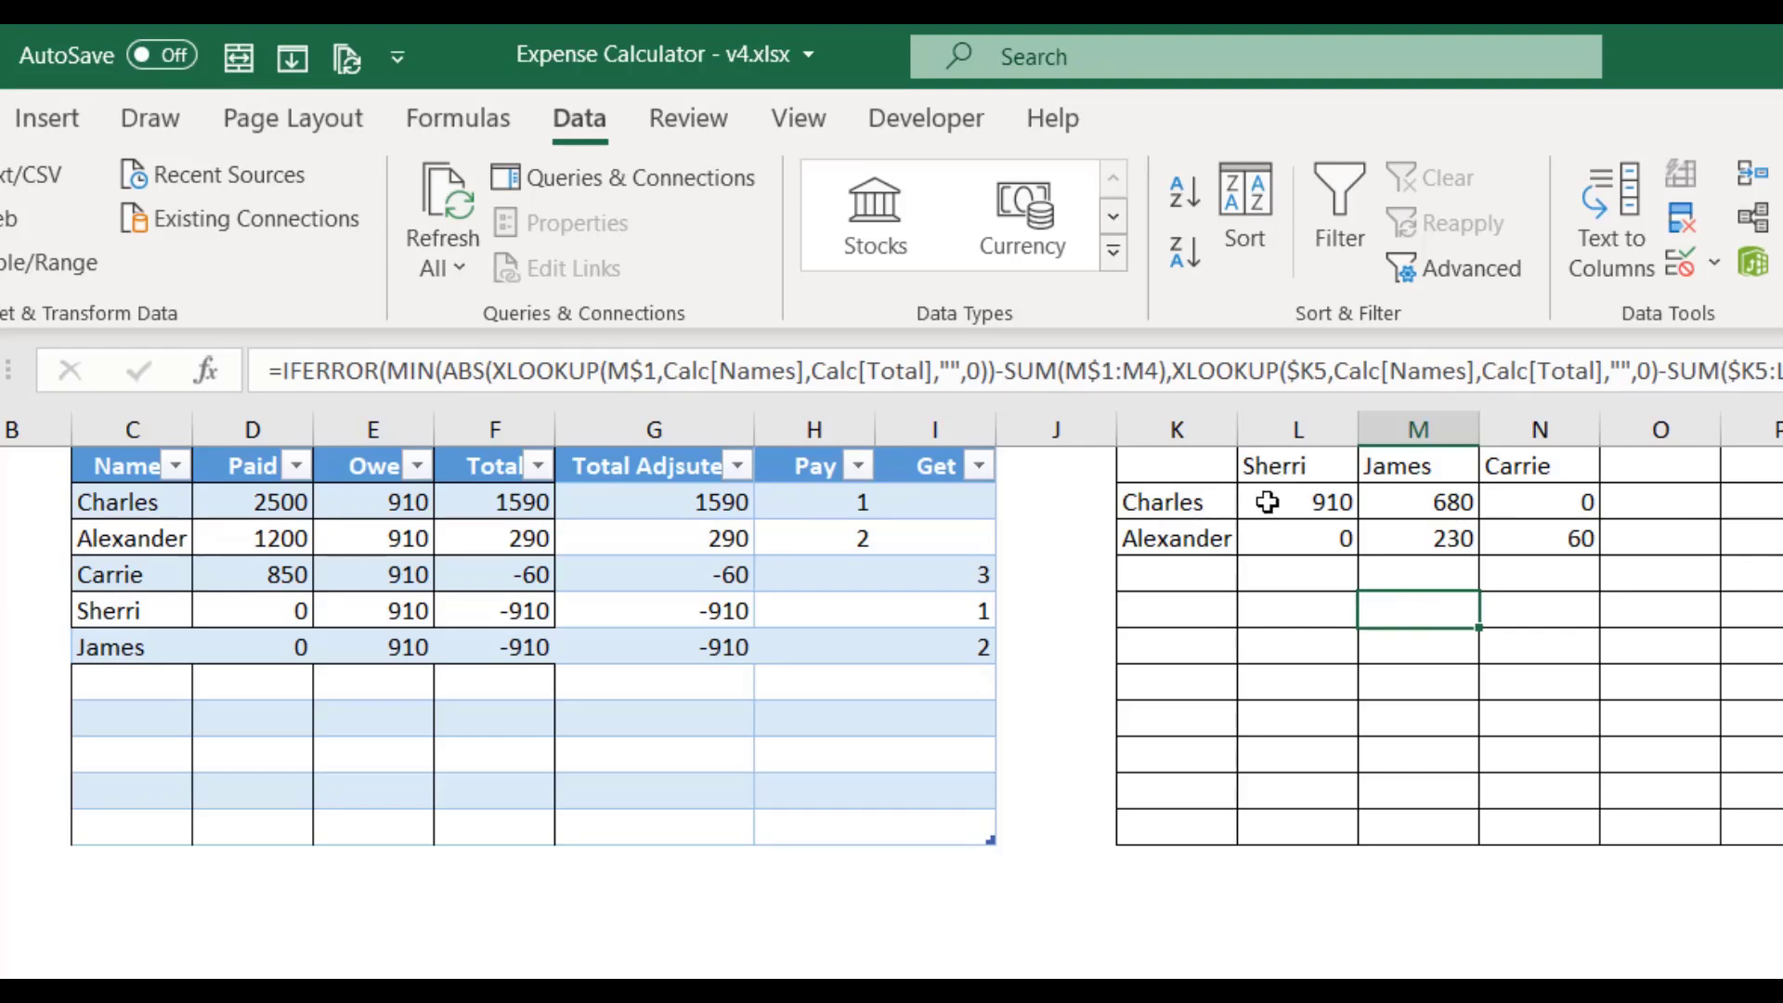
{"action": "left_click", "coordinate": [1204, 504]}
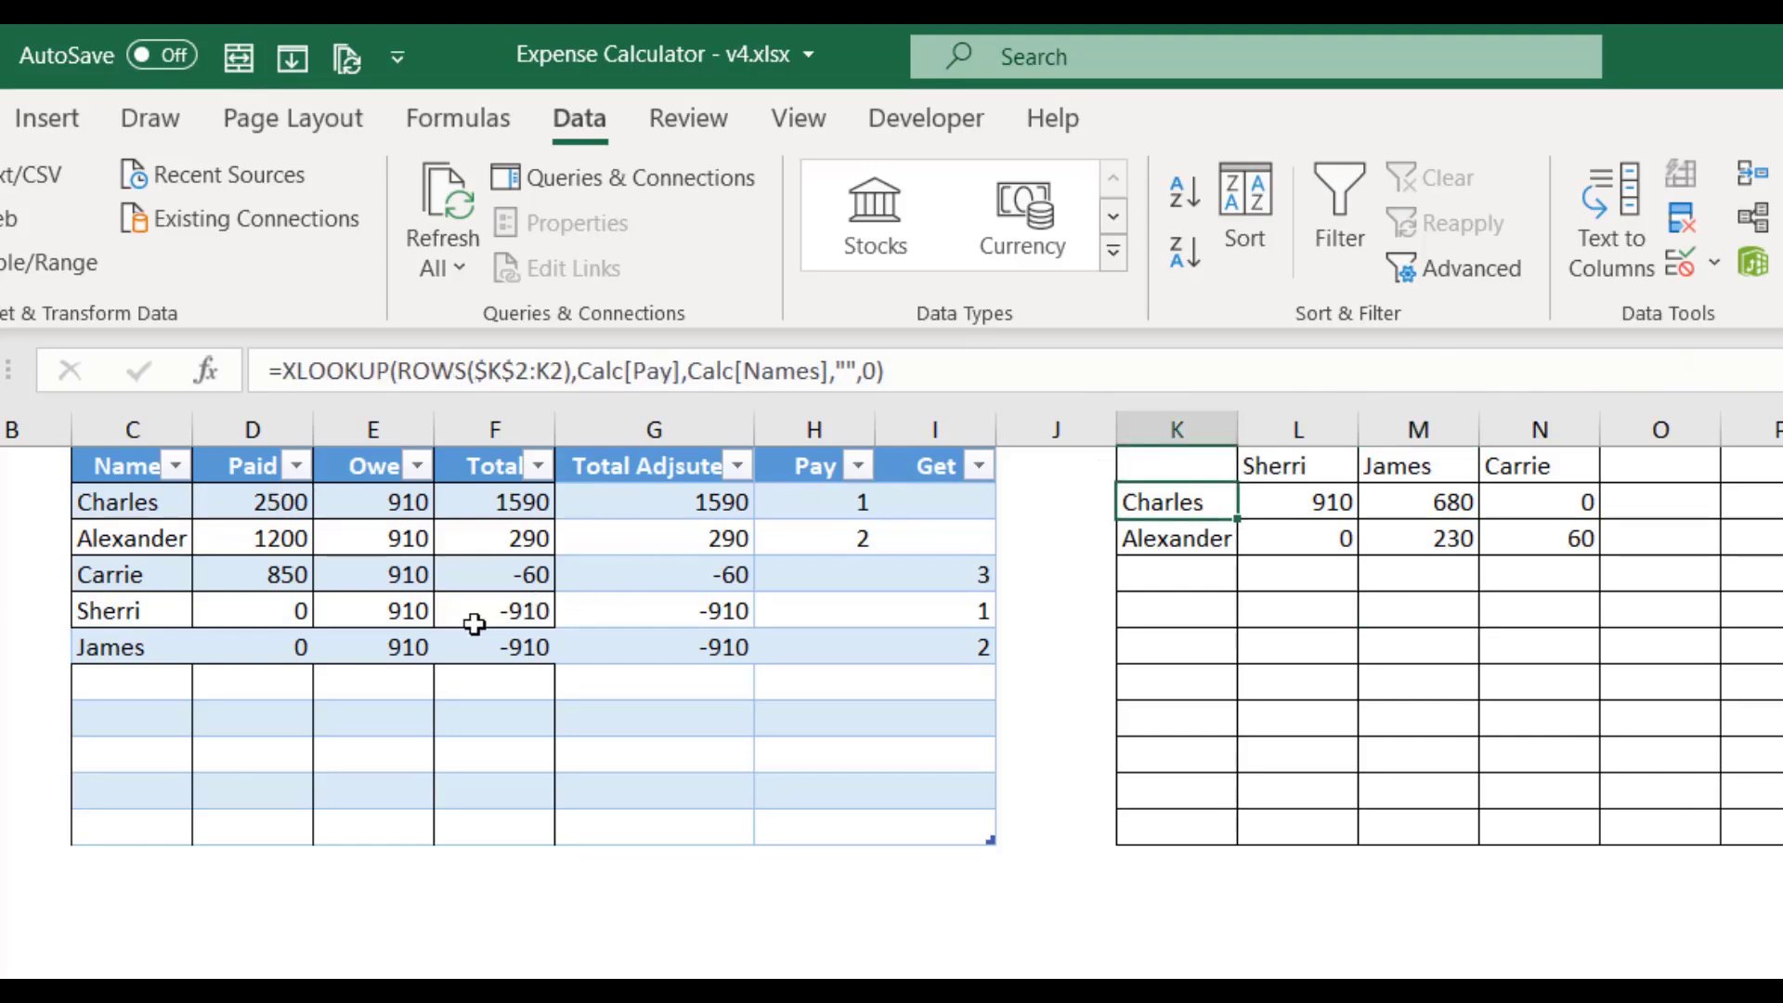
{"action": "left_click", "coordinate": [1296, 506]}
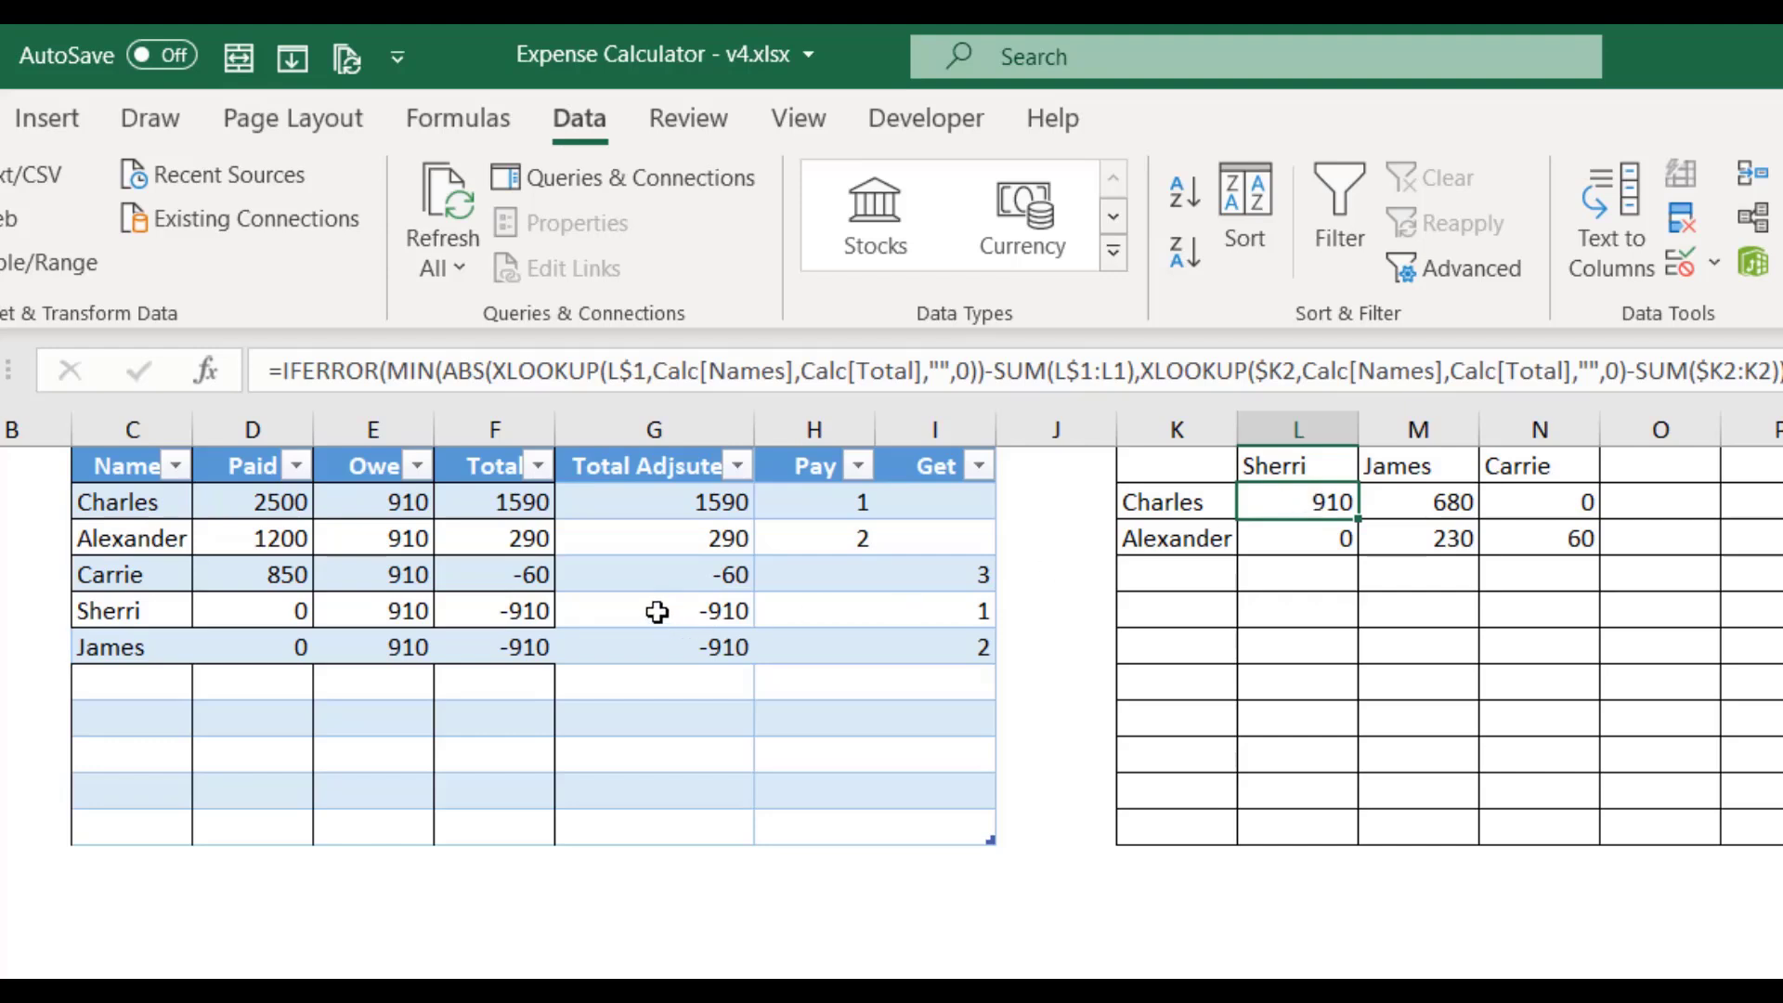
{"action": "left_click", "coordinate": [1327, 533]}
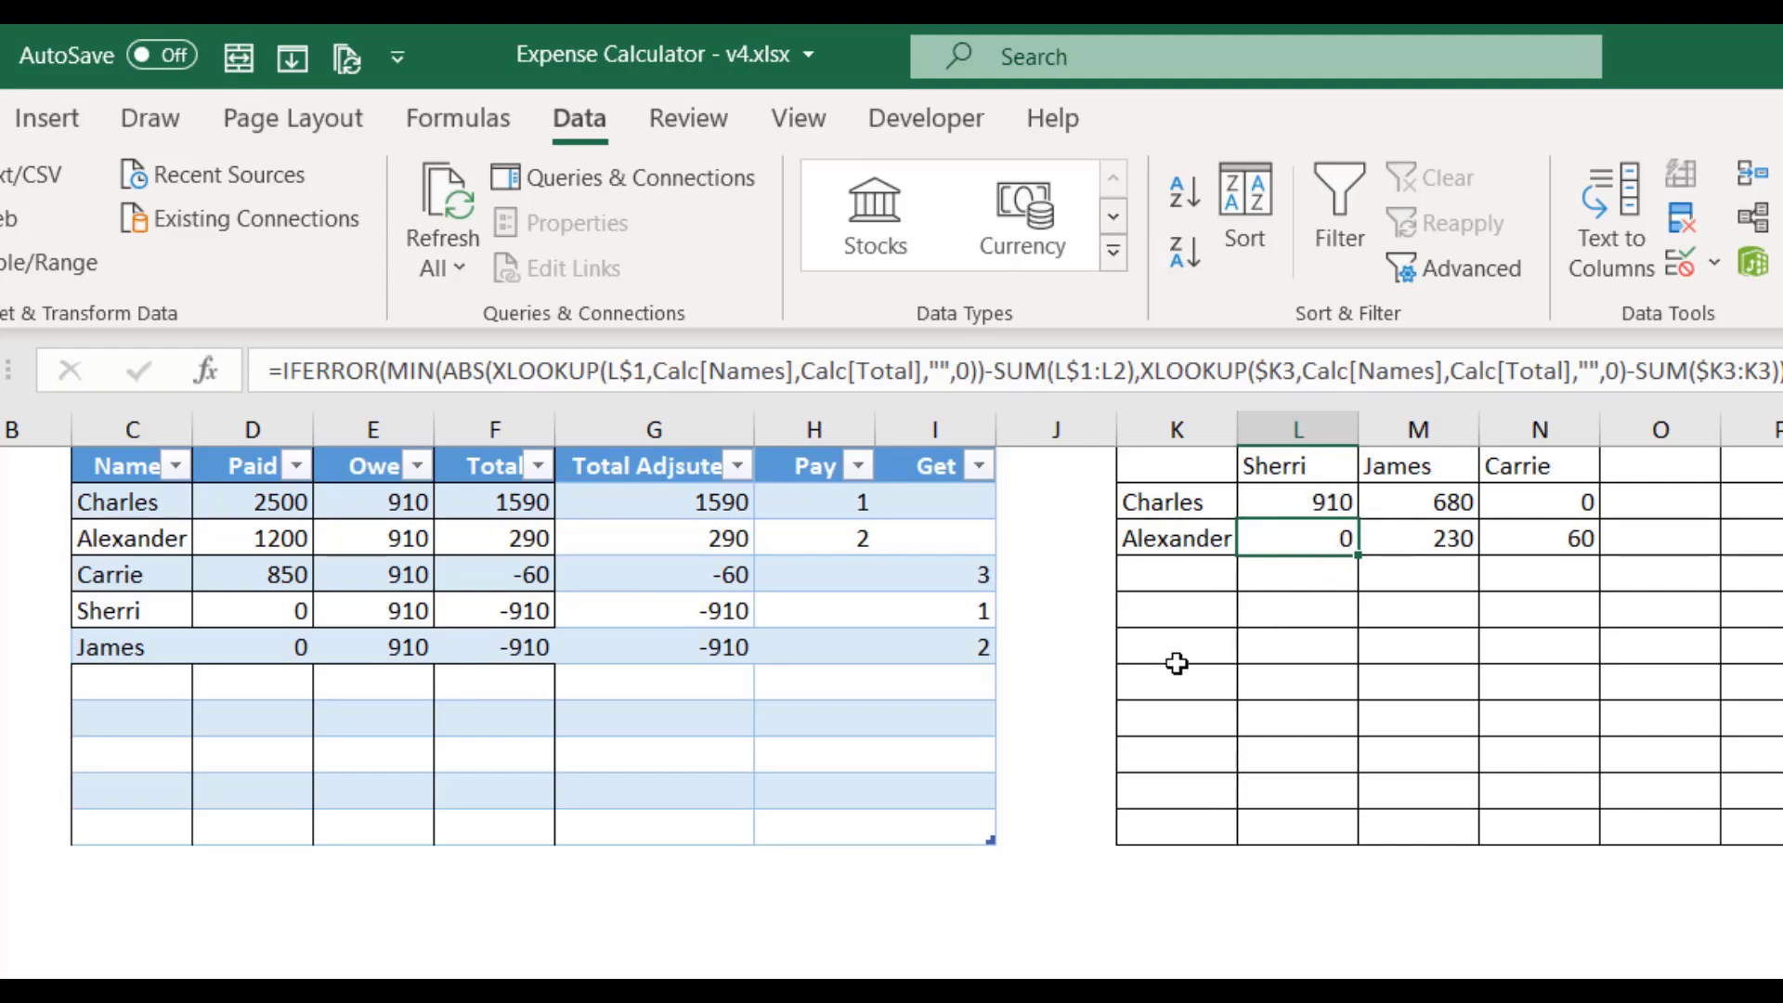
{"action": "left_click", "coordinate": [1306, 500]}
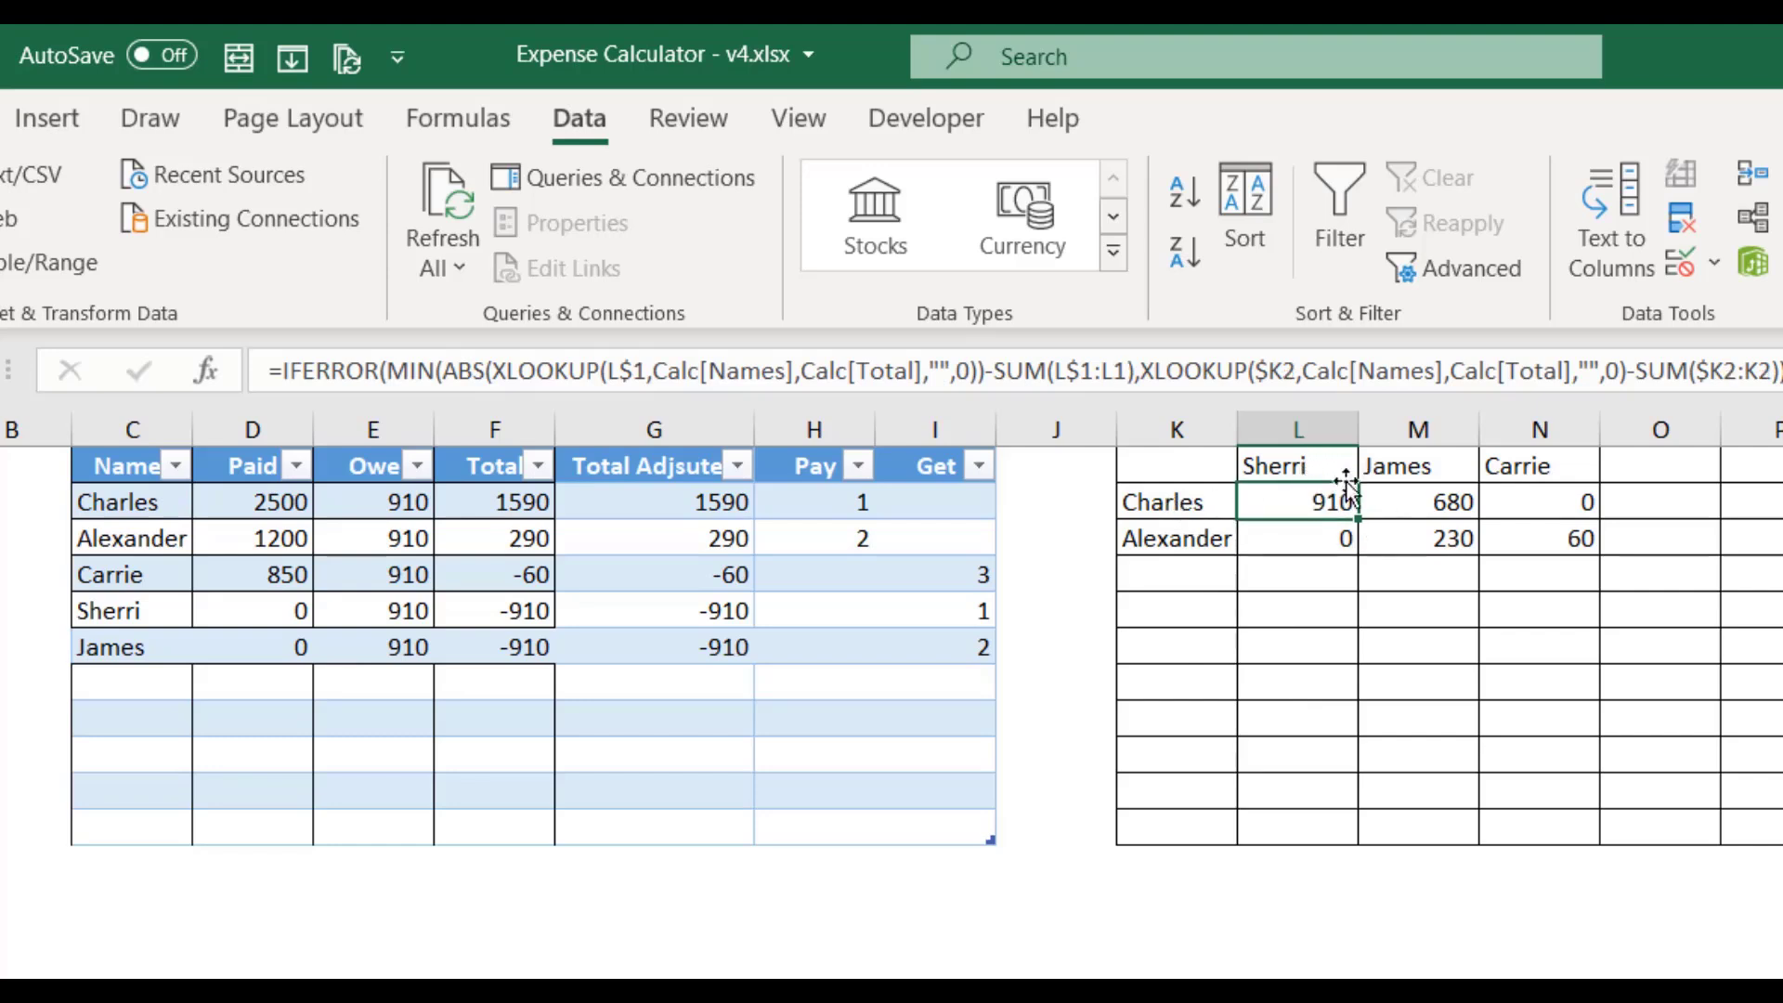
- Trace how the balance in F2 is split across the settlement grid, examining the amount formulas in M2, M3 and N3
{"action": "left_click", "coordinate": [495, 502]}
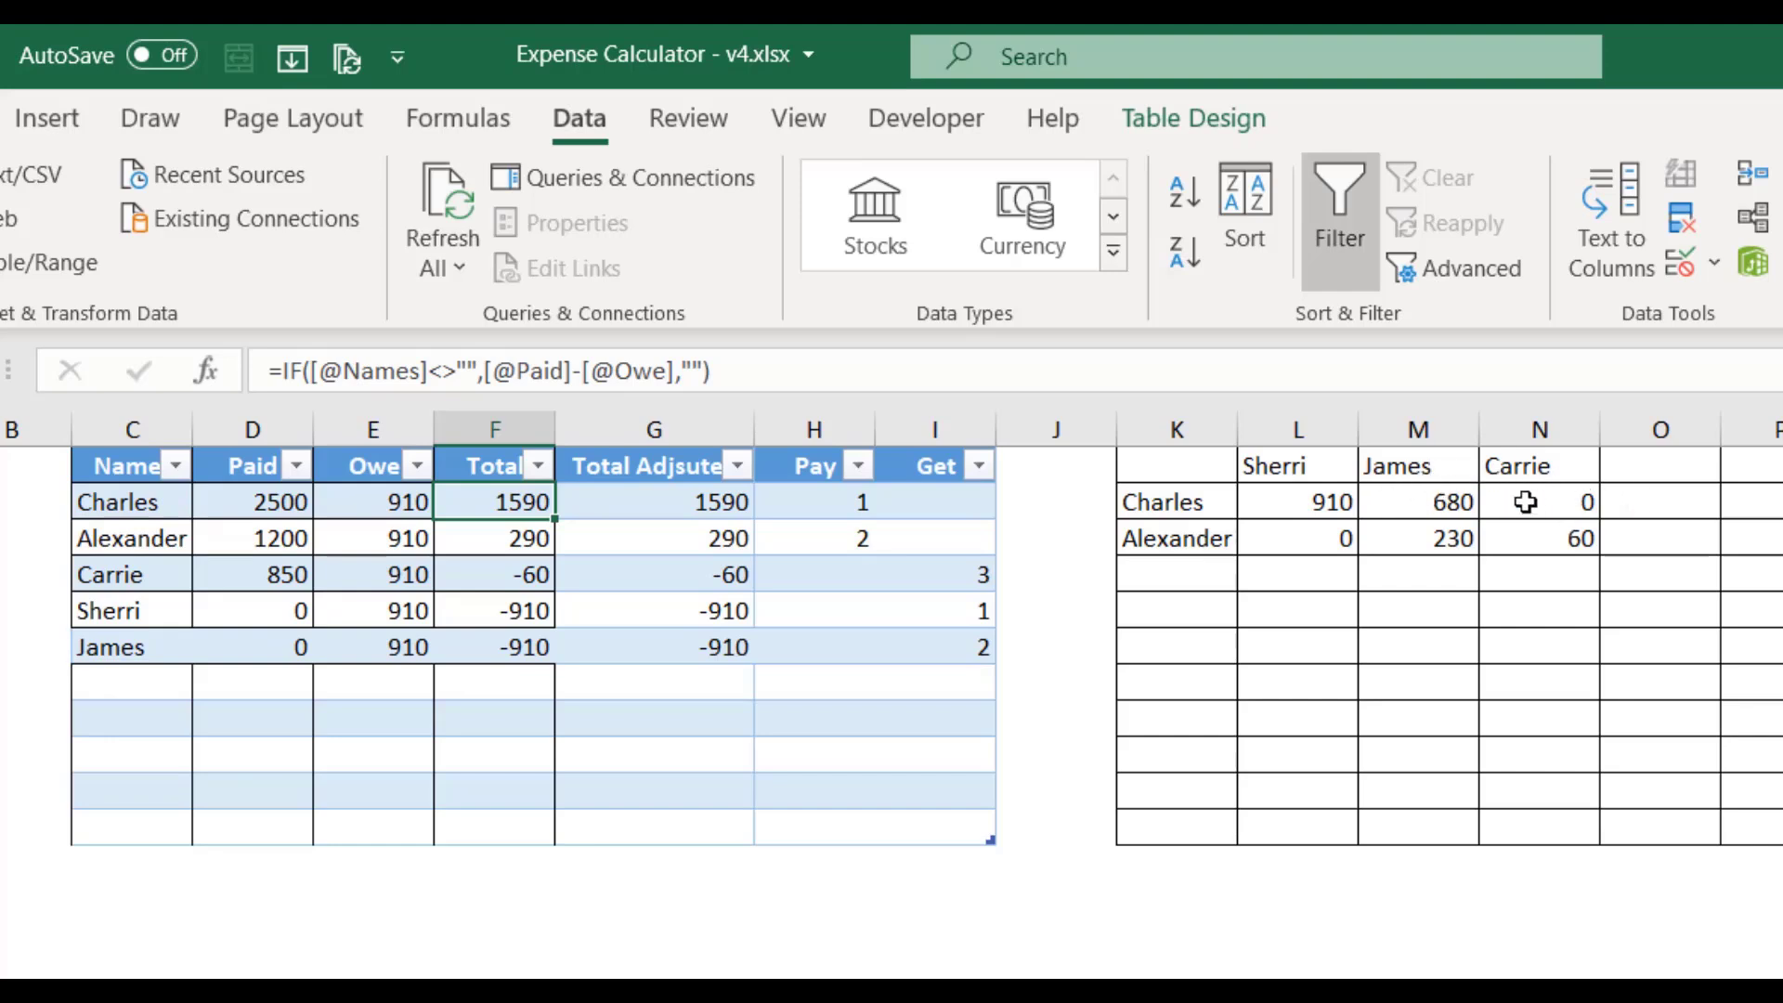
{"action": "left_click", "coordinate": [1435, 504]}
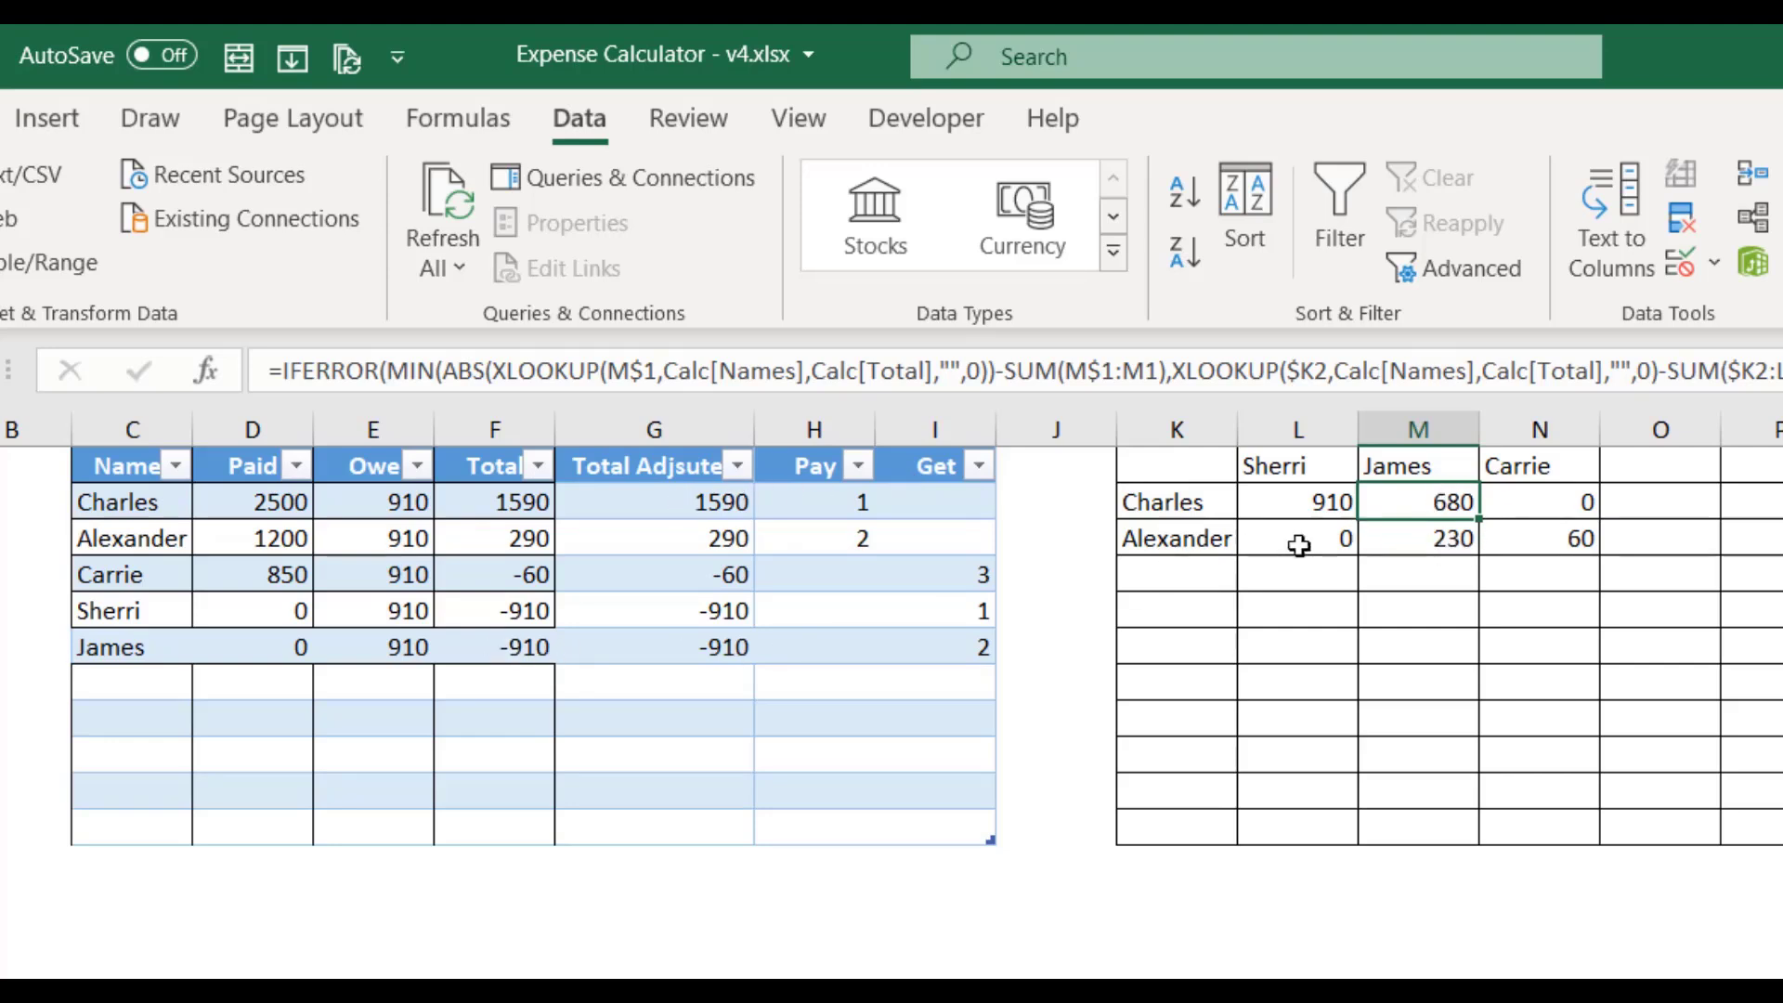
{"action": "left_click", "coordinate": [1432, 543]}
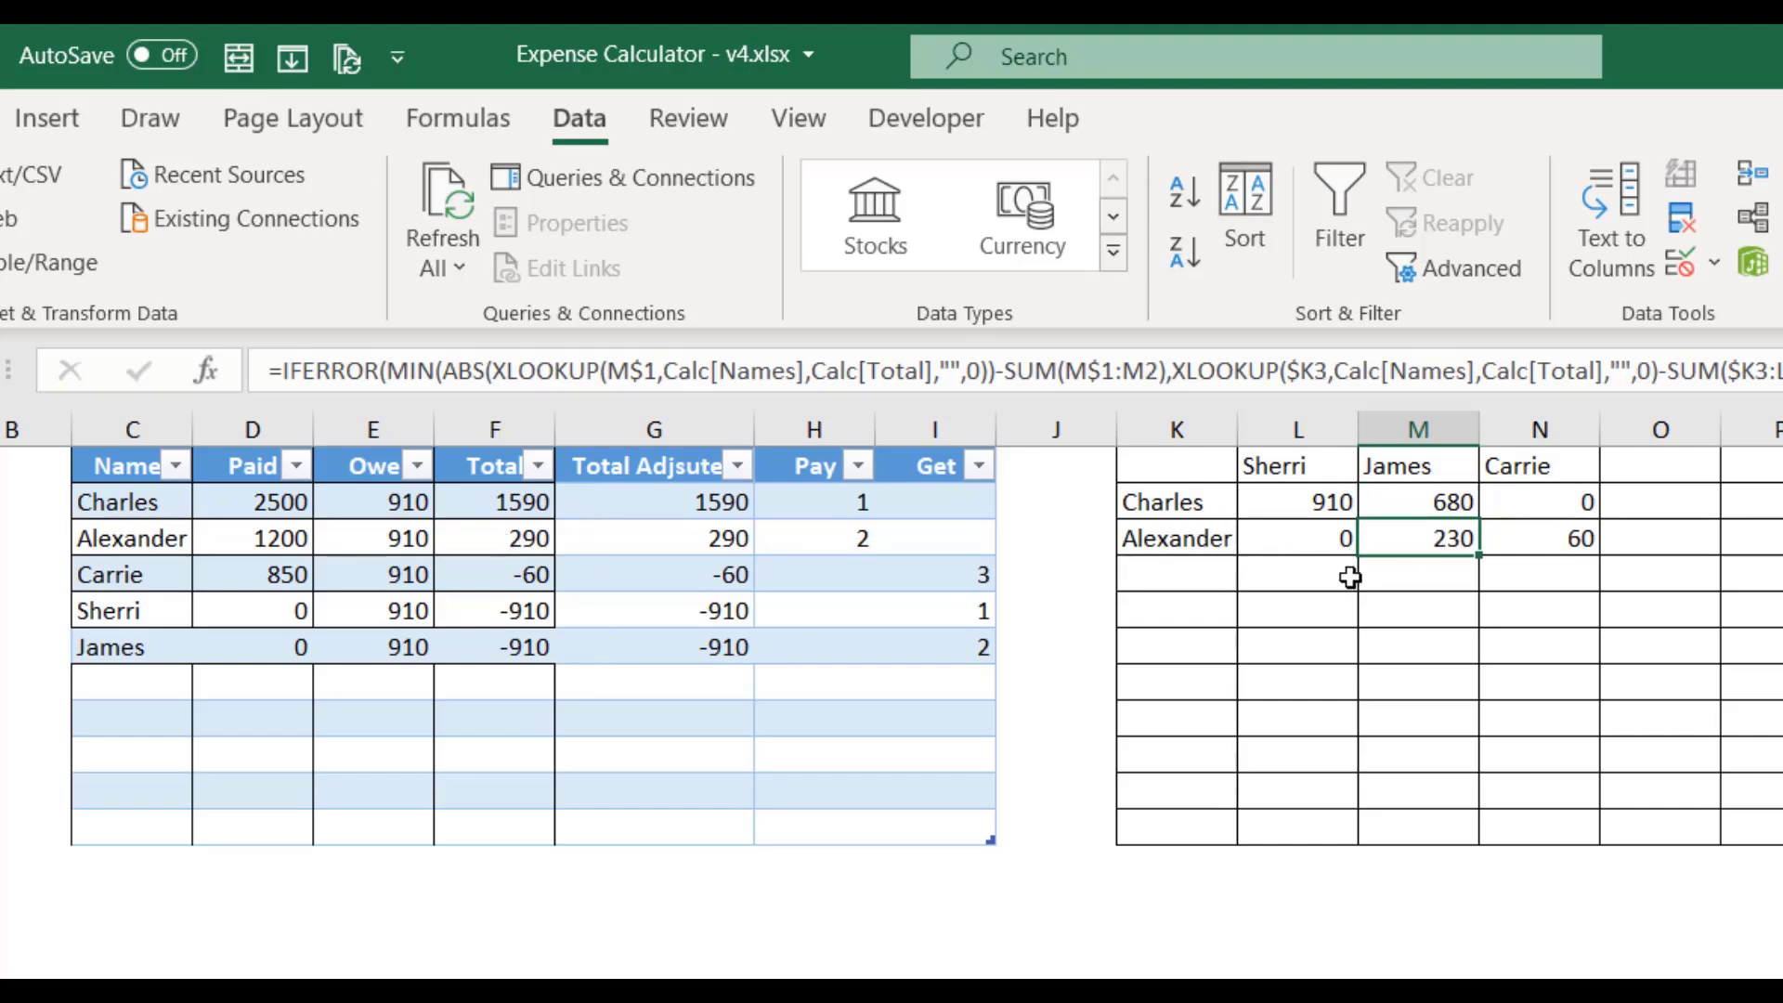
{"action": "left_click", "coordinate": [1558, 540]}
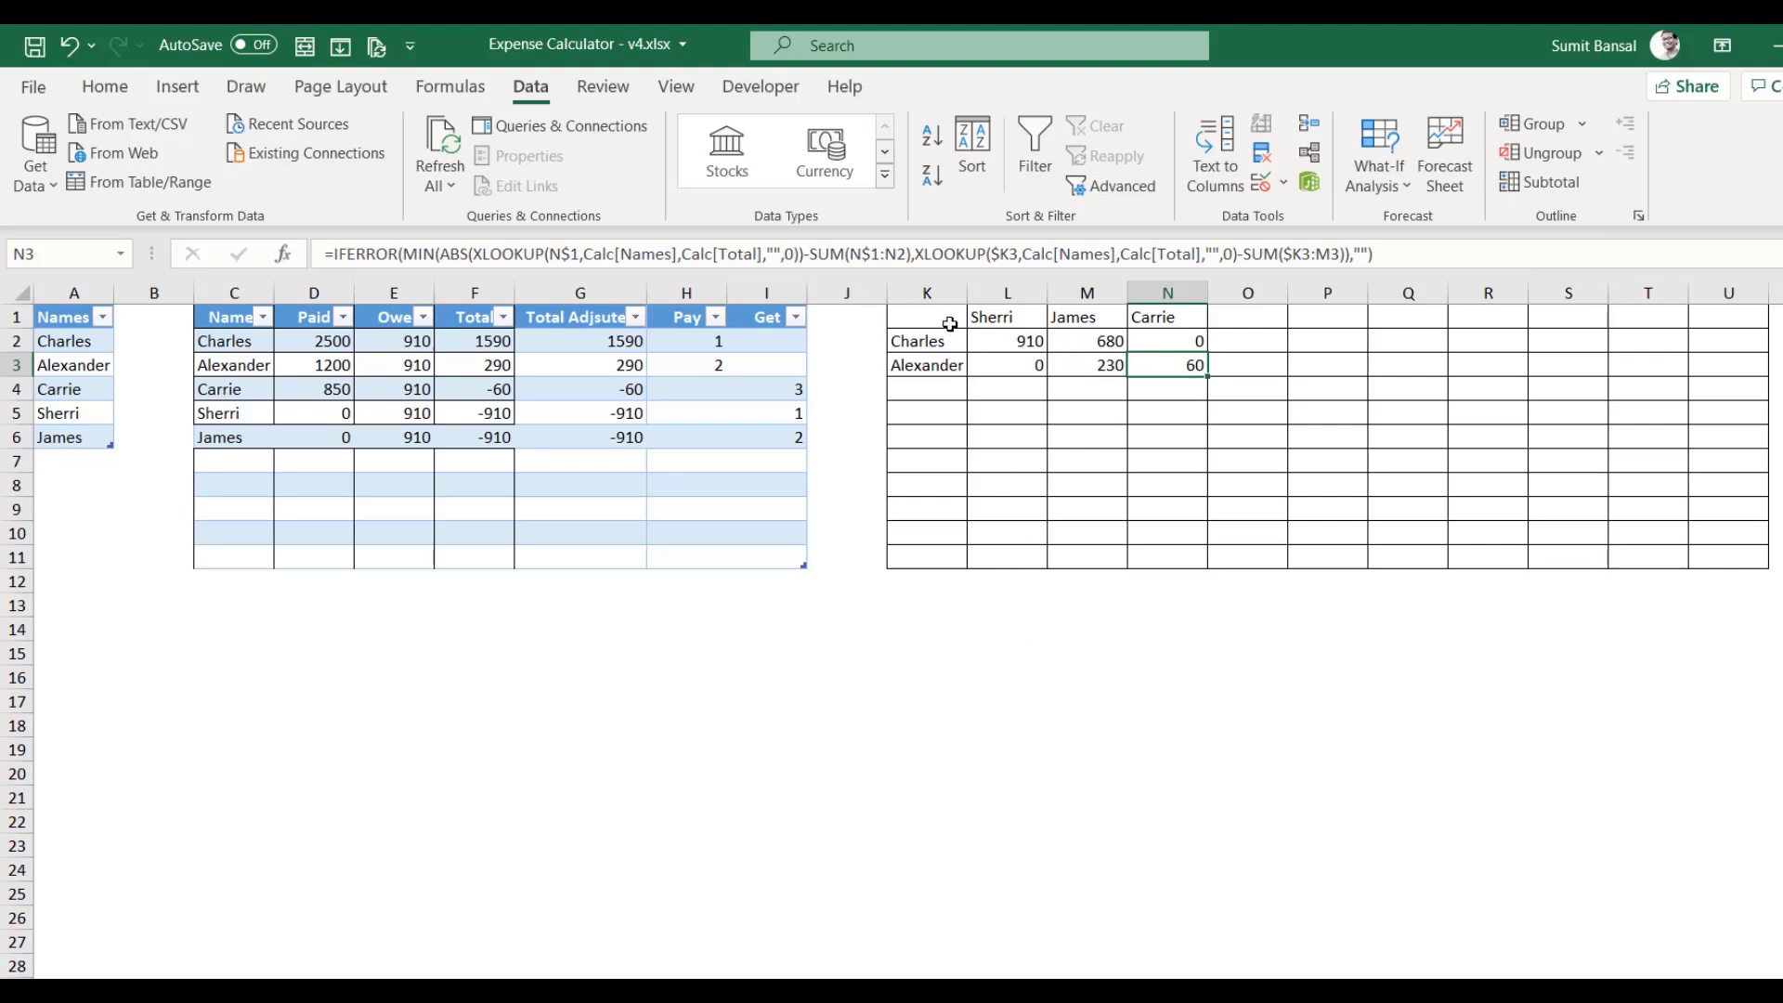
- Select the whole settlement grid K1:U11, and open the Result sheet's query in the Power Query Editor
{"action": "mouse_move", "coordinate": [949, 321]}
{"action": "left_mouse_down"}
{"action": "mouse_move", "coordinate": [911, 366]}
{"action": "mouse_move", "coordinate": [1572, 501]}
{"action": "mouse_move", "coordinate": [1695, 548]}
{"action": "left_mouse_up"}
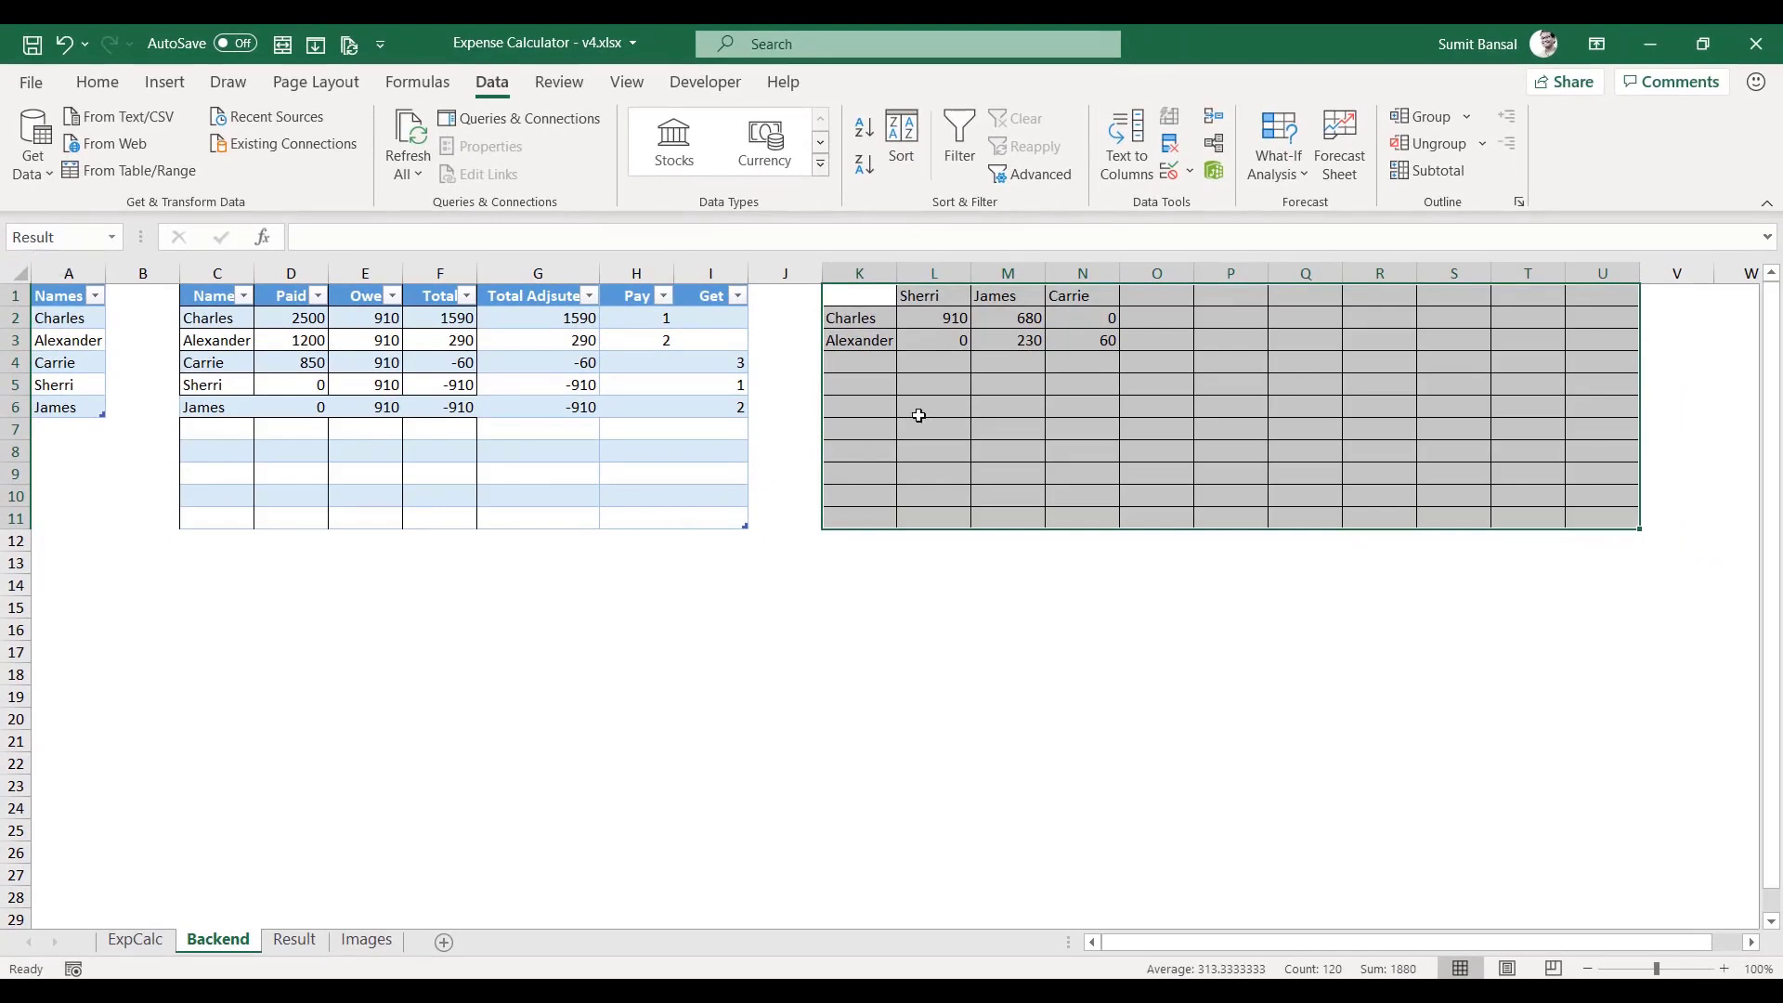
{"action": "left_click", "coordinate": [293, 941]}
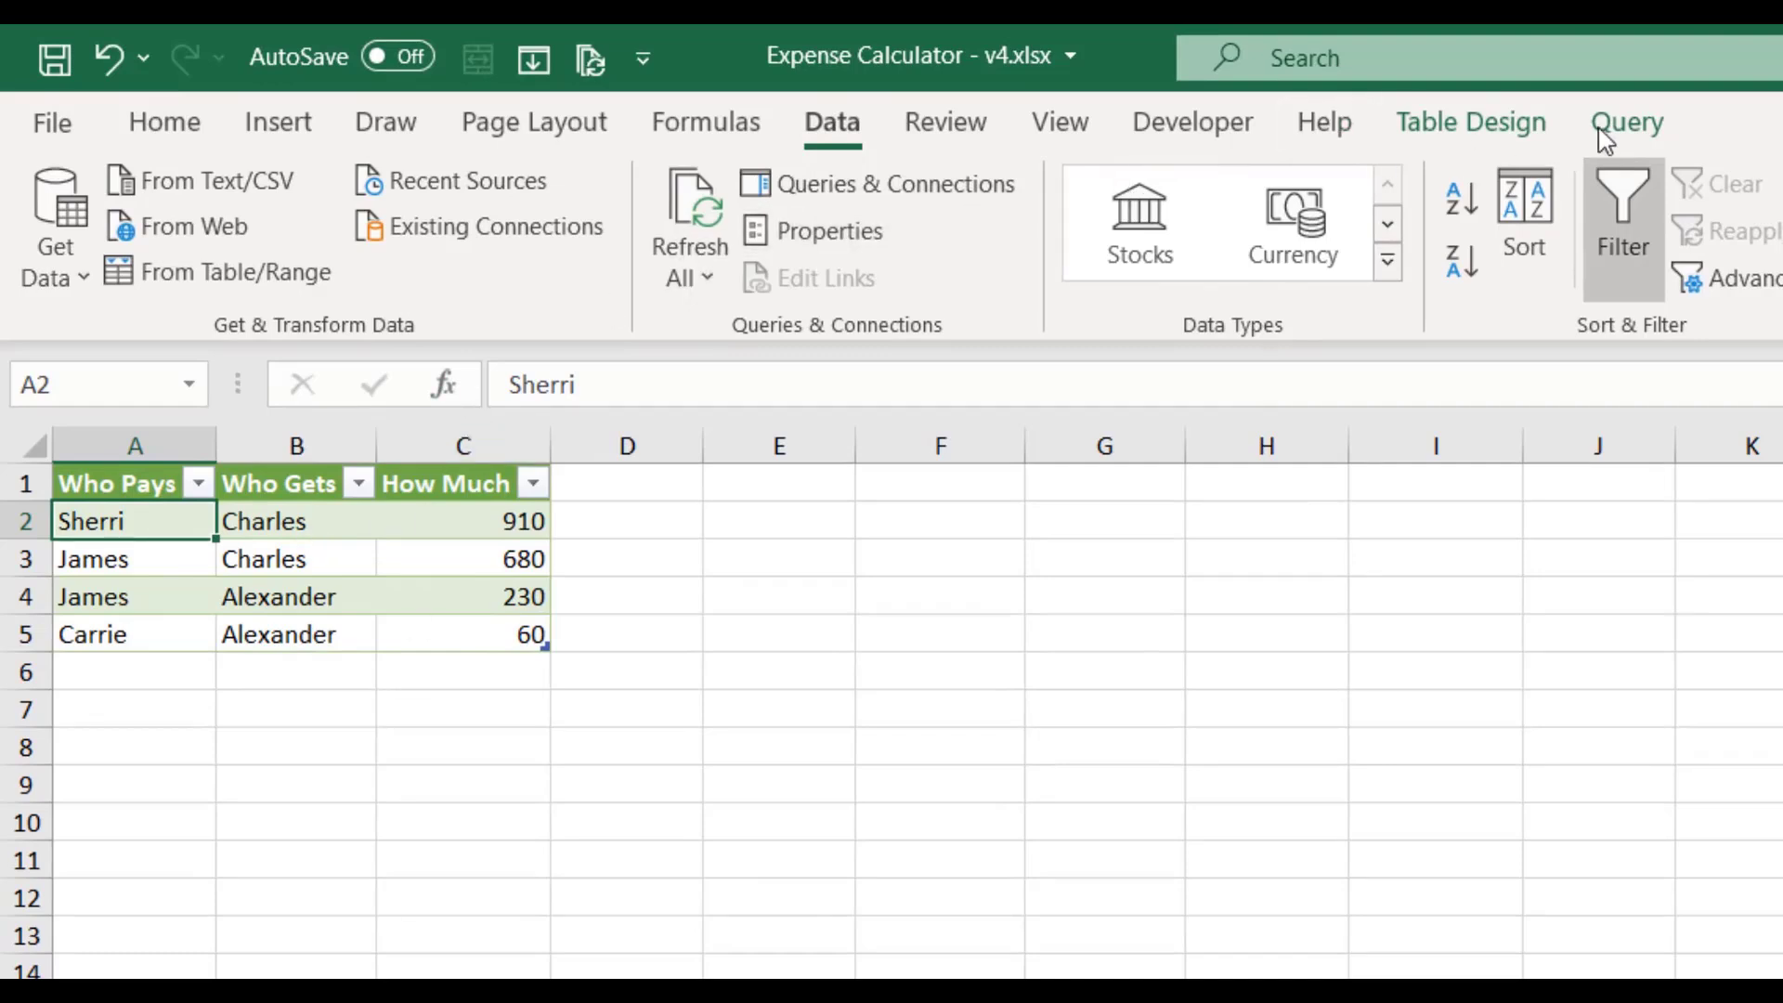
{"action": "left_click", "coordinate": [1625, 126]}
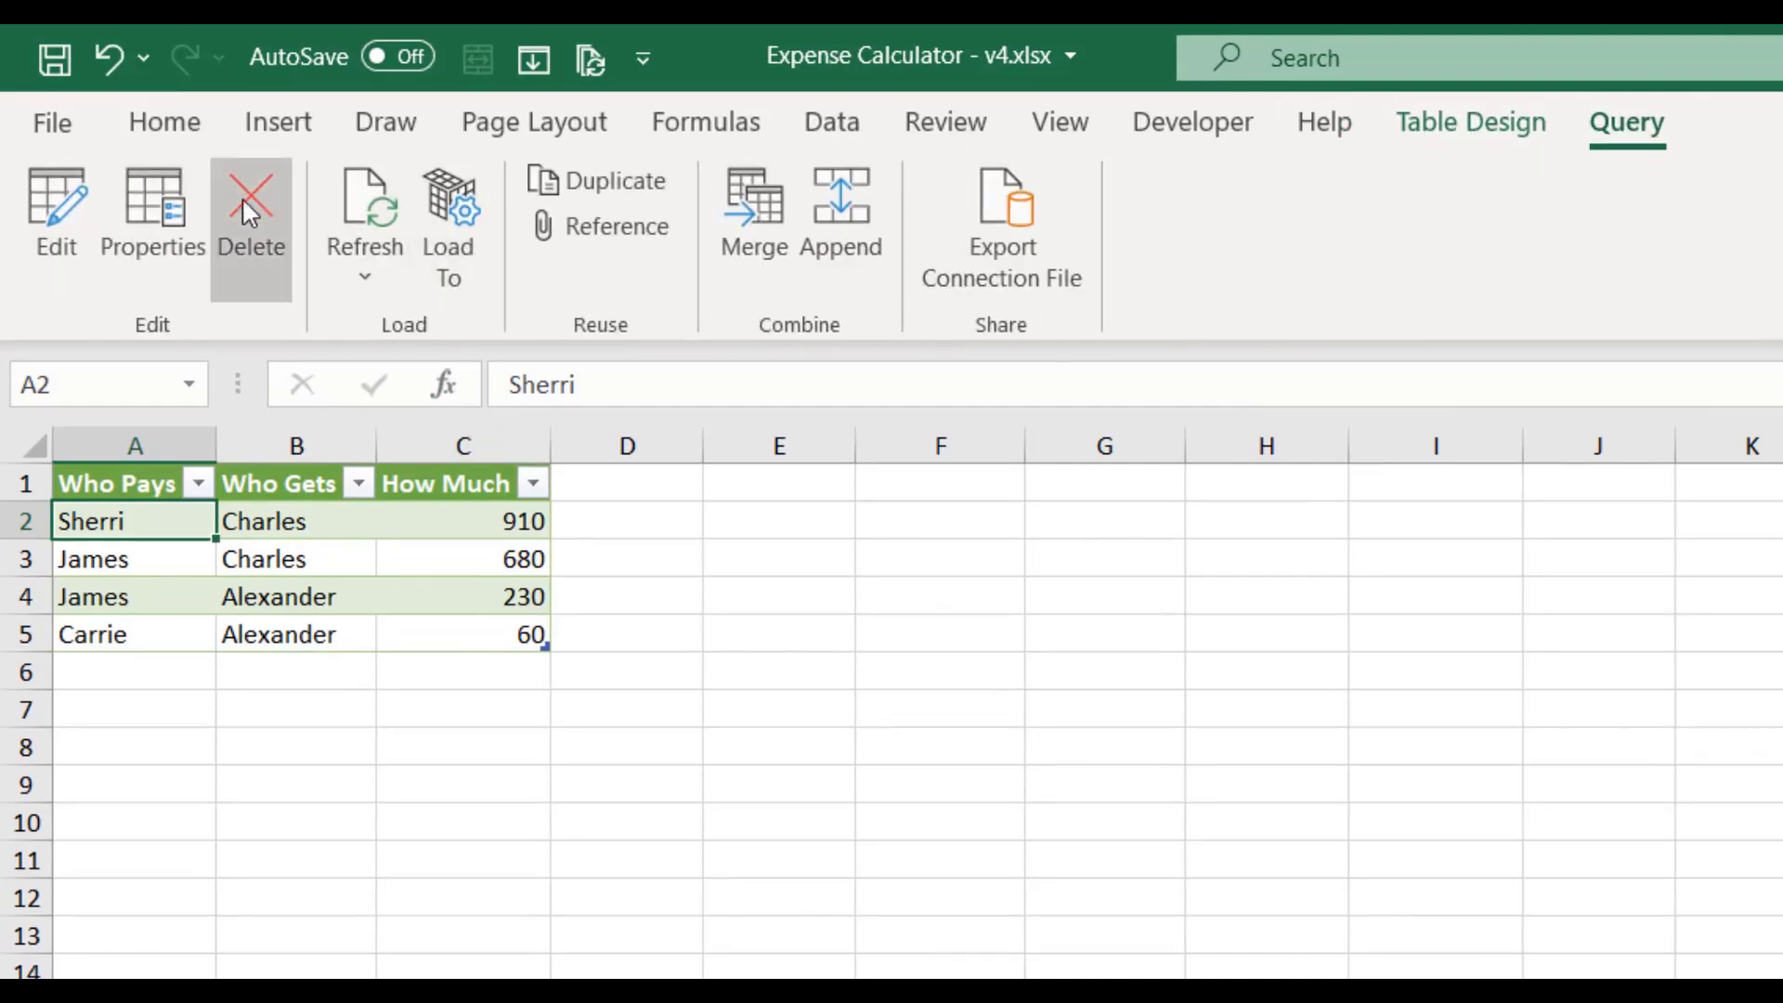
{"action": "left_click", "coordinate": [58, 210]}
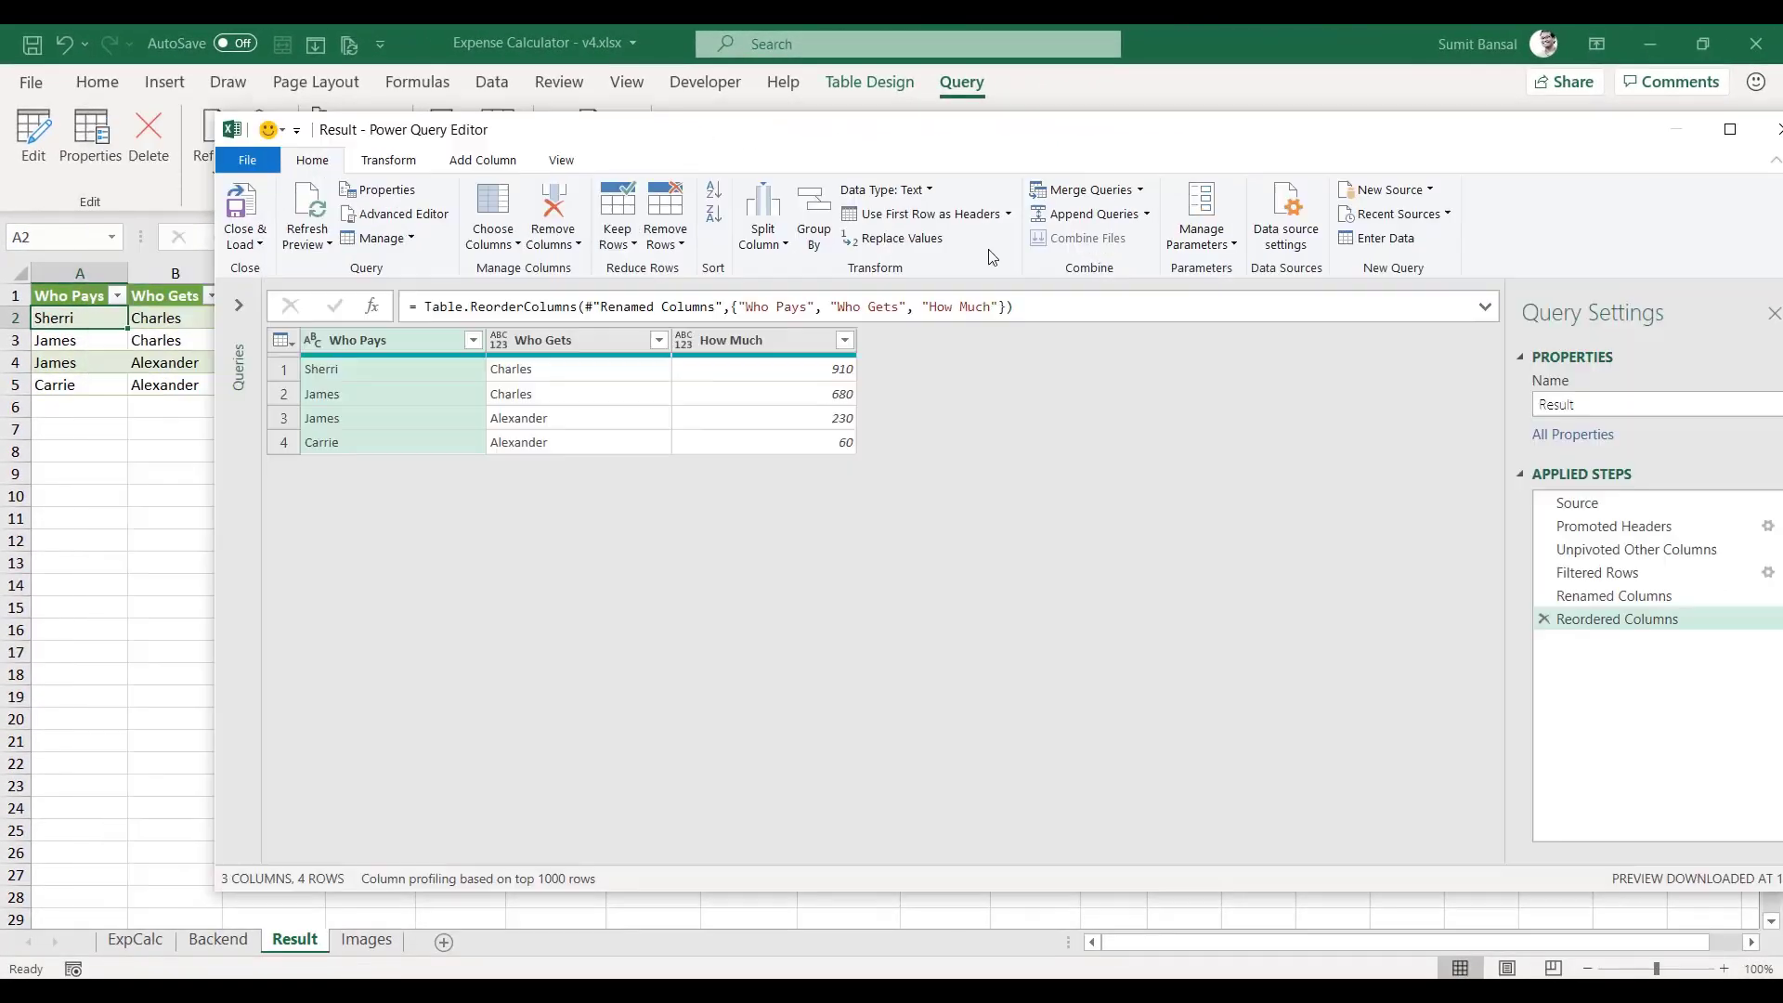
- Review the query's Source, Promoted Headers and Unpivoted Other Columns steps, including the unpivot options available for Column1
{"action": "left_click", "coordinate": [1596, 502]}
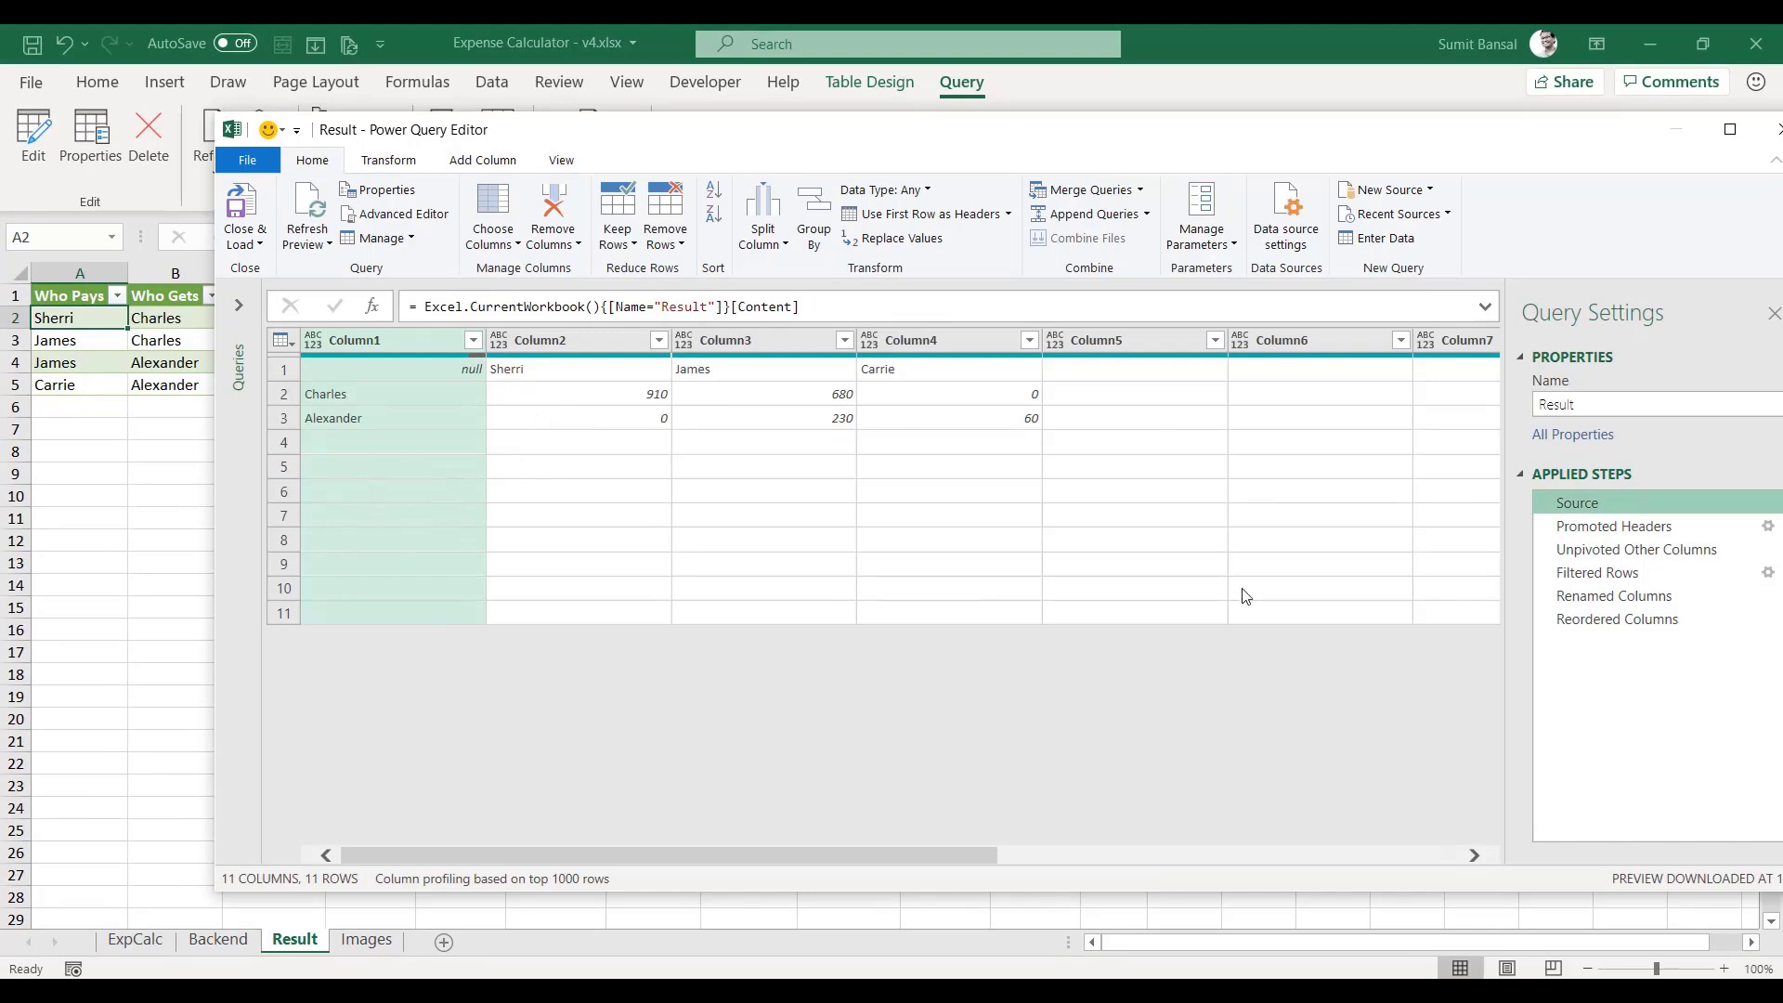
{"action": "left_click", "coordinate": [1584, 528]}
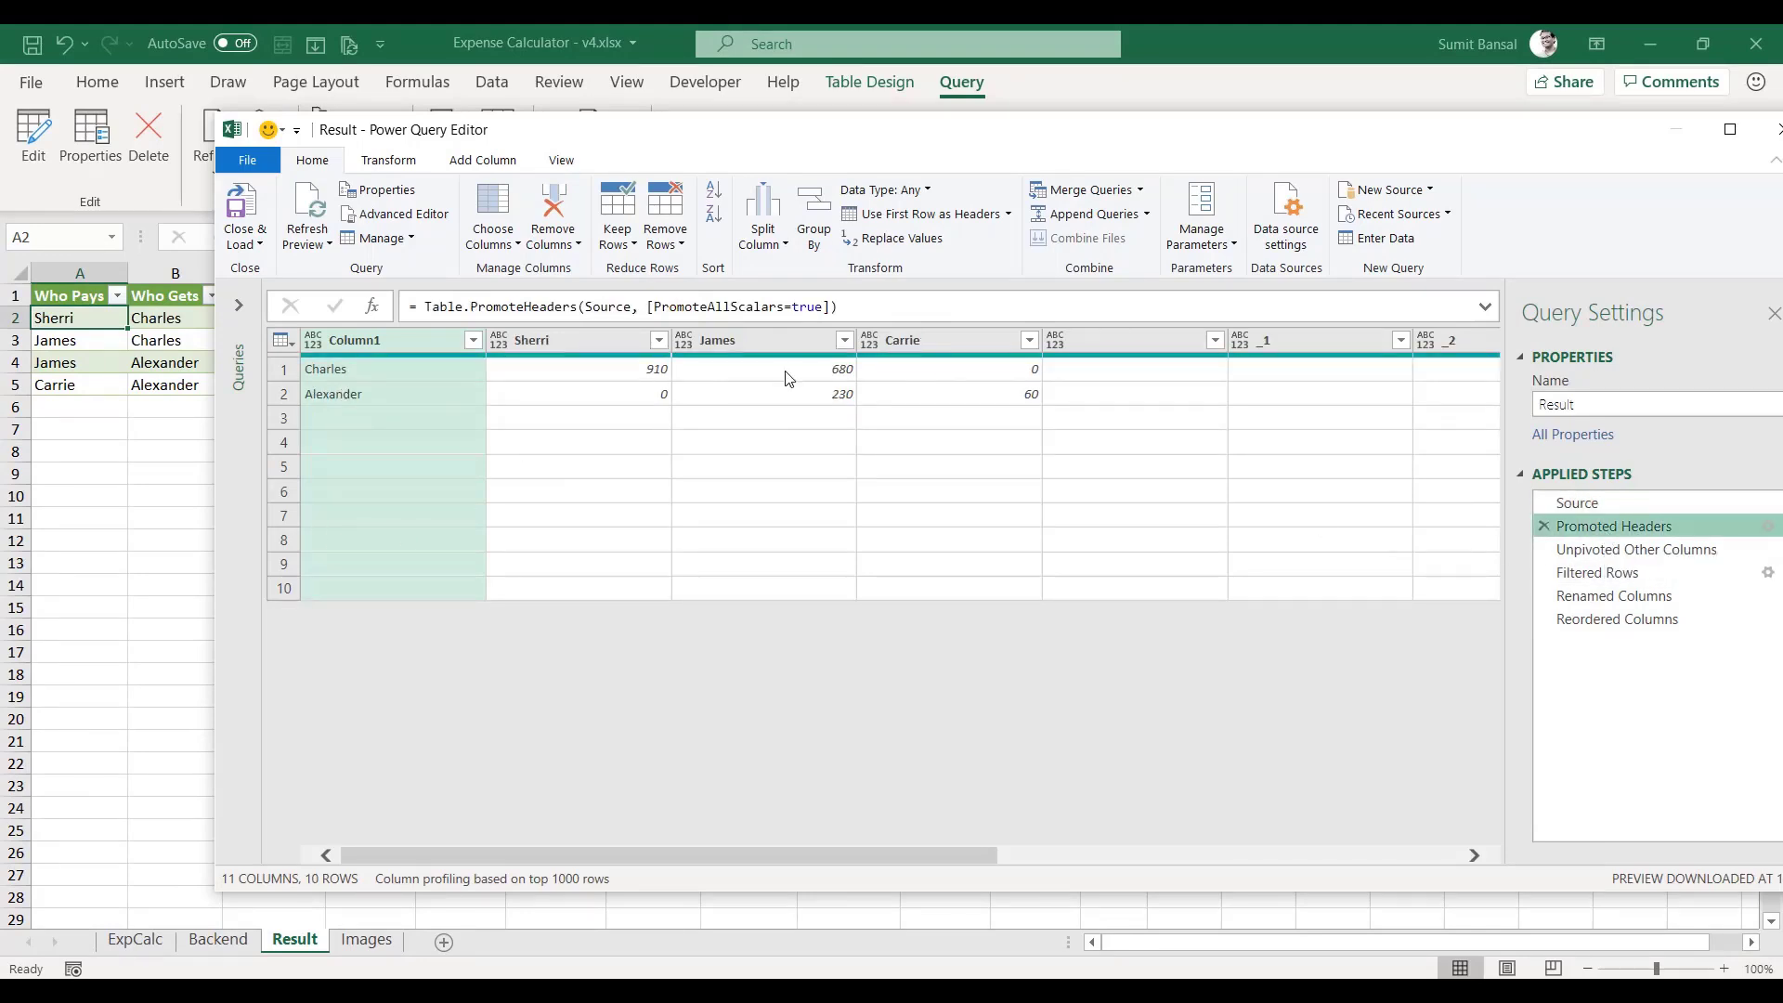
{"action": "left_click", "coordinate": [1576, 551]}
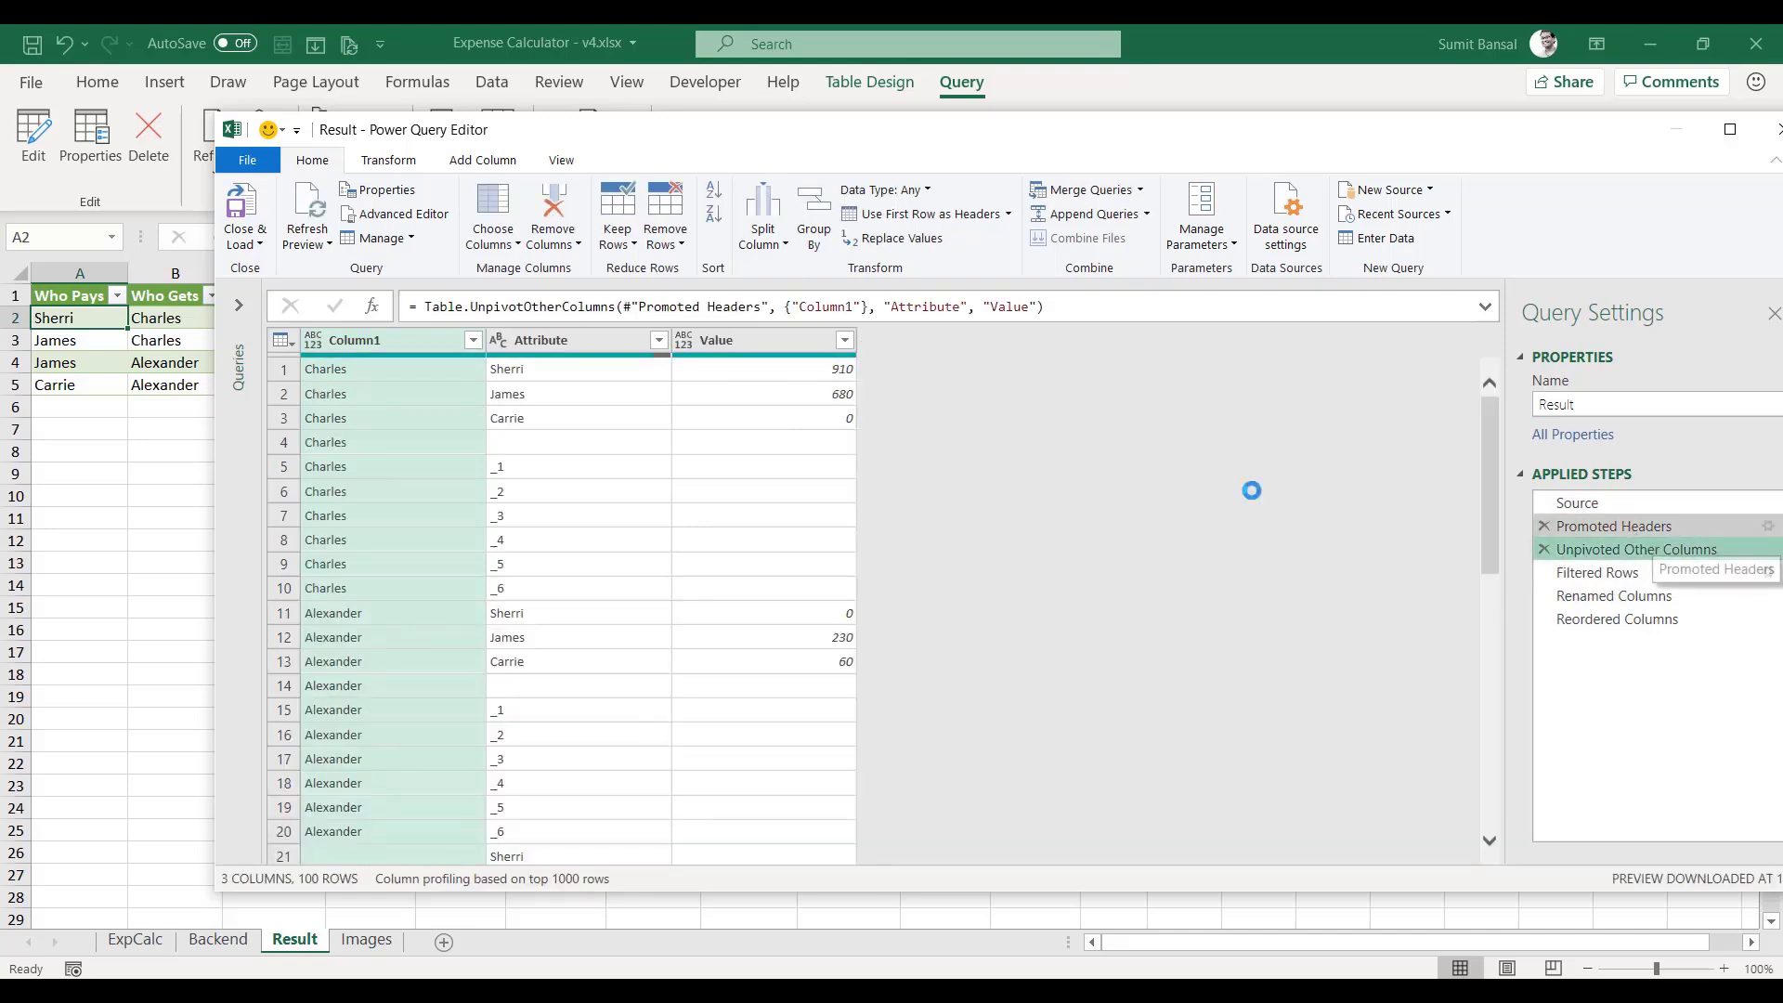
{"action": "left_click", "coordinate": [1633, 529]}
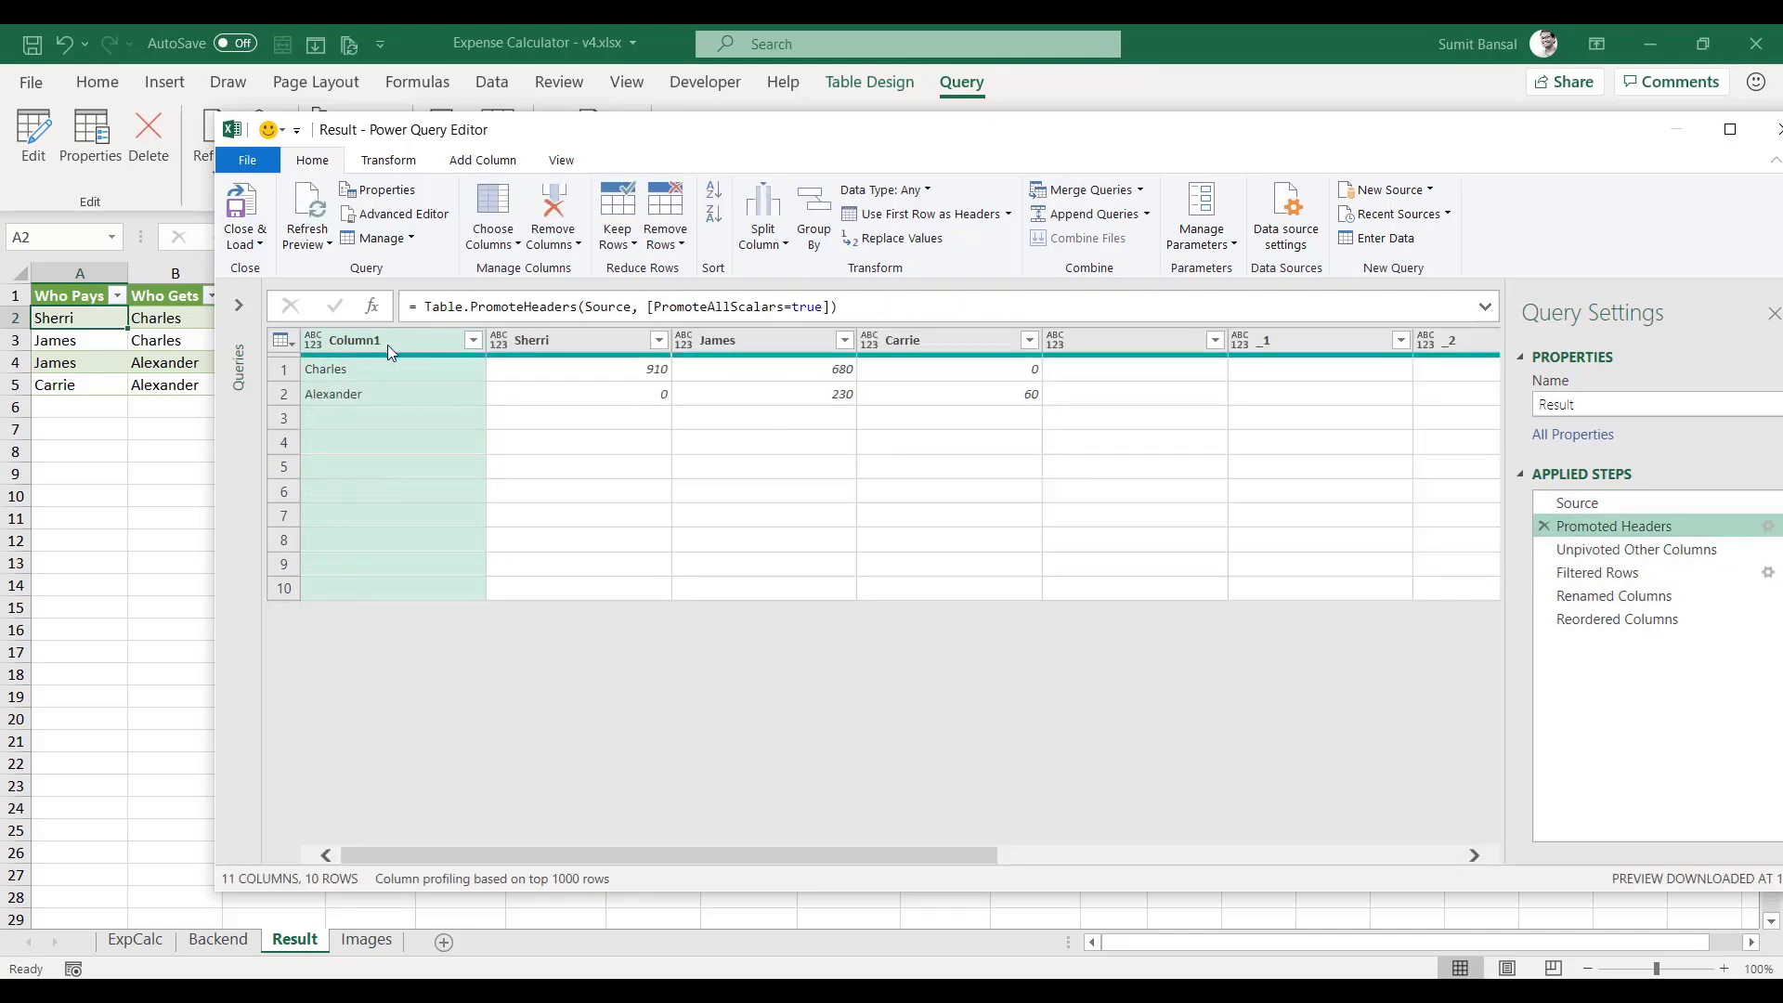
{"action": "right_click", "coordinate": [388, 346]}
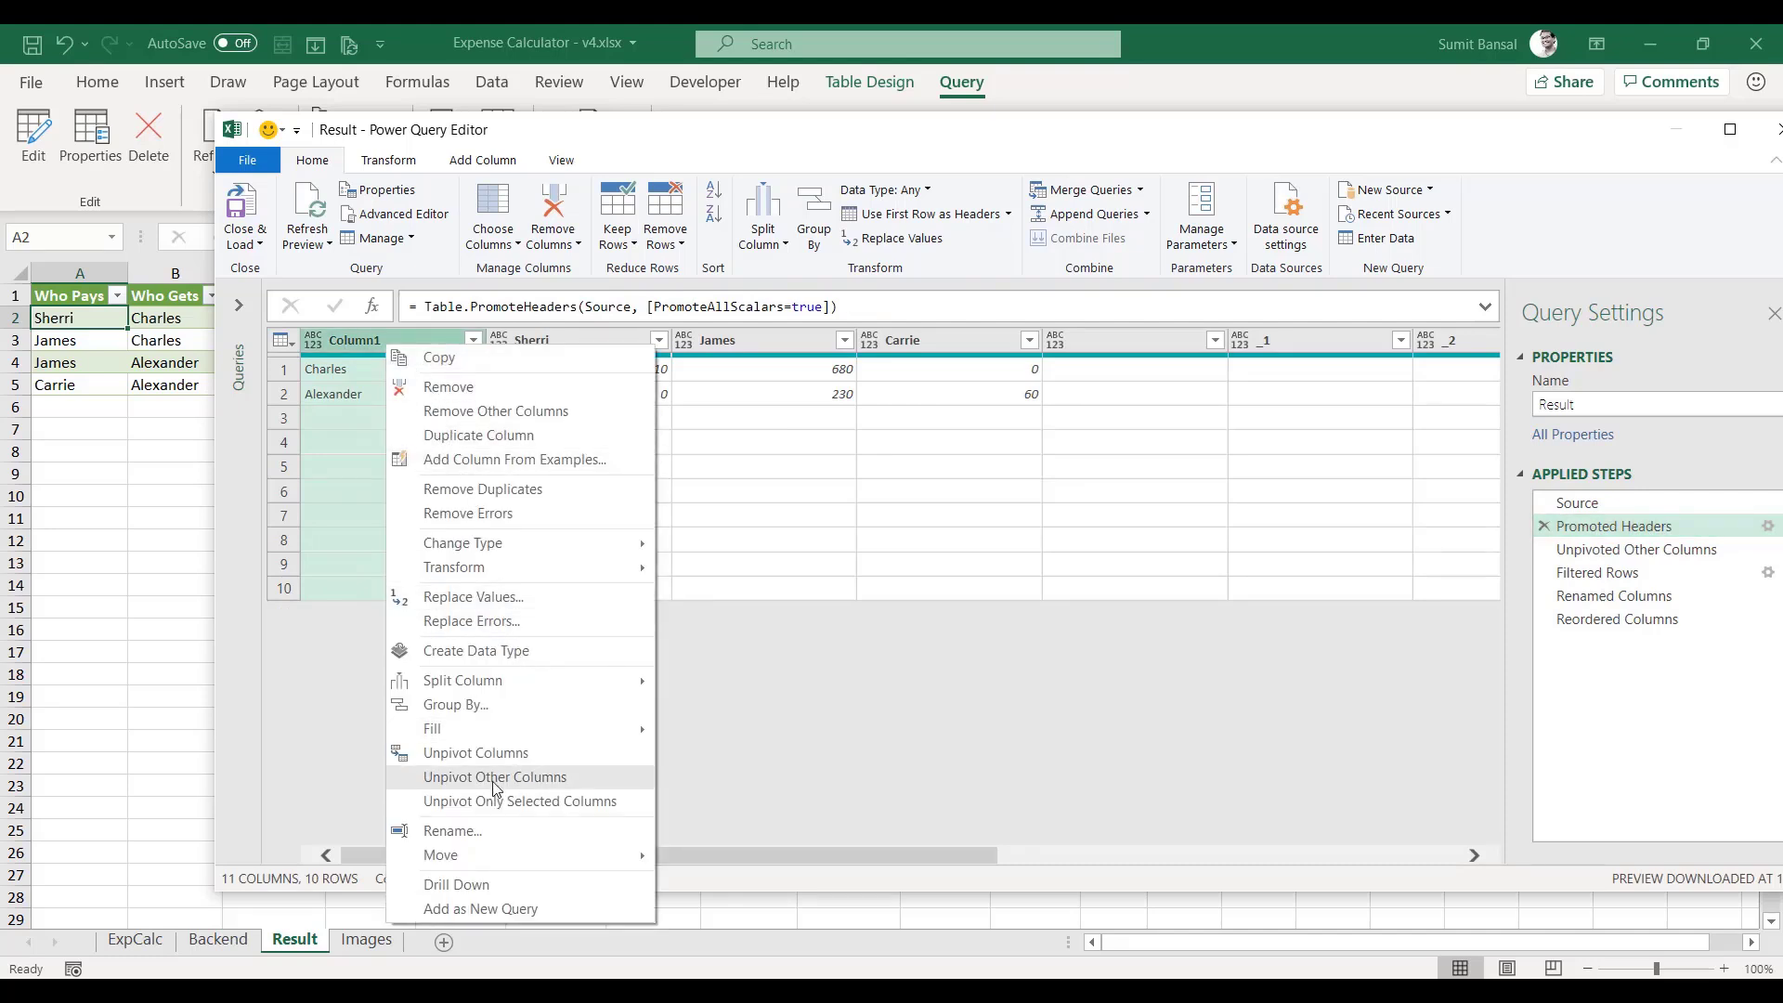
{"action": "left_click", "coordinate": [1636, 552]}
- Compare the Filtered Rows step with the unpivoted data, review the Renamed Columns and Reordered Columns steps, and close the query editor
{"action": "left_click", "coordinate": [1632, 573]}
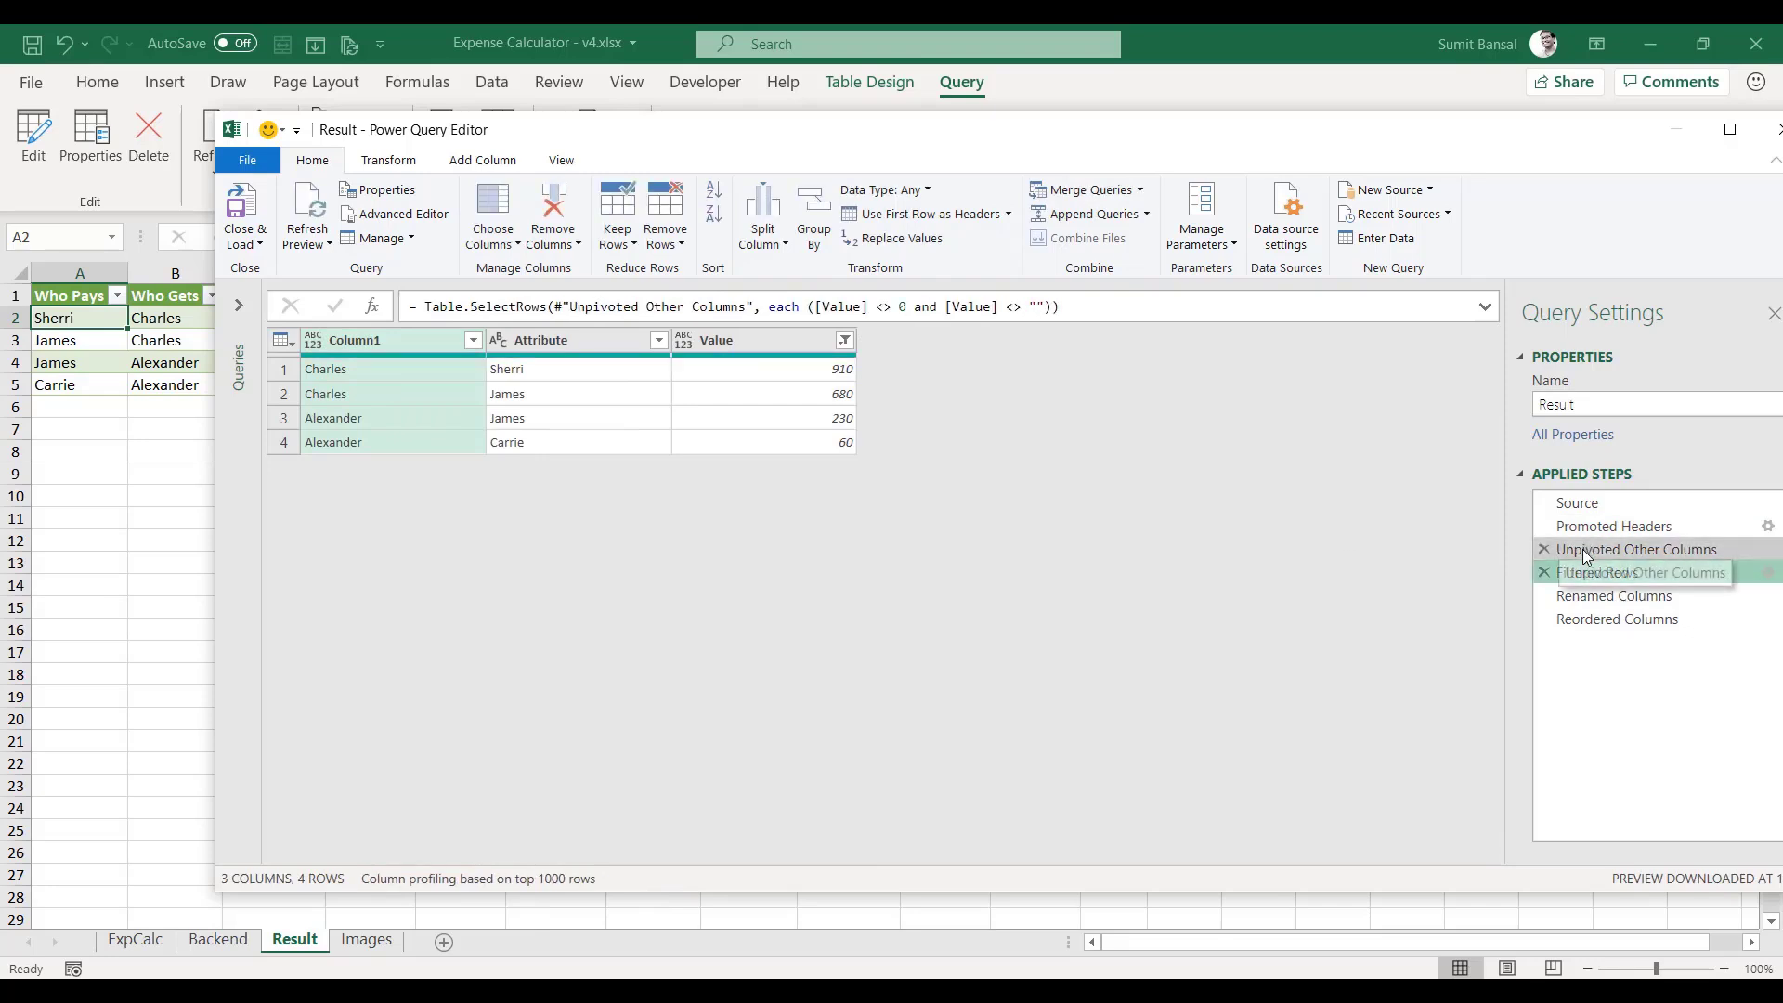
{"action": "left_click", "coordinate": [1586, 549]}
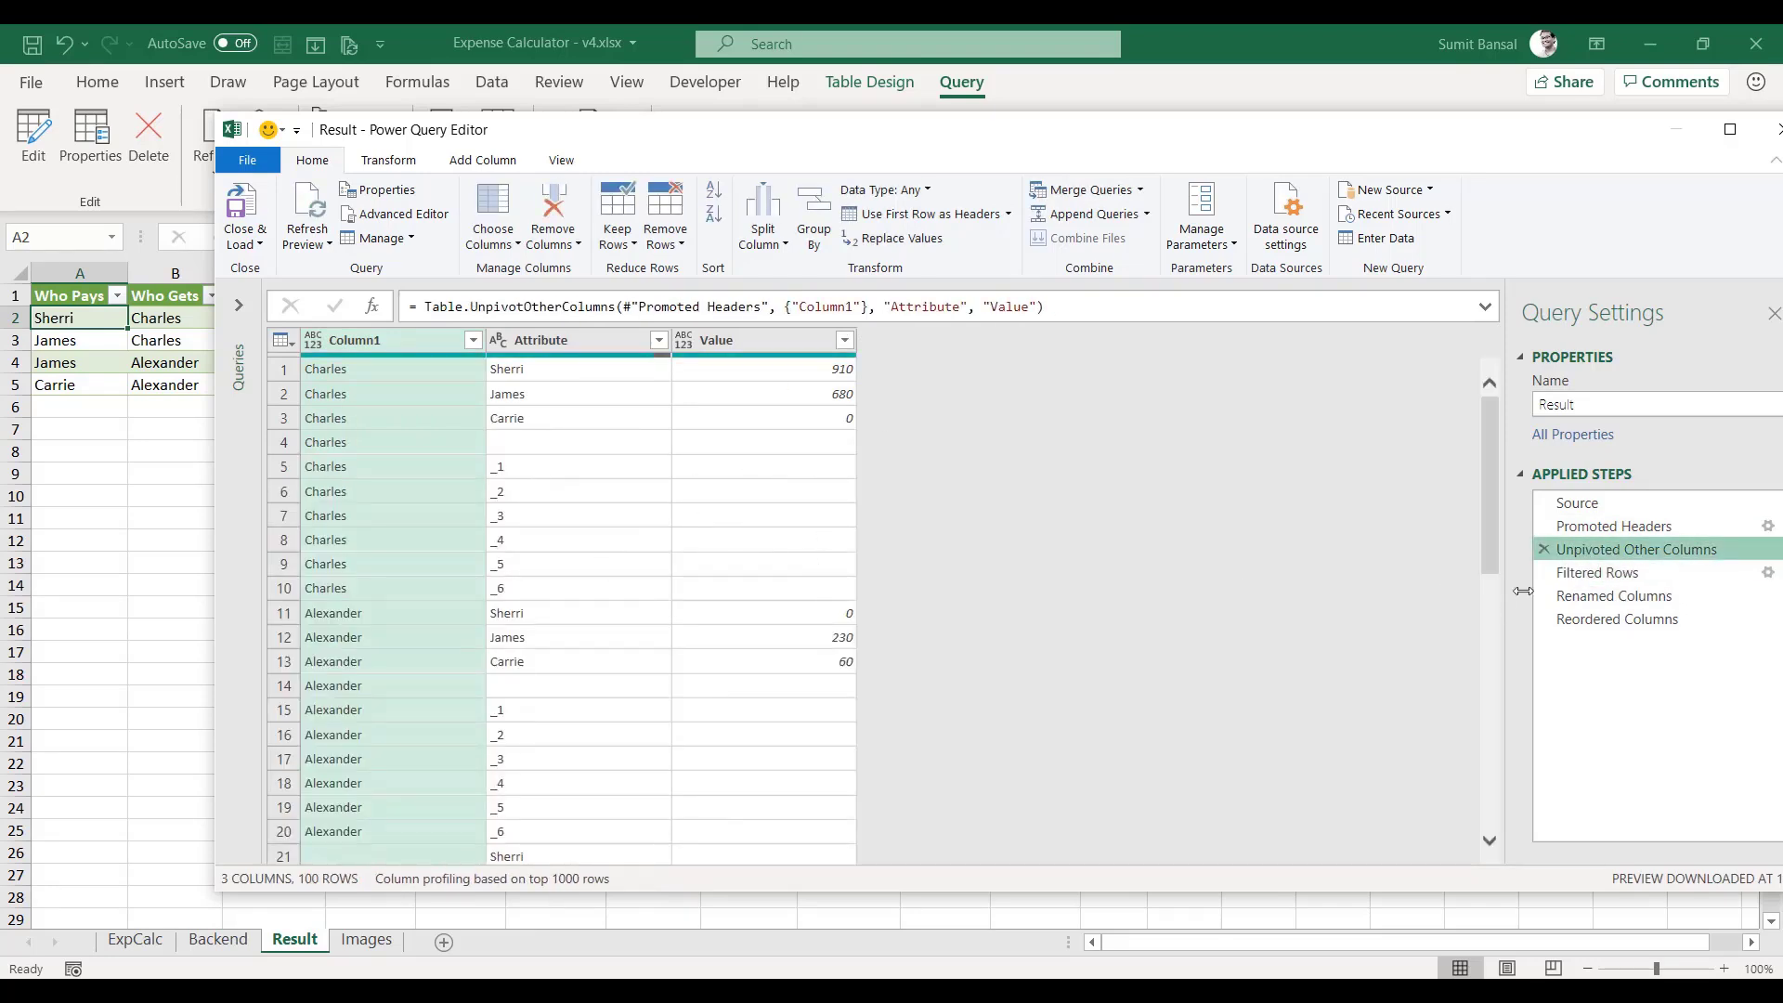
{"action": "left_click", "coordinate": [1578, 573]}
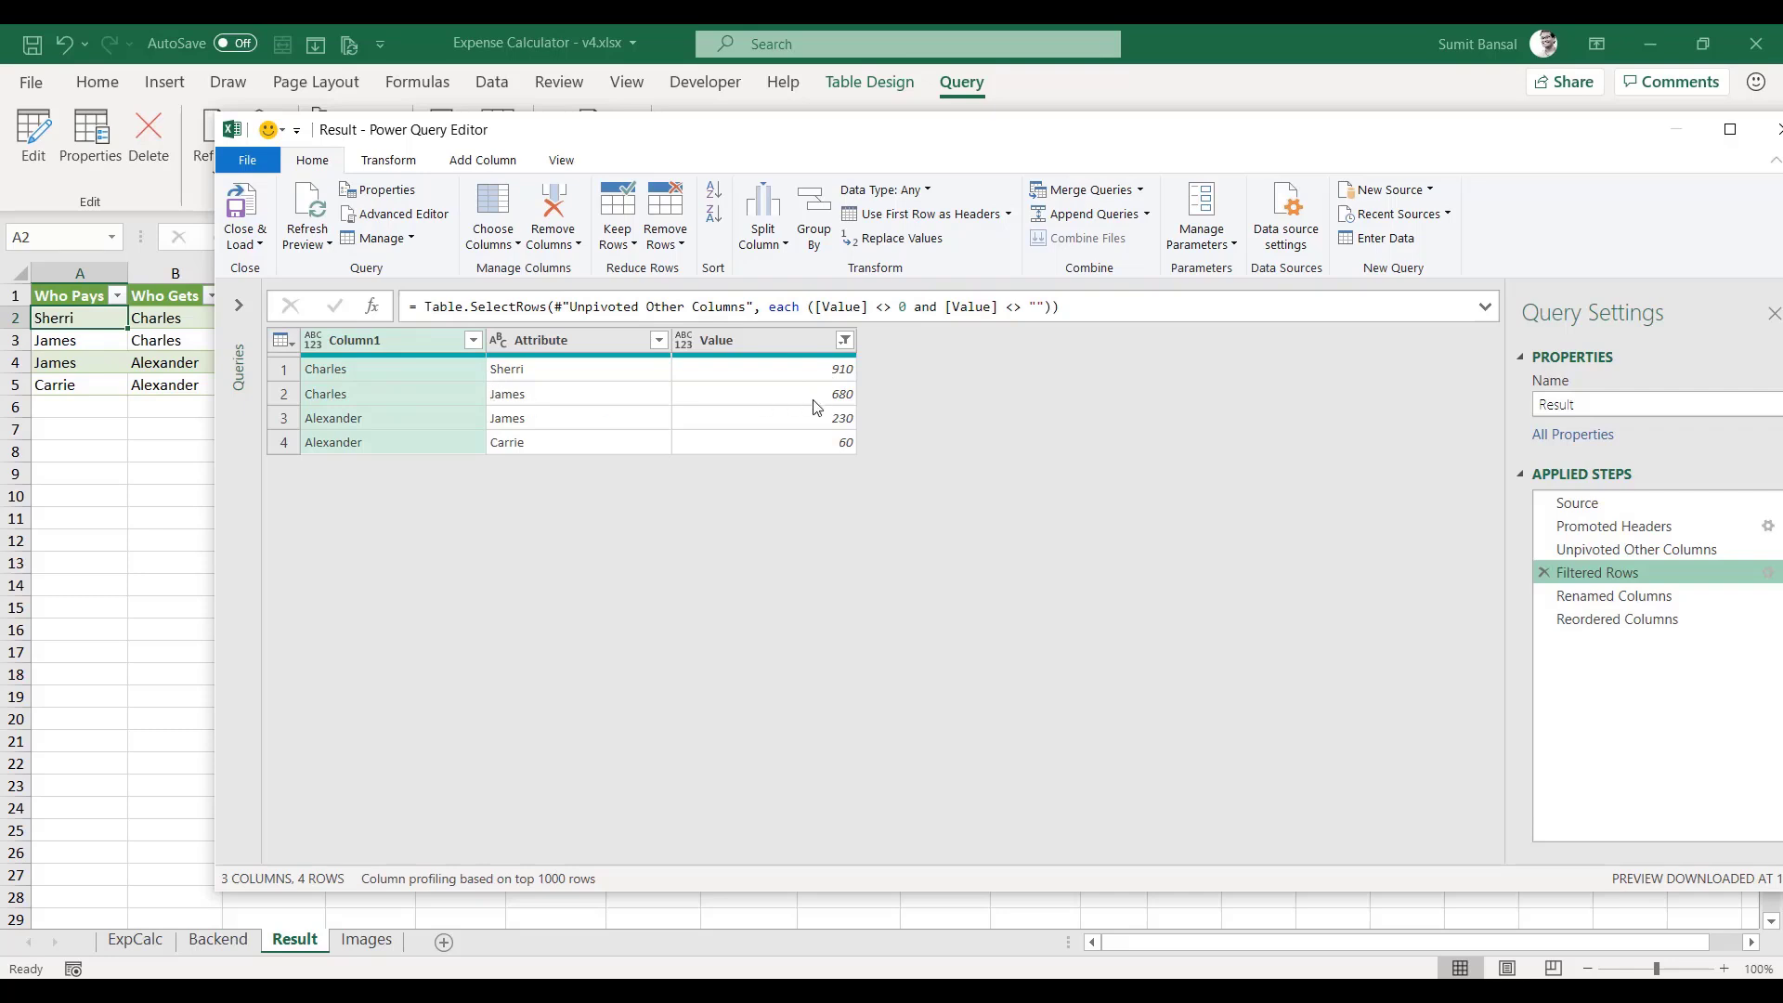
{"action": "left_click", "coordinate": [1567, 597]}
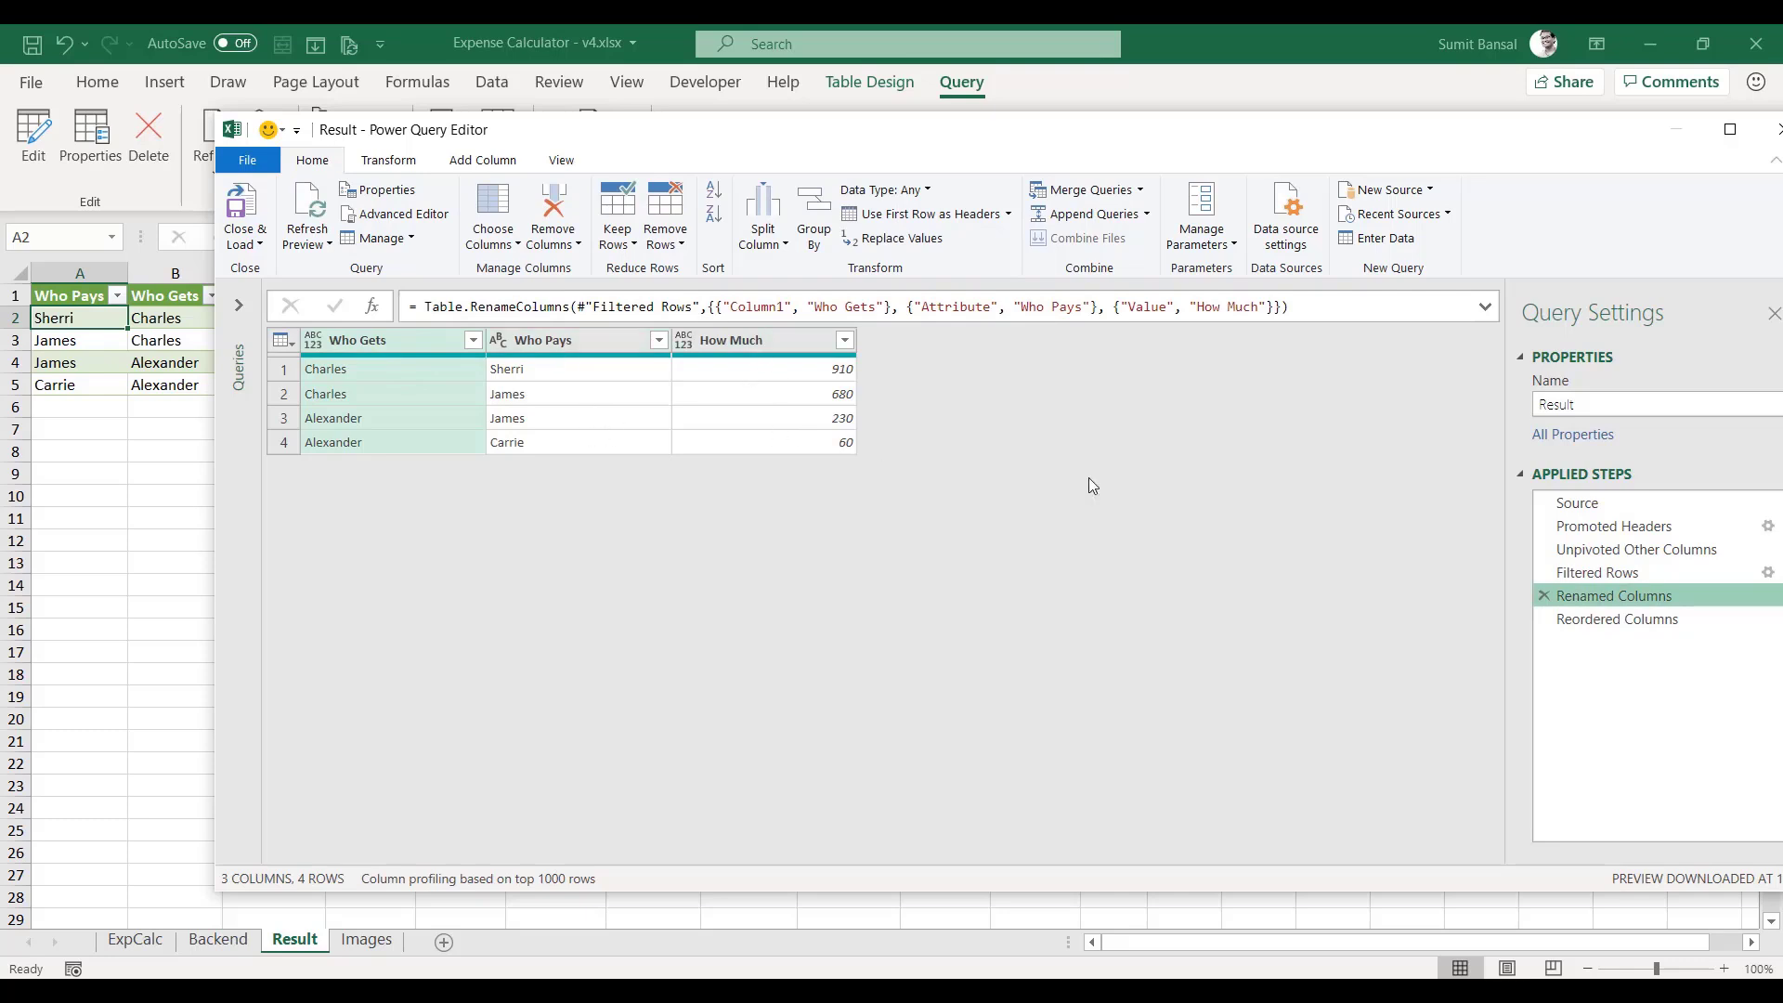
{"action": "left_click", "coordinate": [1616, 619]}
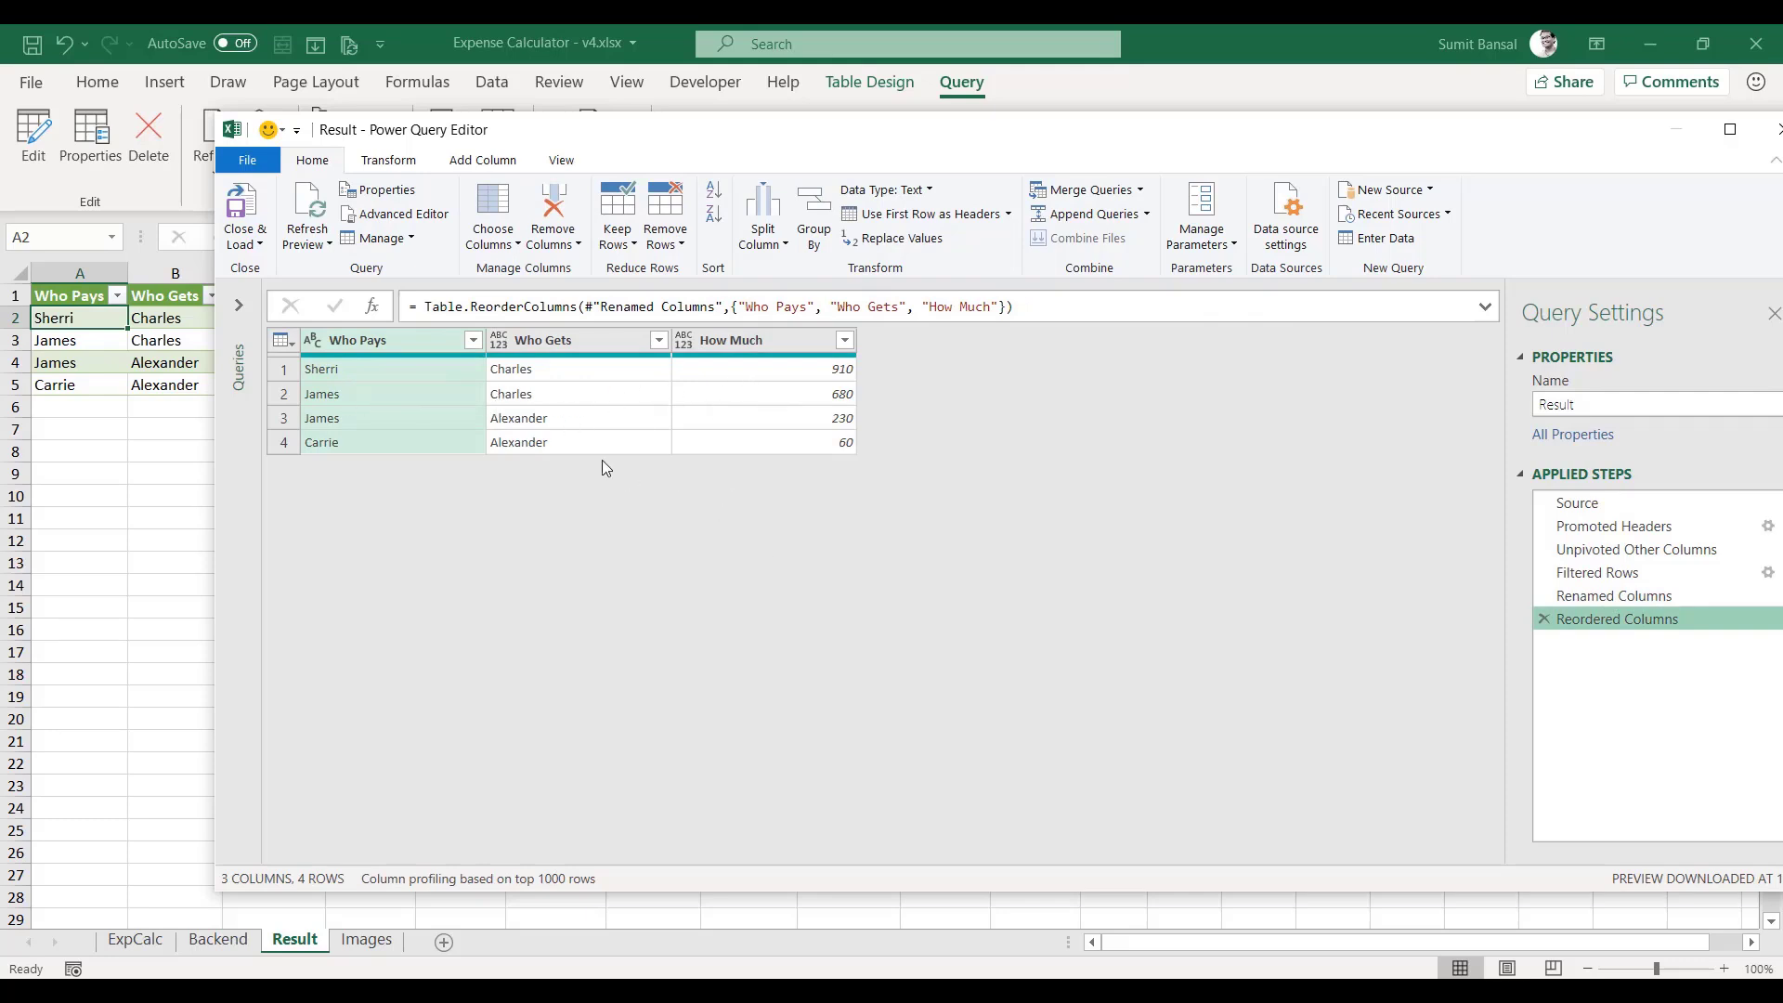
{"action": "left_click_drag", "start_coordinate": [1588, 142], "coordinate": [1401, 134]}
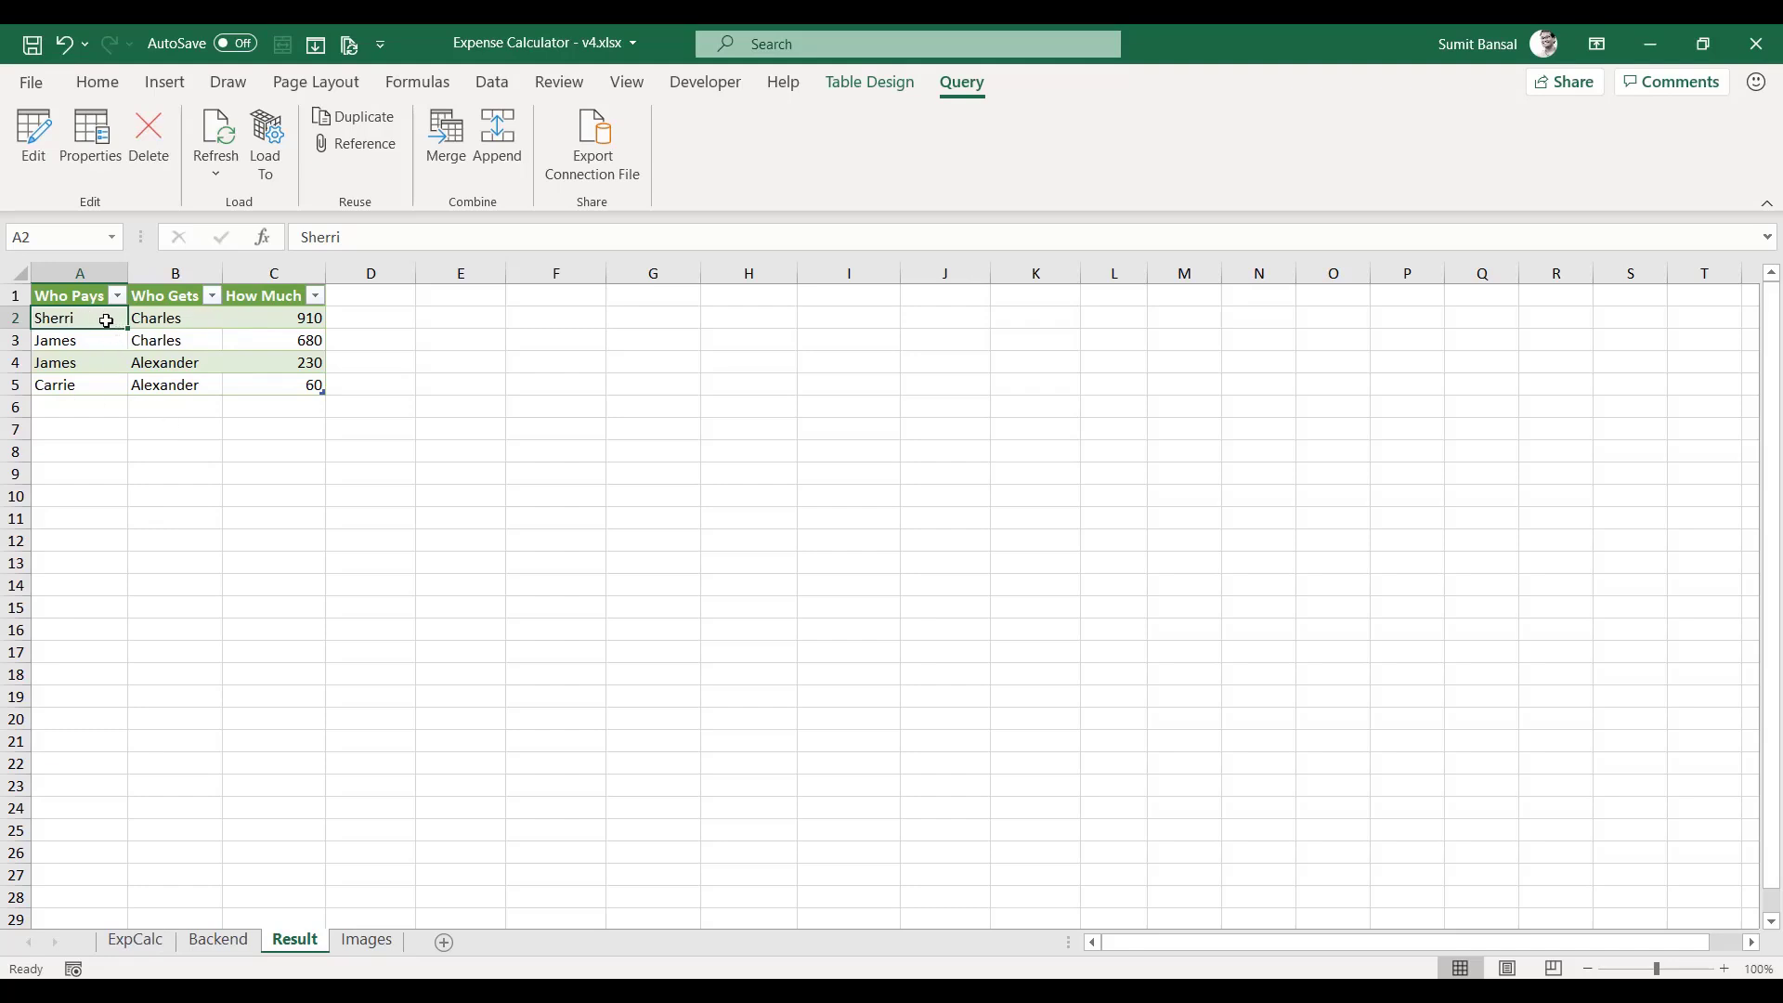
- Review the first row of the Result table, and compare the picture layout on the Images sheet with the one on ExpCalc
{"action": "left_click", "coordinate": [158, 319]}
{"action": "left_click", "coordinate": [271, 319]}
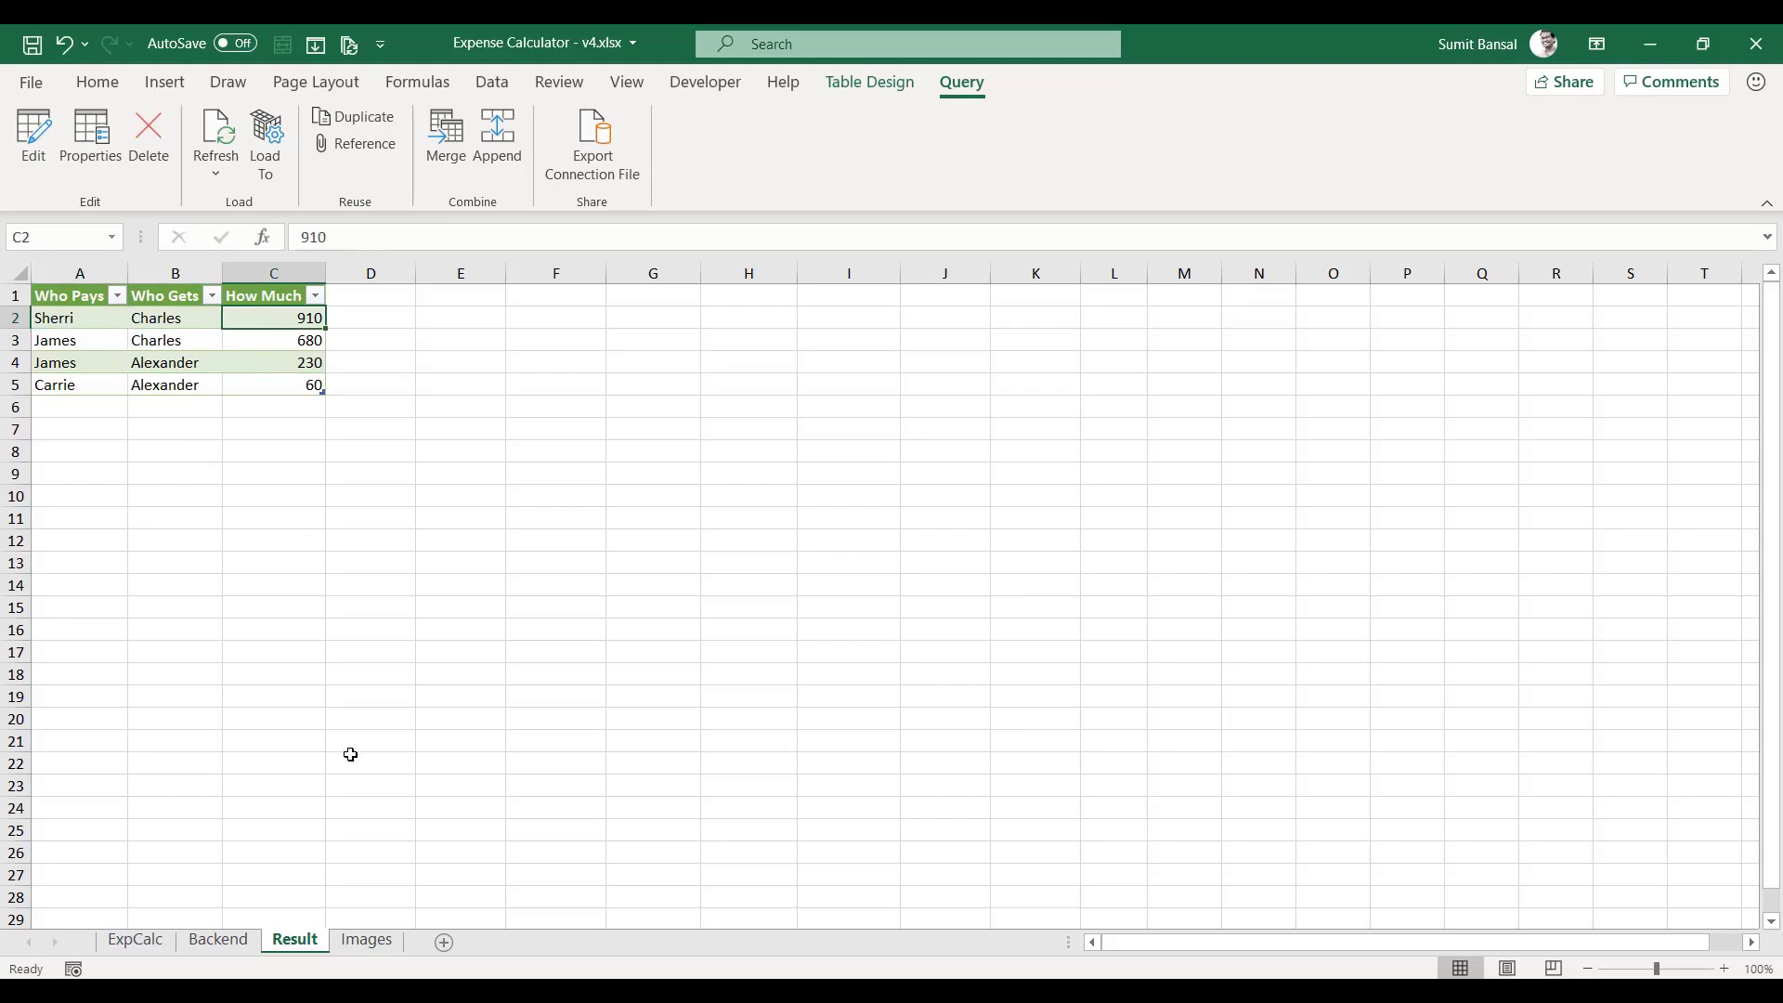
{"action": "left_click", "coordinate": [366, 939]}
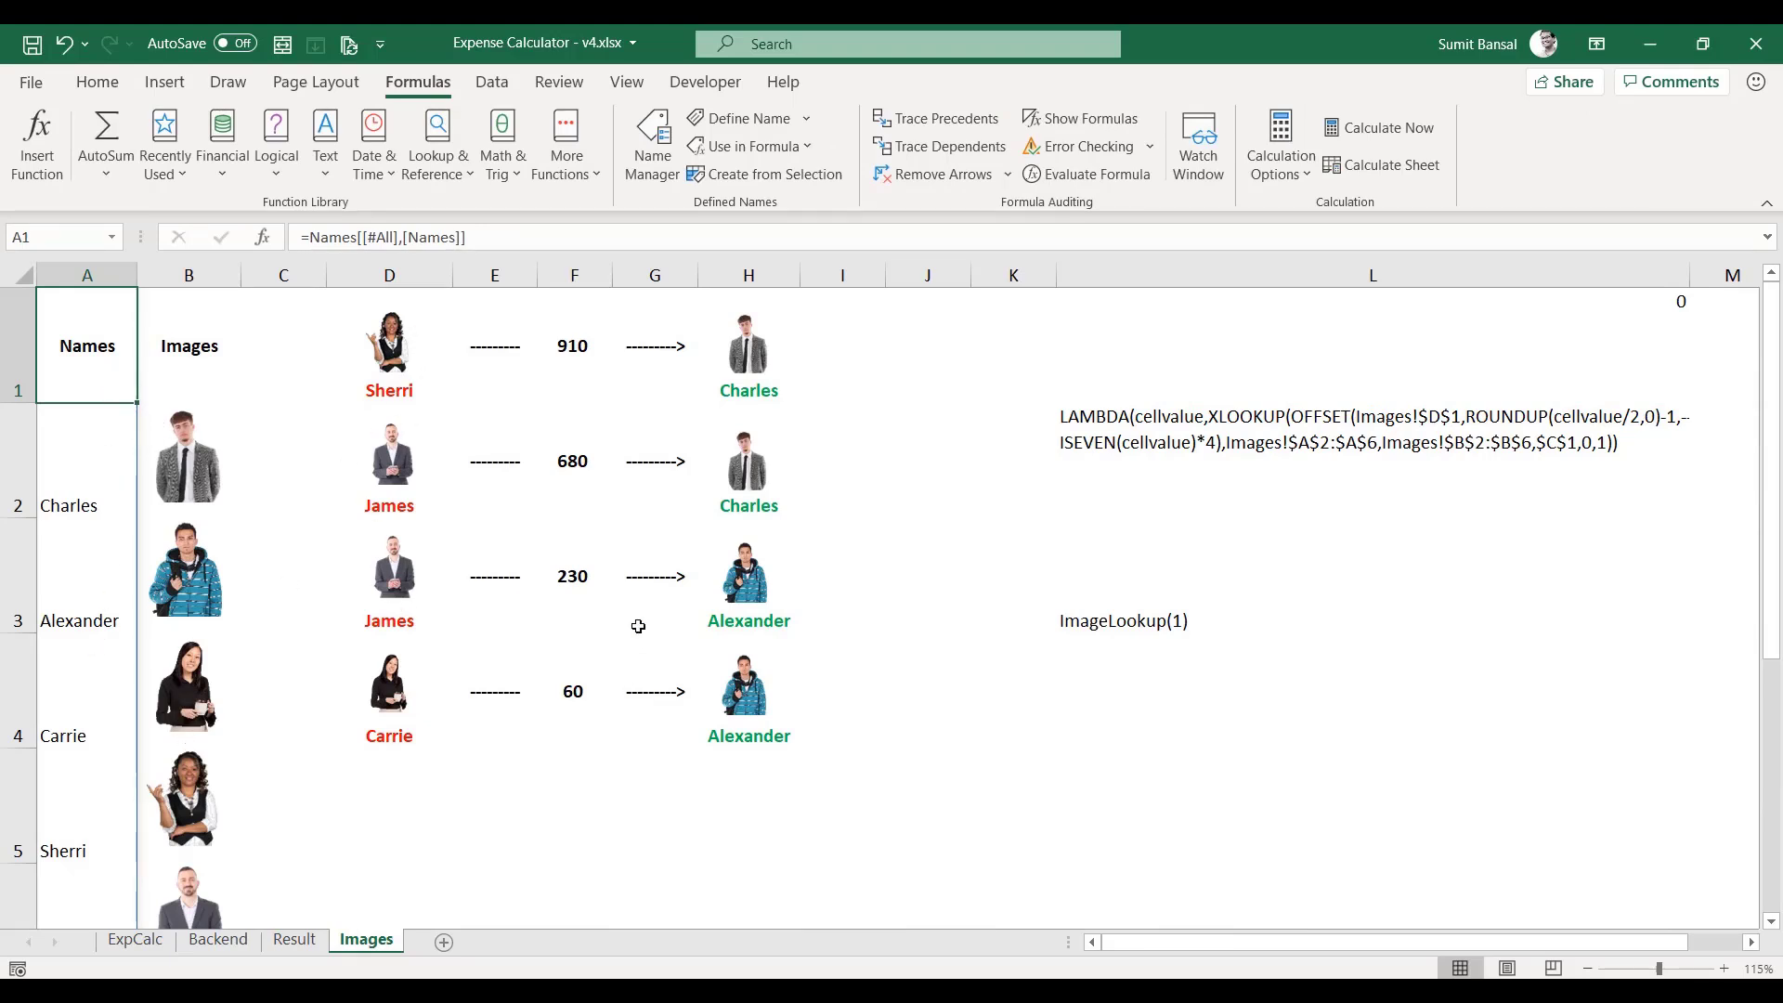
{"action": "left_click", "coordinate": [134, 939]}
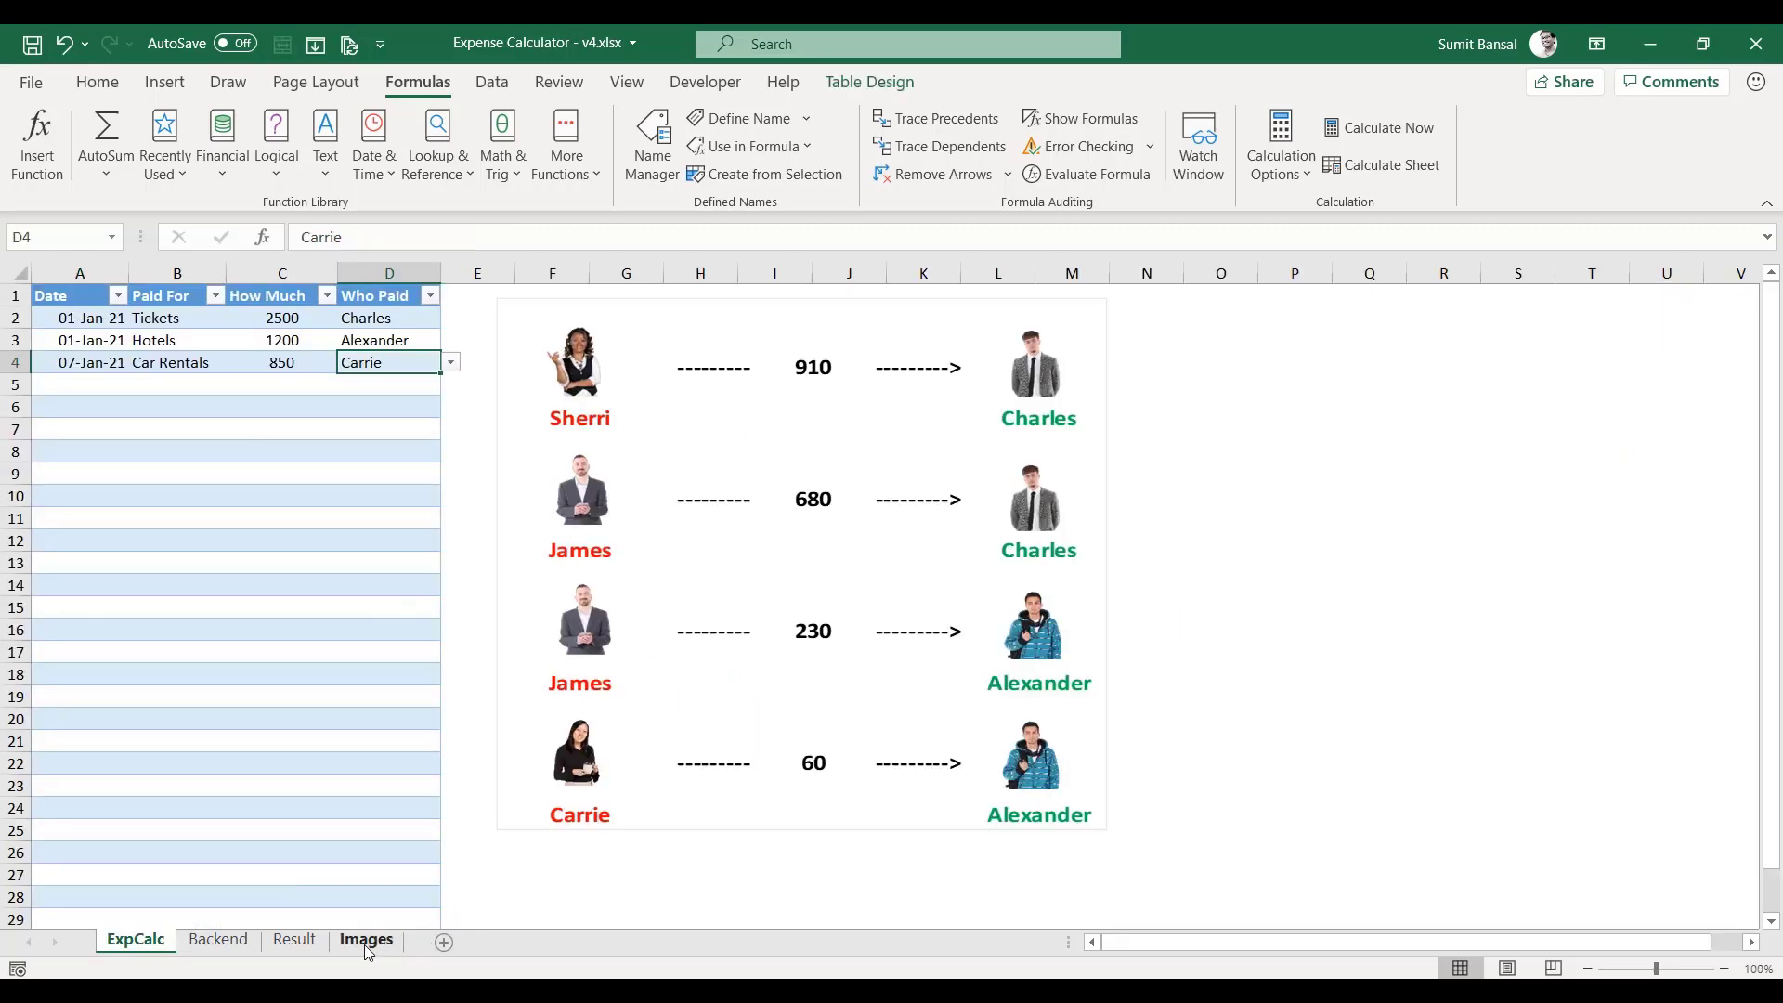
{"action": "left_click", "coordinate": [368, 942]}
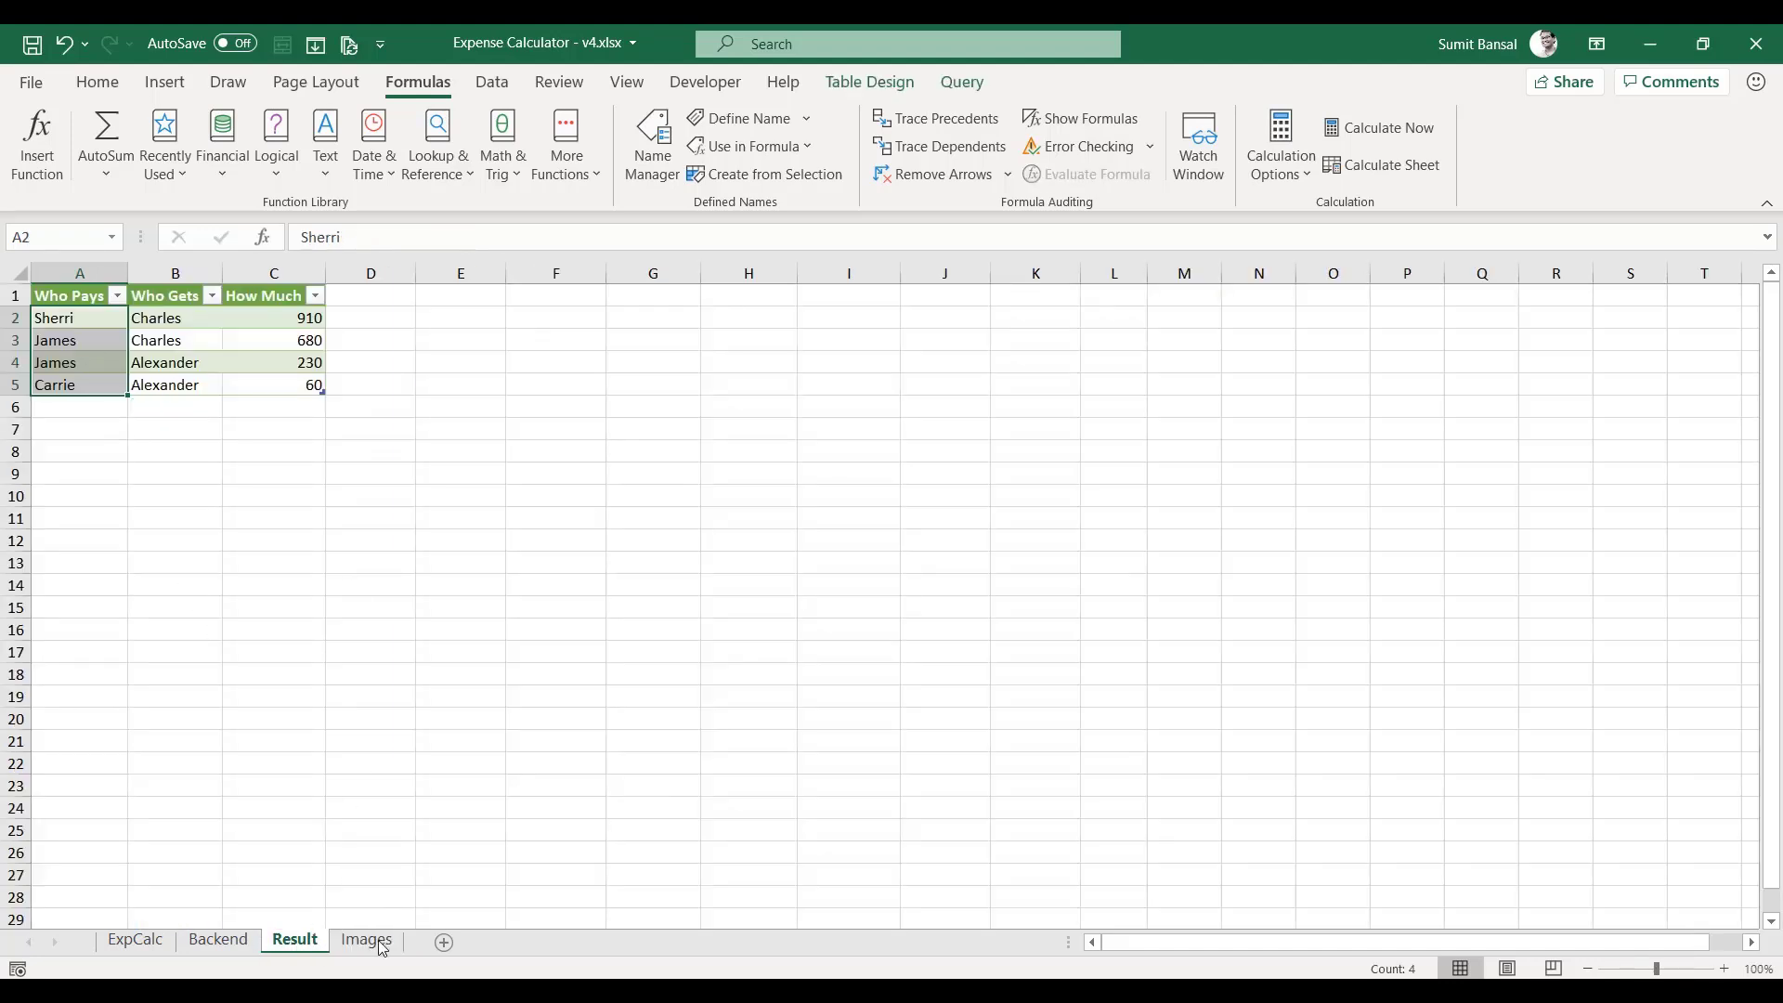
- Examine the ISTEXT formula in D1 of the Images sheet and compare it with the Who Pays column on the Result sheet
{"action": "left_click", "coordinate": [368, 940]}
{"action": "left_click", "coordinate": [422, 383]}
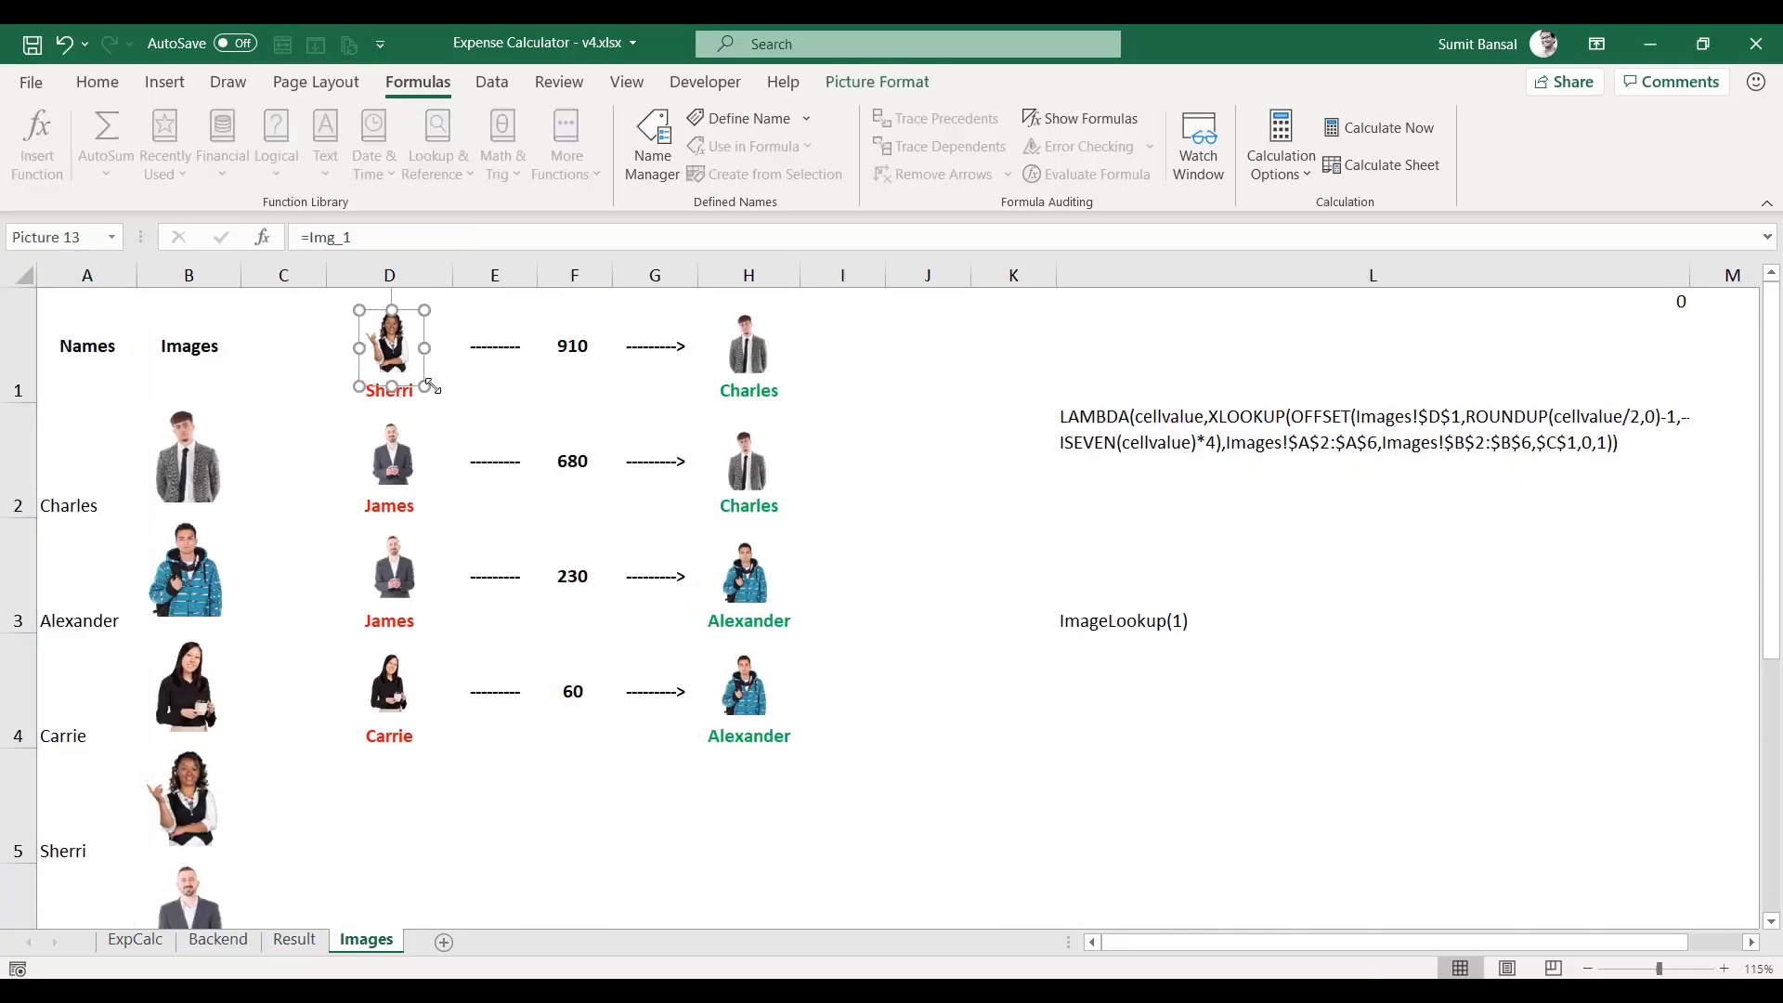
{"action": "left_click", "coordinate": [441, 370]}
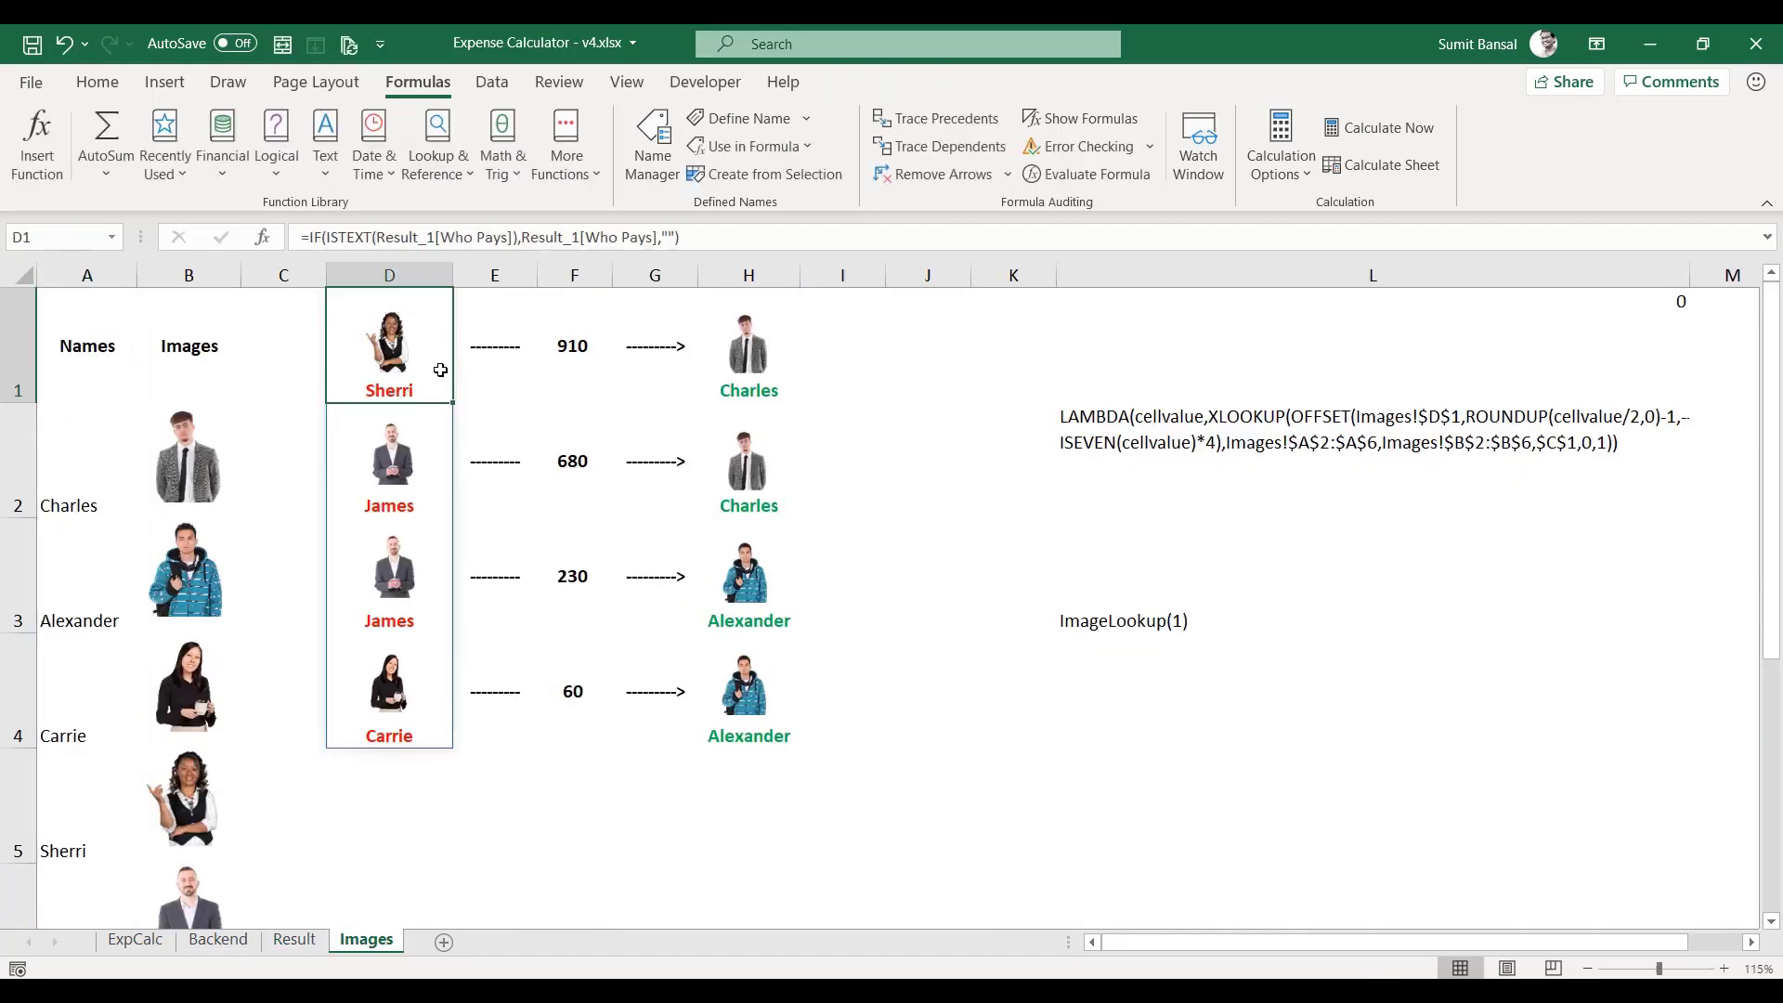
{"action": "left_click", "coordinate": [304, 948]}
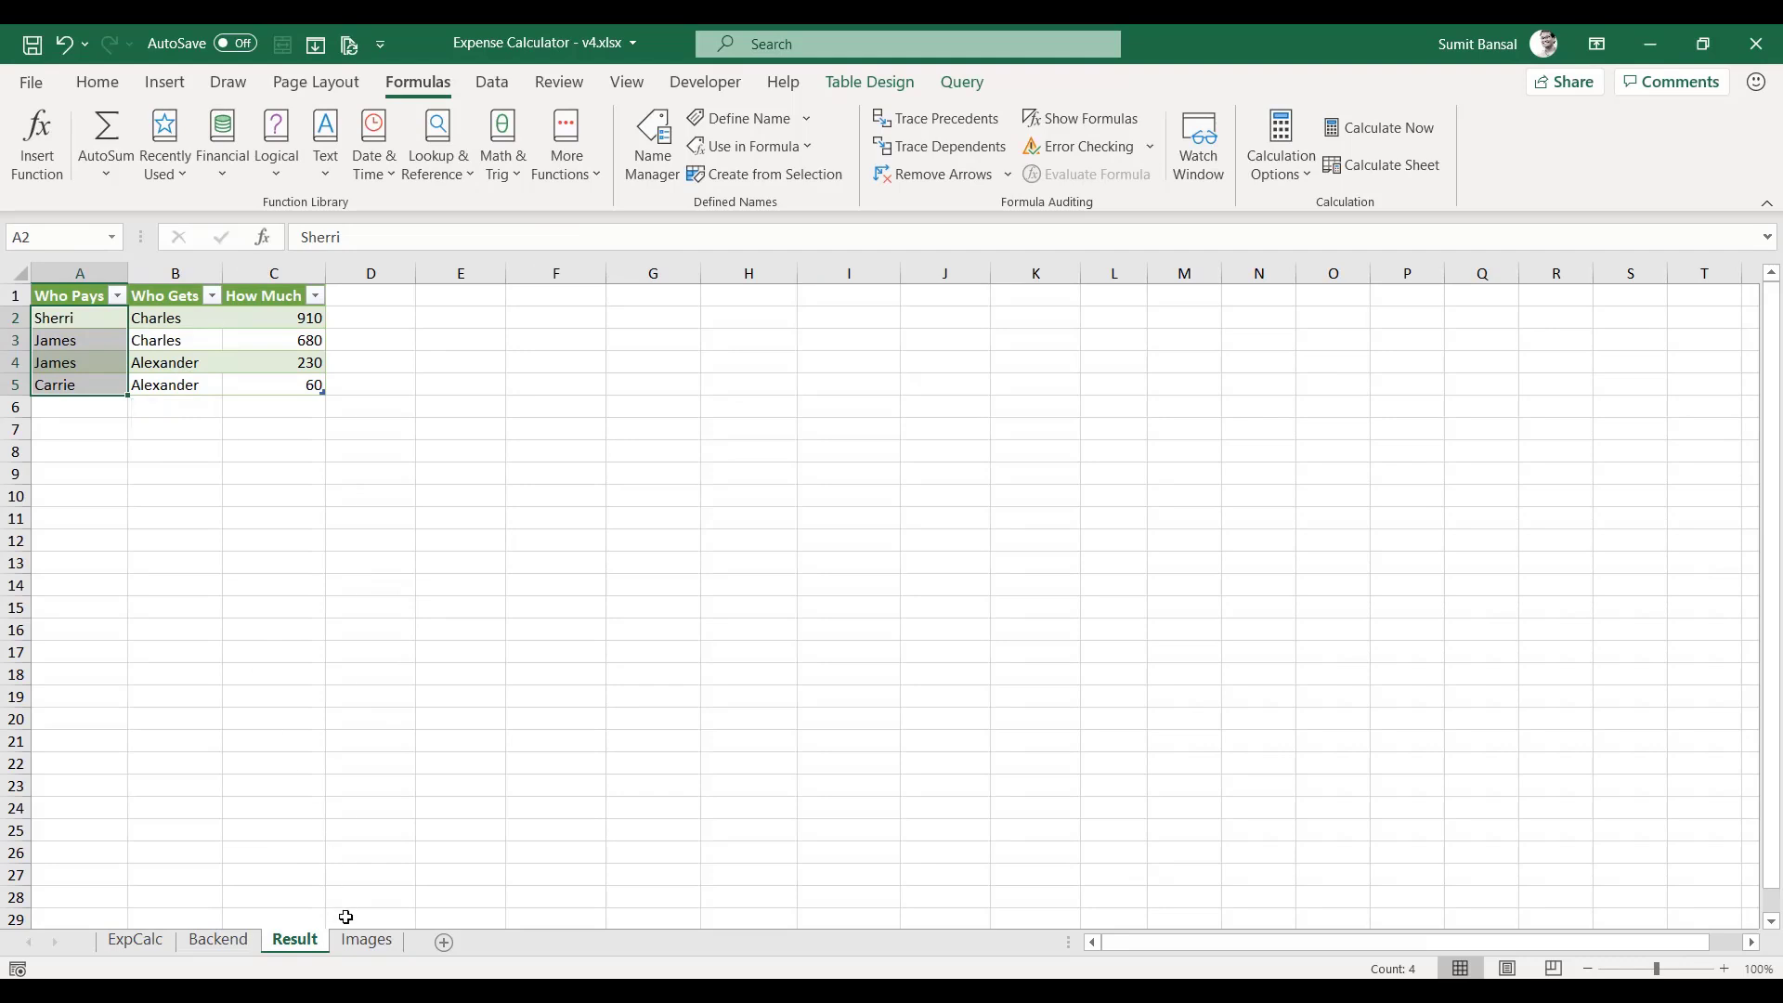
{"action": "left_click", "coordinate": [362, 942]}
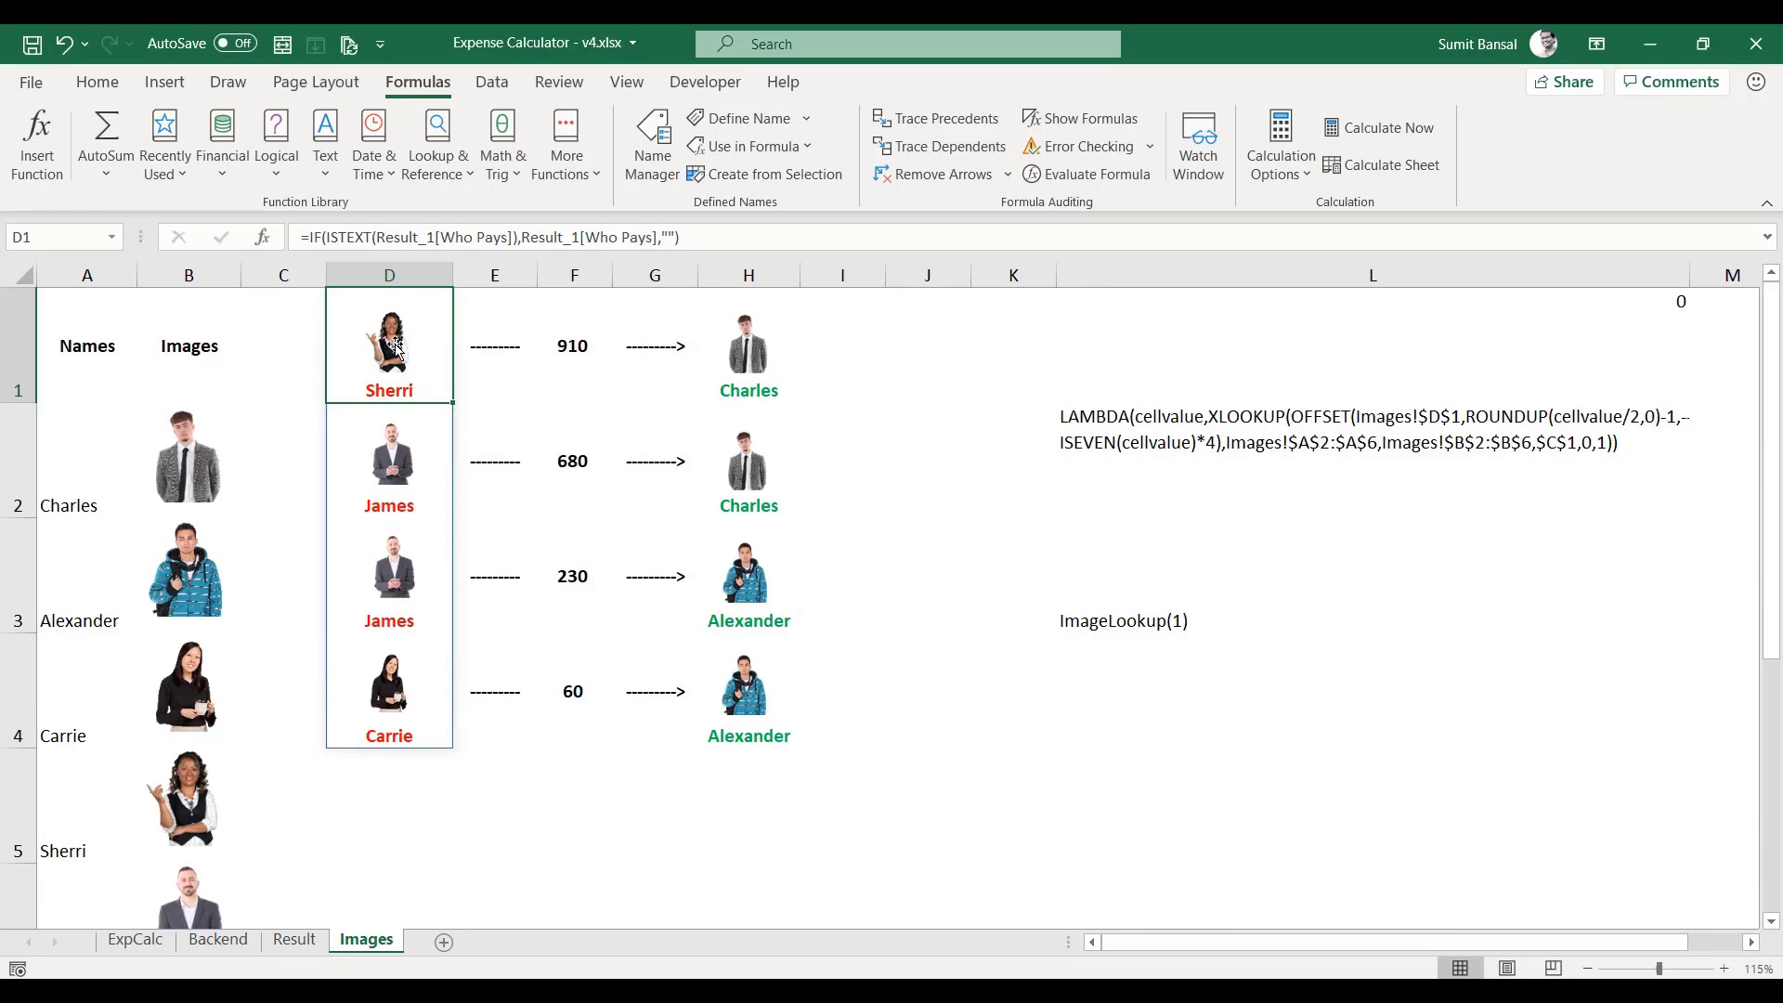
- Inspect the Img_1 name reference behind the picture in cell D1 of the Images sheet
{"action": "left_click", "coordinate": [398, 394]}
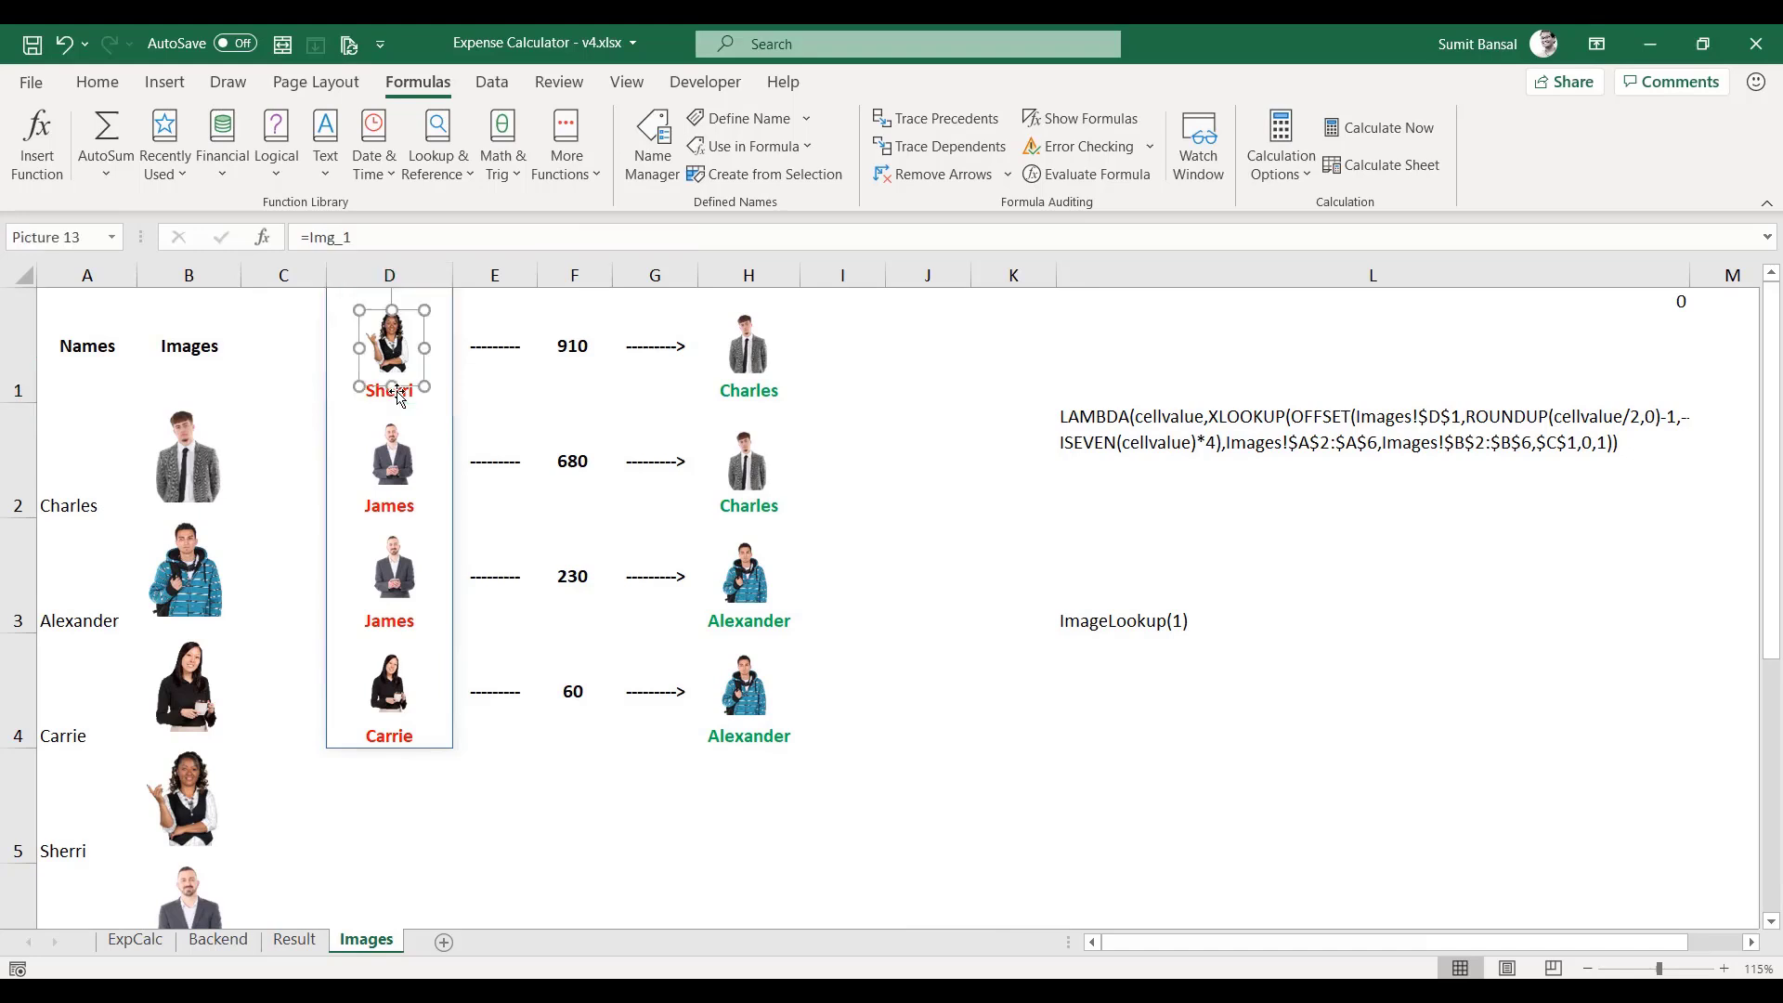
{"action": "key", "text": "Escape"}
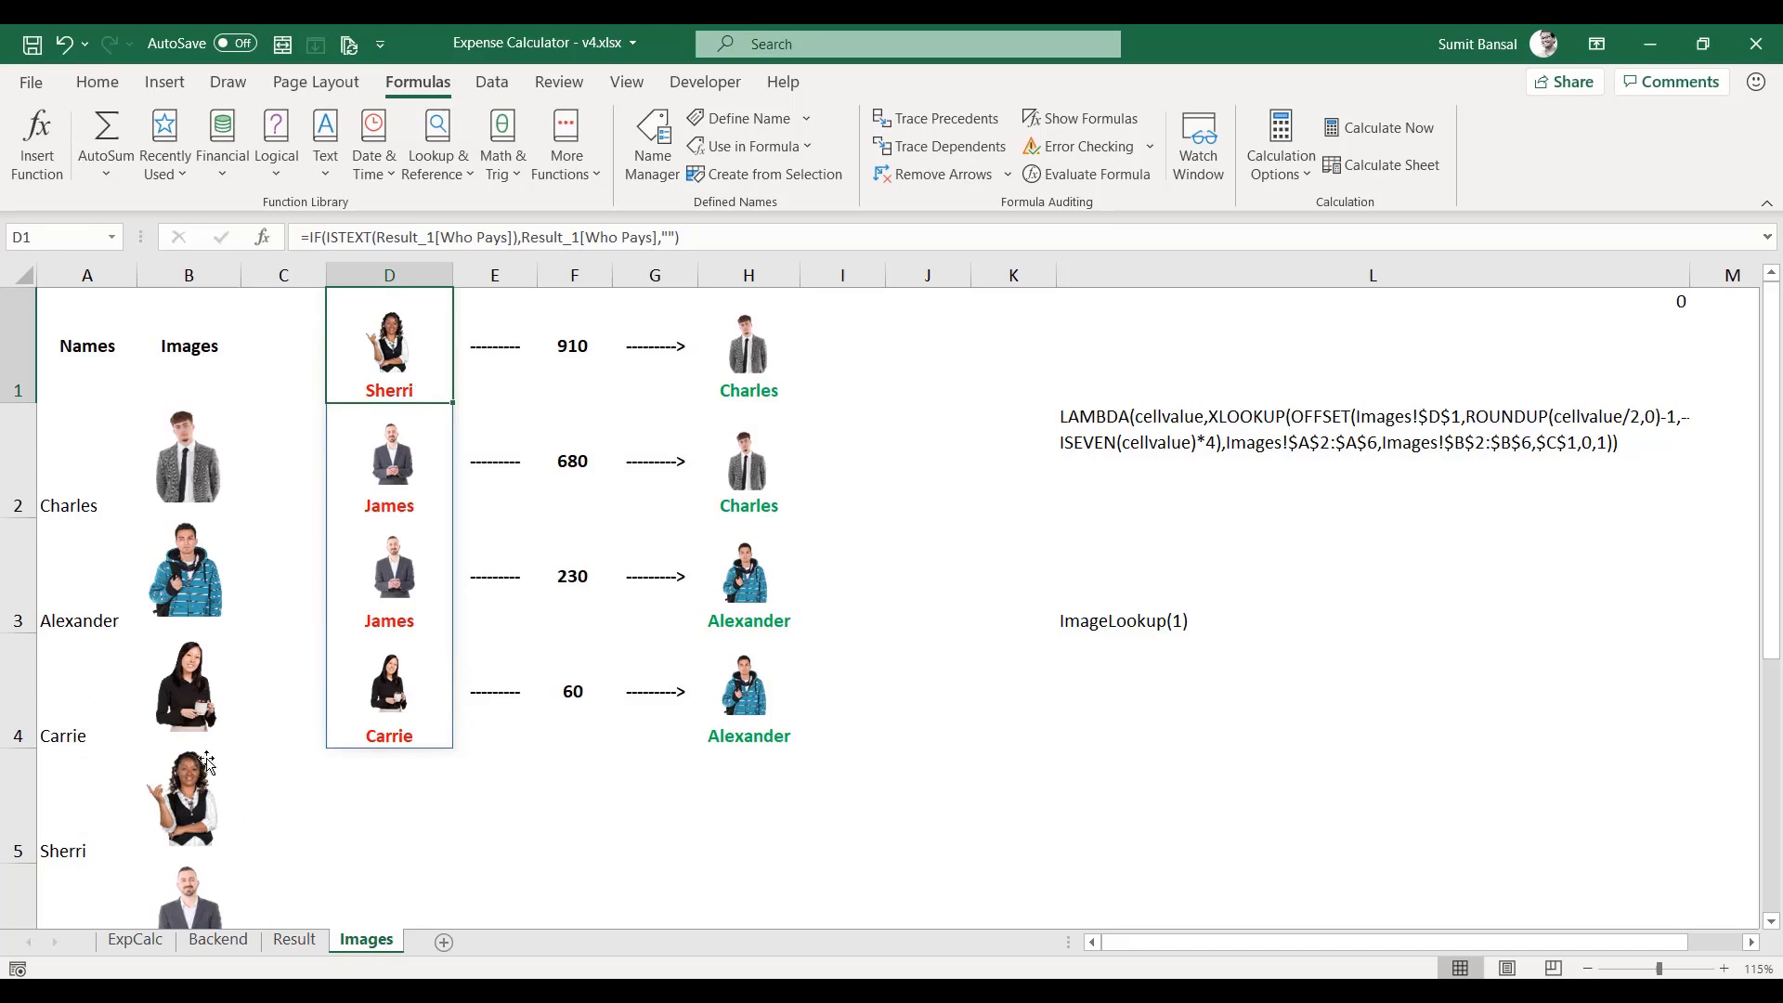
{"action": "left_click", "coordinate": [391, 349]}
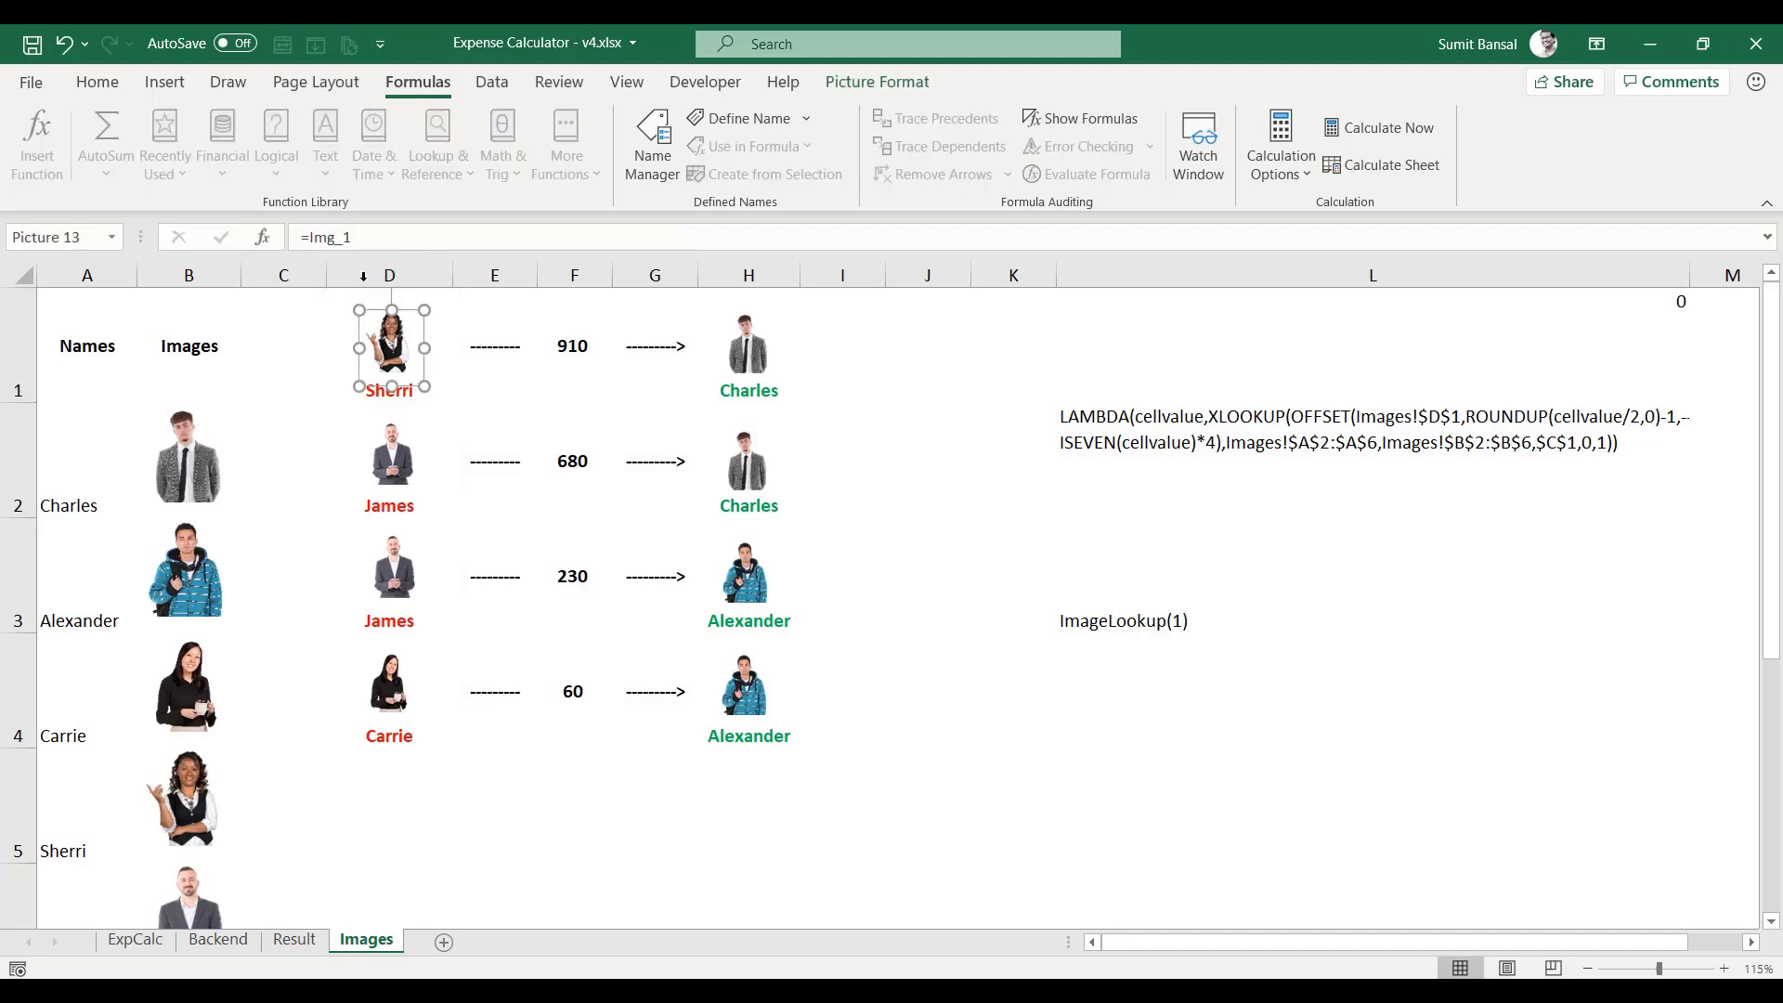
- Point the picture in cell D1 of the Images sheet to =B2, and return its reference to =Img_1
{"action": "left_click_drag", "start_coordinate": [311, 237], "coordinate": [364, 231]}
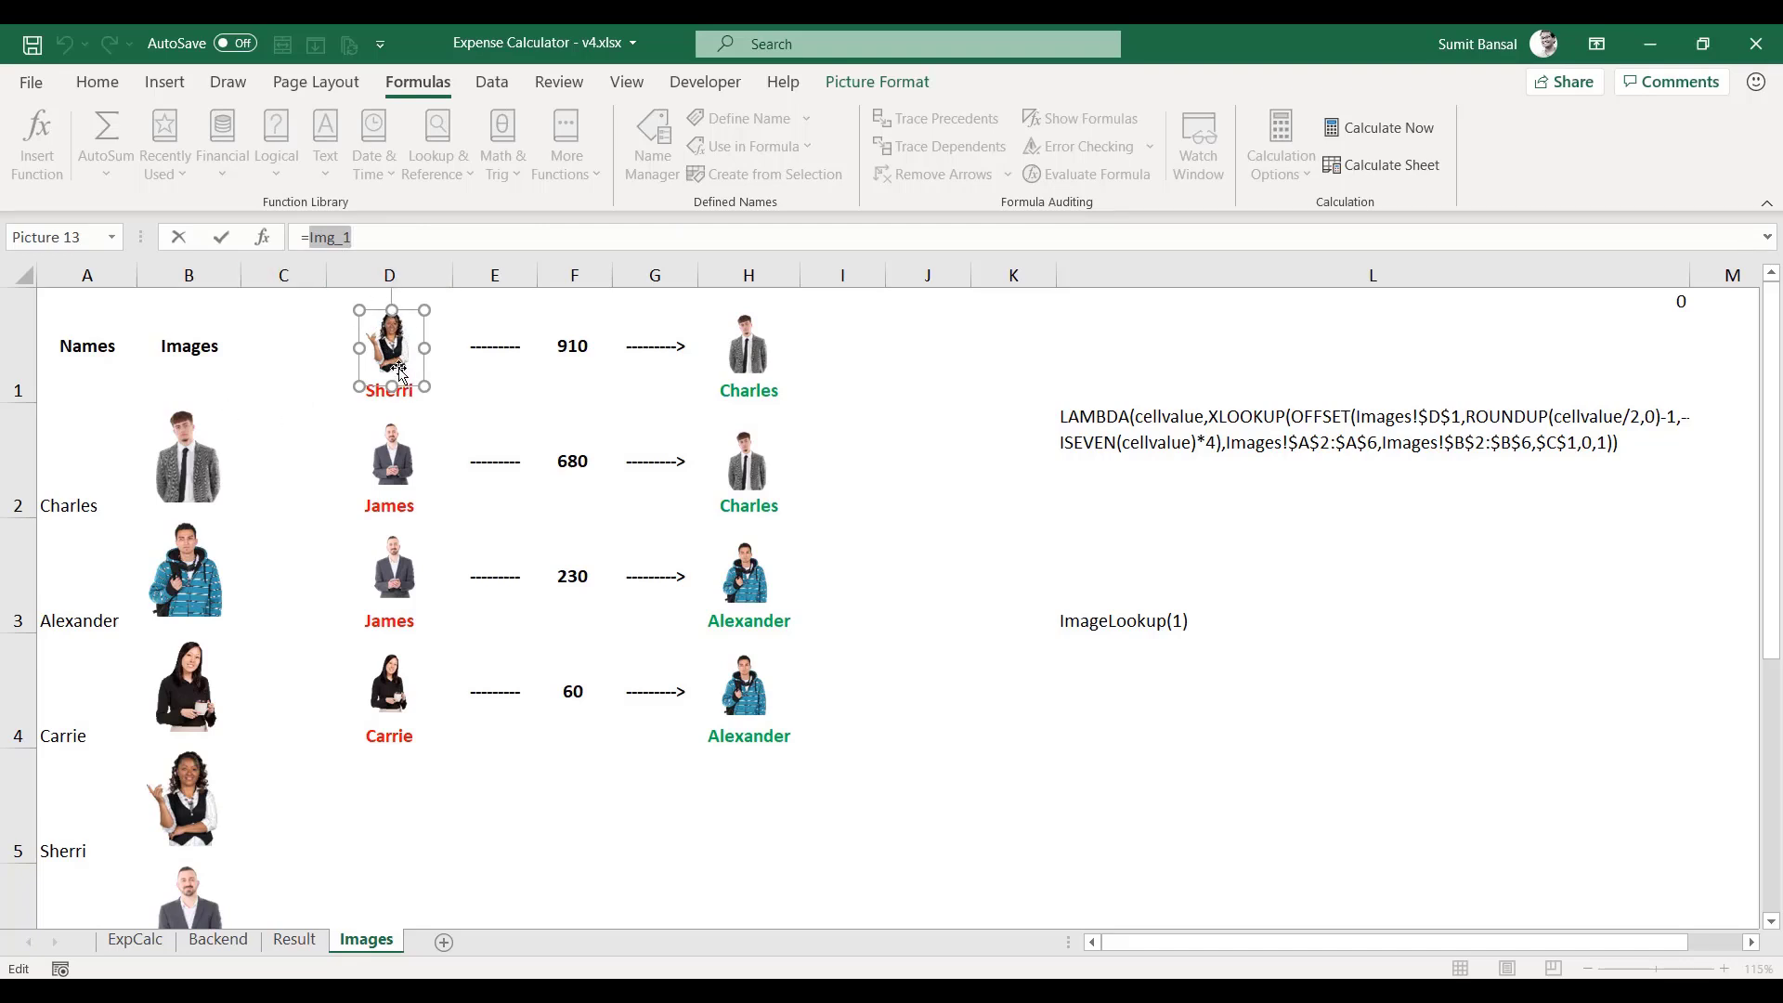
{"action": "key", "text": "Return"}
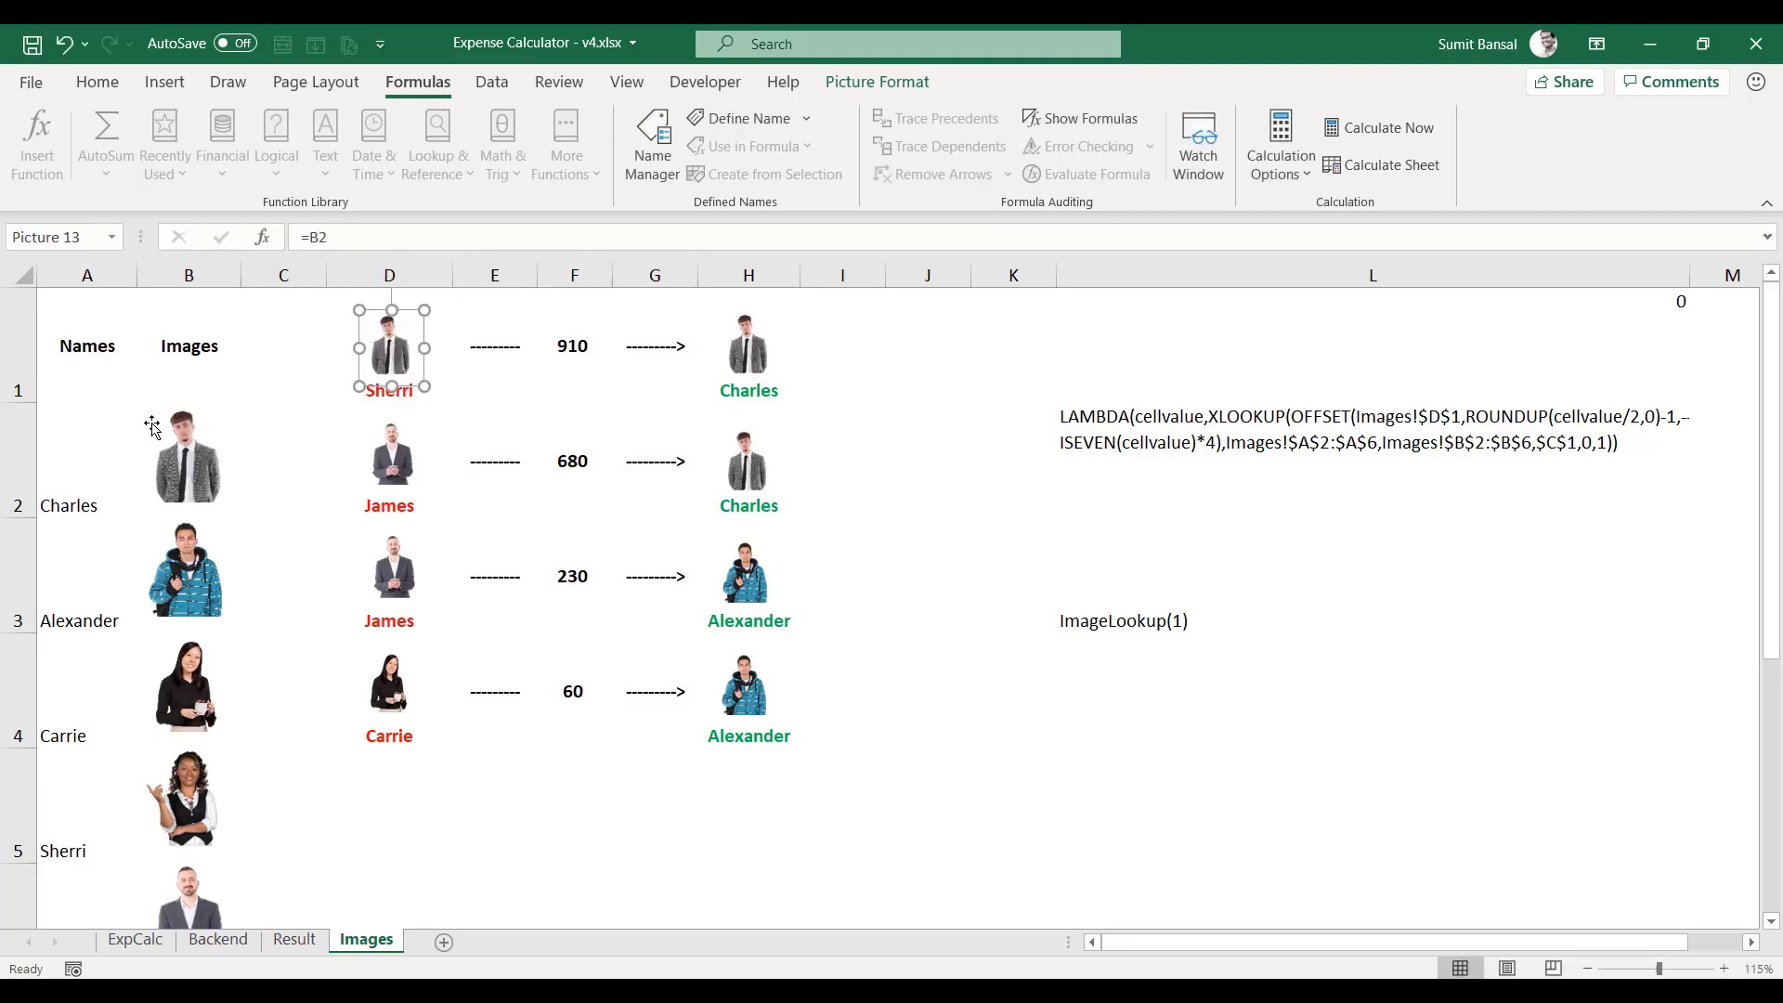
{"action": "double_click", "coordinate": [312, 238]}
{"action": "key", "text": "BackSpace"}
{"action": "type", "text": "img_1"}
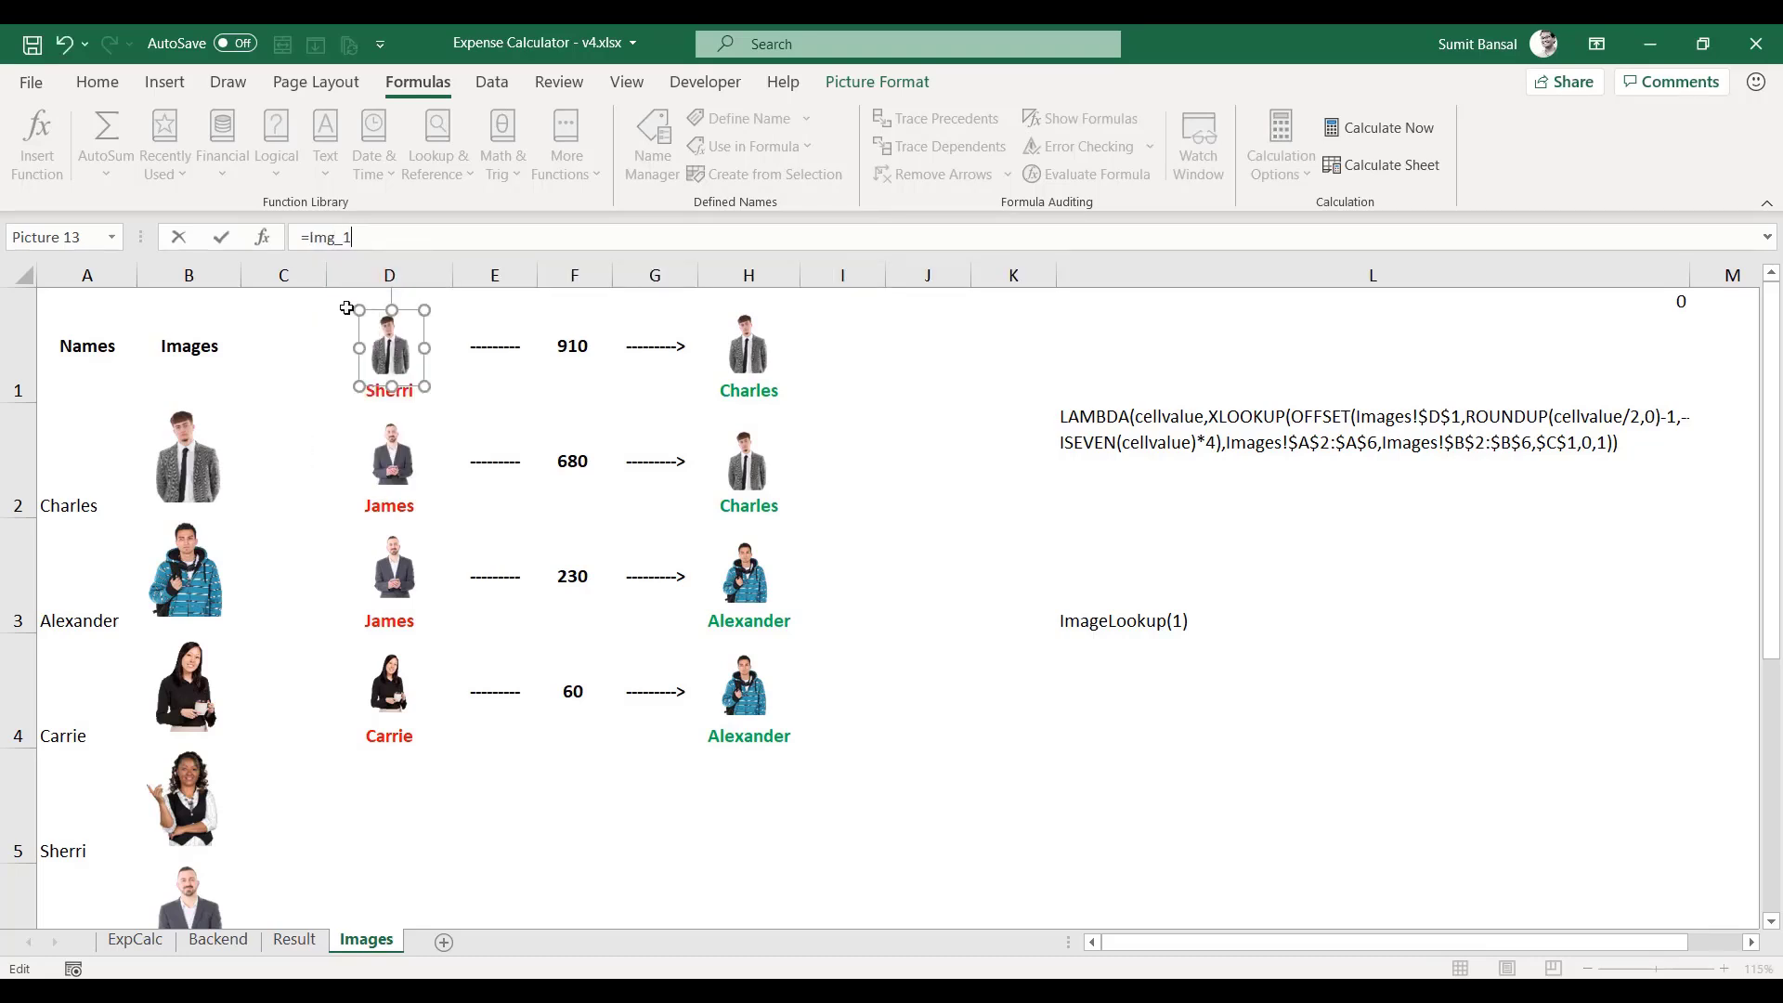
{"action": "left_click", "coordinate": [1066, 814]}
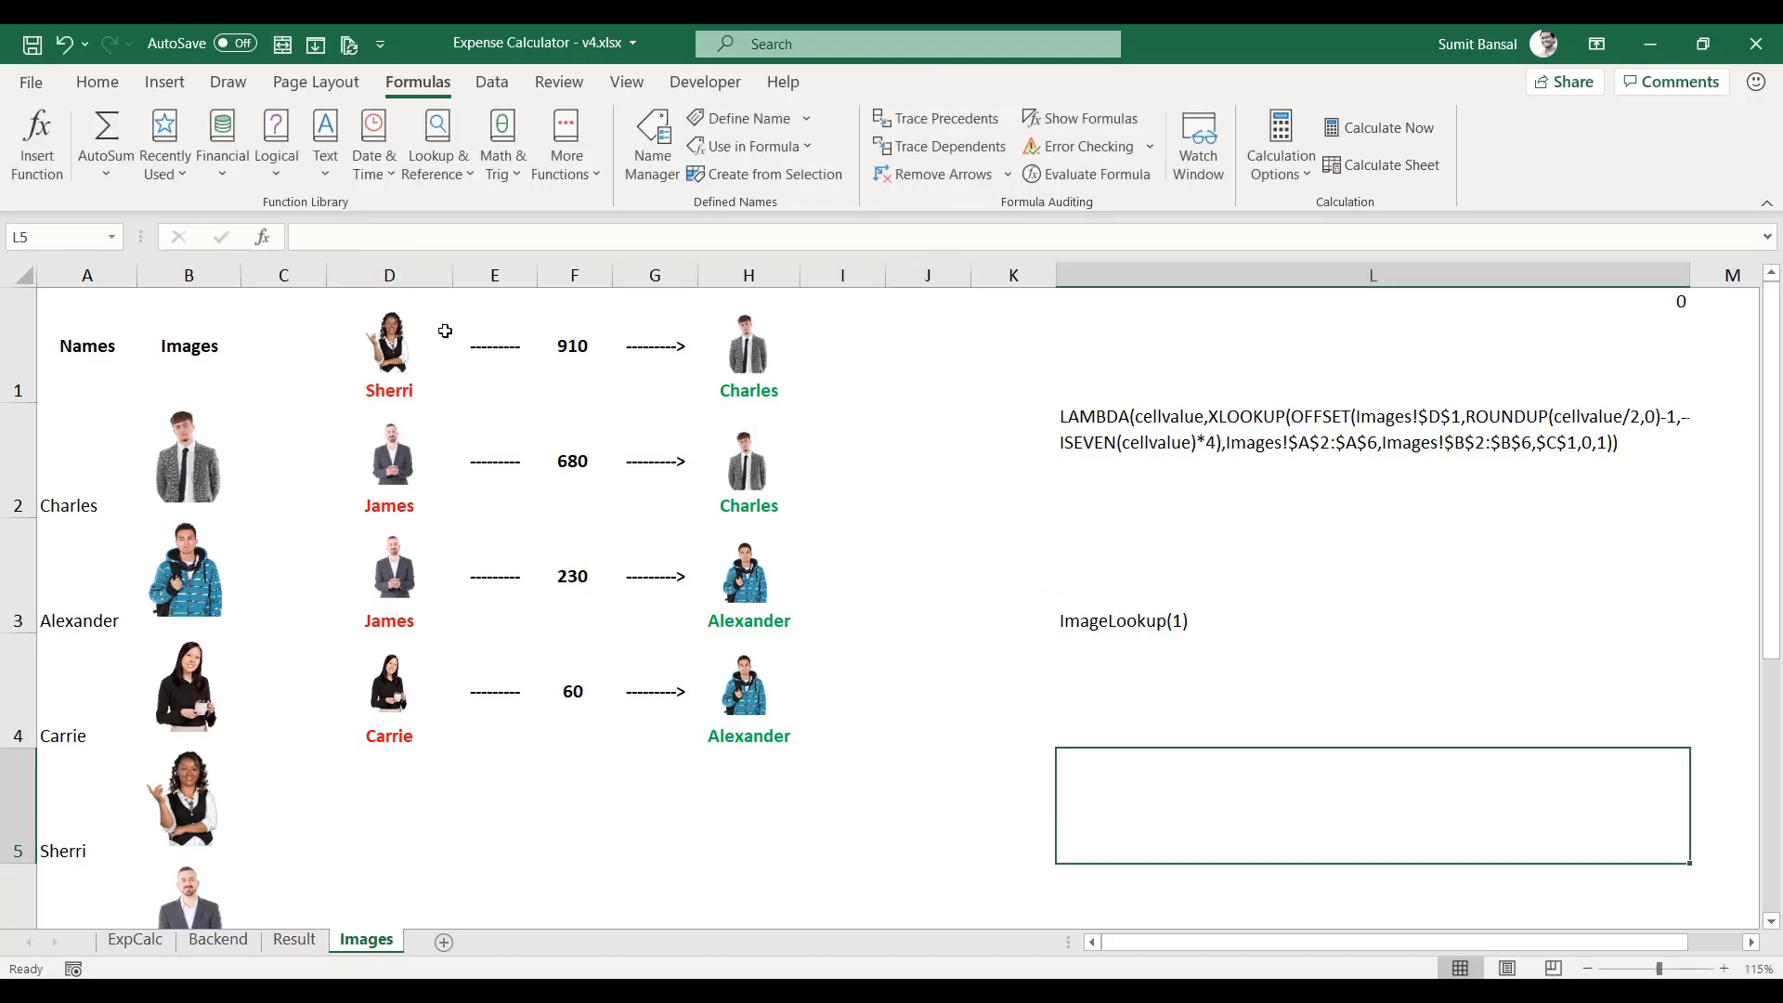
- Review the definitions of the Img_1 and Img_2 names among the workbook's defined names, and close the list
{"action": "left_click", "coordinate": [395, 344]}
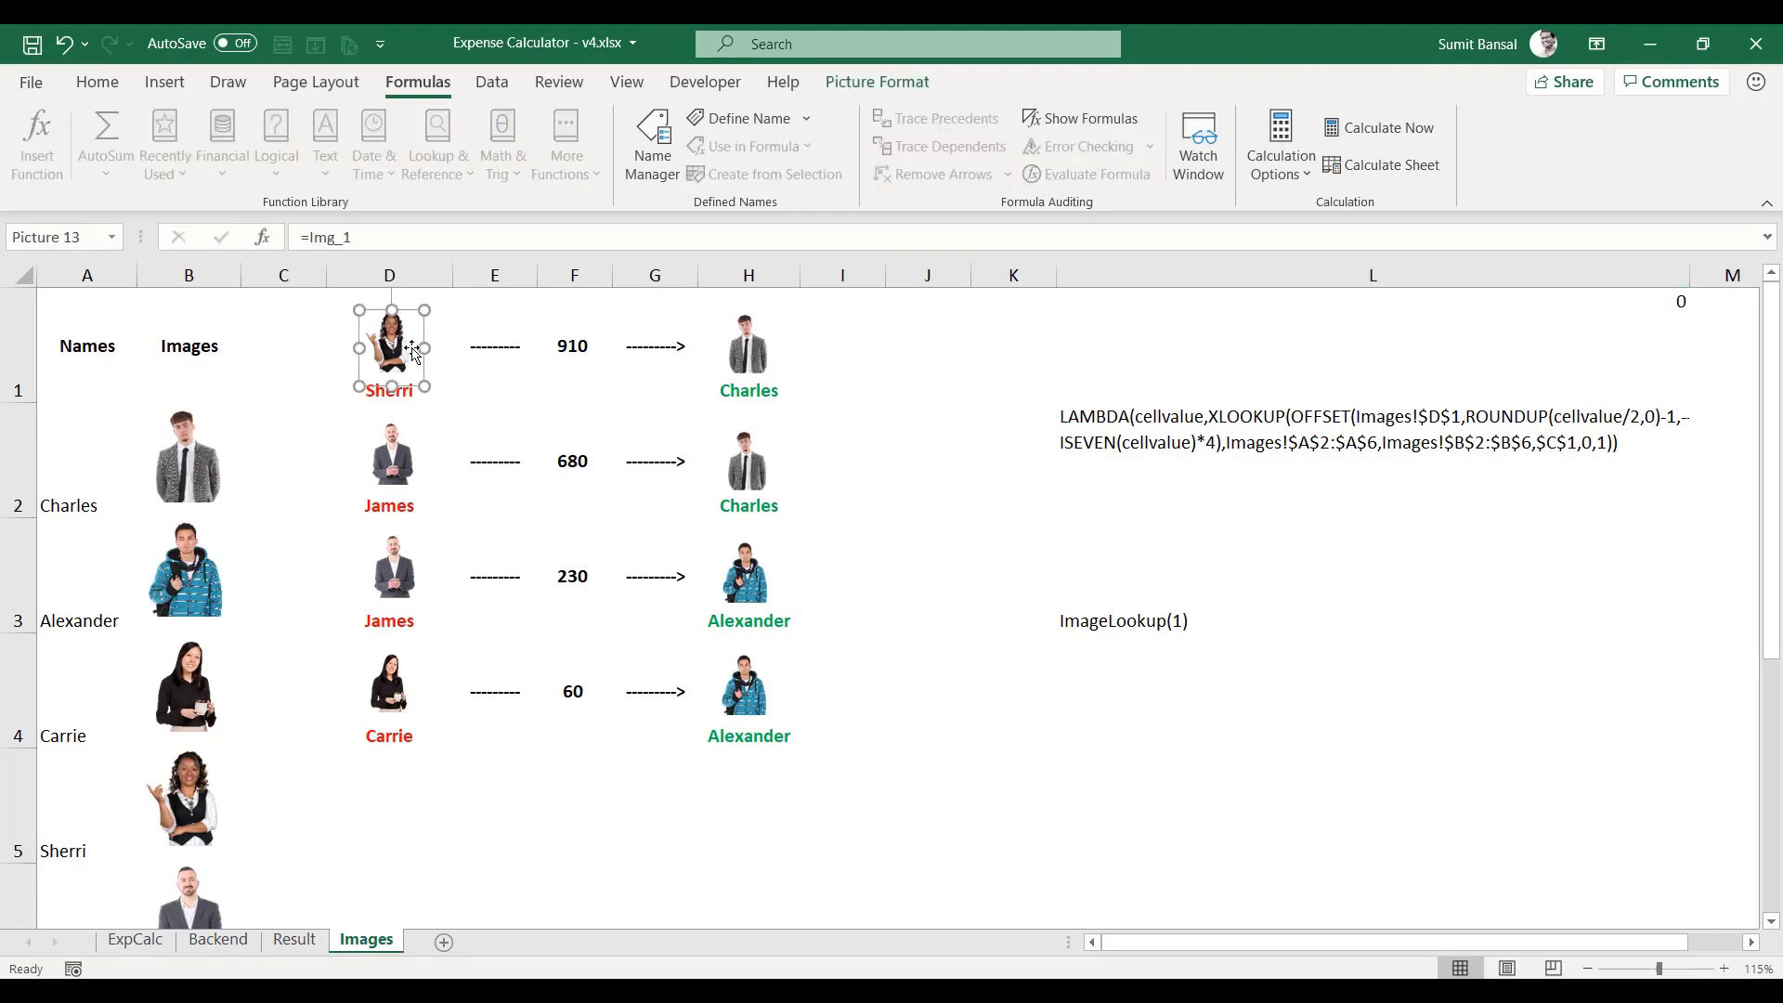
{"action": "left_click", "coordinate": [633, 134]}
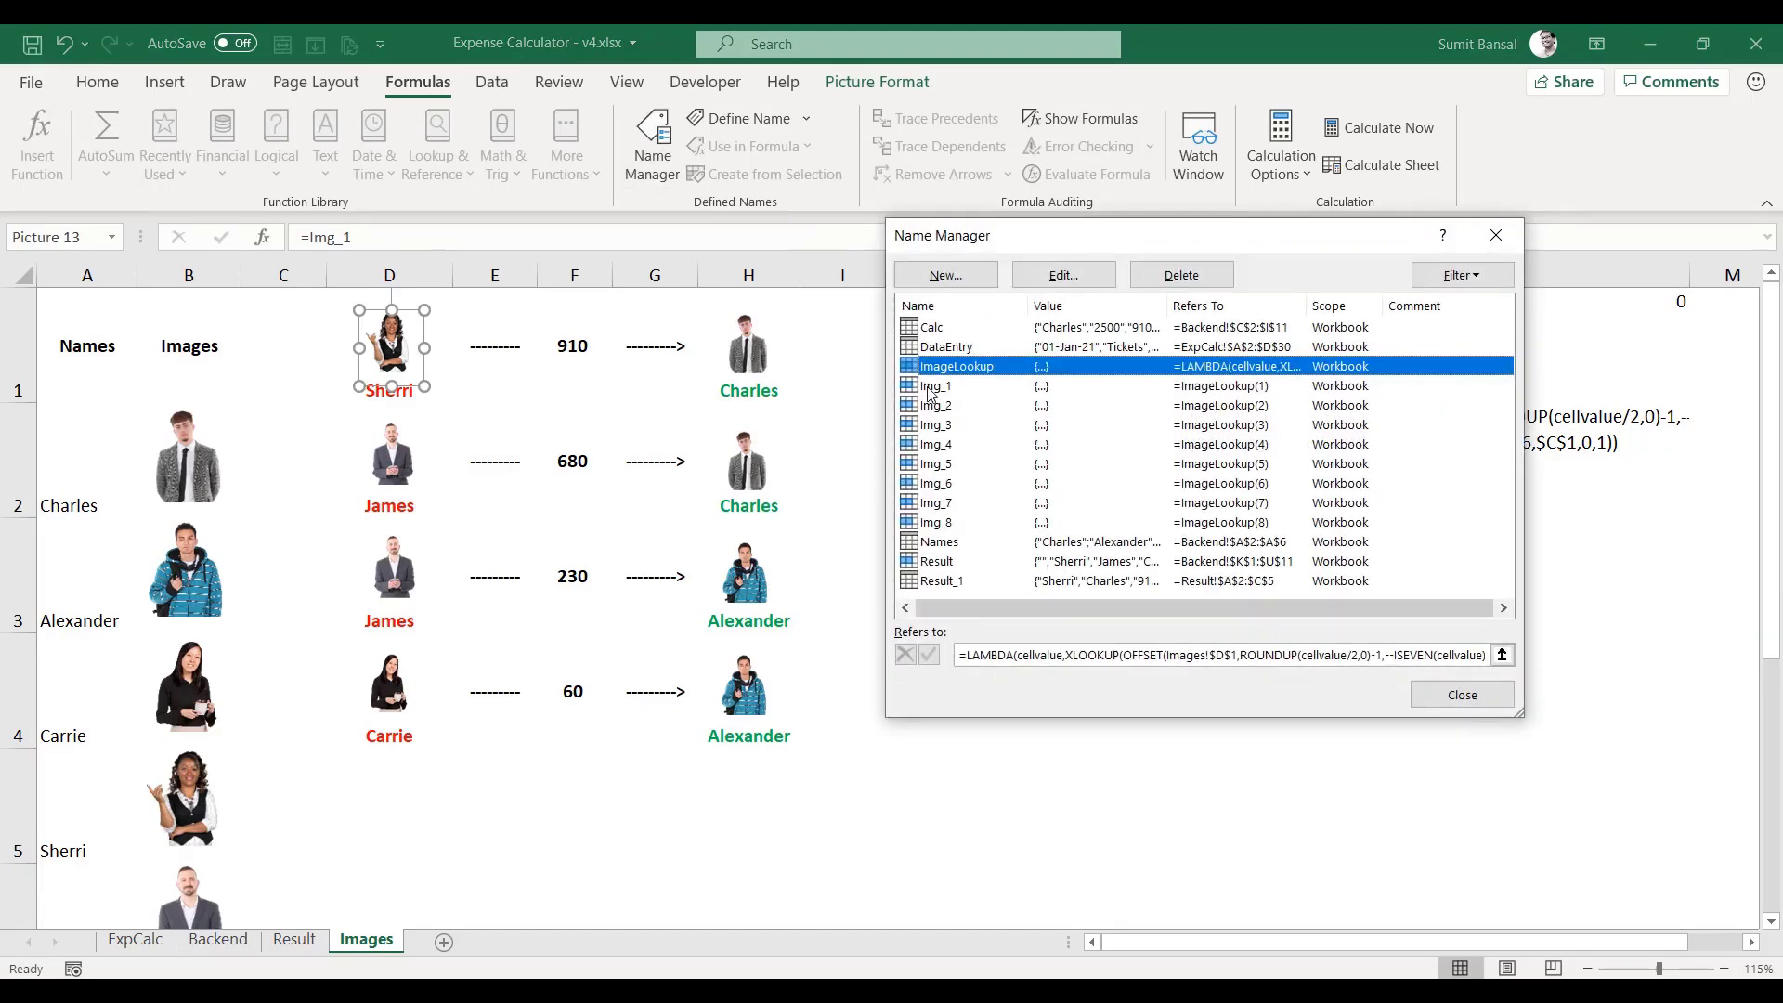
{"action": "left_click", "coordinate": [931, 387]}
{"action": "left_click", "coordinate": [940, 405]}
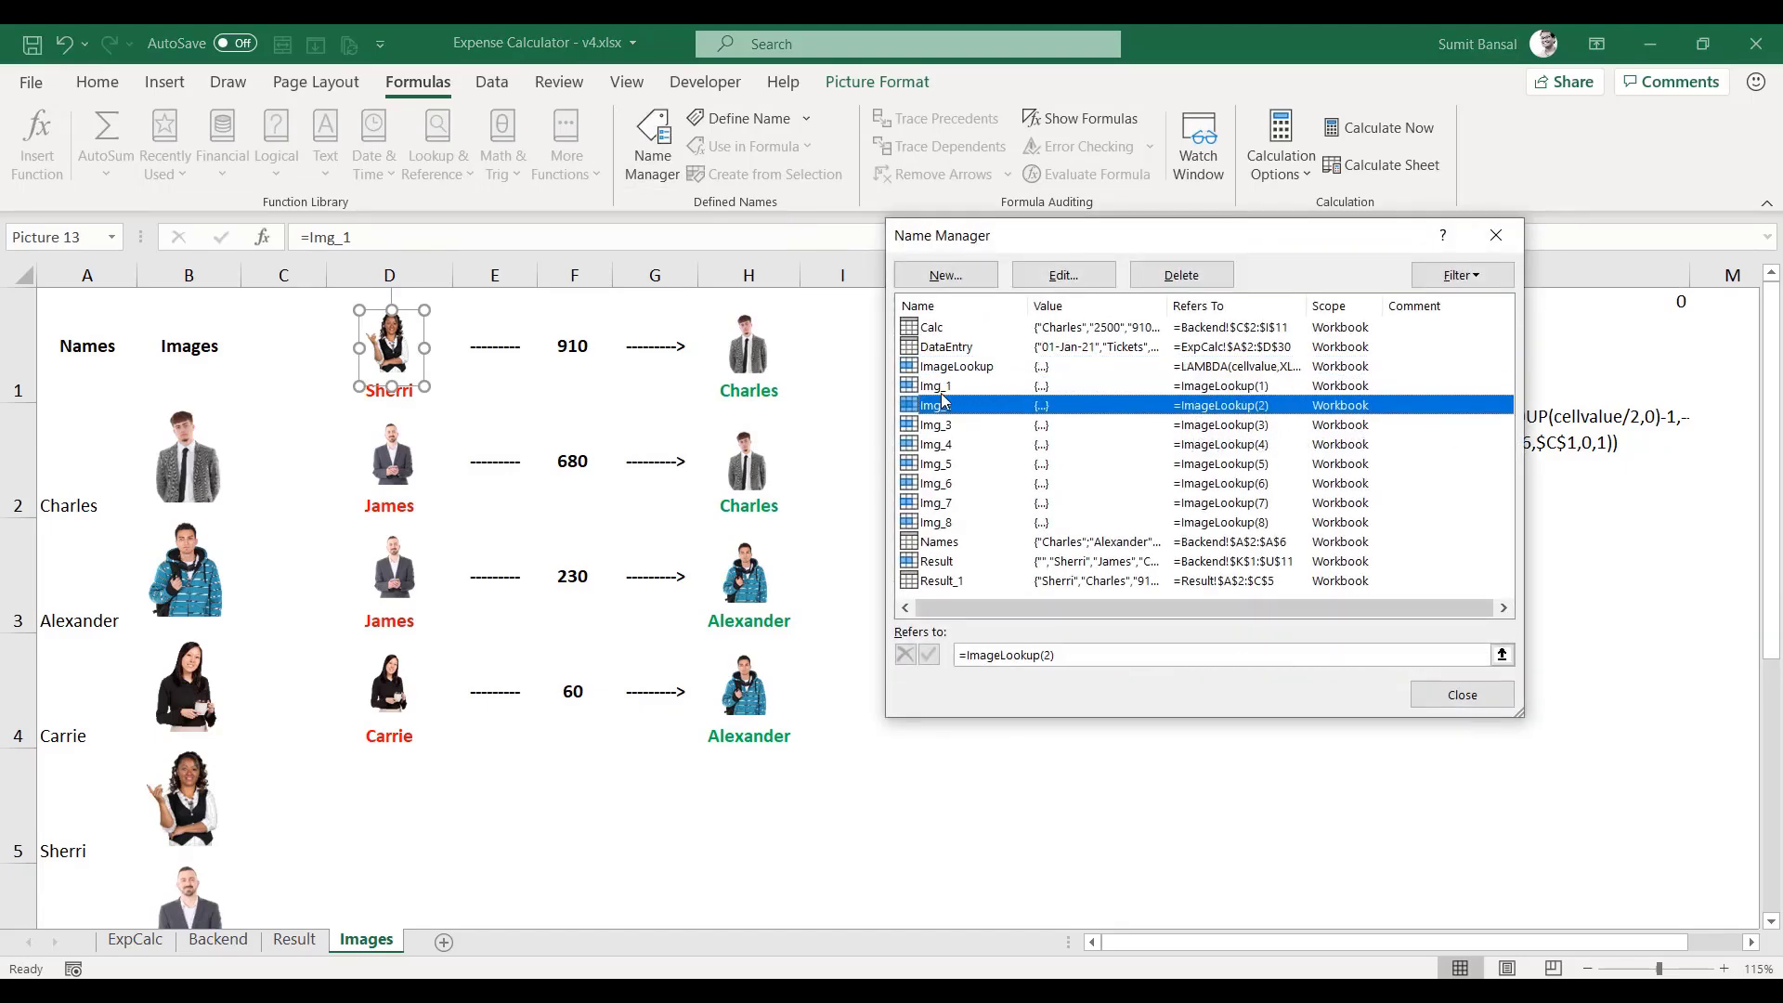
{"action": "left_click", "coordinate": [940, 392]}
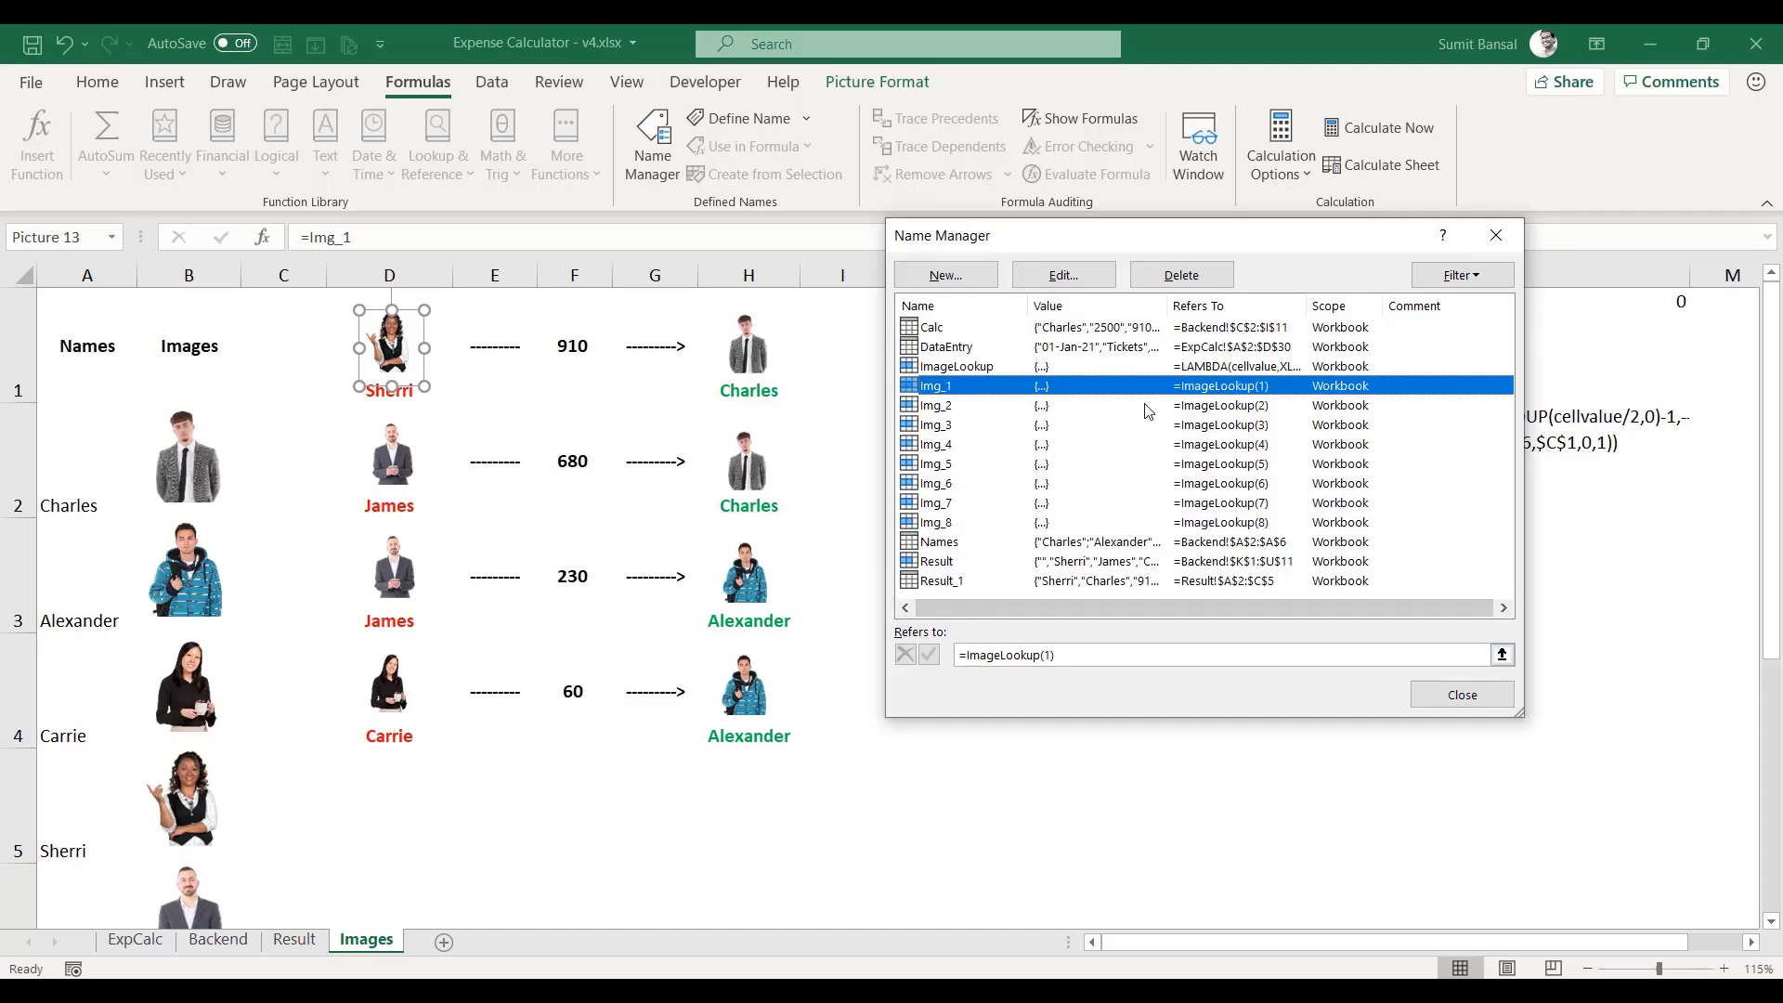
{"action": "left_click", "coordinate": [1496, 235]}
- Compare the ImageLookup(1) note in L3 with the name references of the pictures in D1 and H1
{"action": "left_click", "coordinate": [1142, 615]}
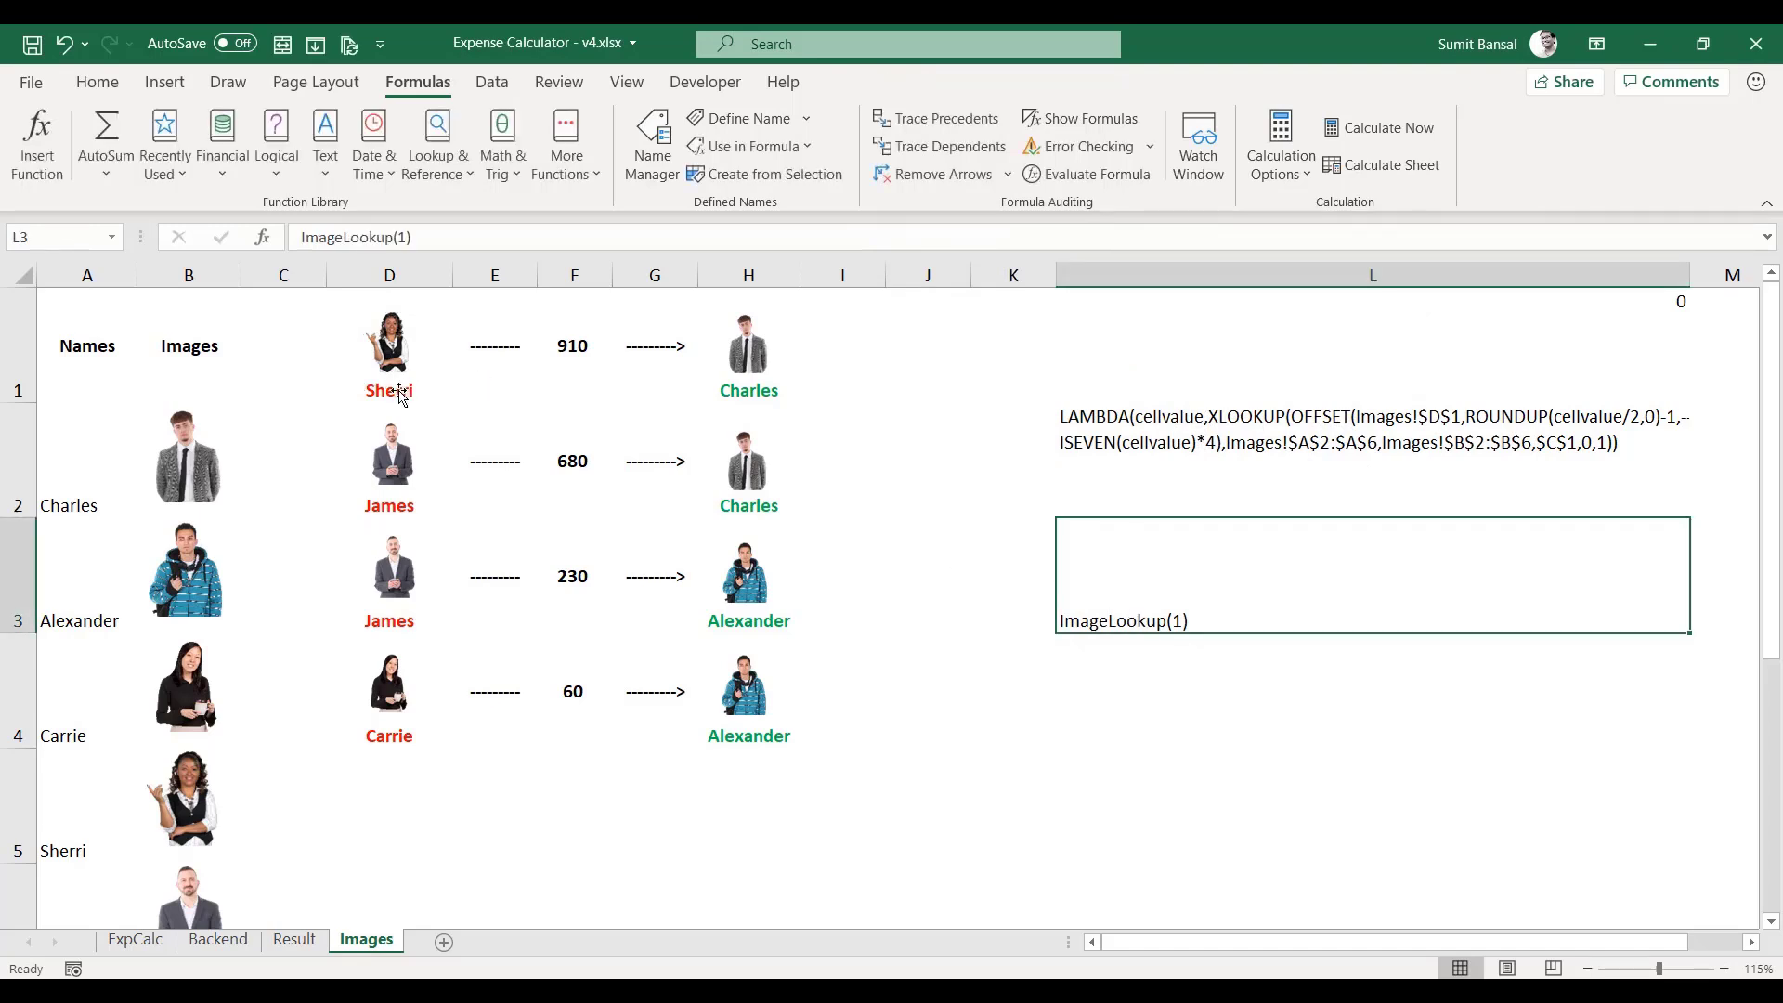
{"action": "left_click", "coordinate": [392, 320]}
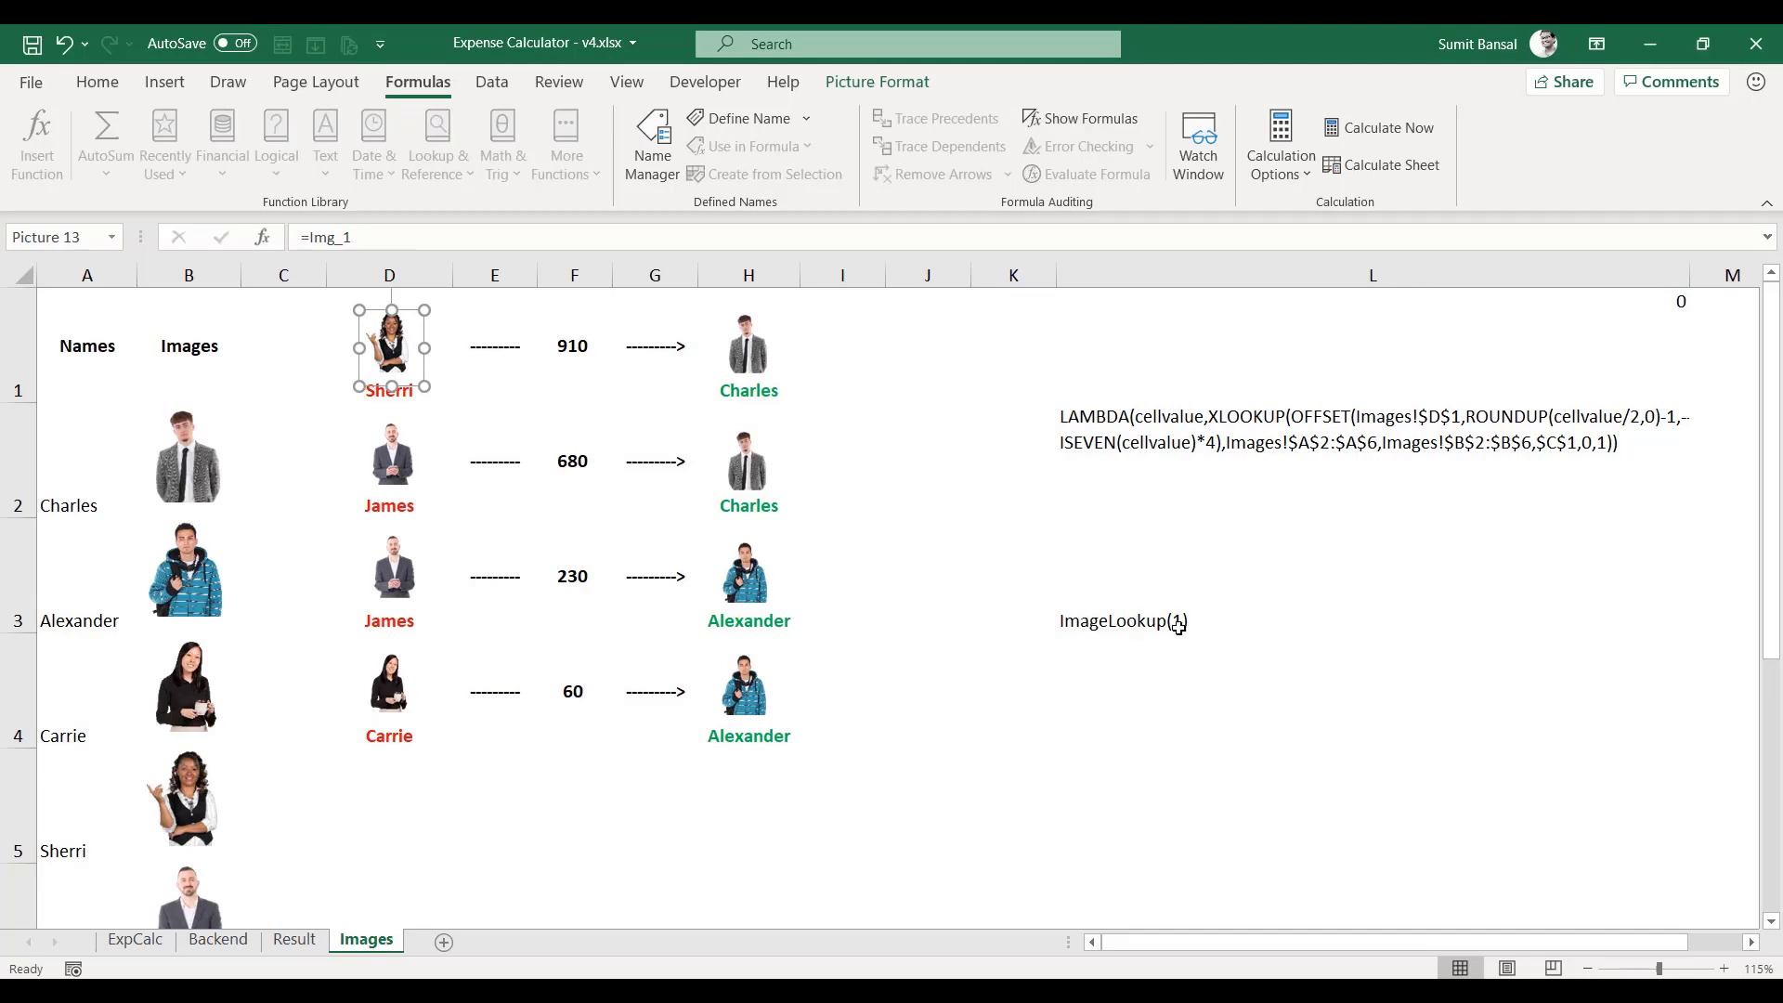
{"action": "left_click", "coordinate": [731, 331]}
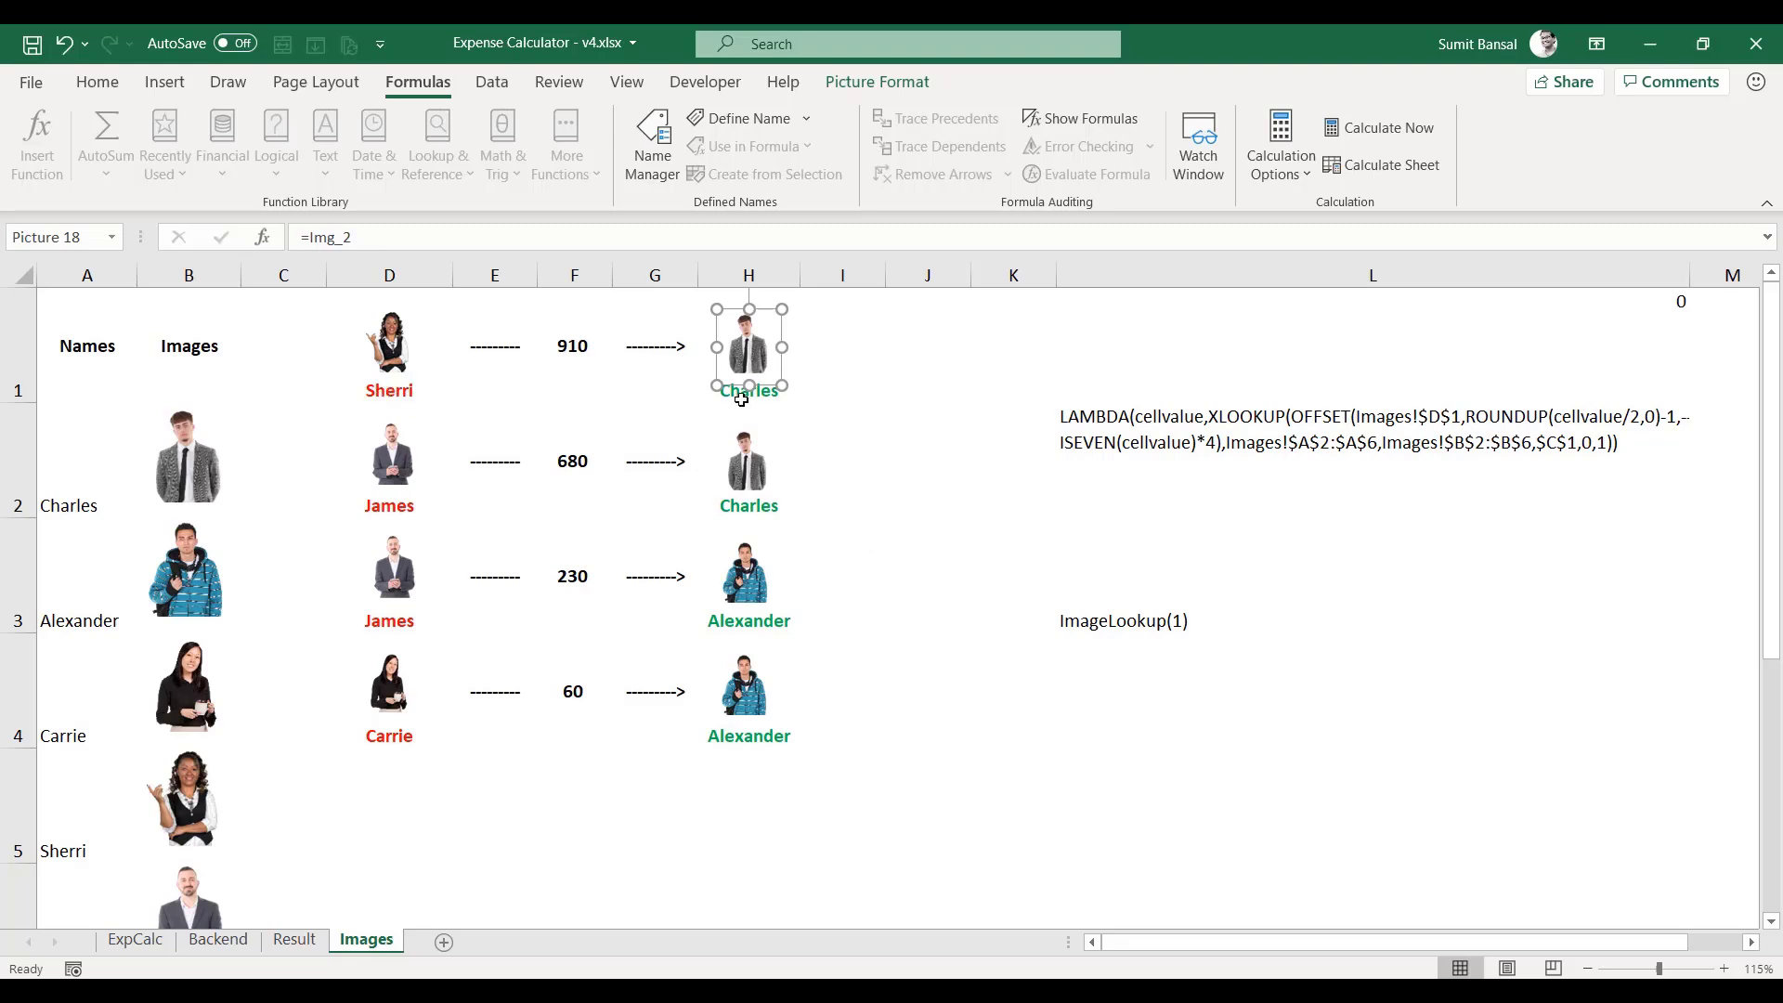
- Examine the OFFSET lookup value inside the XLOOKUP formula in L1, leaving the formula as it is
{"action": "left_click", "coordinate": [1172, 330]}
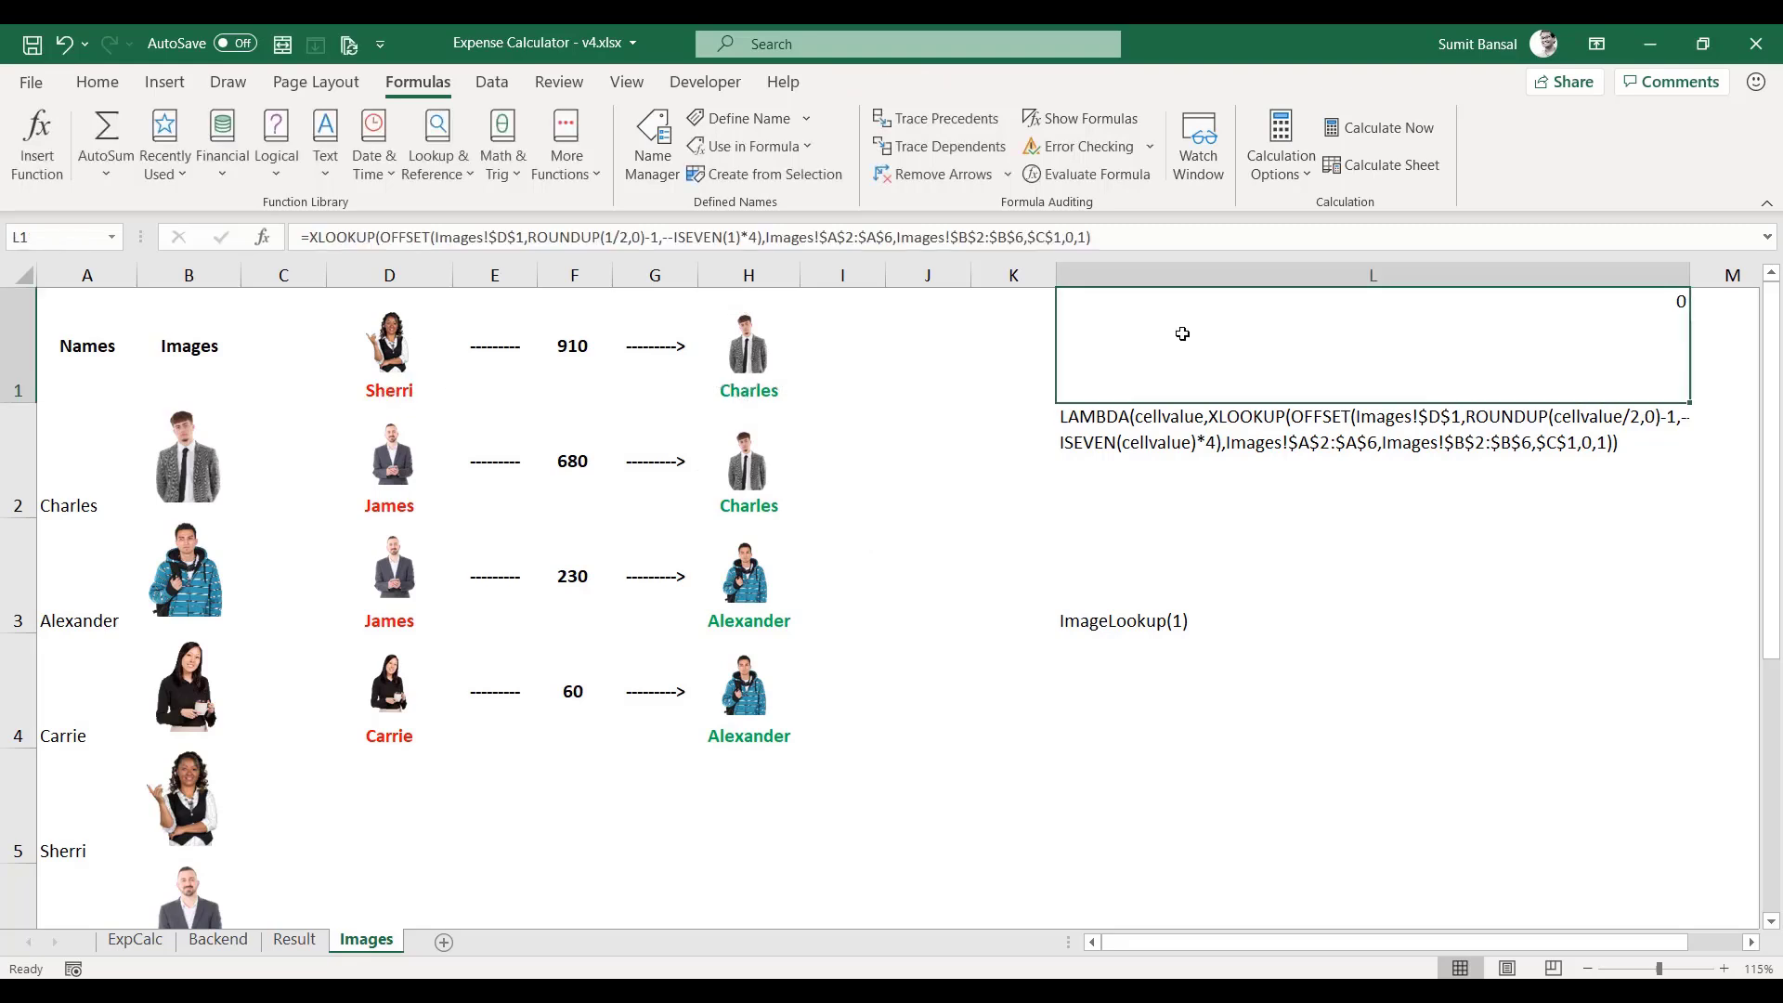
{"action": "key", "text": "F2"}
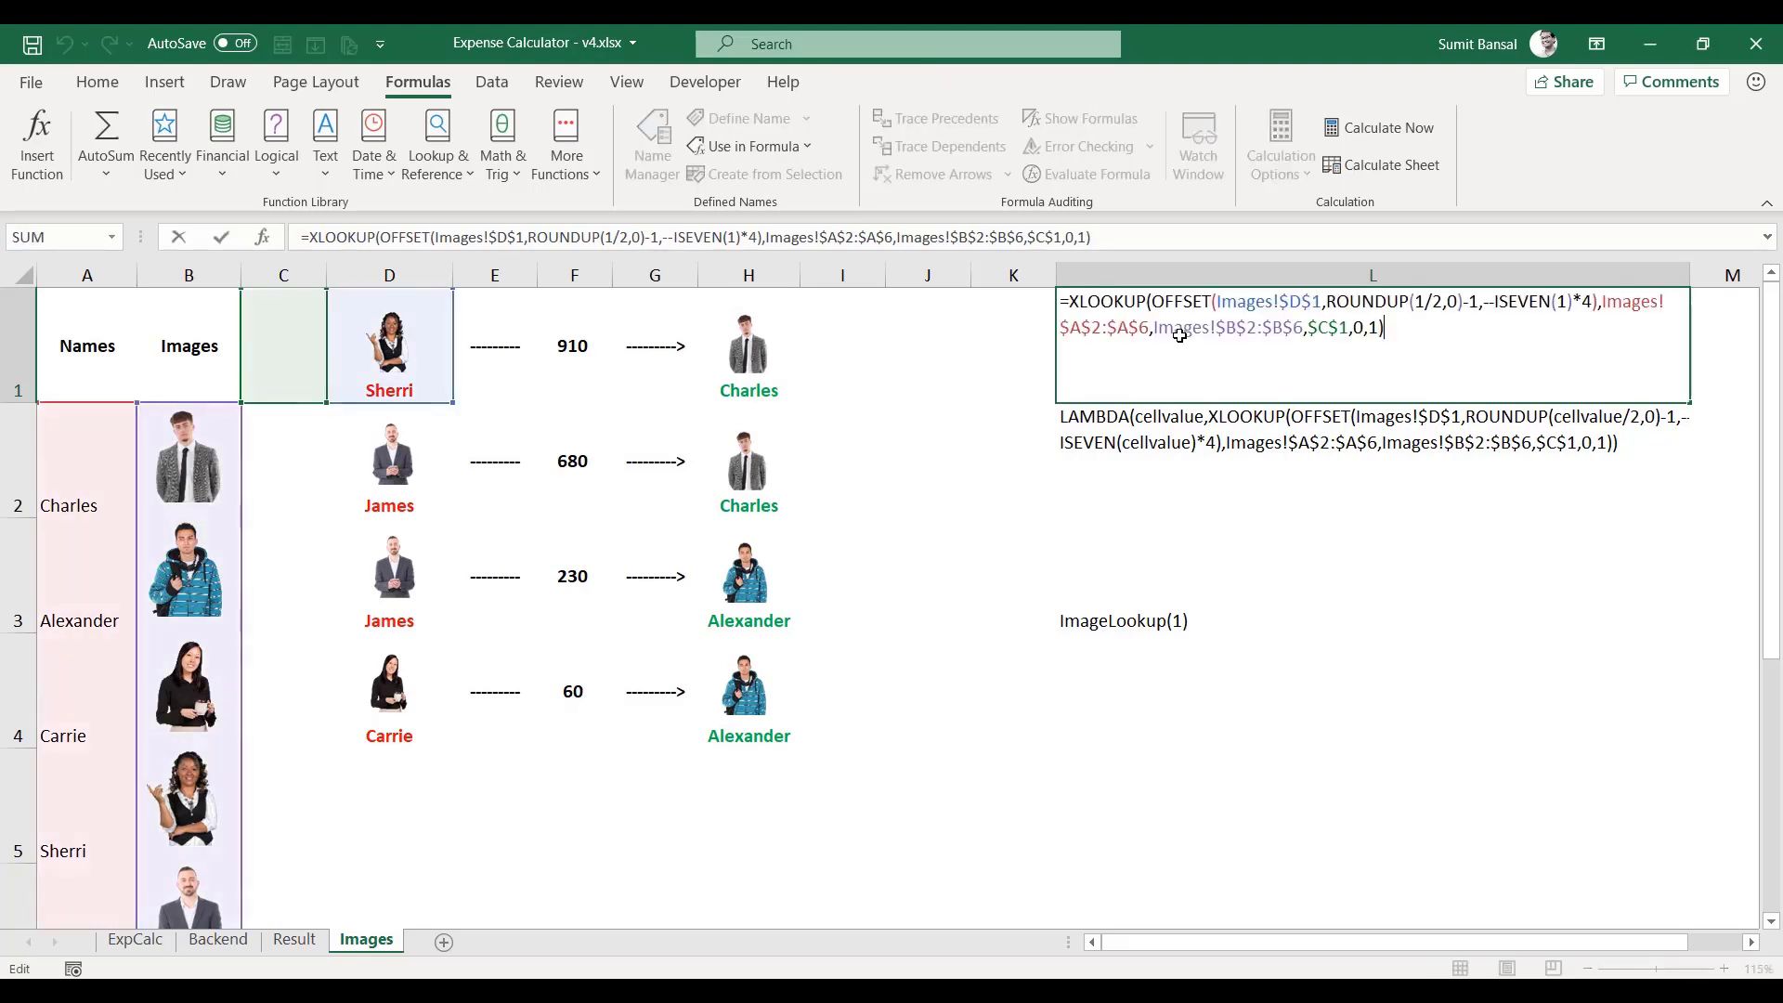
{"action": "left_click_drag", "start_coordinate": [1155, 301], "coordinate": [1598, 301]}
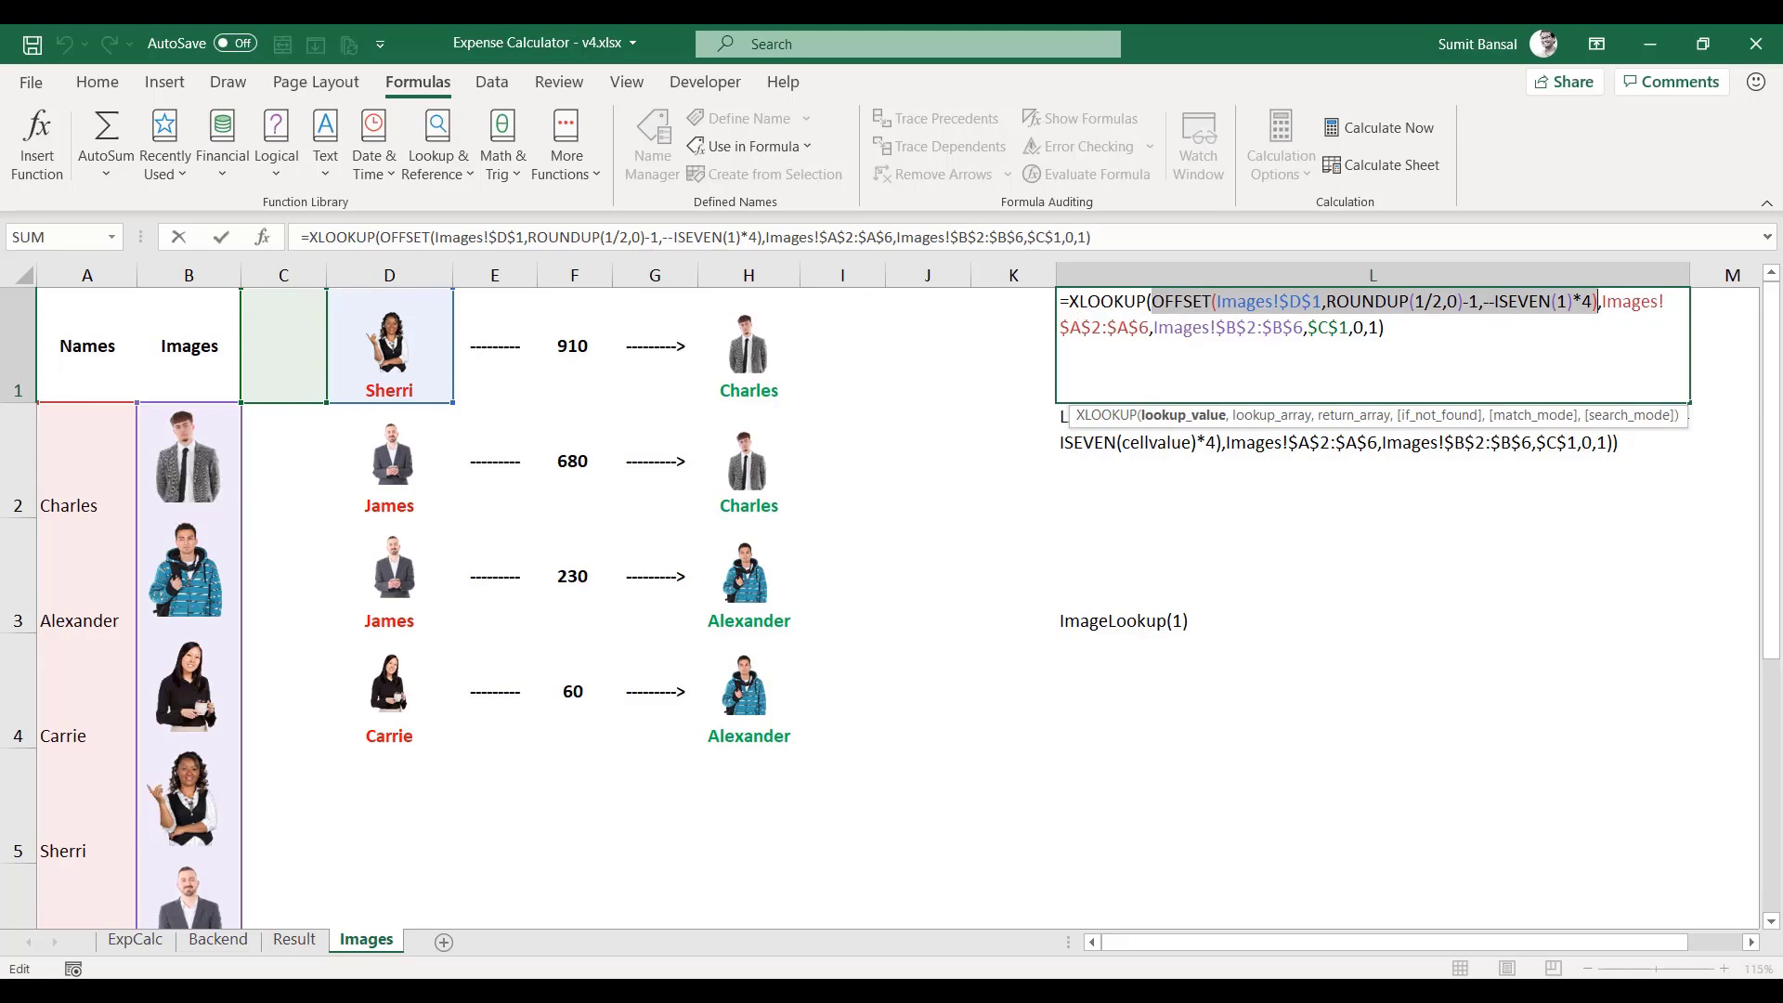
{"action": "key", "text": "Escape"}
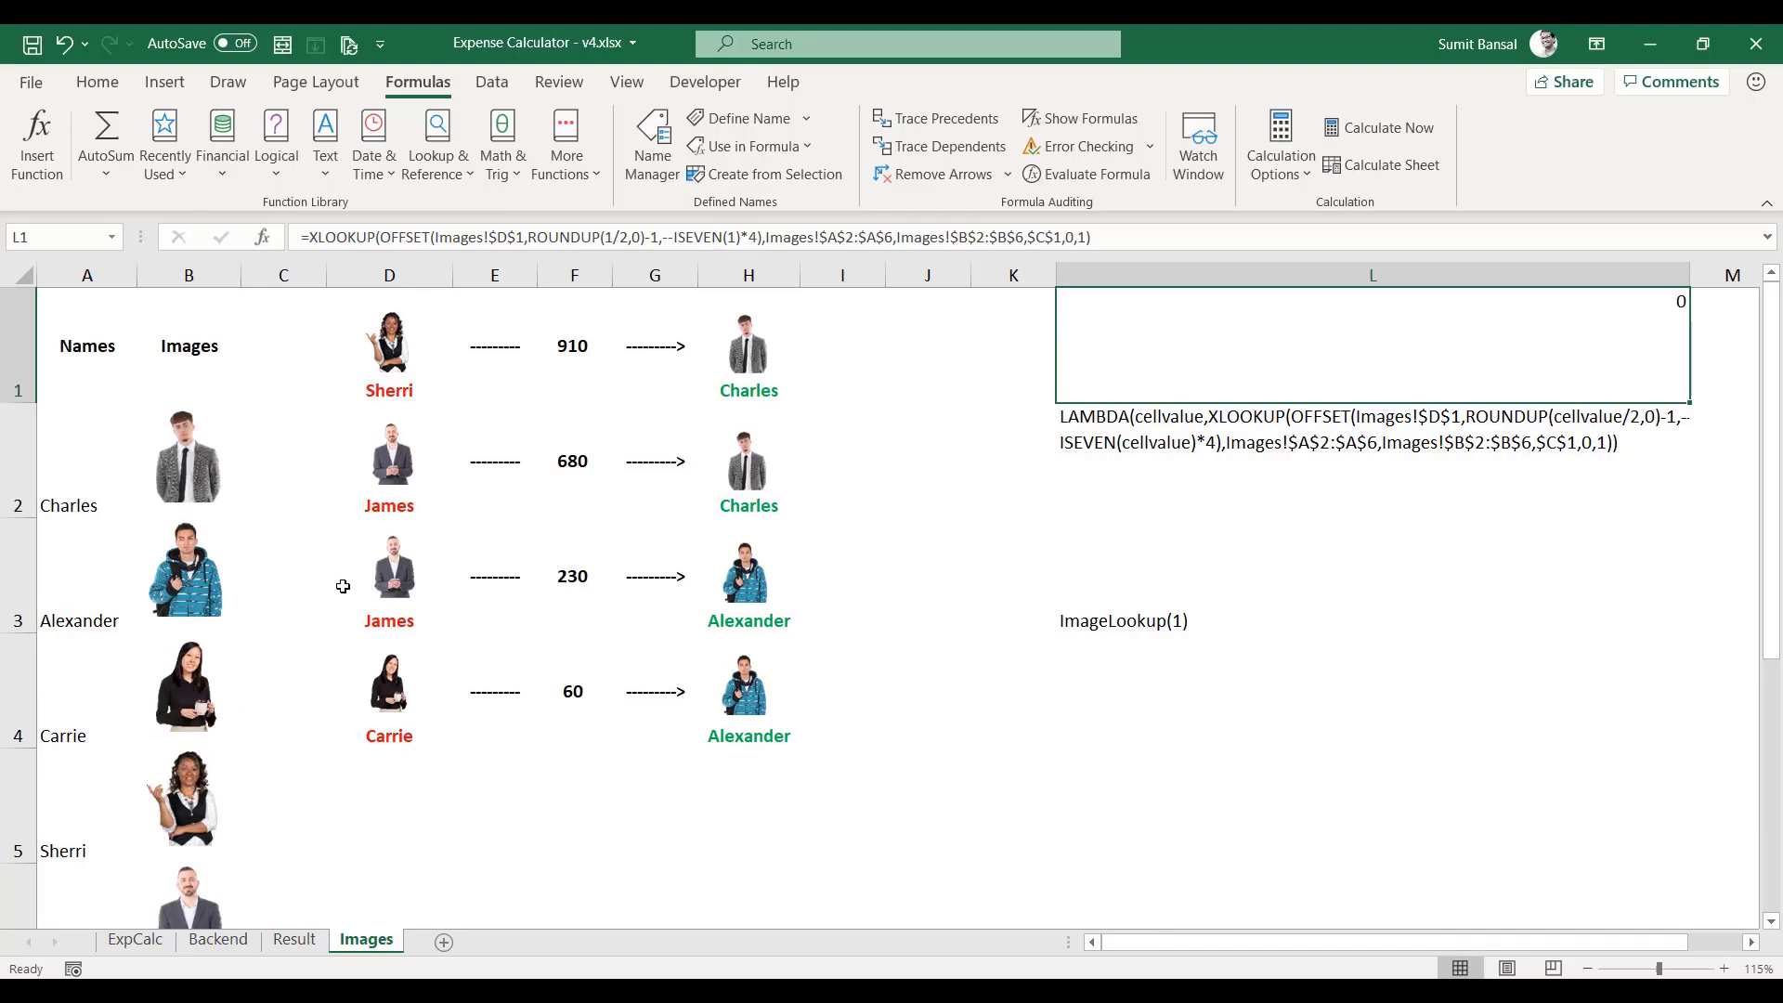
- Compare the full XLOOKUP formula in L1 with the name reference of the picture in D1
{"action": "double_click", "coordinate": [1163, 343]}
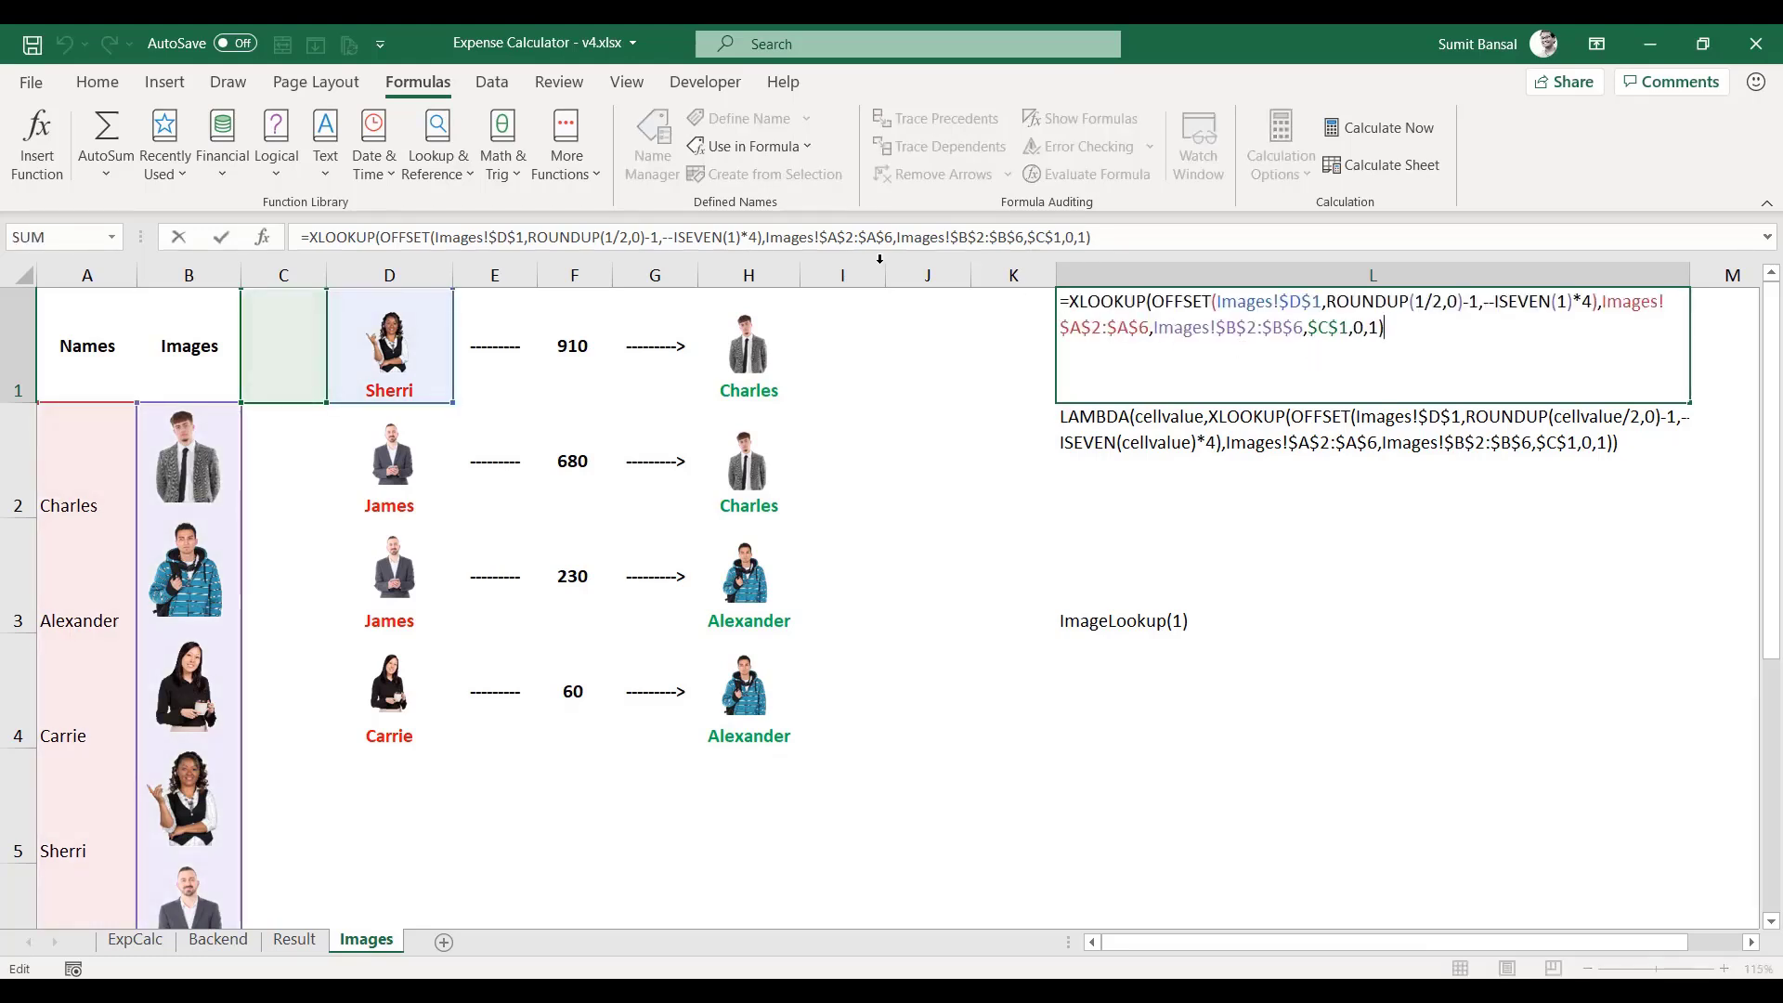
{"action": "key", "text": "Escape"}
{"action": "left_click", "coordinate": [389, 343]}
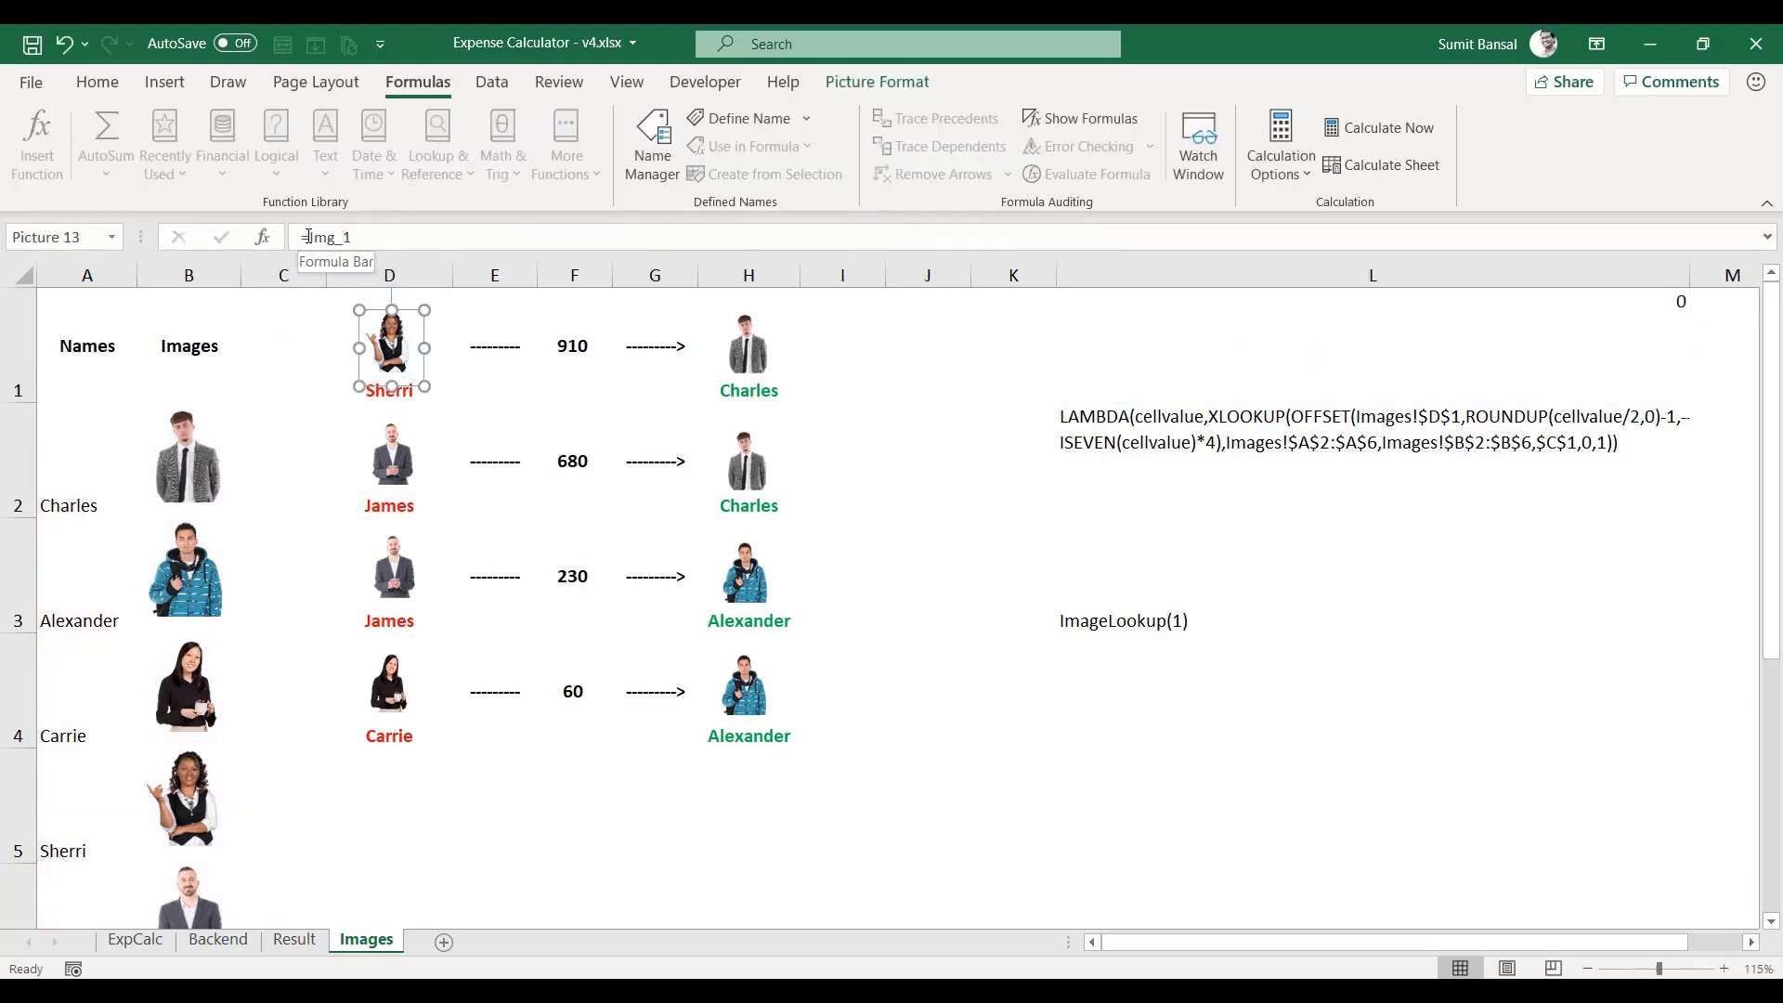
{"action": "double_click", "coordinate": [1126, 331]}
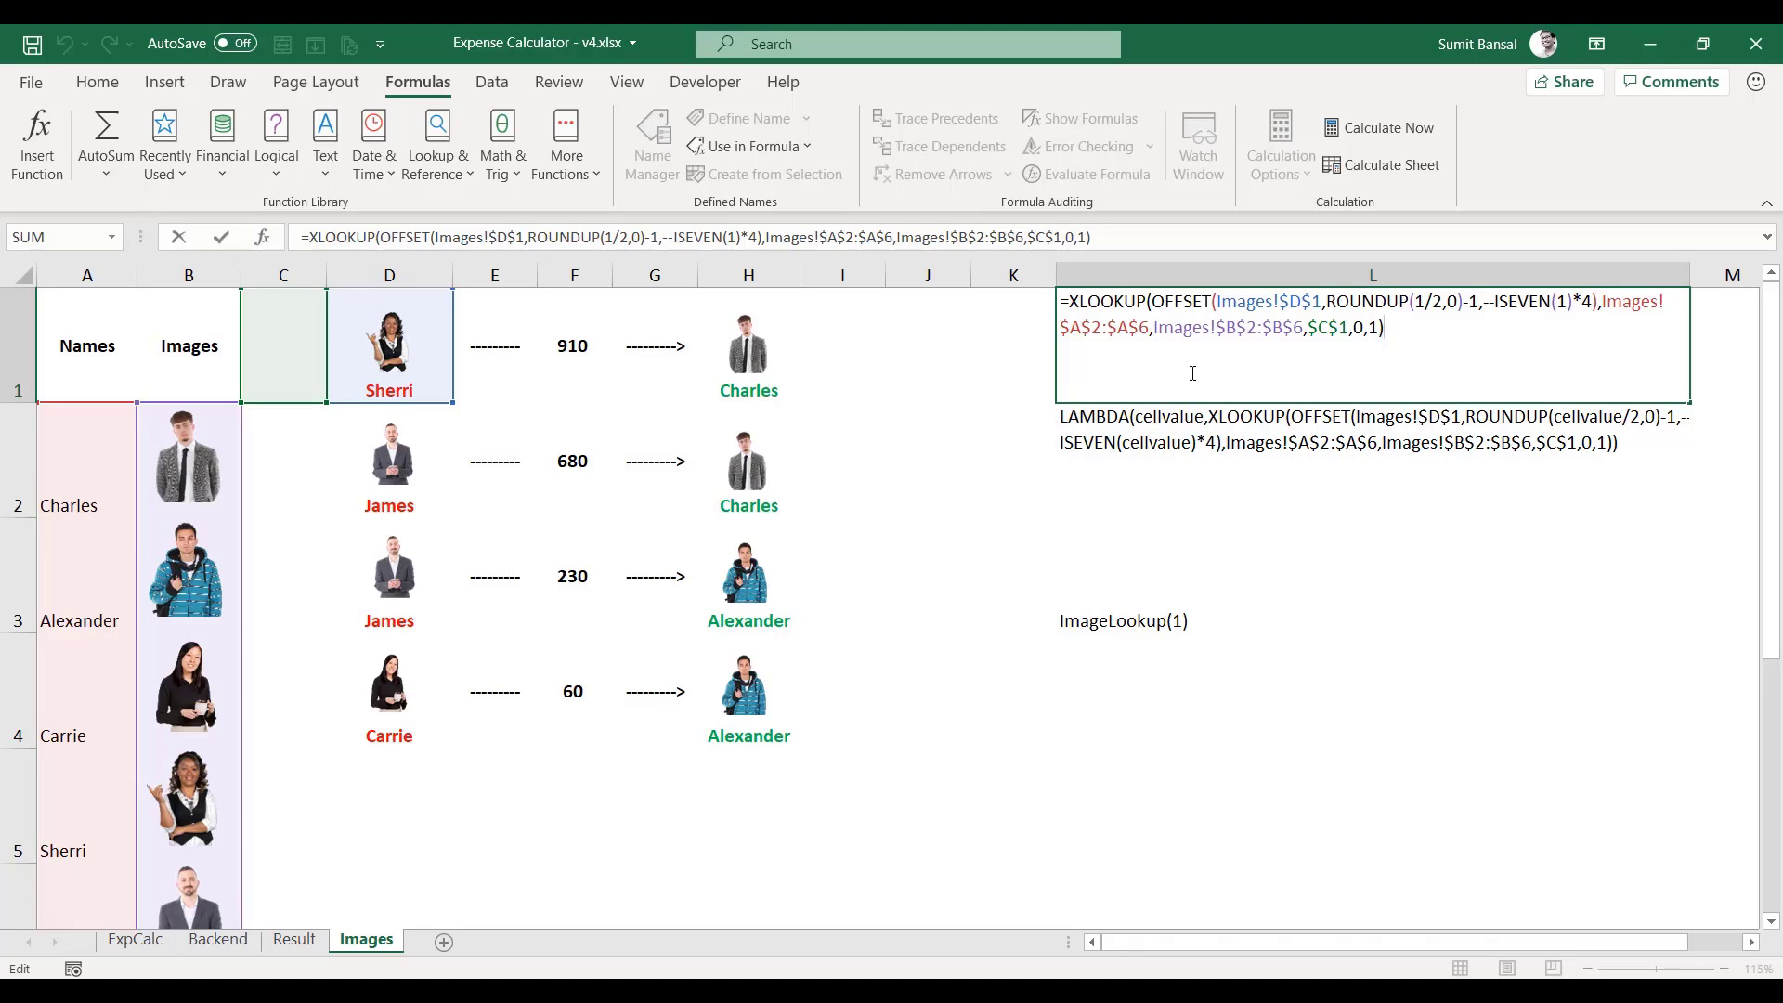
{"action": "key", "text": "Escape"}
- Examine the LAMBDA formula in L2, including its XLOOKUP part and each use of the cellvalue parameter
{"action": "left_click", "coordinate": [1193, 438]}
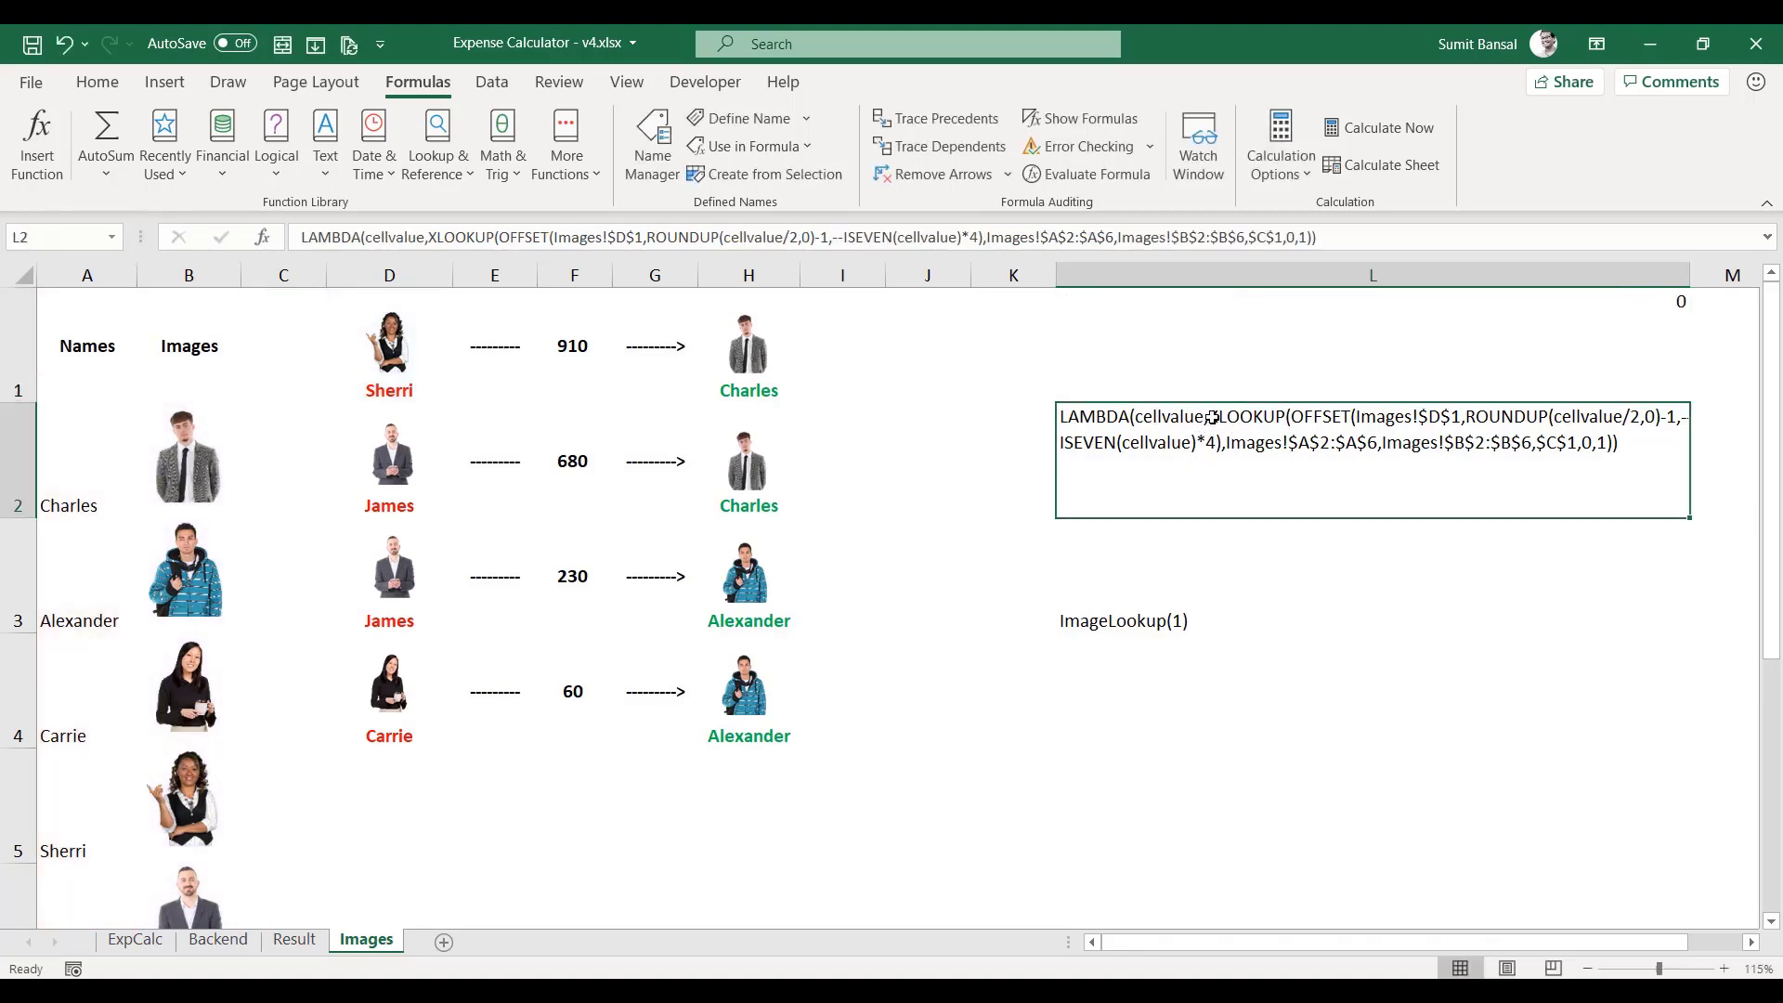
{"action": "double_click", "coordinate": [1212, 417]}
{"action": "left_click", "coordinate": [1312, 467], "text": "shift"}
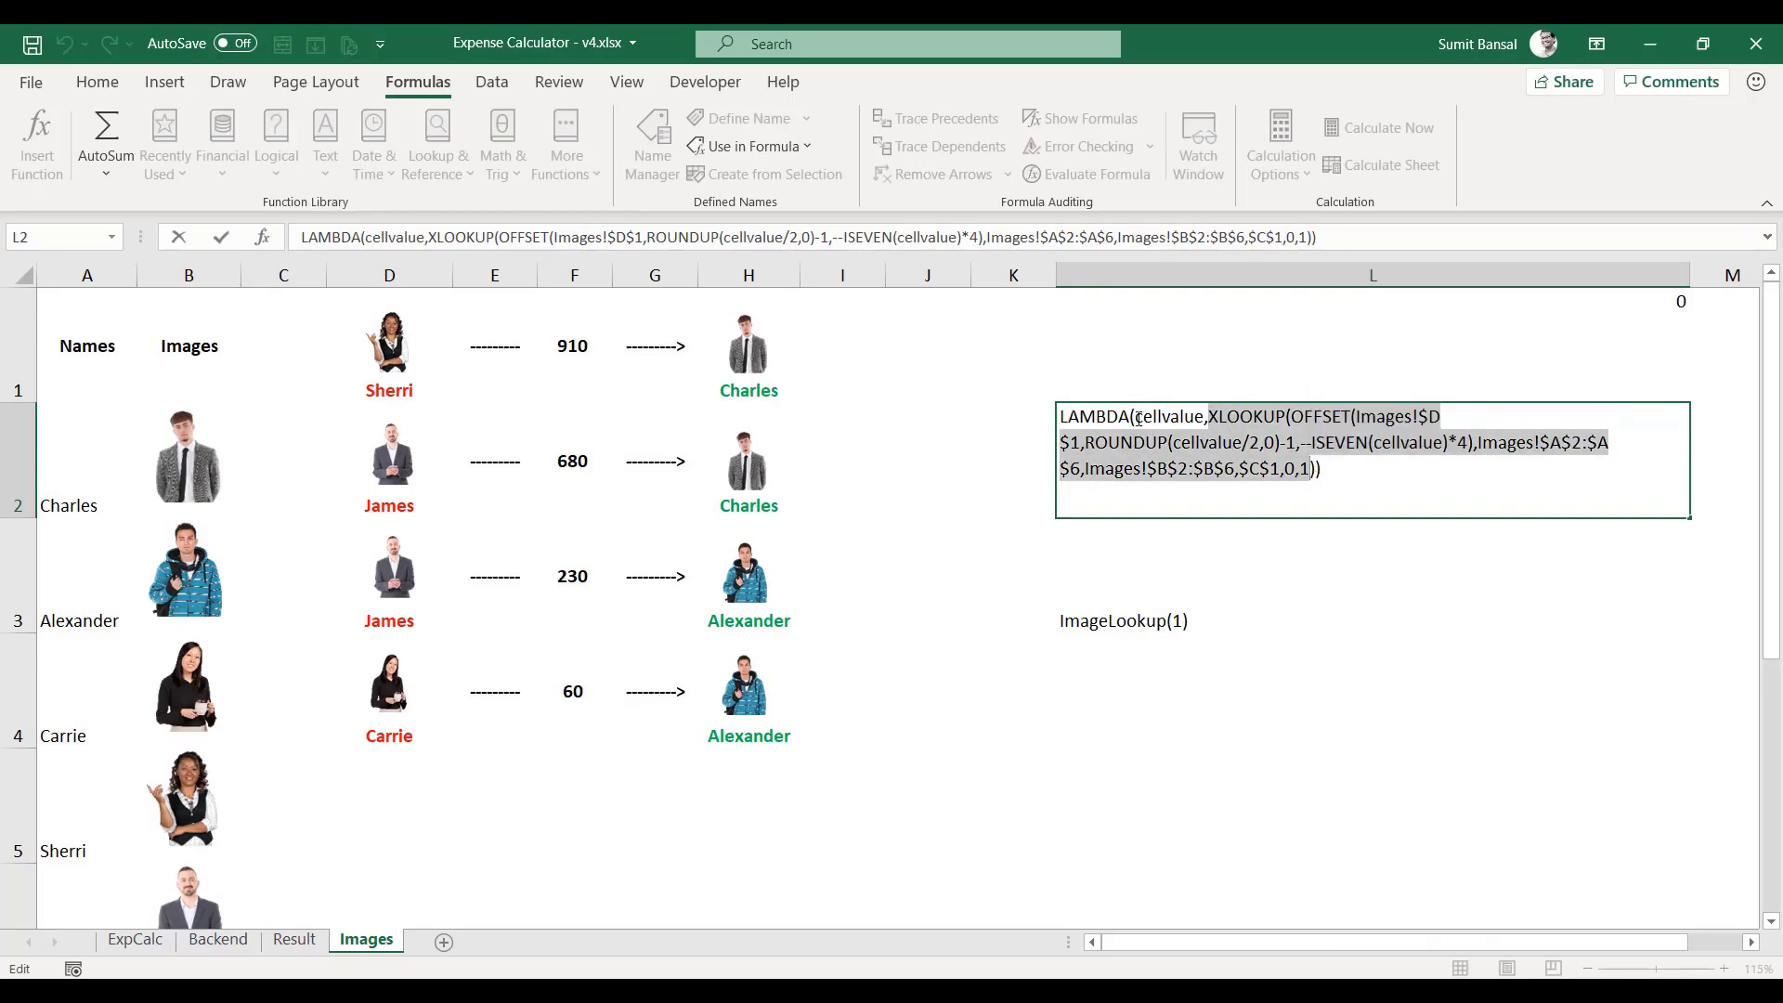
{"action": "left_click_drag", "start_coordinate": [1134, 416], "coordinate": [1204, 417]}
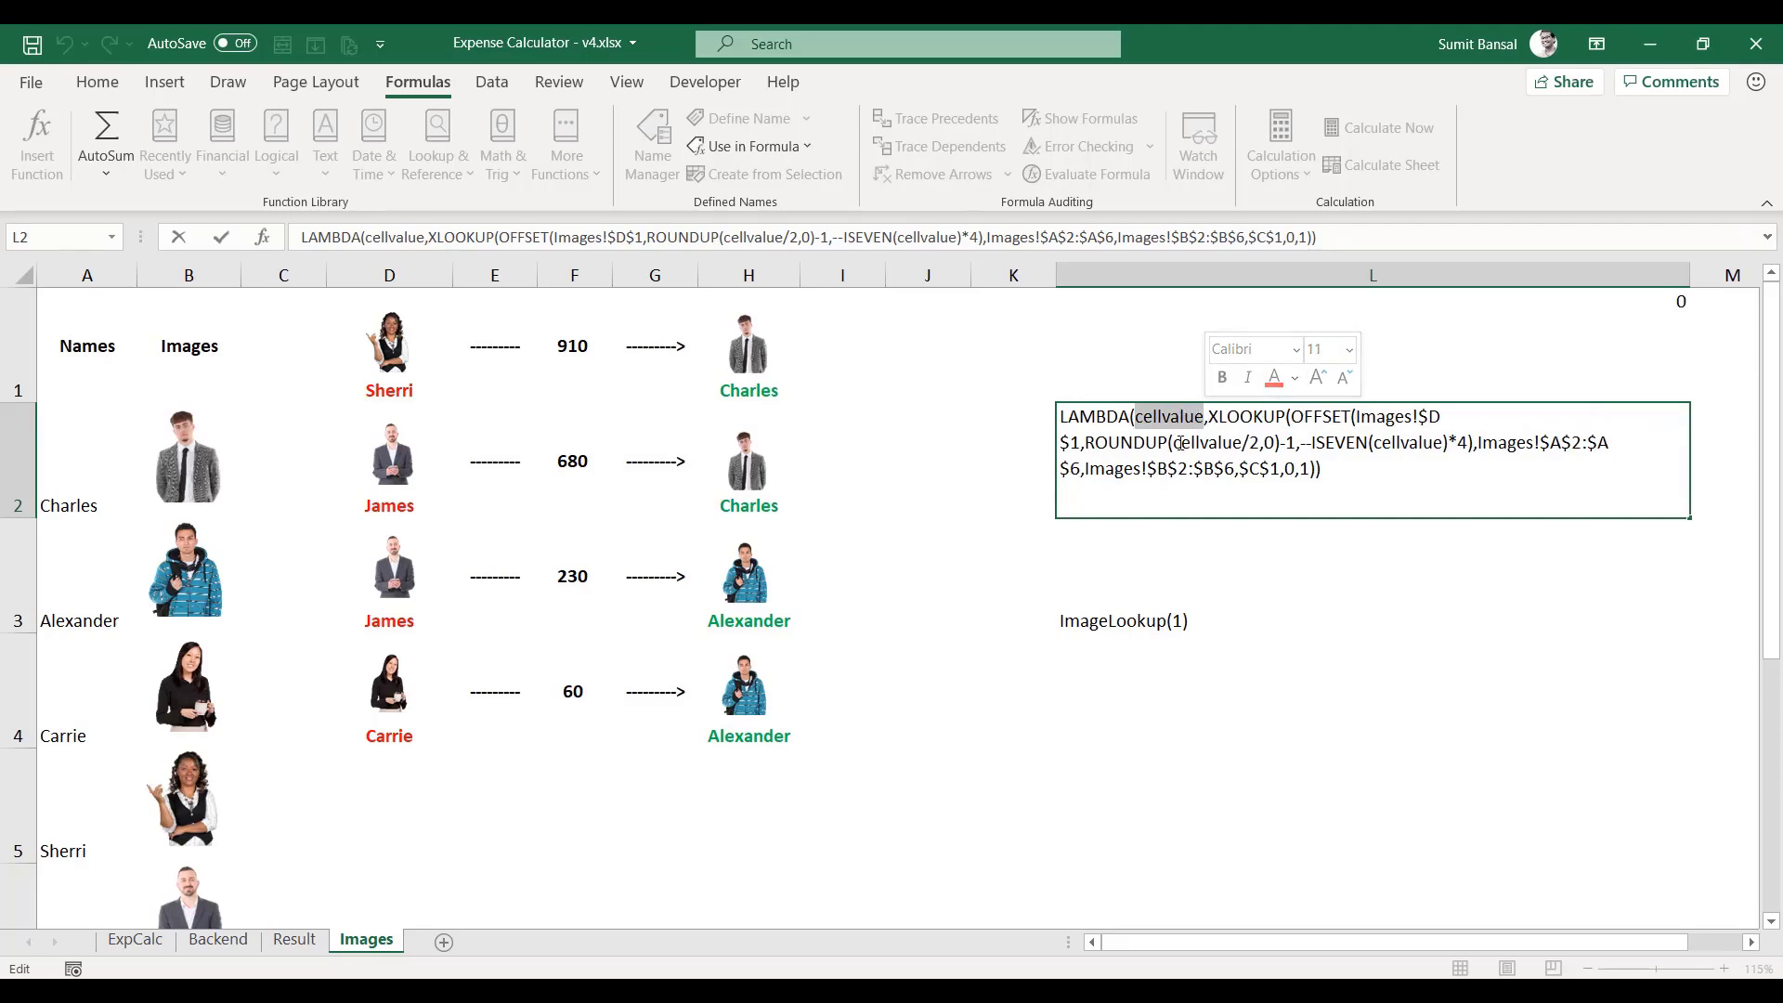
{"action": "double_click", "coordinate": [1177, 442]}
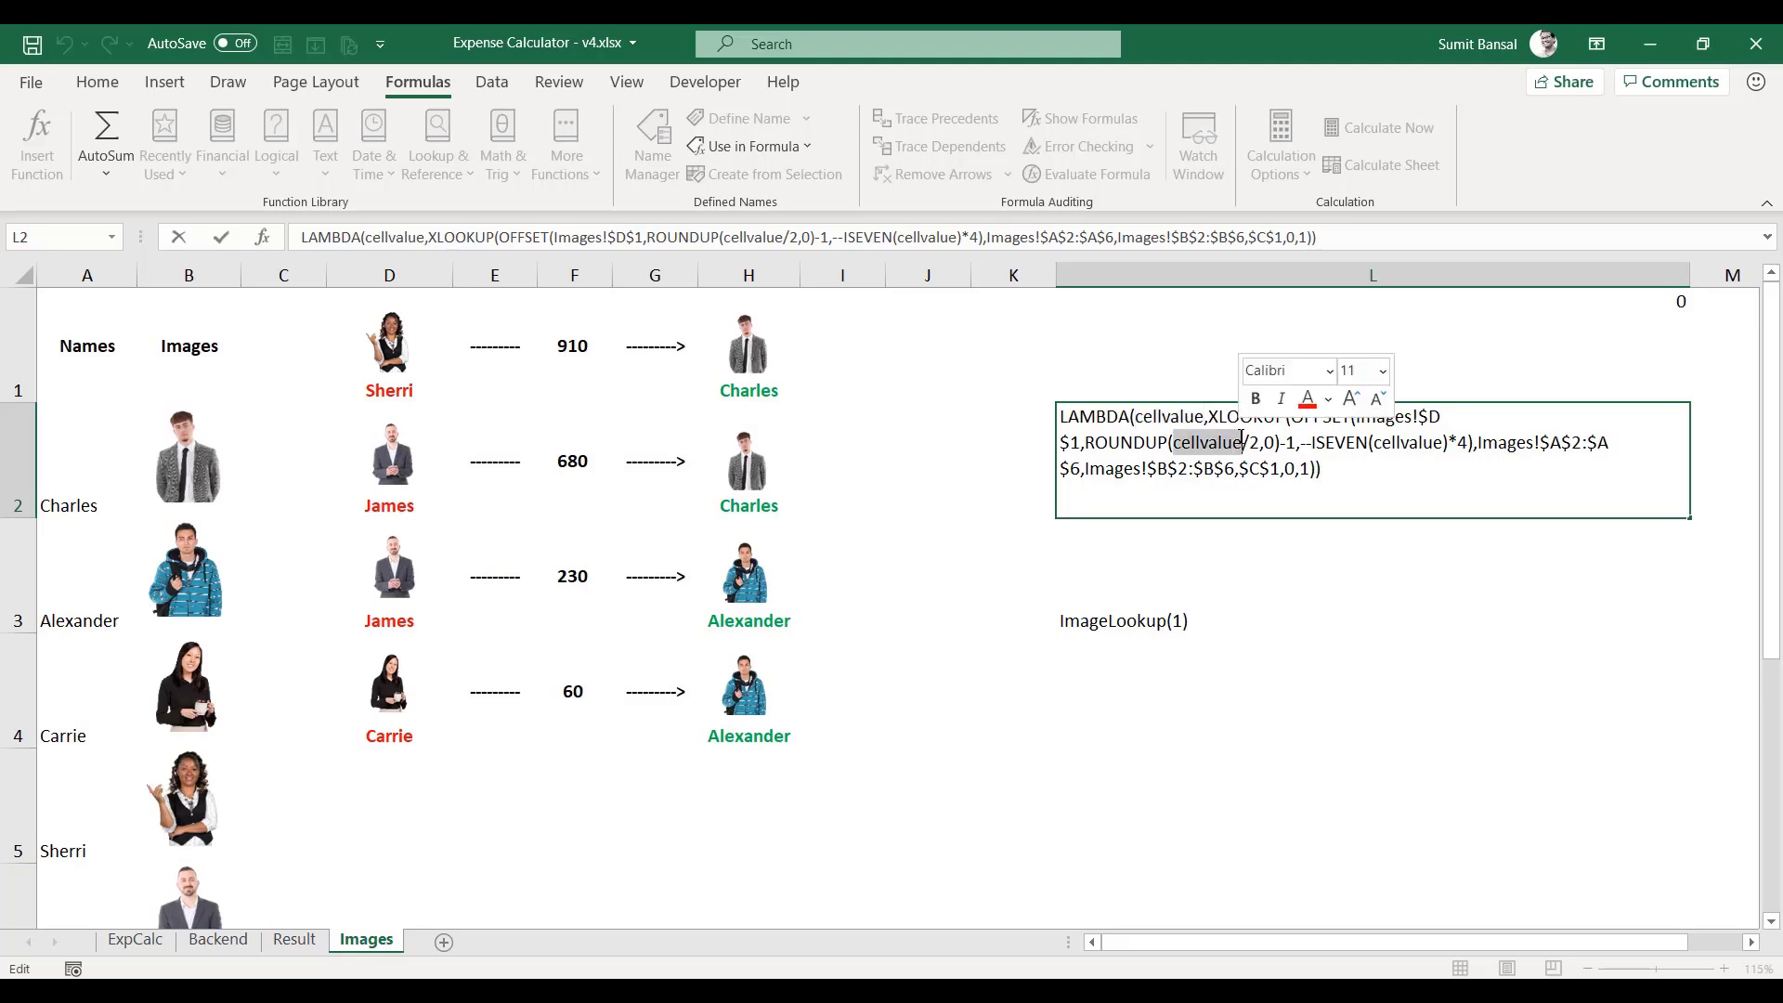
{"action": "double_click", "coordinate": [1382, 442]}
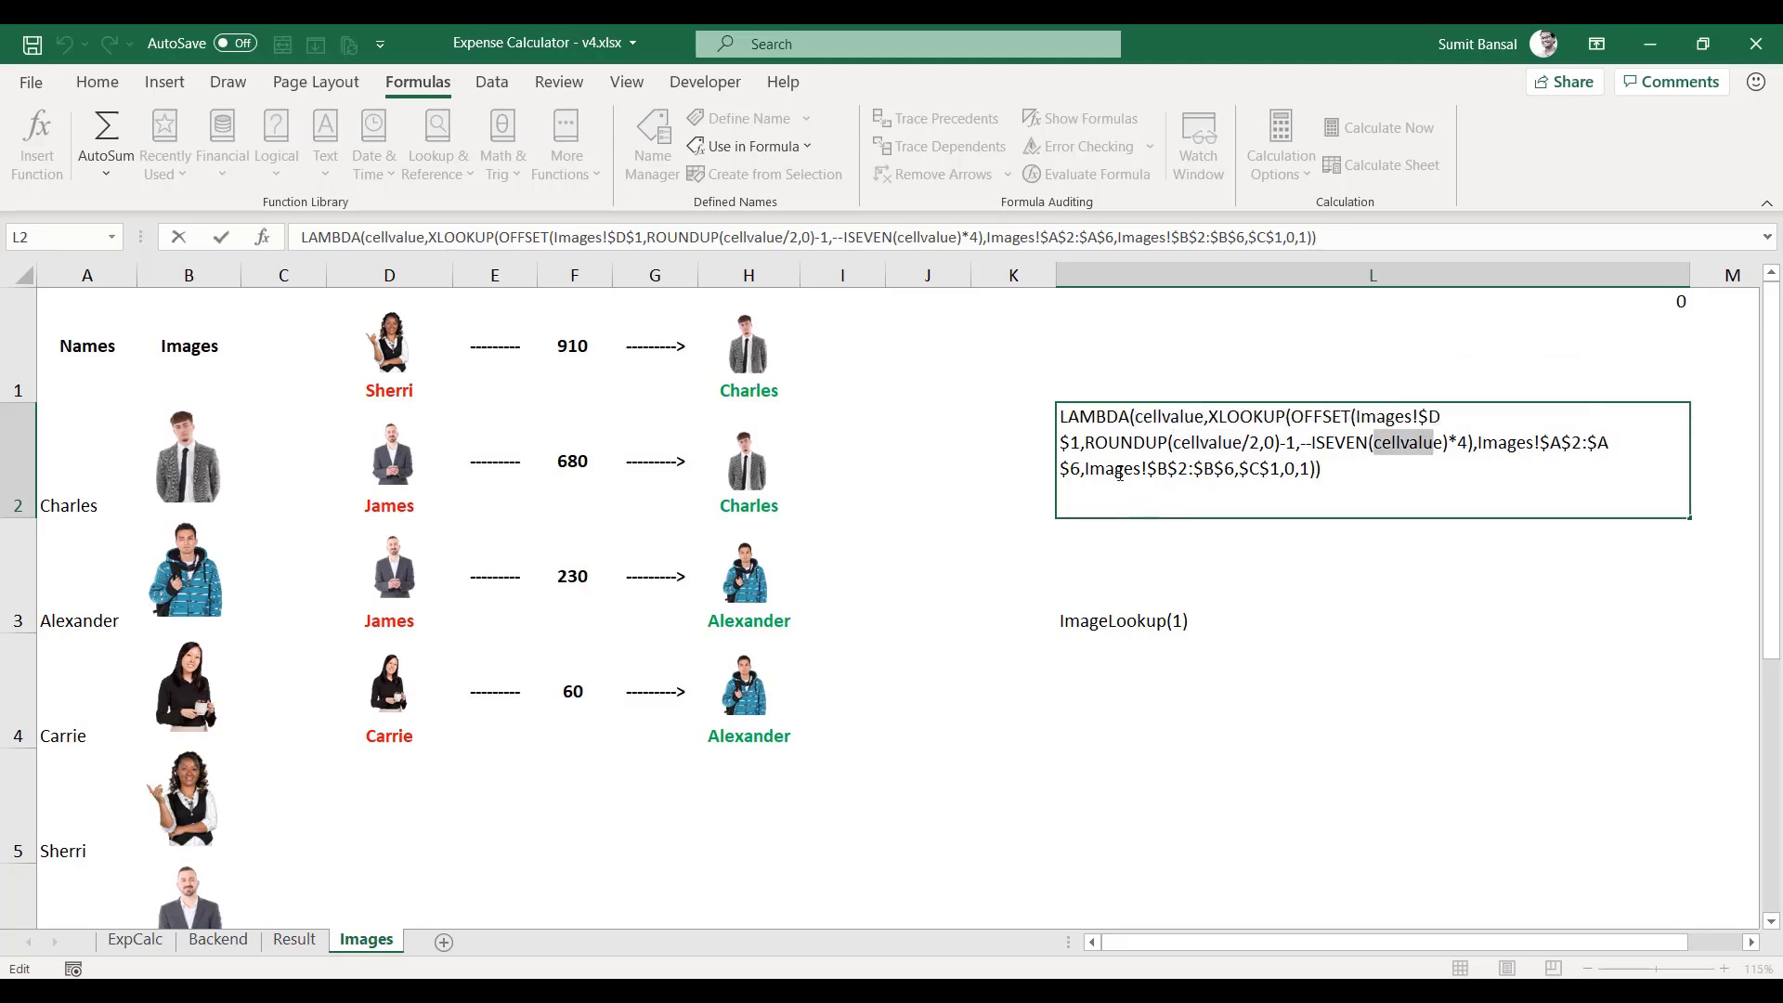
{"action": "key", "text": "Escape"}
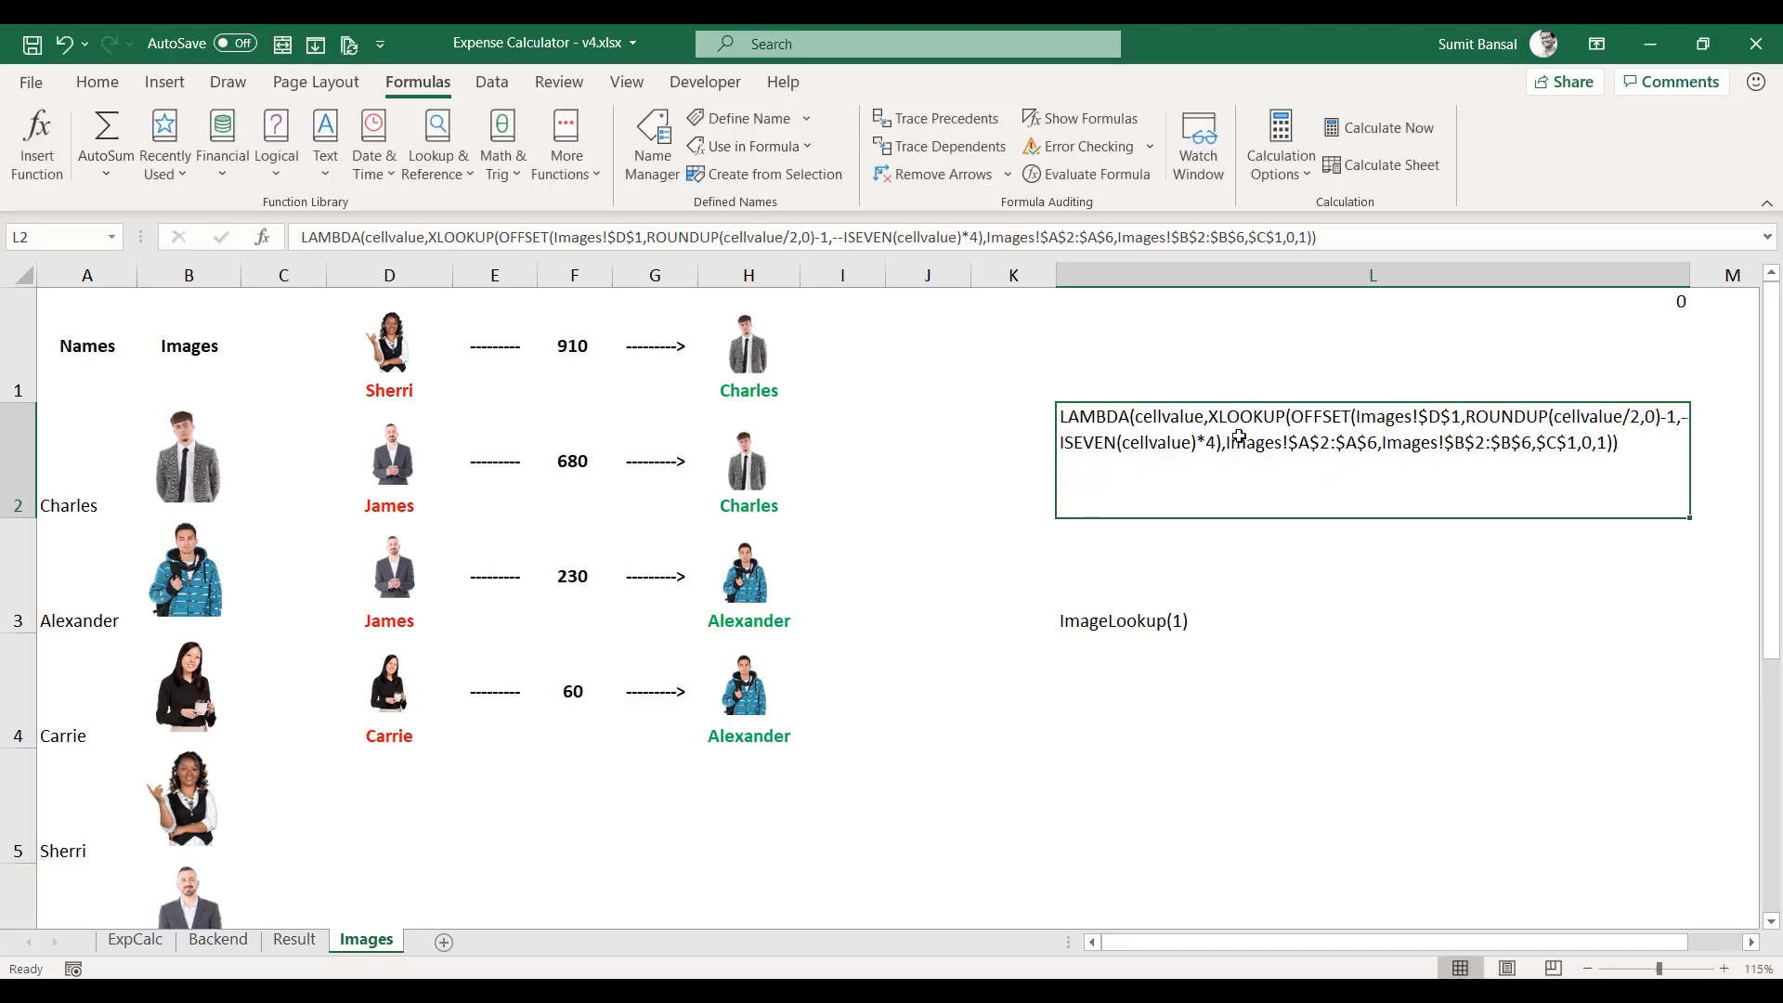
- Check how the D1 picture's reference relates to ImageLookup(1) in L3, and inspect the reference behind the H1 picture
{"action": "left_click", "coordinate": [416, 360]}
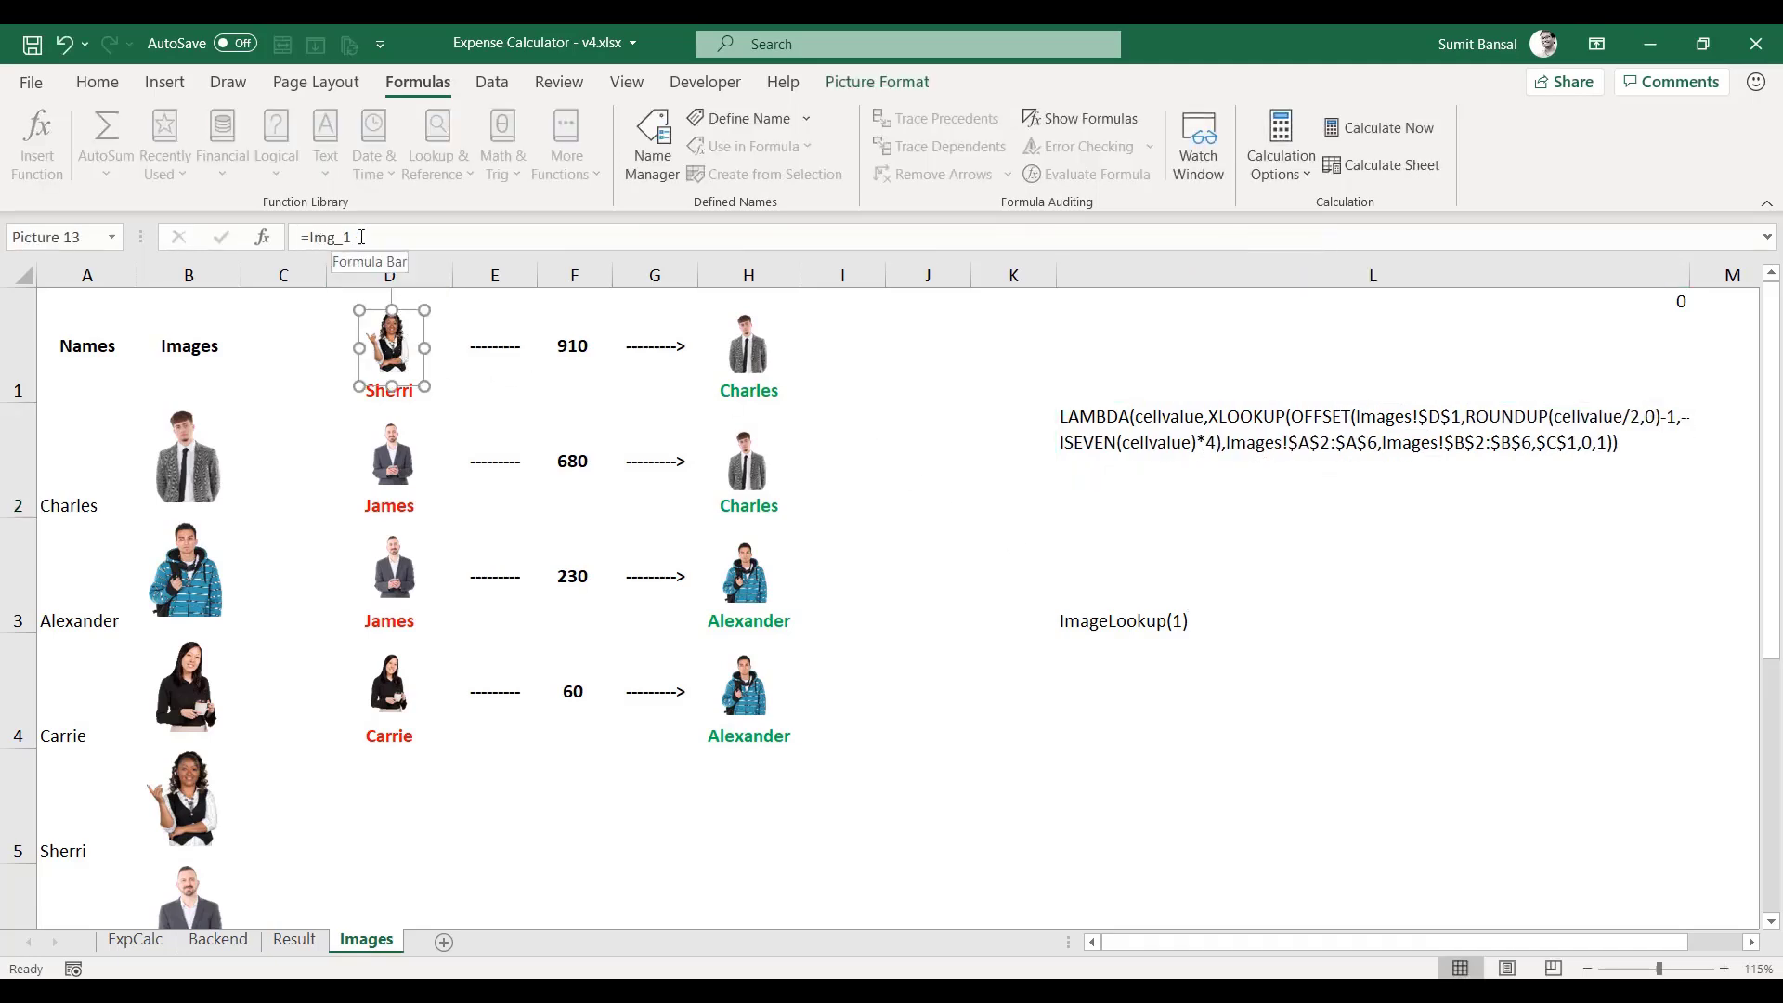
{"action": "left_click", "coordinate": [1109, 629]}
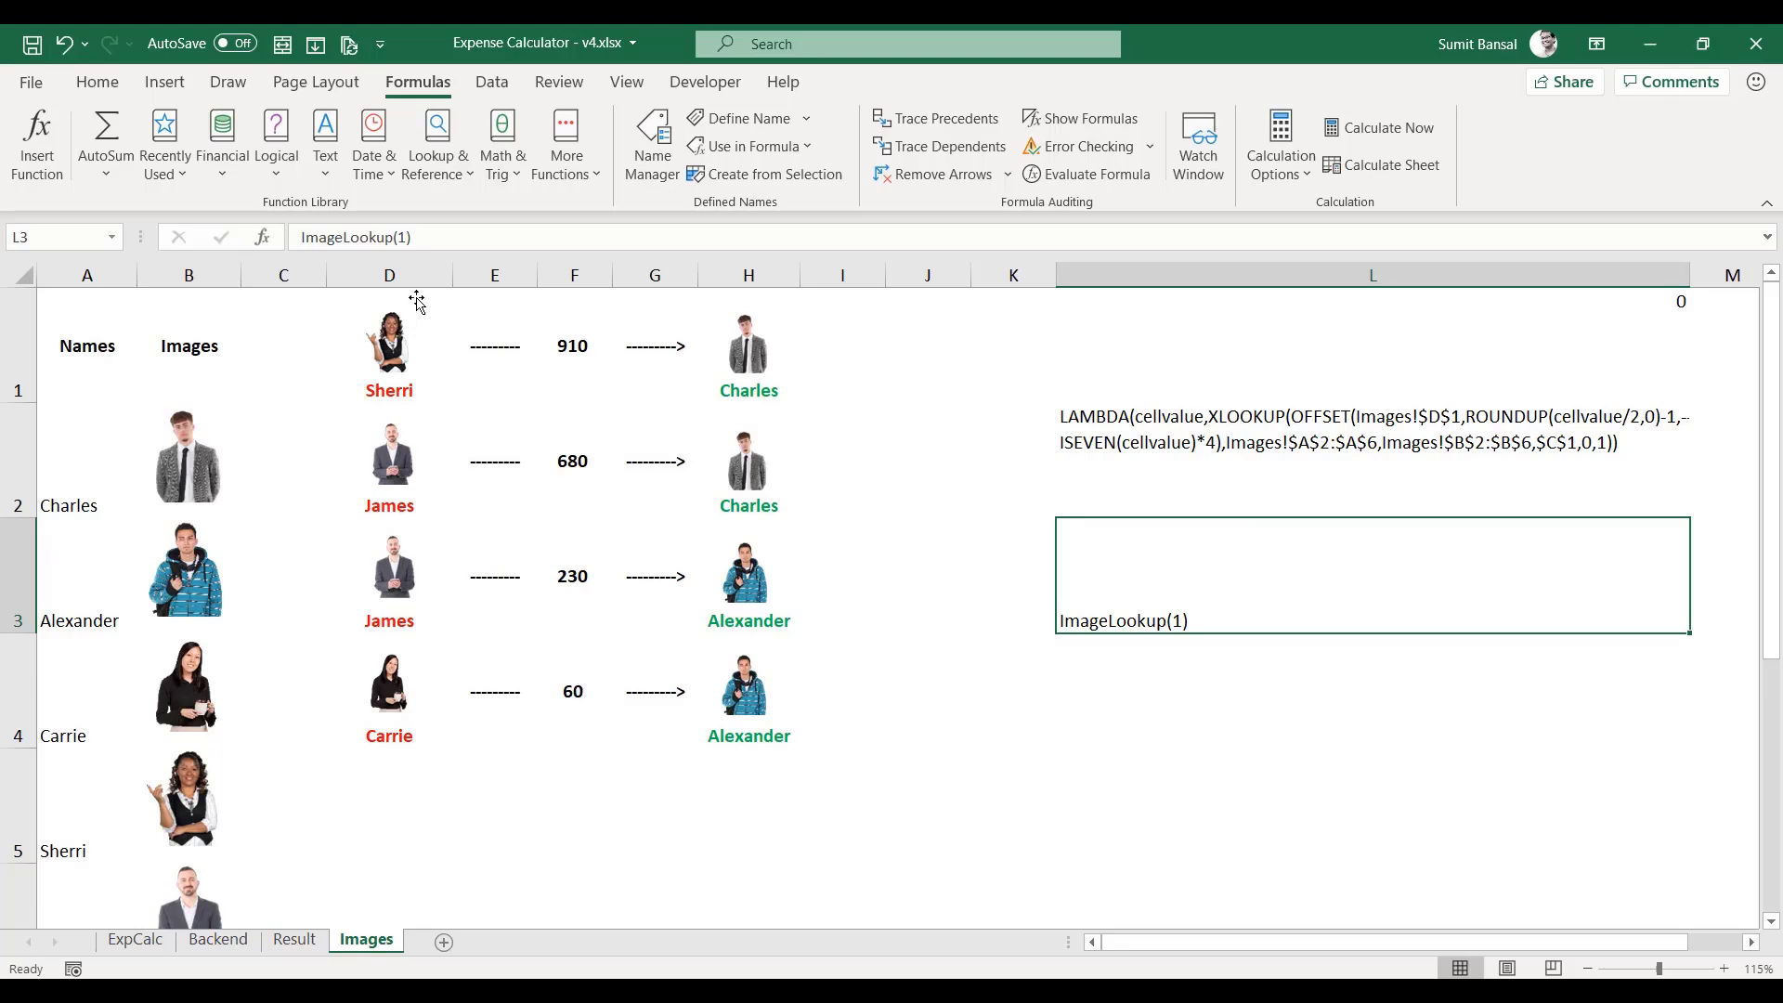
{"action": "left_click", "coordinate": [754, 345]}
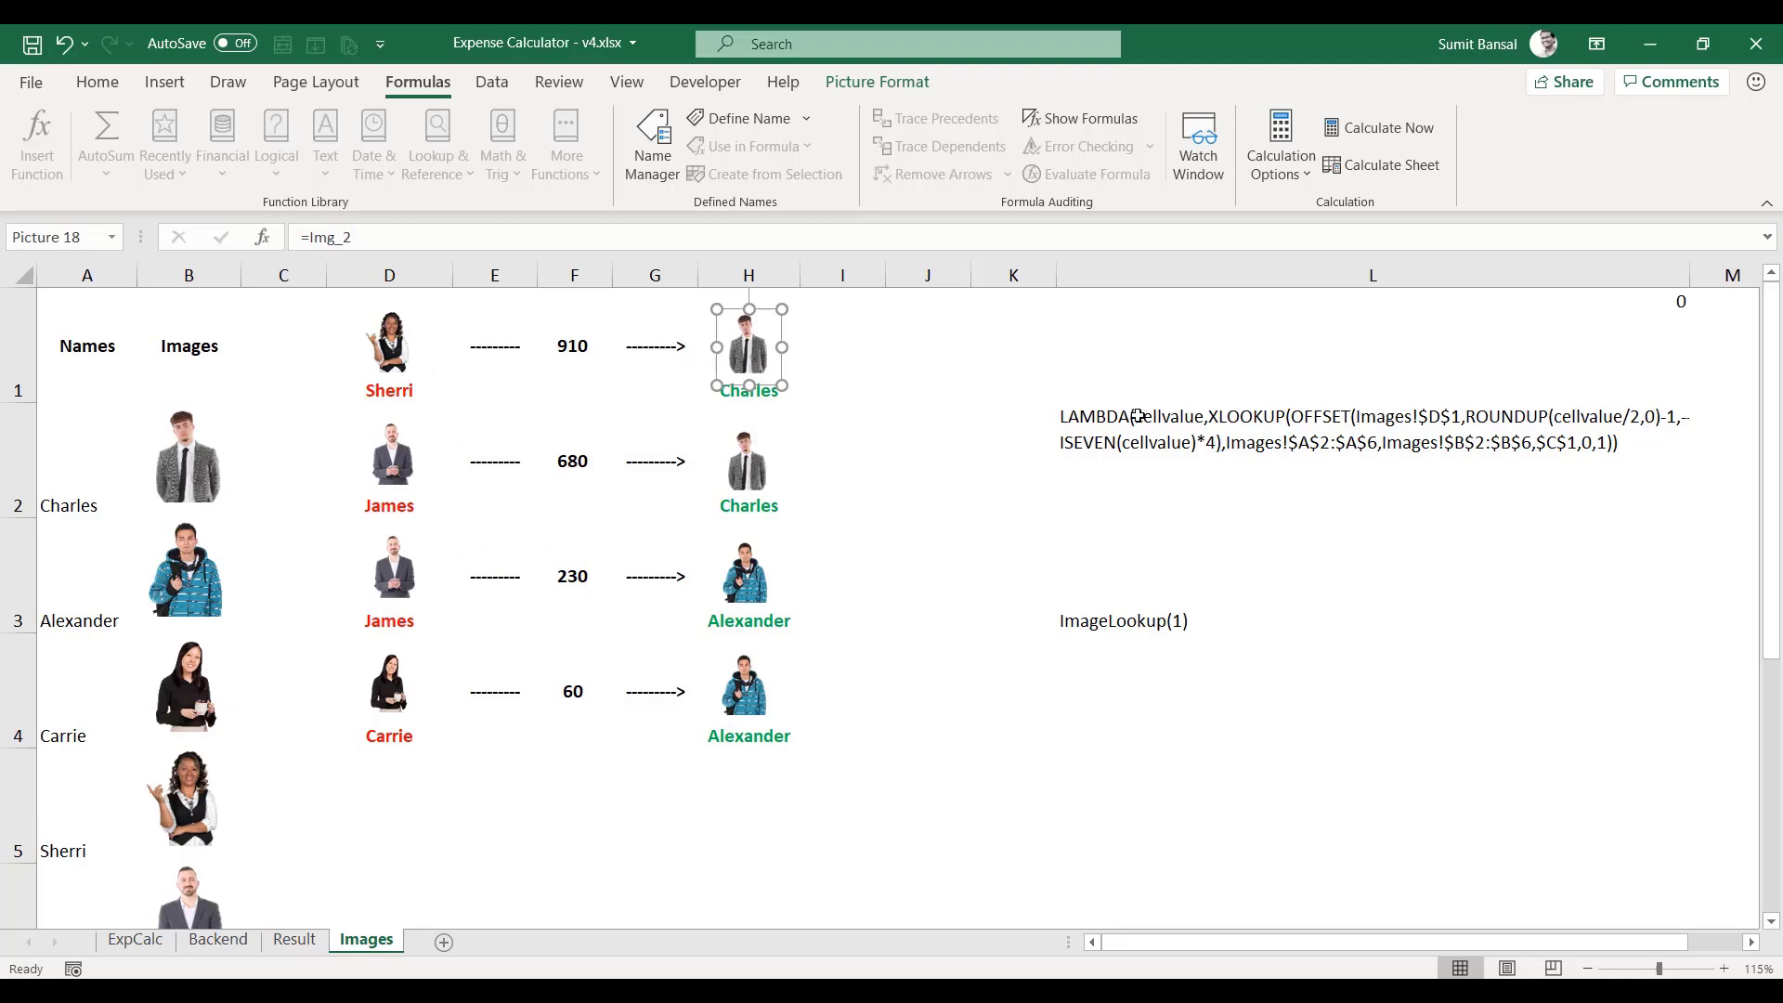
- Compare the LAMBDA text in L2 with the Img_1 and ImageLookup name definitions, and close the list of defined names
{"action": "left_click", "coordinate": [1136, 431]}
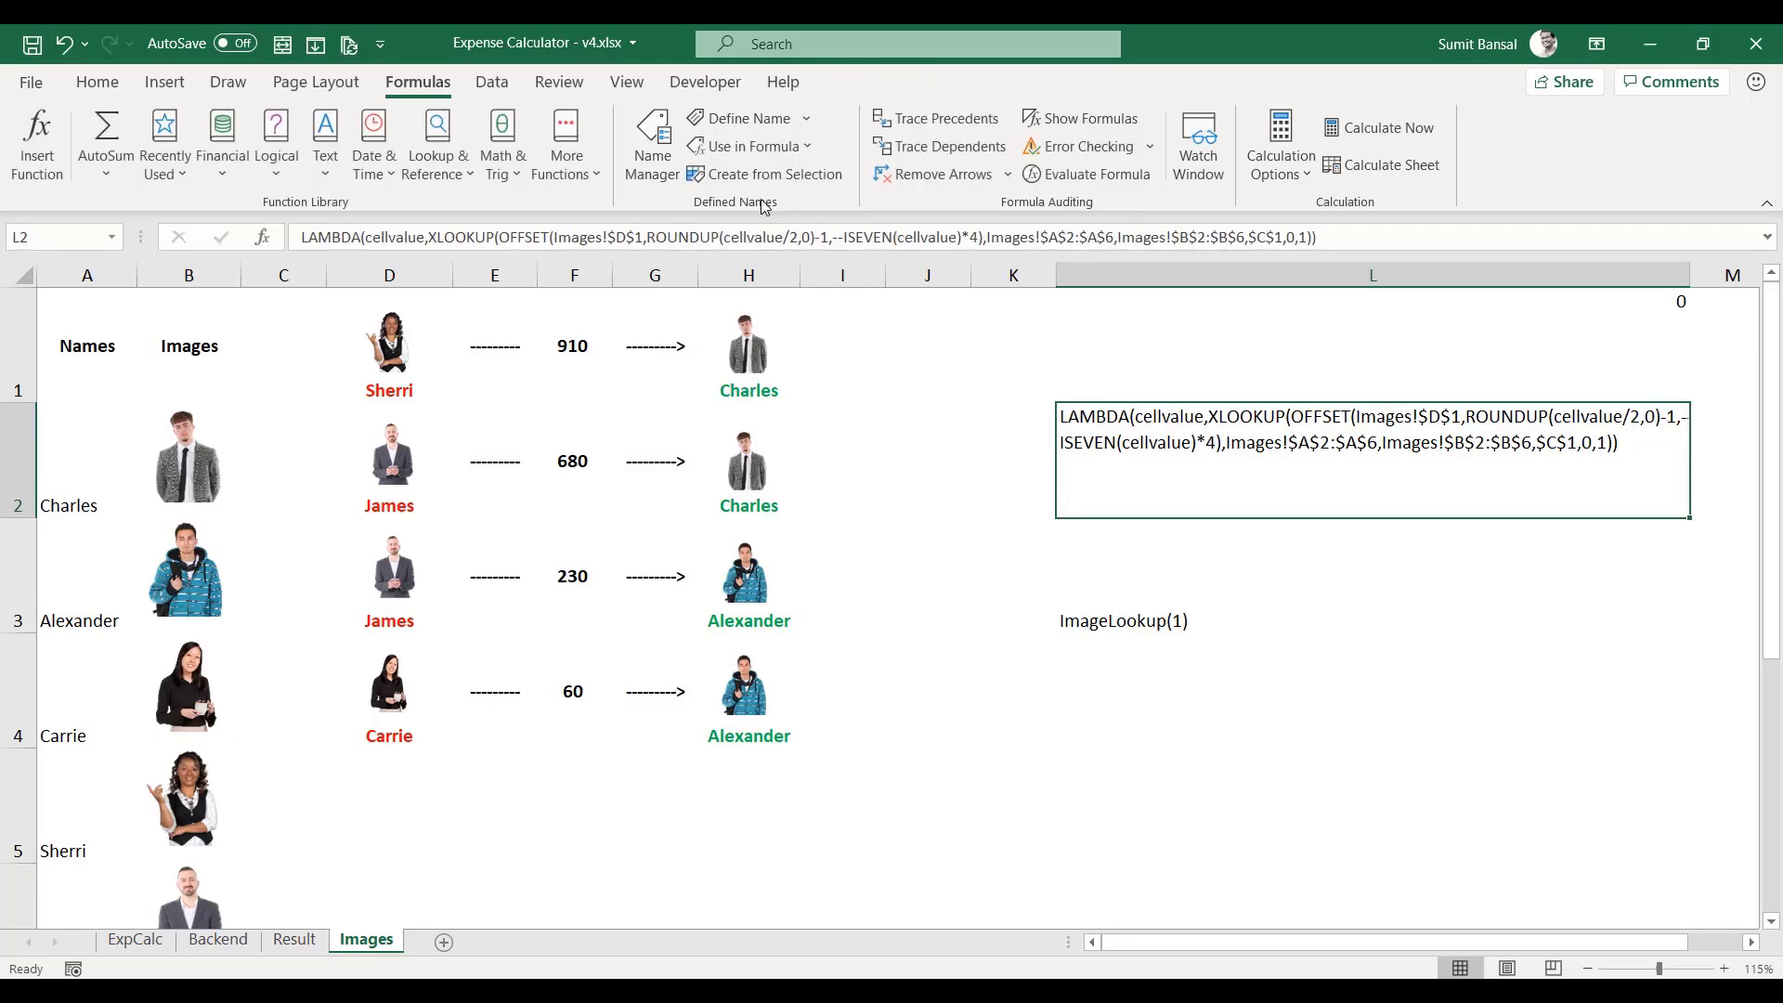
{"action": "left_click", "coordinate": [653, 139]}
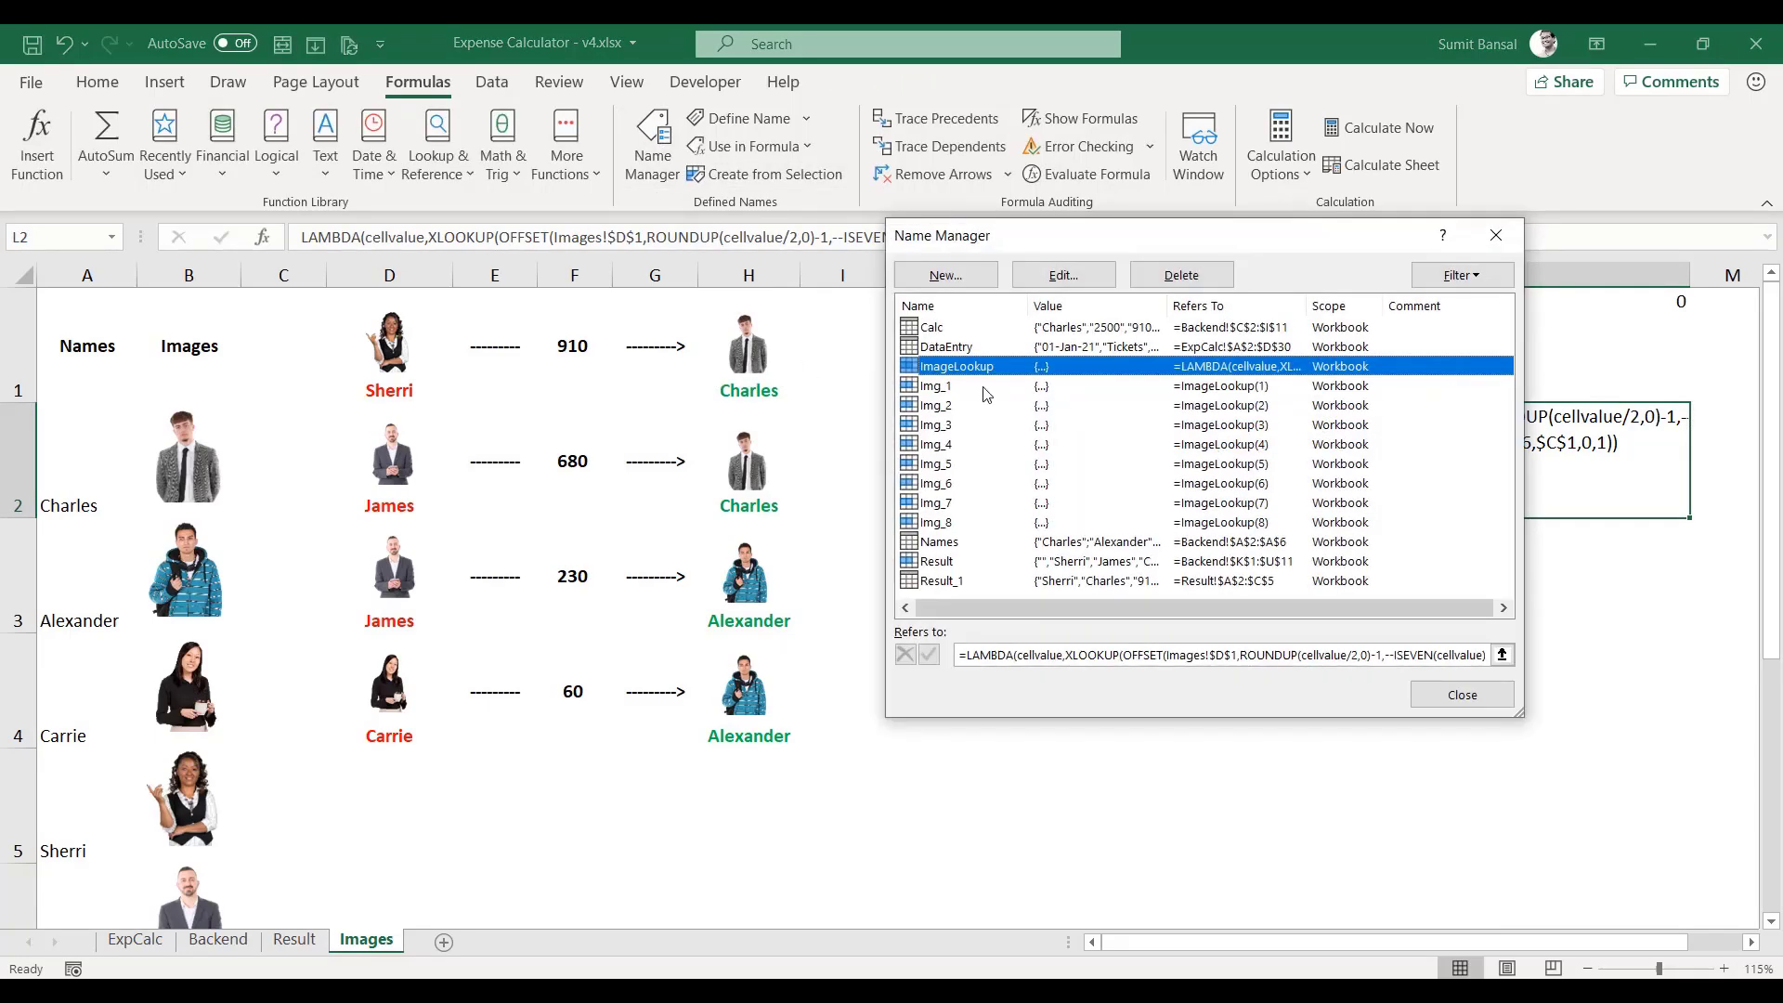
{"action": "left_click", "coordinate": [943, 388]}
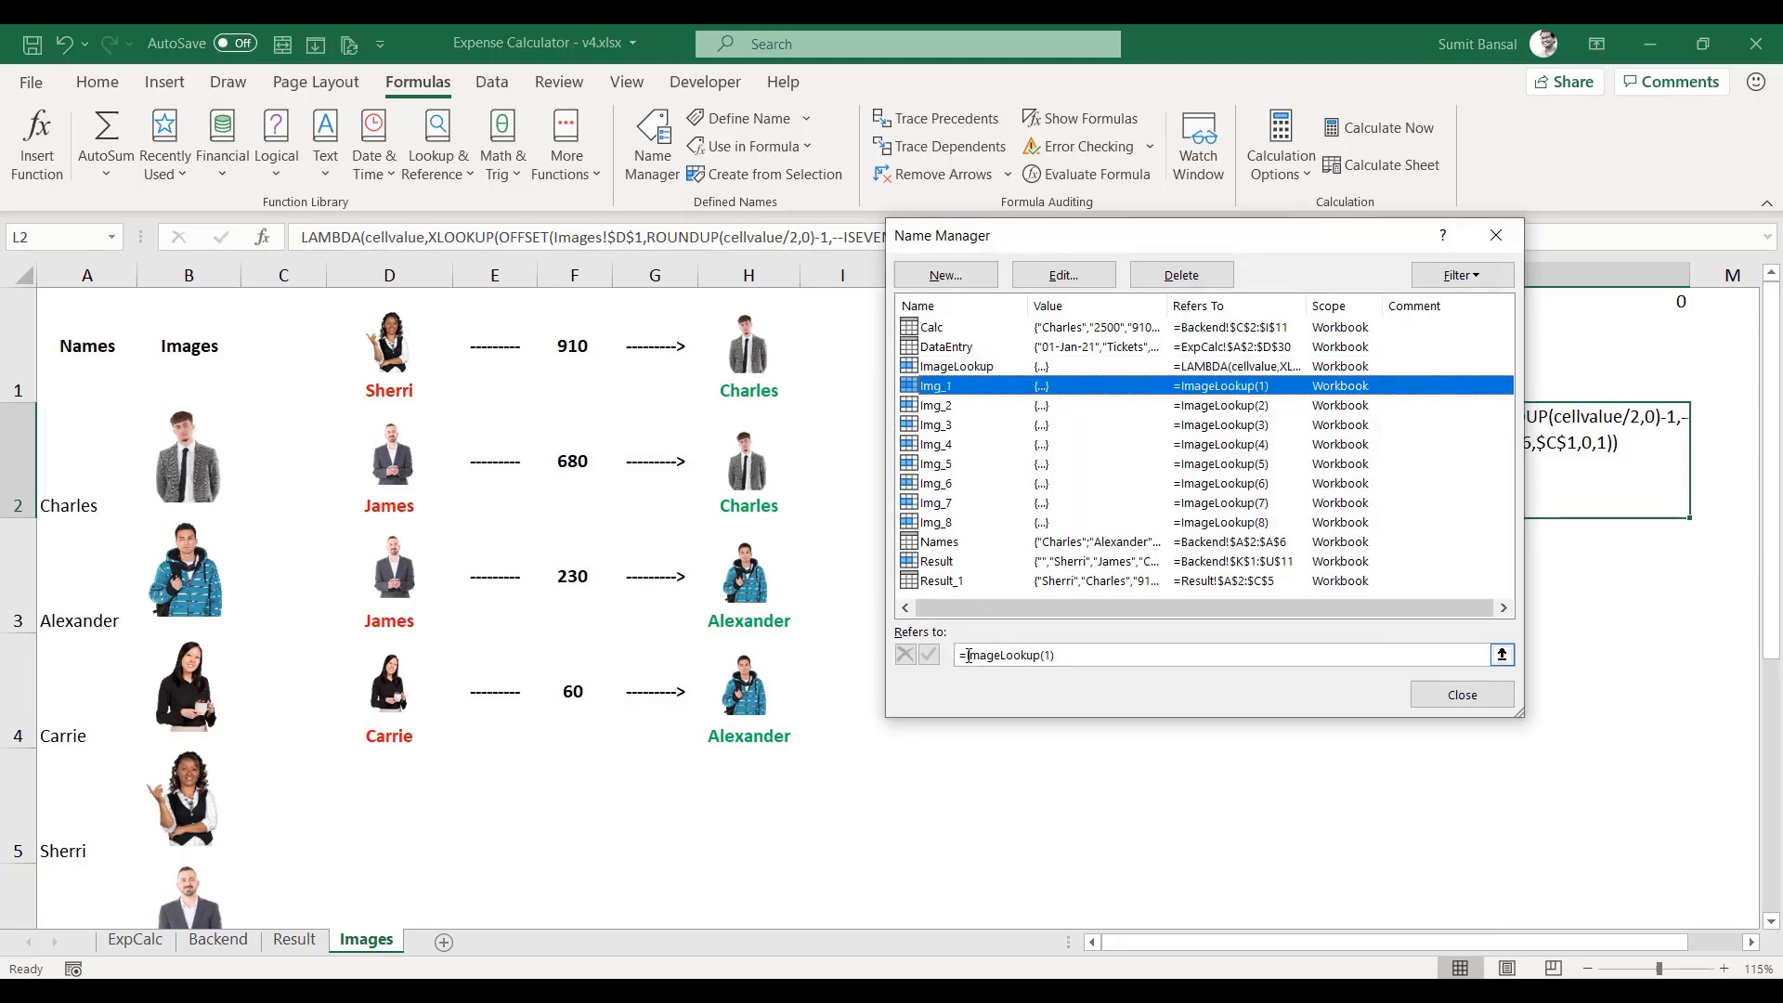
{"action": "left_click", "coordinate": [959, 372]}
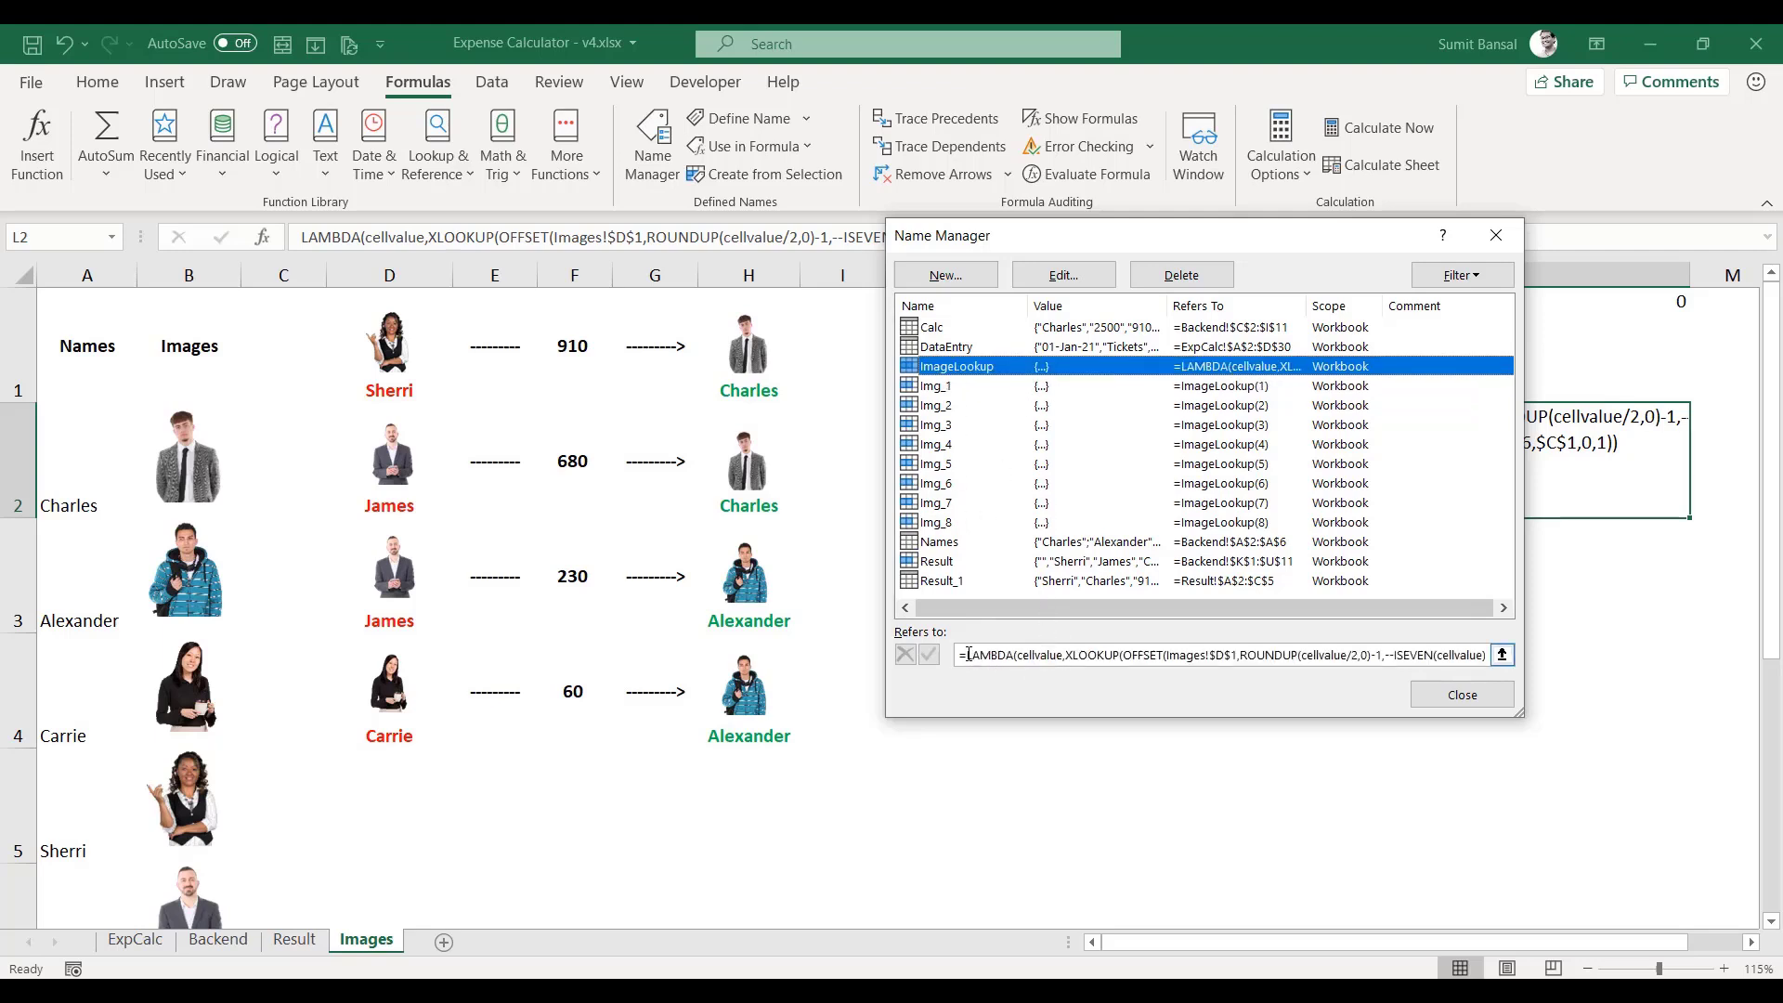
{"action": "mouse_move", "coordinate": [967, 653]}
{"action": "left_mouse_down"}
{"action": "mouse_move", "coordinate": [1491, 658]}
{"action": "mouse_move", "coordinate": [968, 655]}
{"action": "left_mouse_up"}
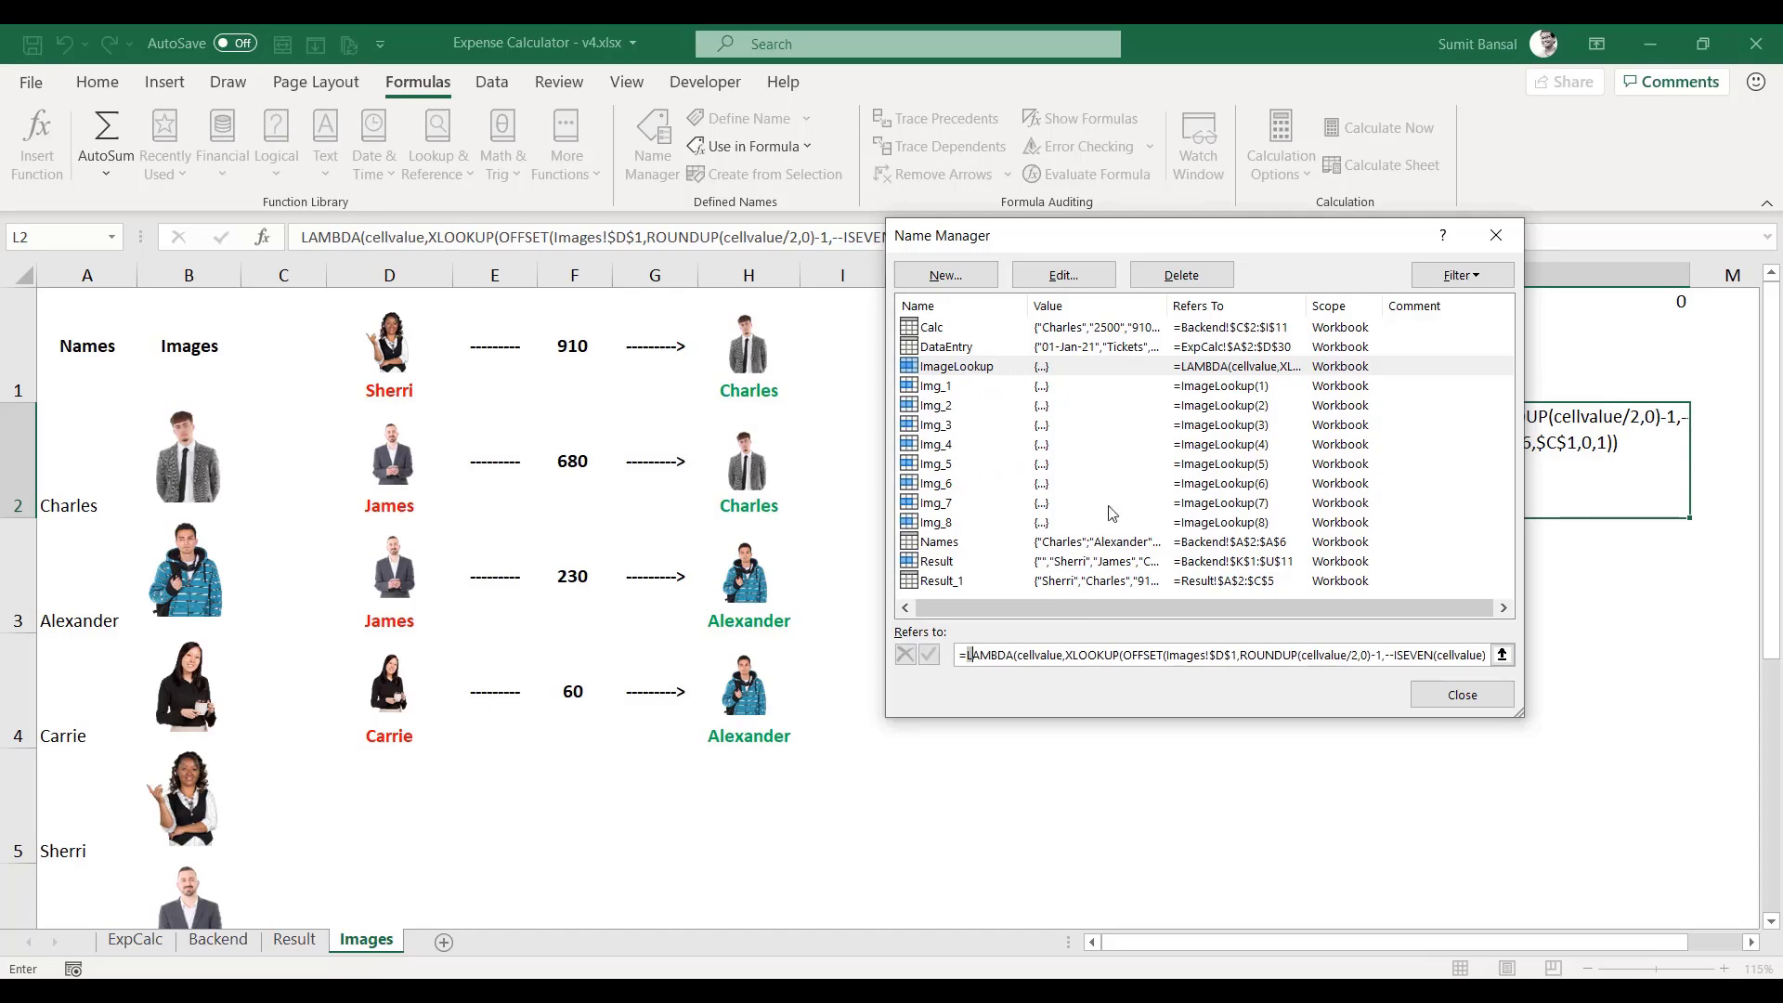
{"action": "left_click", "coordinate": [1462, 694]}
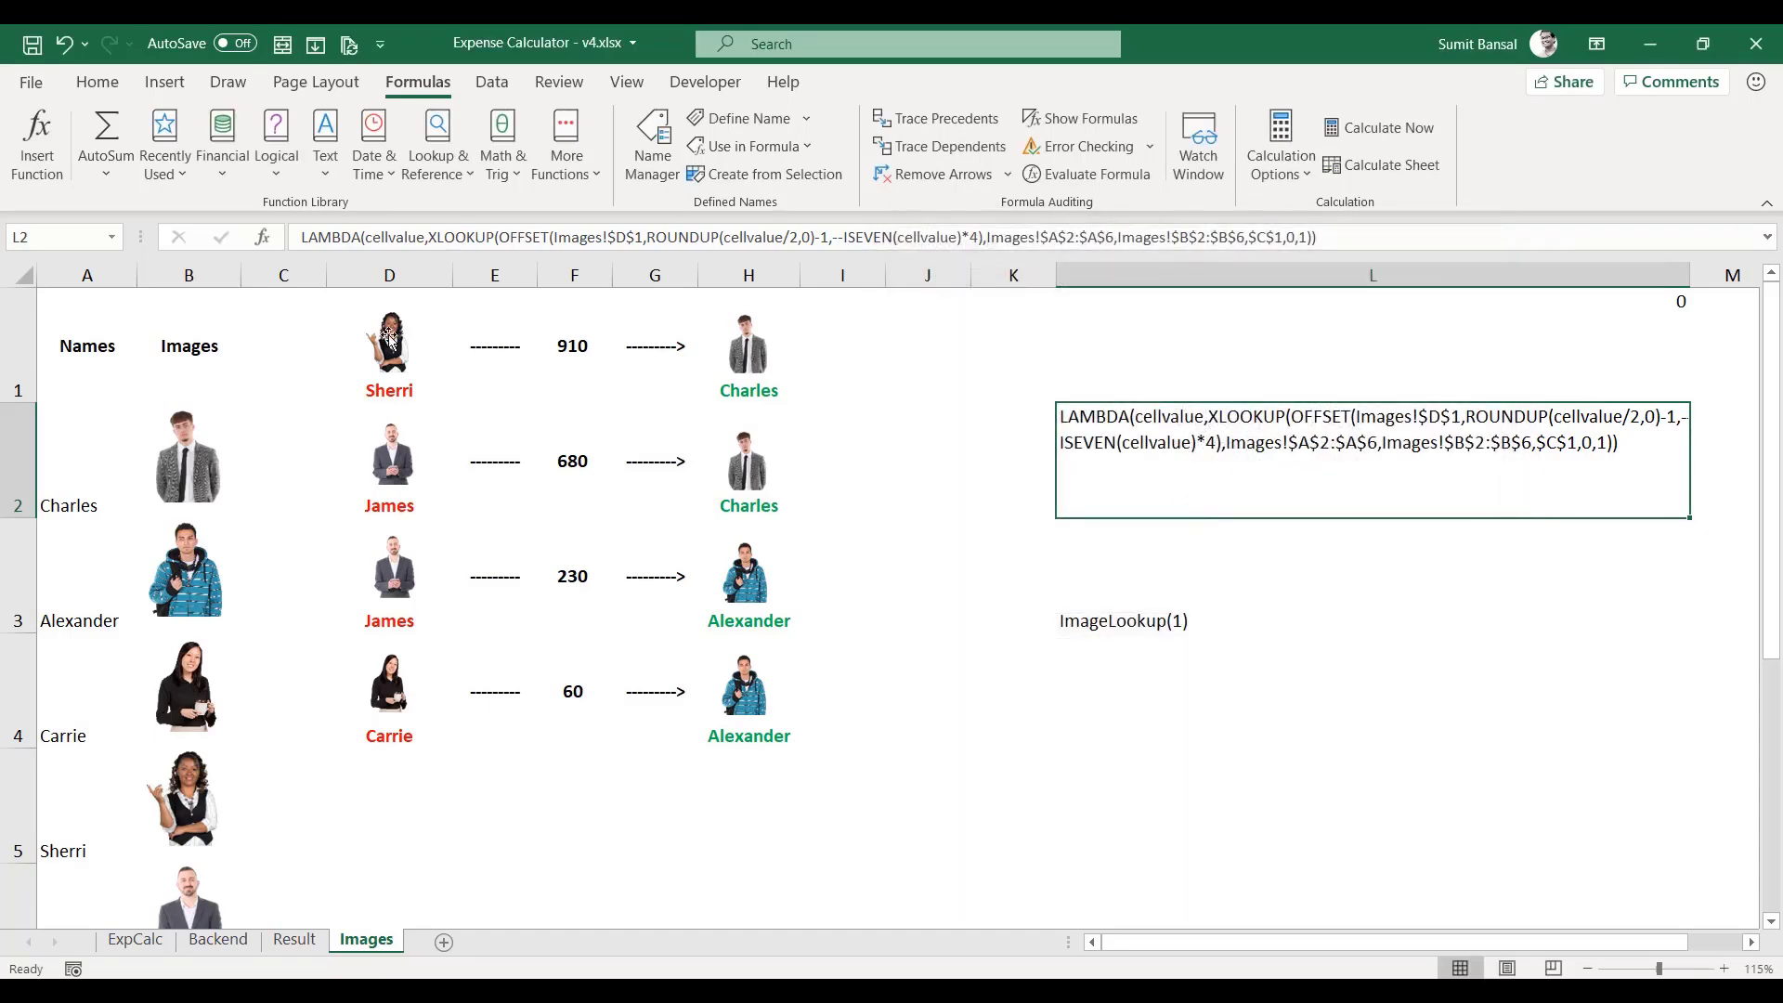
- Copy the payment layout in D1:H4 of the Images sheet
{"action": "left_click", "coordinate": [307, 302]}
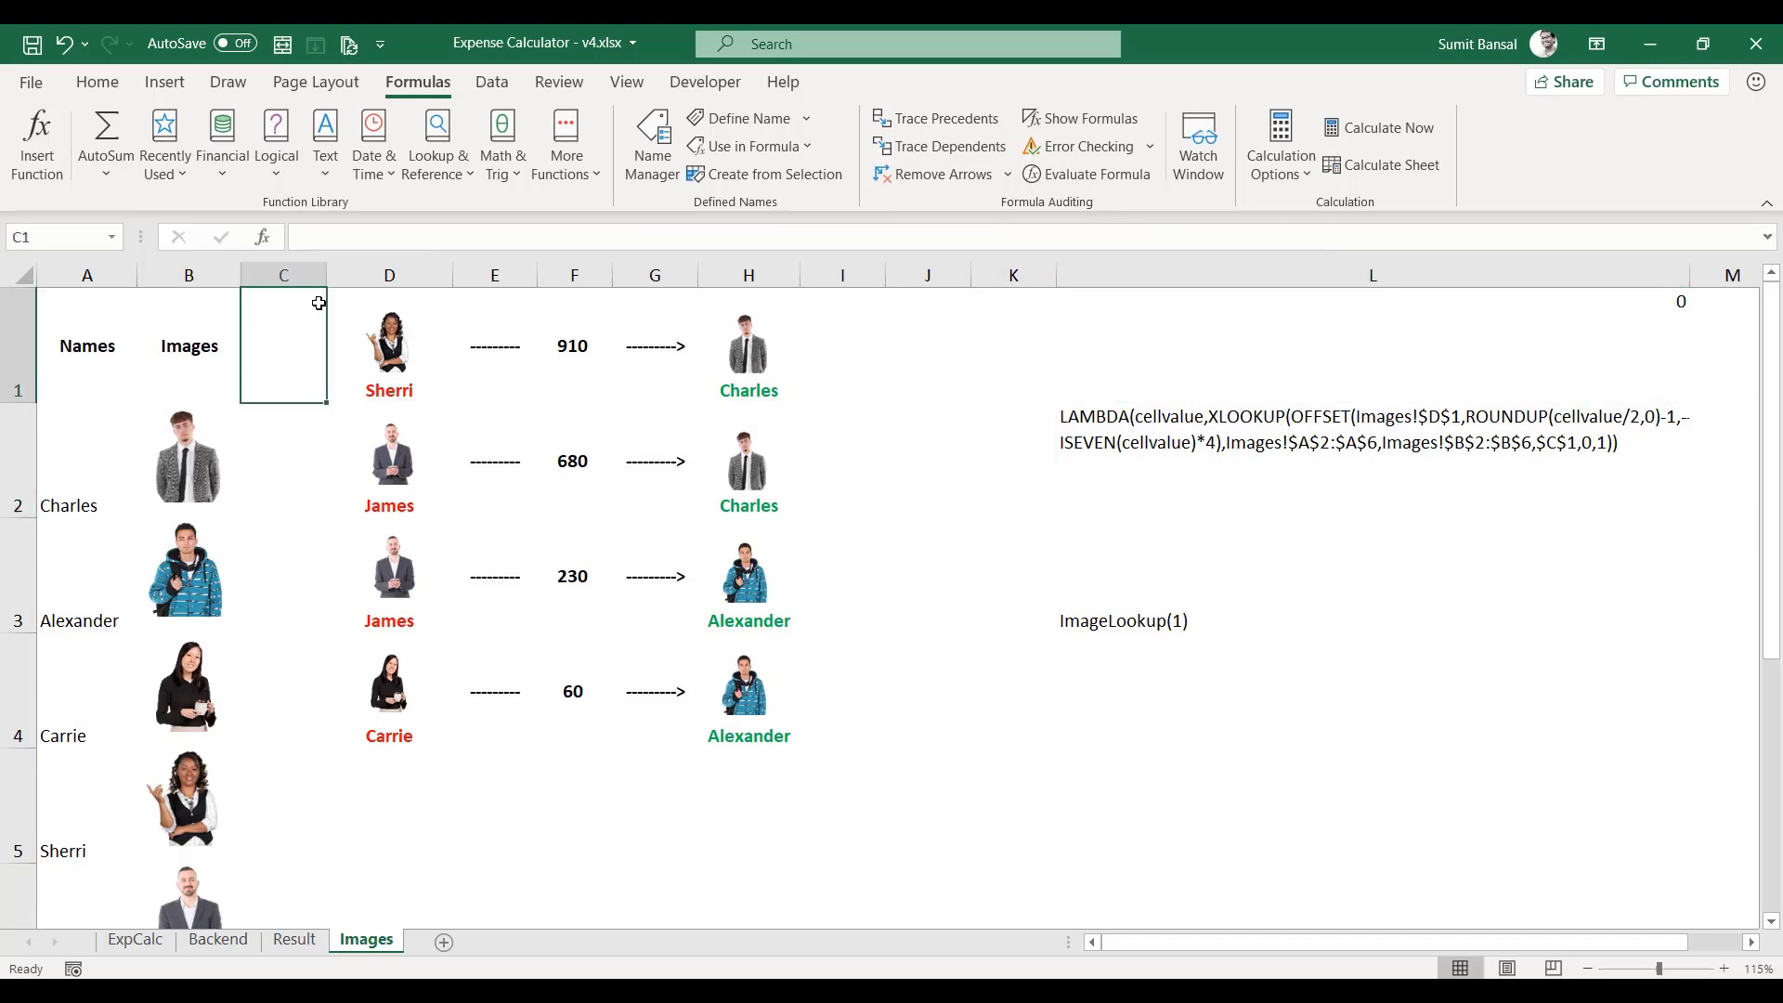
{"action": "key", "text": "Right"}
{"action": "key", "text": "ctrl+shift+Down"}
{"action": "key", "text": "ctrl+shift+Right"}
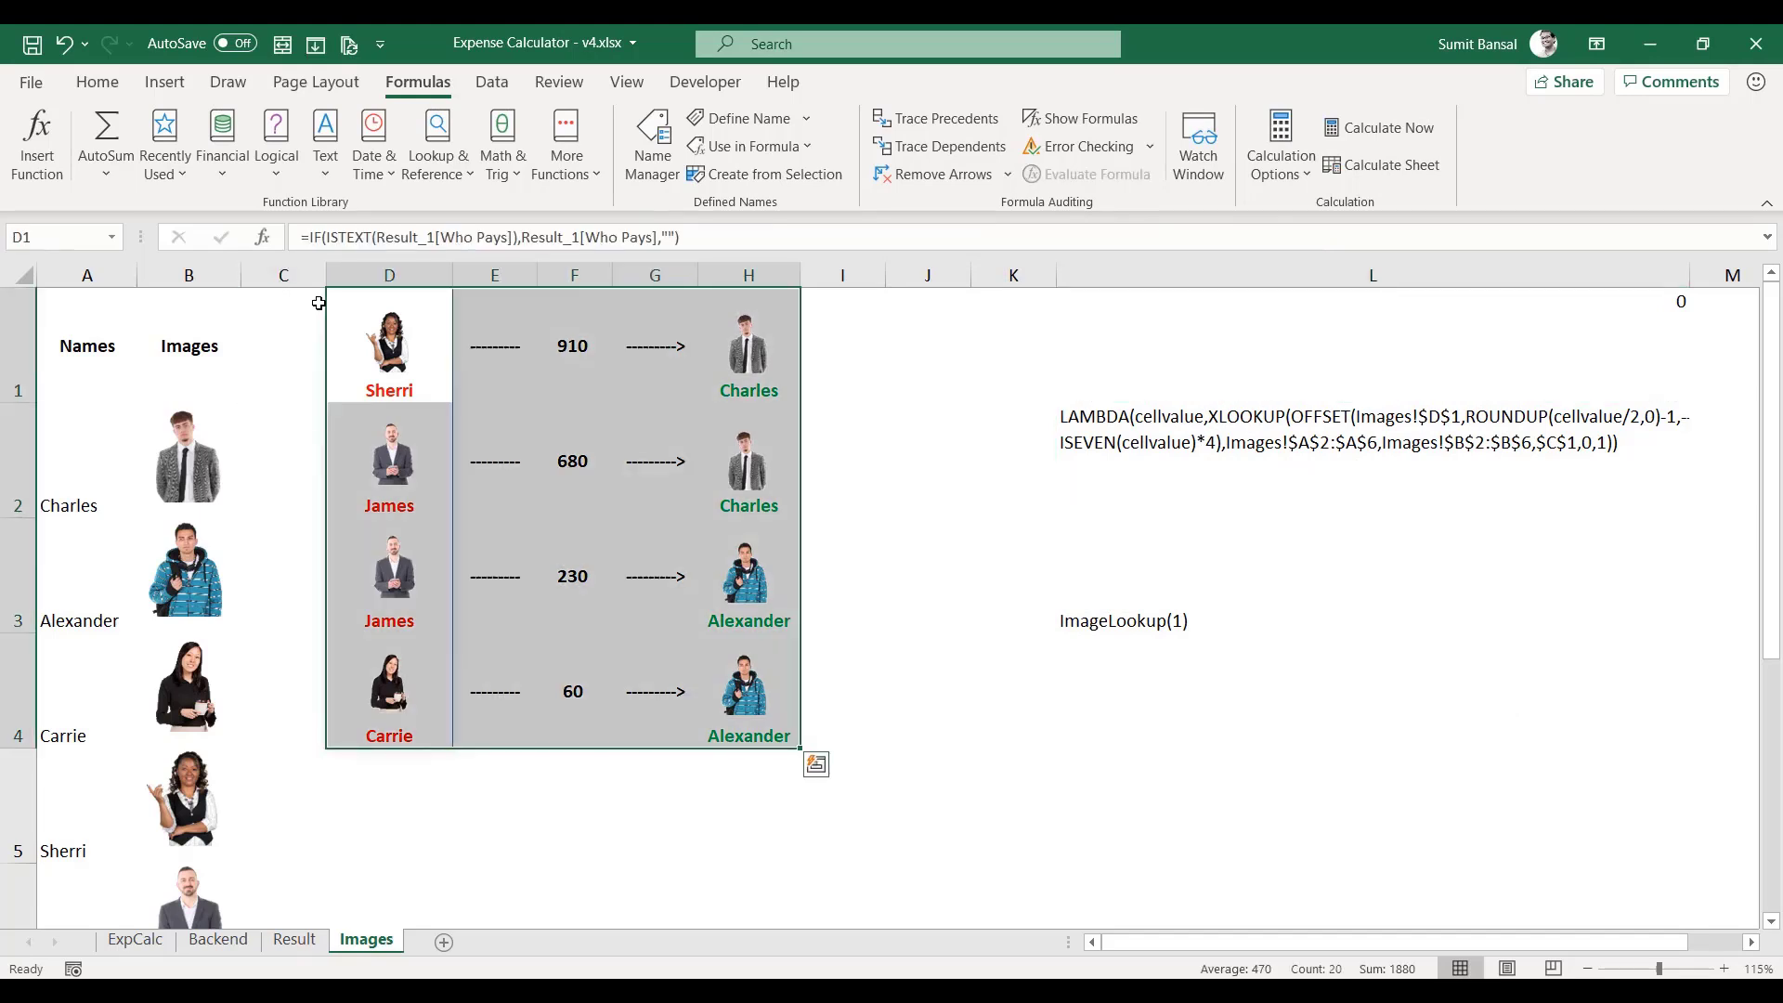
{"action": "key", "text": "ctrl+c"}
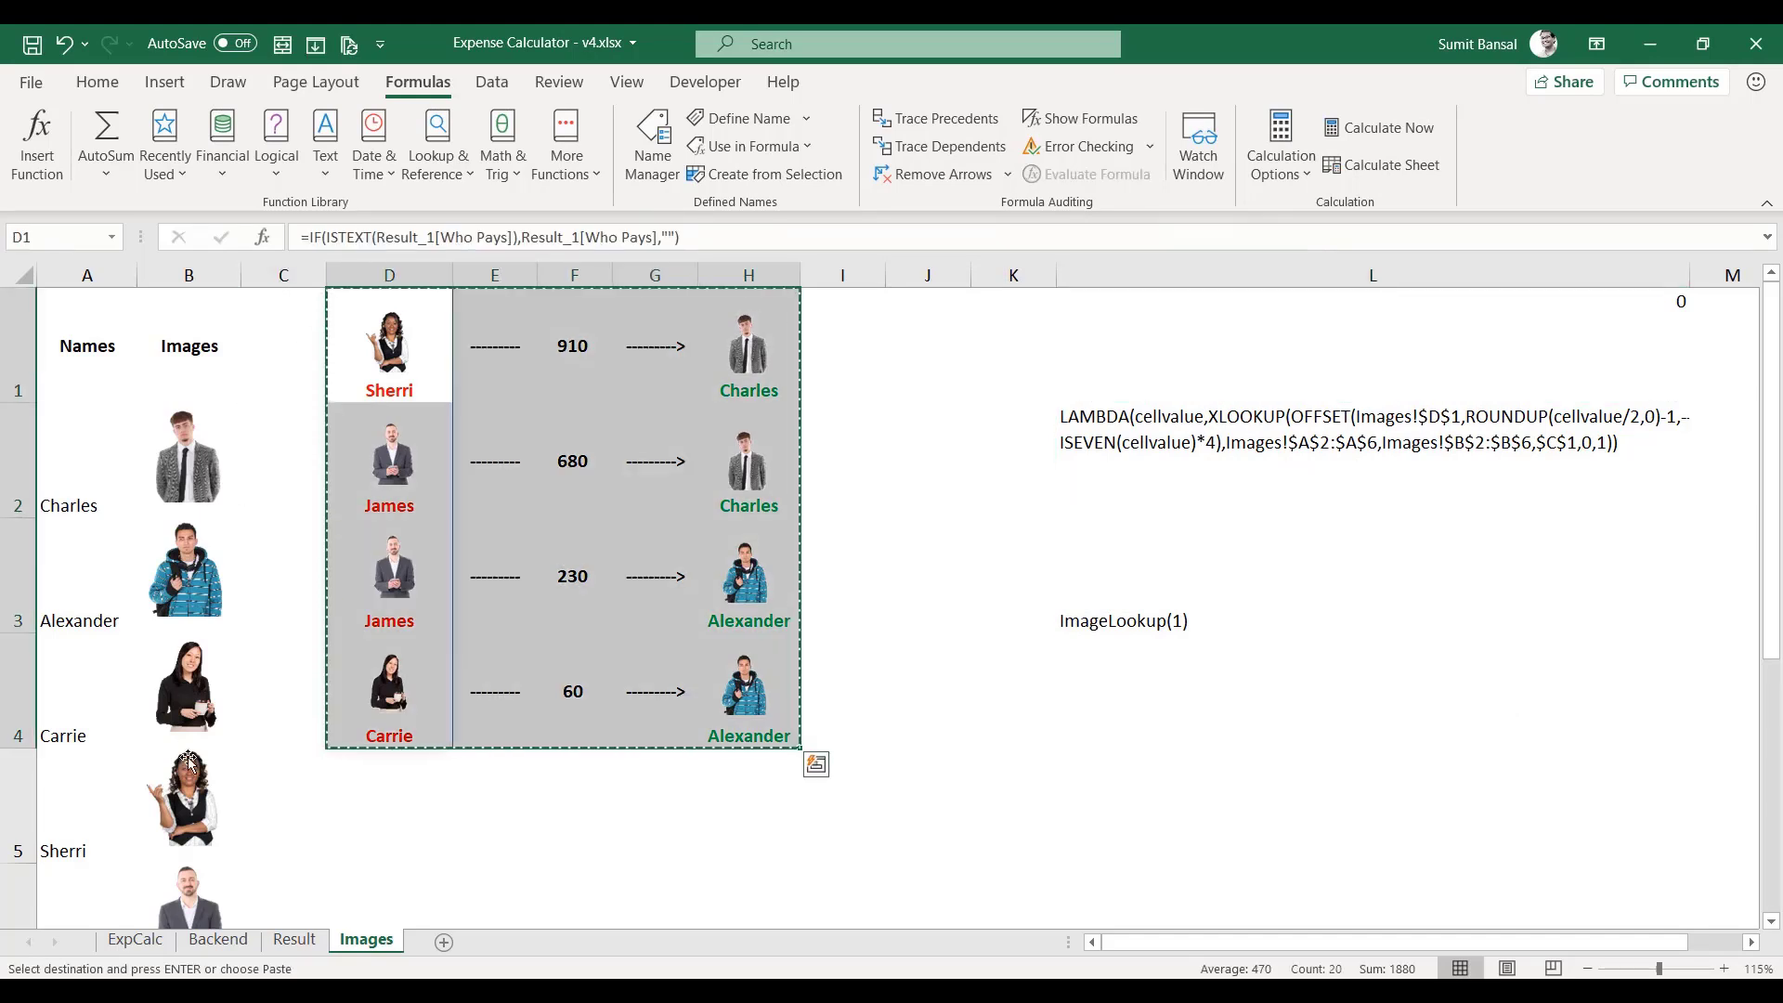
- Check the reference of the existing ExpCalc picture and paste the copied range as a linked picture at O3
{"action": "left_click", "coordinate": [135, 939]}
{"action": "left_click", "coordinate": [687, 394]}
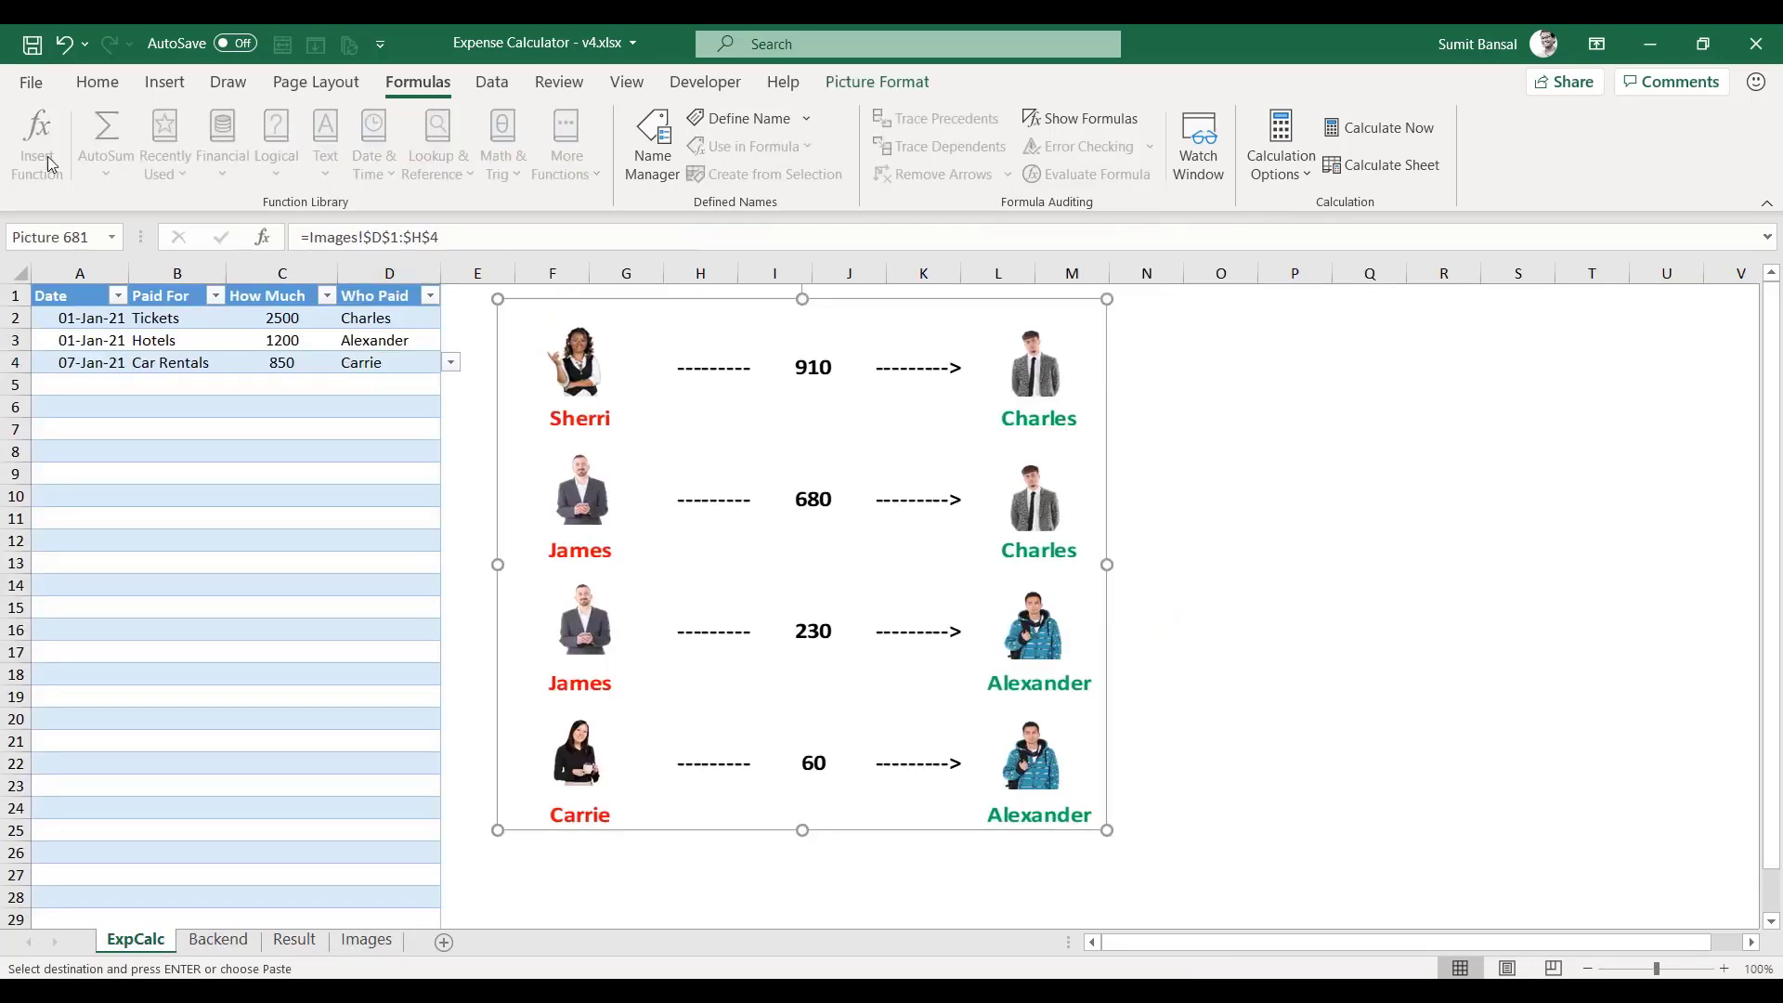
{"action": "left_click", "coordinate": [1214, 337]}
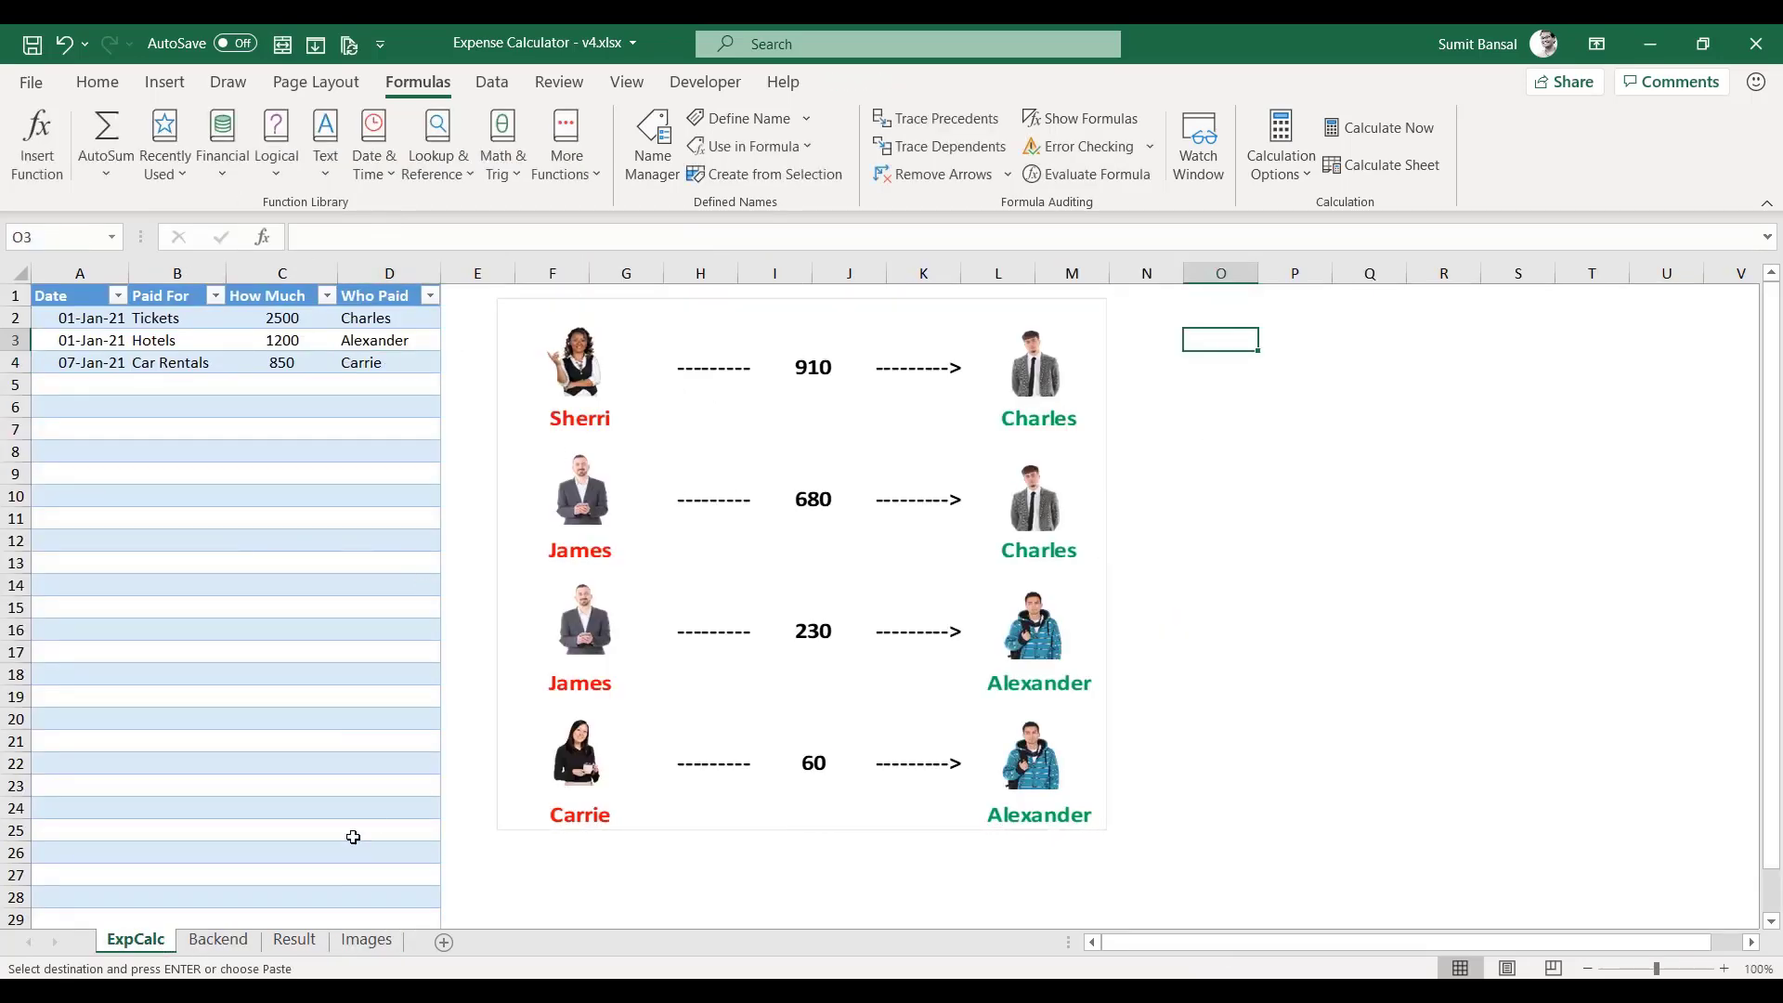
{"action": "left_click", "coordinate": [97, 82]}
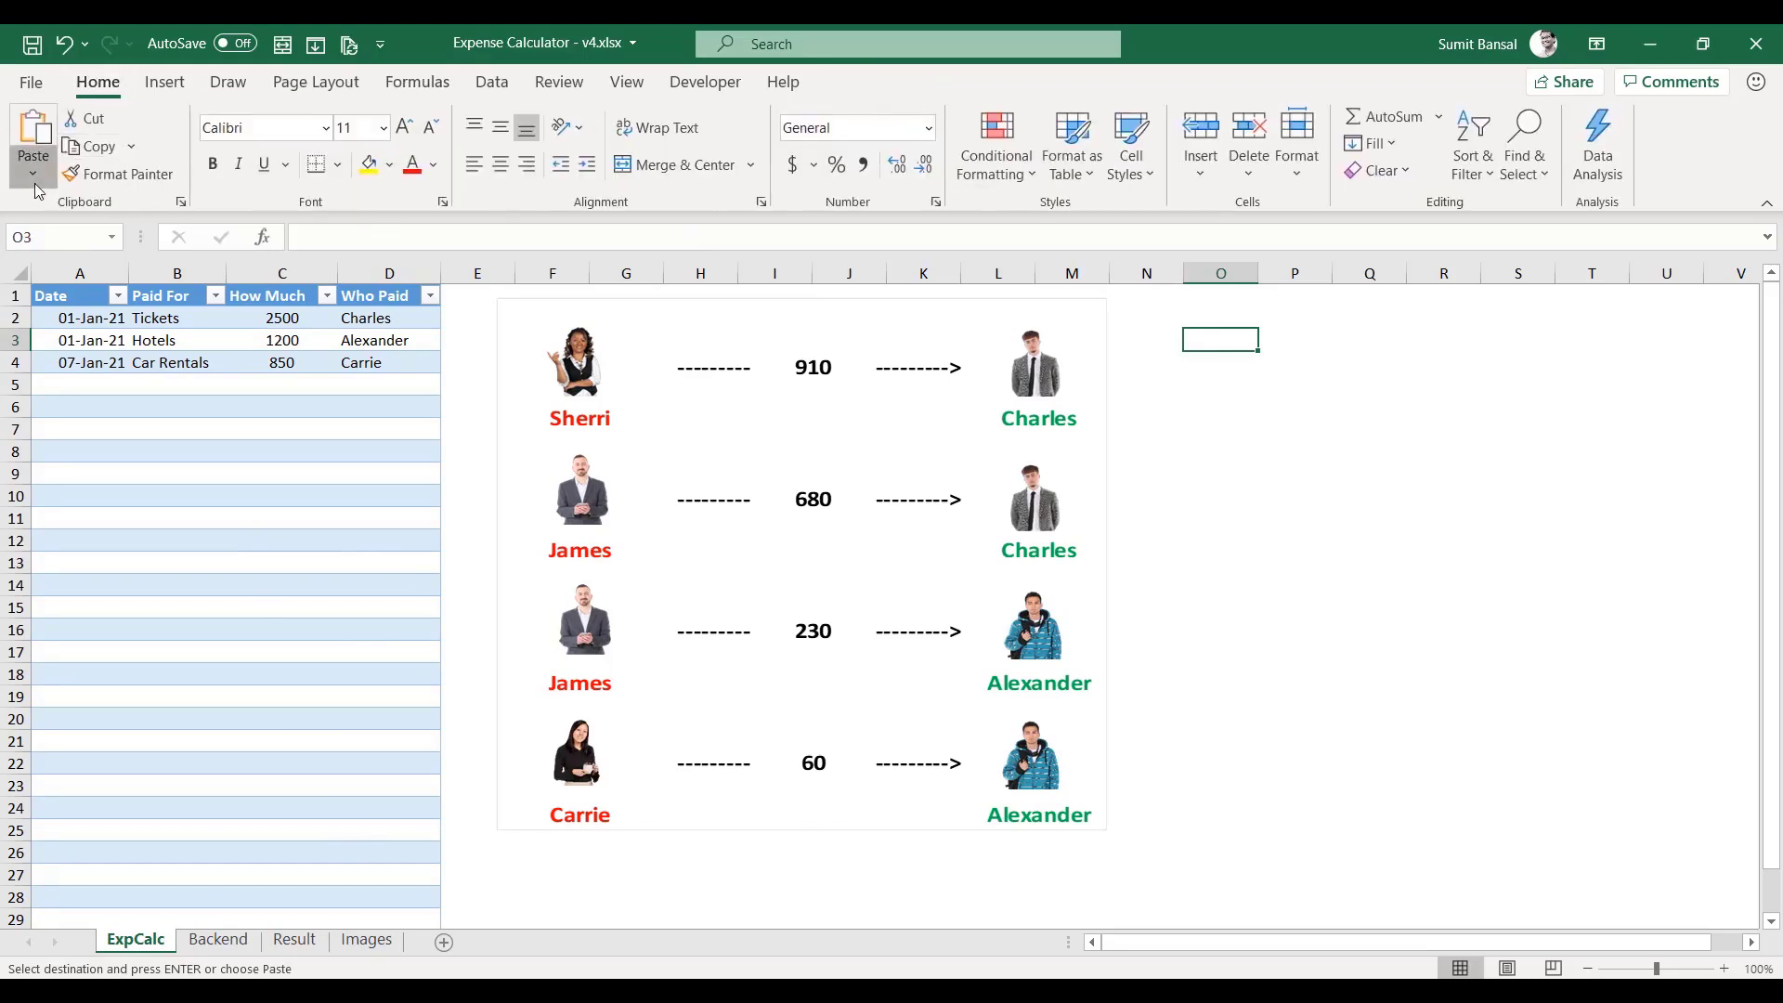
{"action": "left_click", "coordinate": [33, 174]}
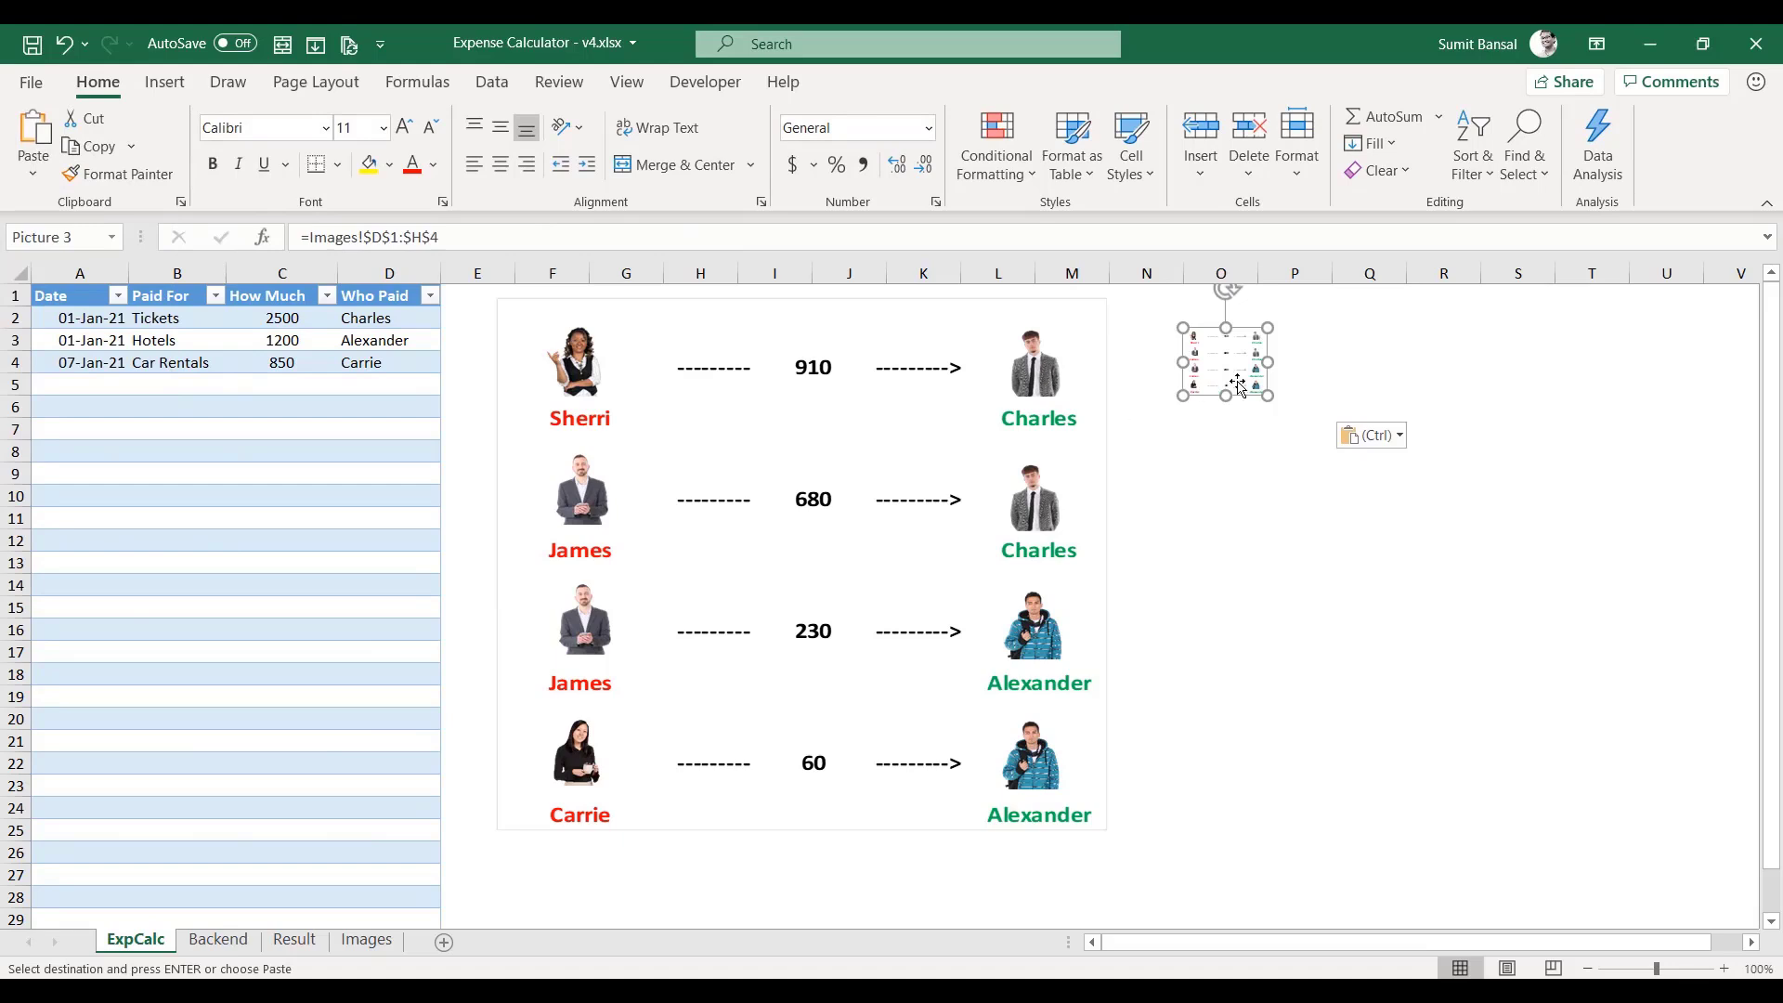
- Enlarge the newly pasted linked picture to about 12.78 cm wide by 10.22 cm high, and delete it
{"action": "left_click_drag", "start_coordinate": [1268, 397], "coordinate": [1421, 557]}
{"action": "left_click_drag", "start_coordinate": [1310, 519], "coordinate": [1309, 518]}
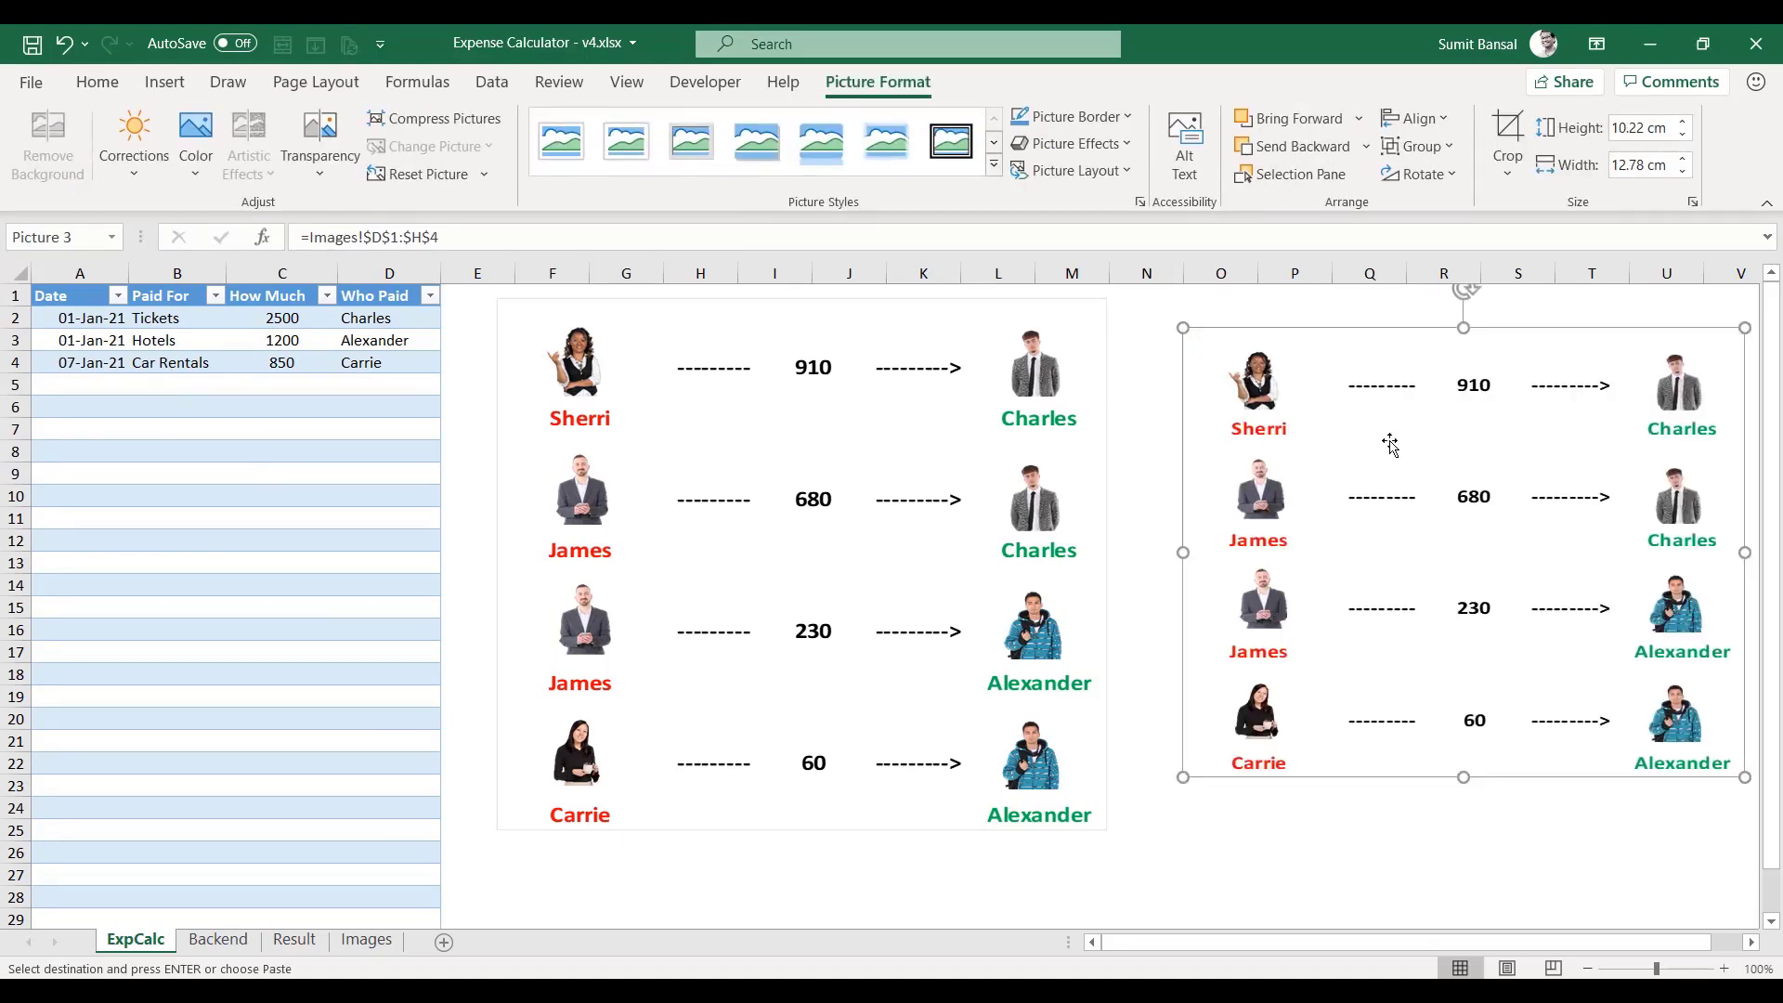
{"action": "key", "text": "Delete"}
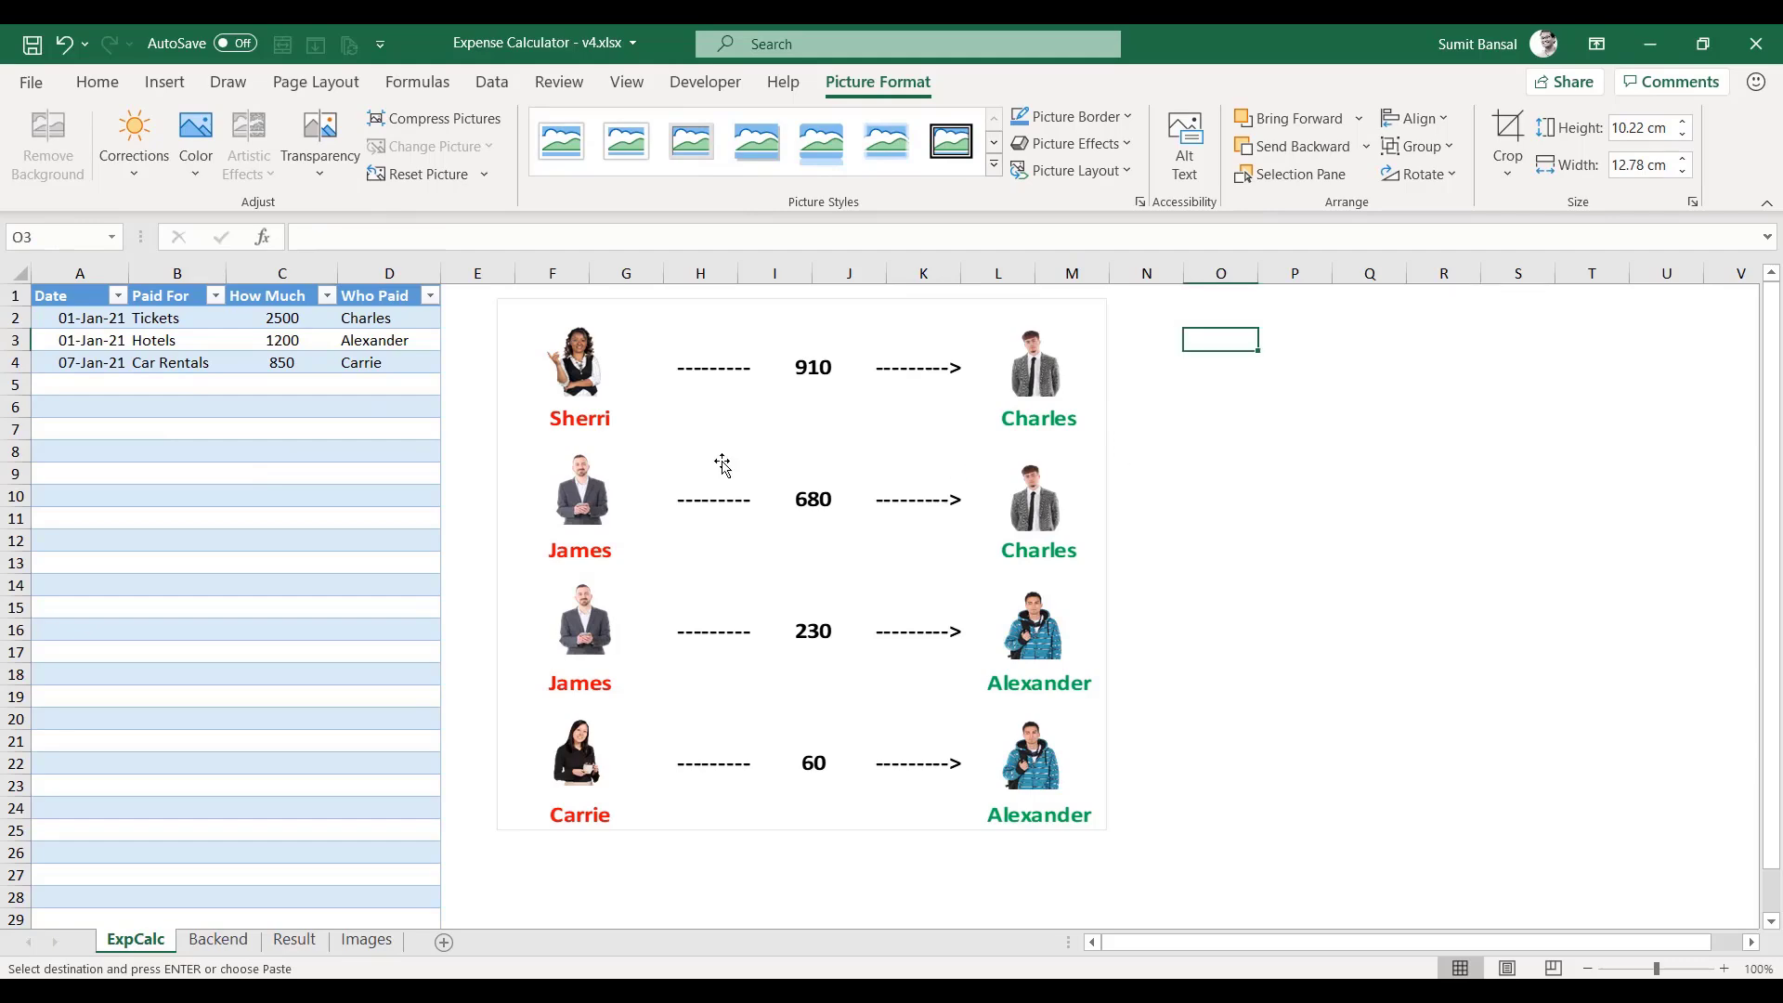
- Compare the source range on the Images sheet with the ExpCalc picture and the Backend settlement tables
{"action": "left_click", "coordinate": [367, 940]}
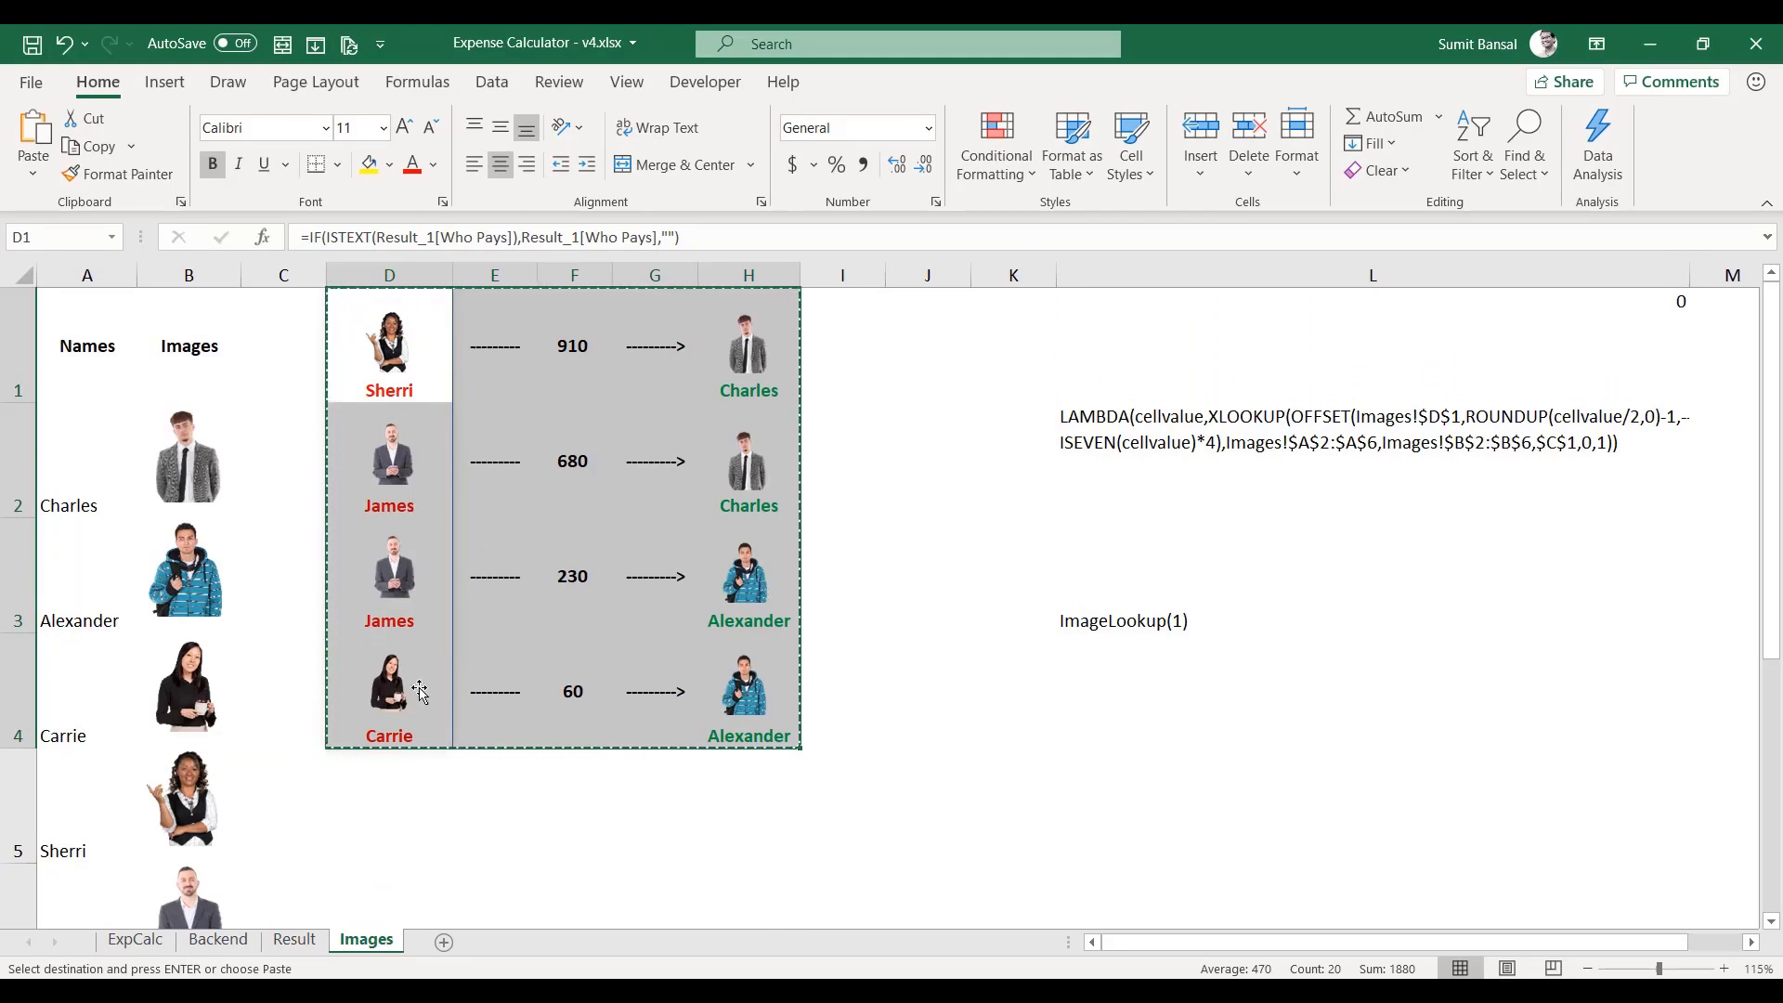
{"action": "left_click", "coordinate": [274, 329]}
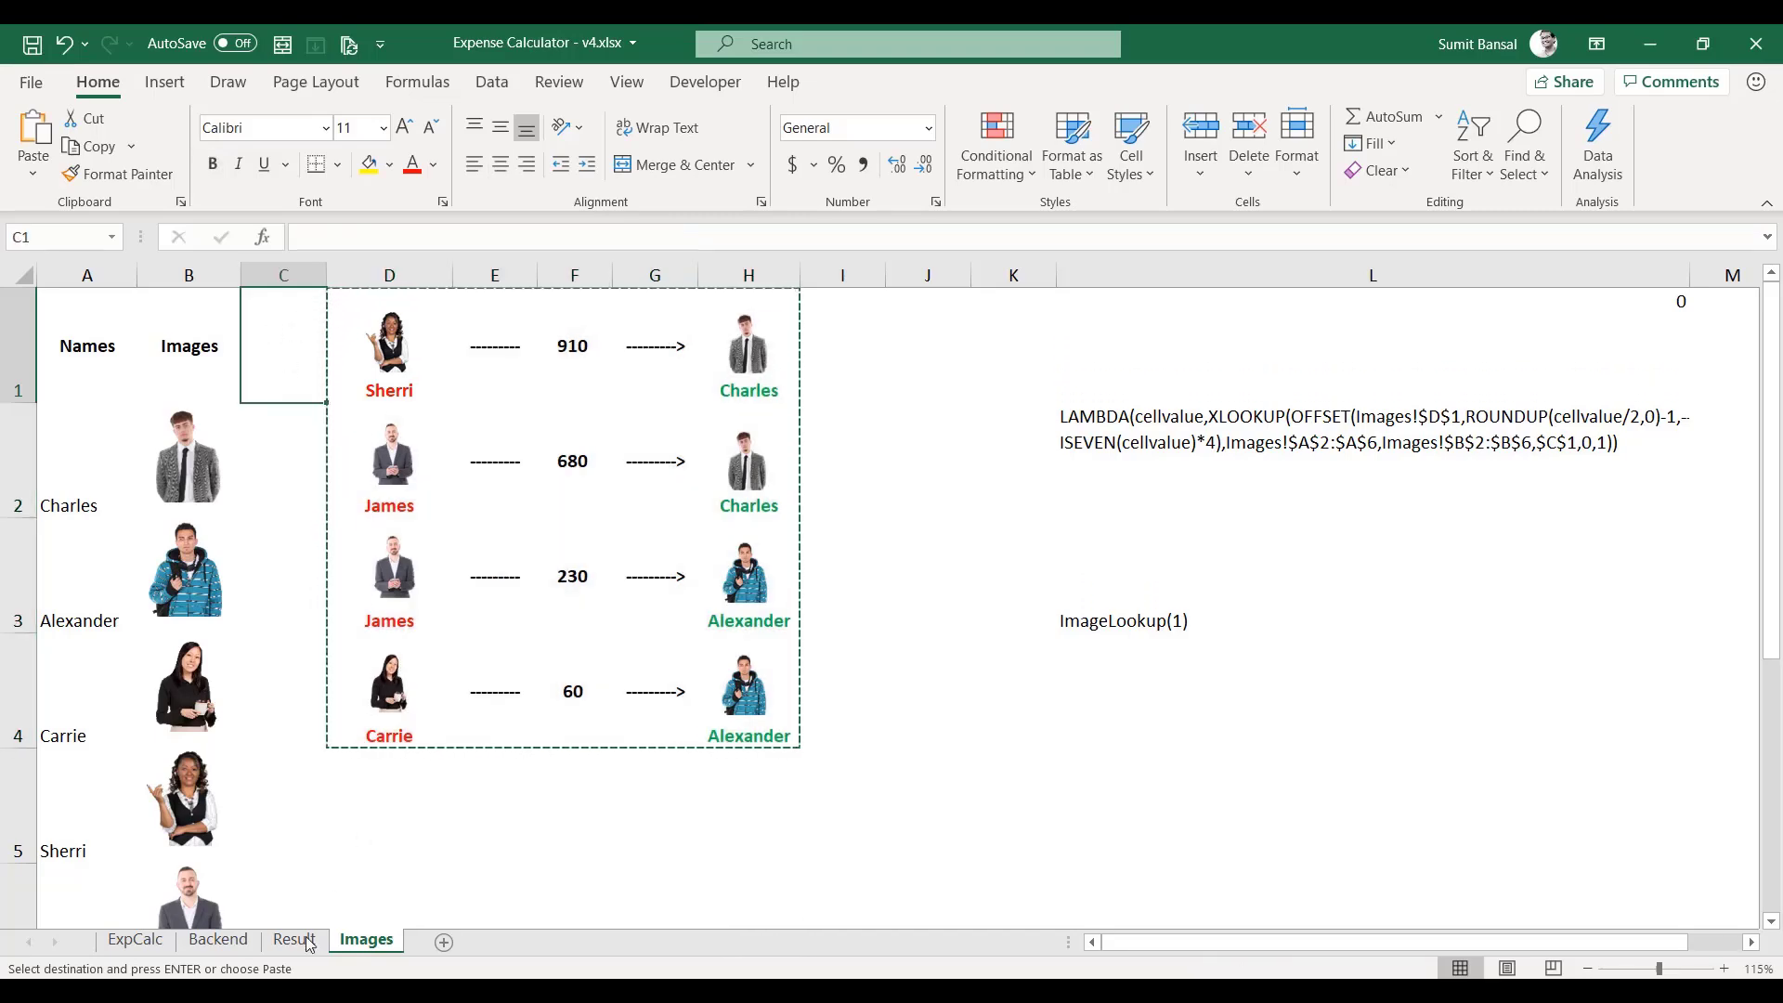
{"action": "left_click", "coordinate": [134, 939]}
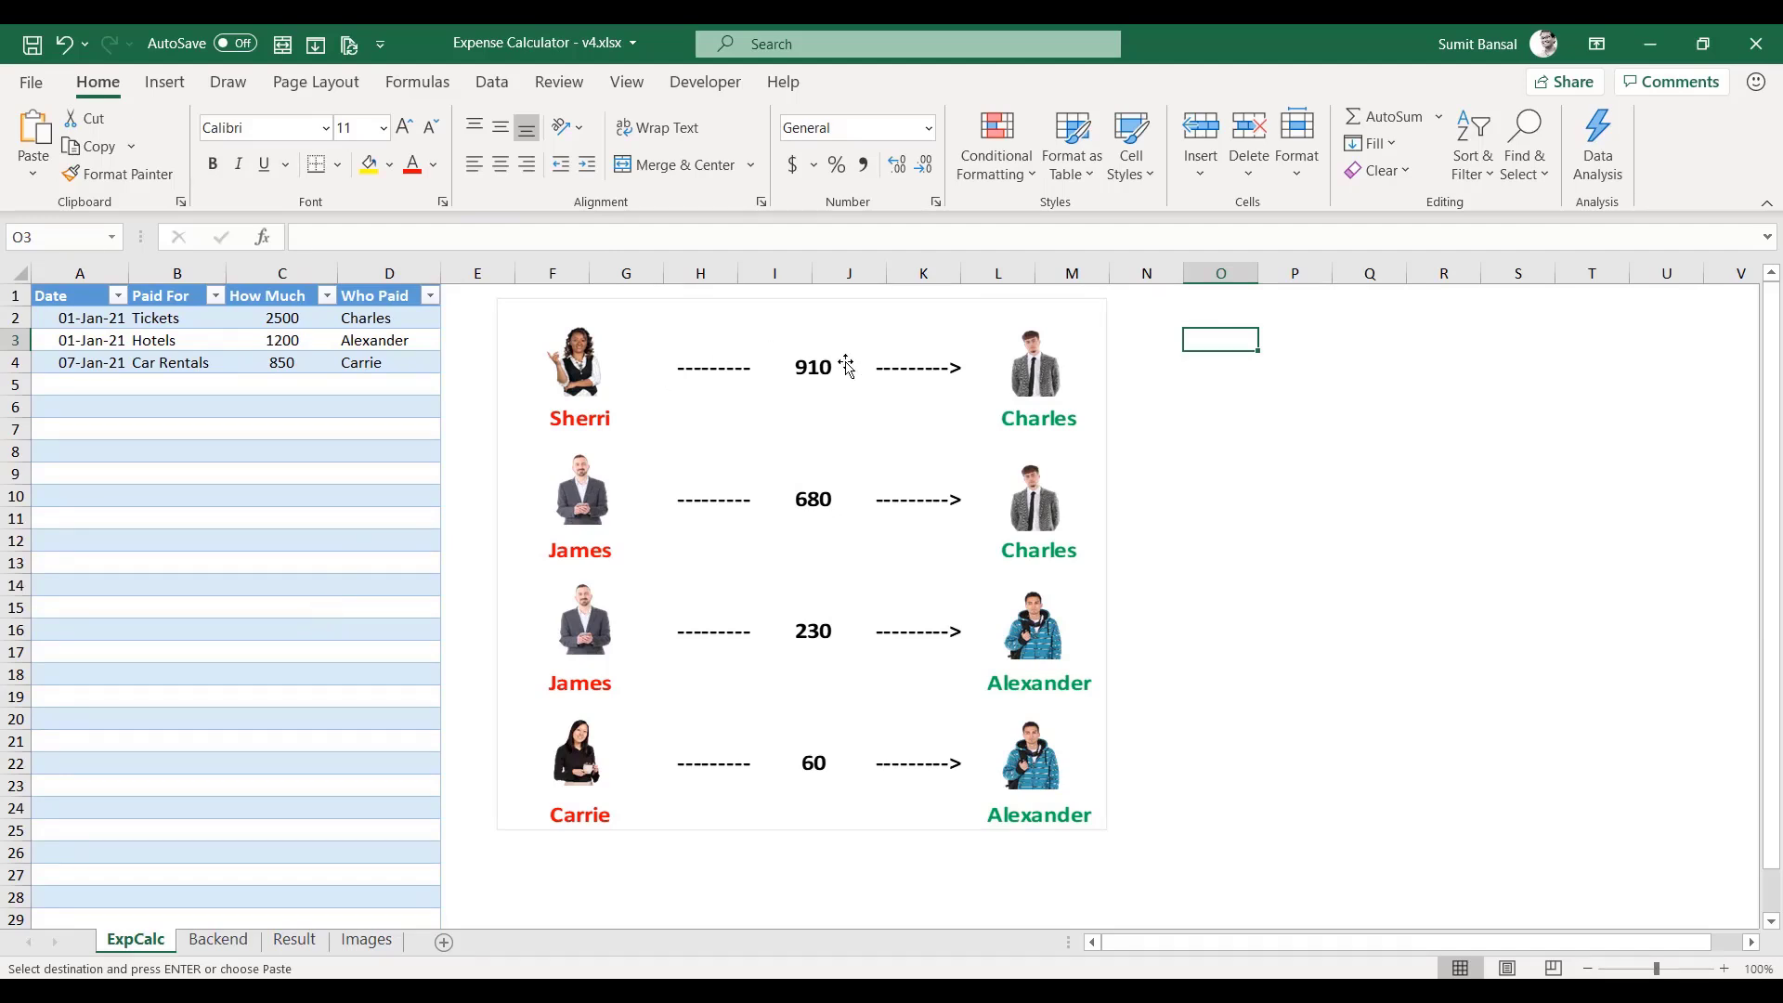
{"action": "left_click", "coordinate": [223, 947]}
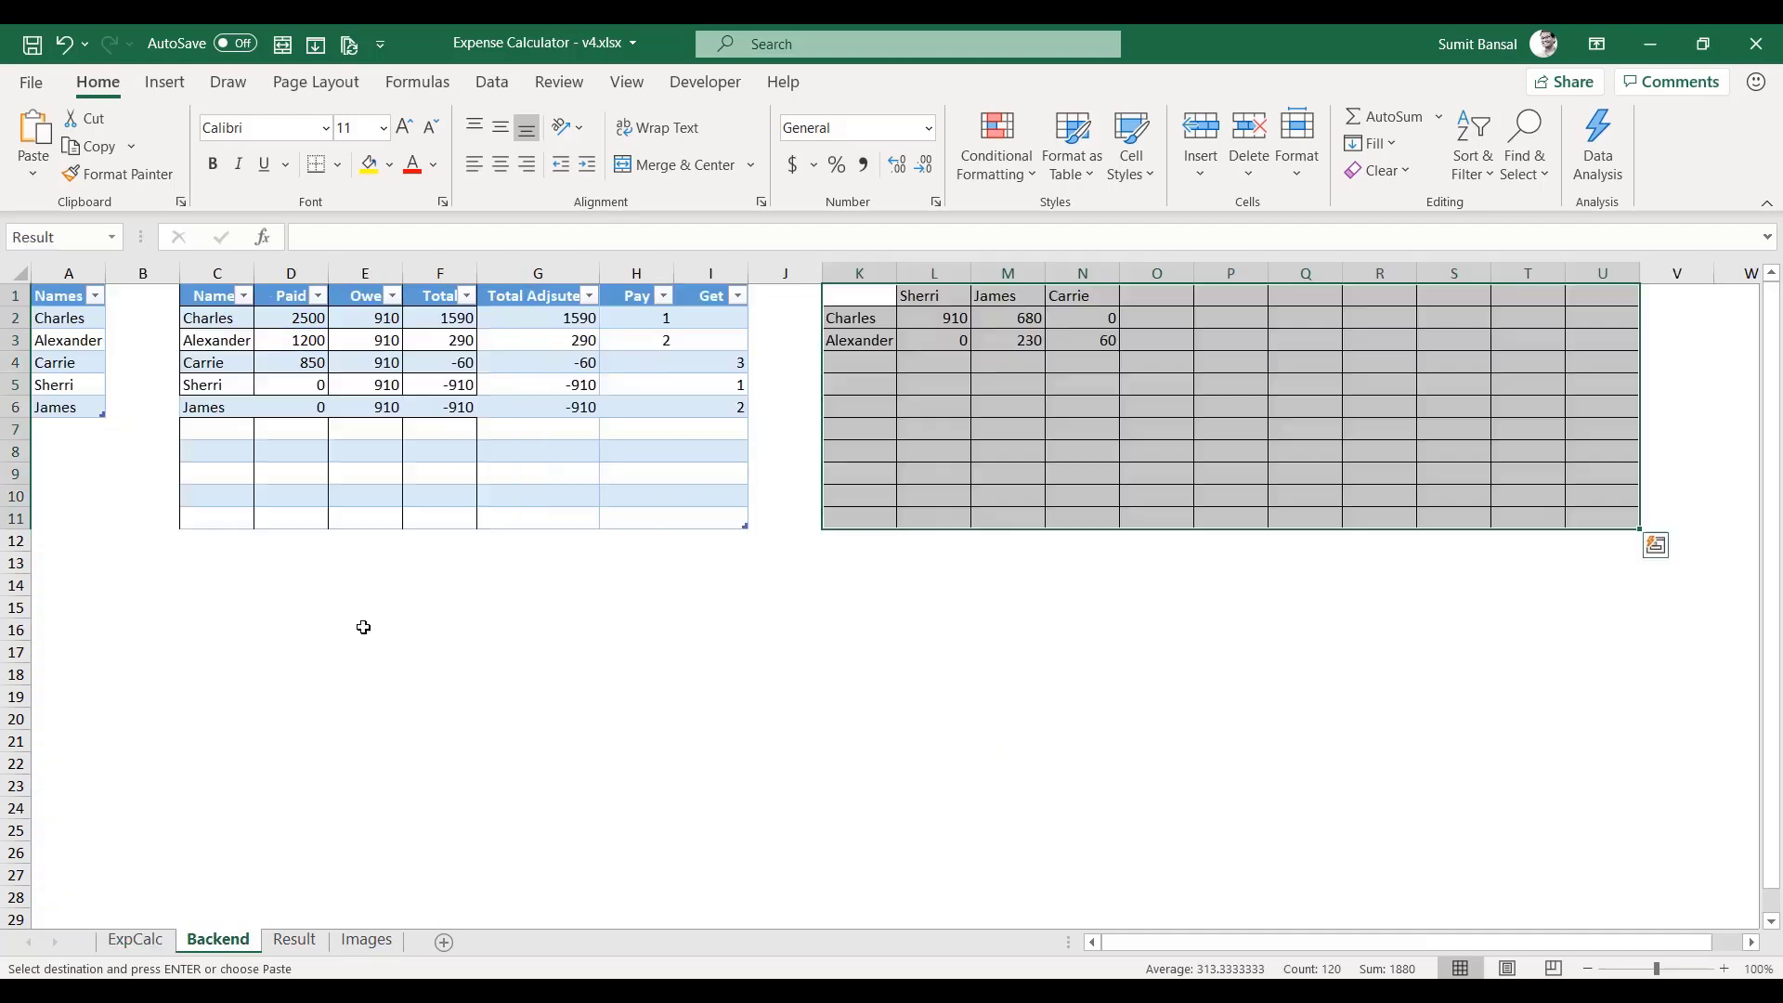
- Examine the EVEN function in the F1 formula on the Images sheet, leaving the formula unchanged
{"action": "left_click", "coordinate": [356, 942]}
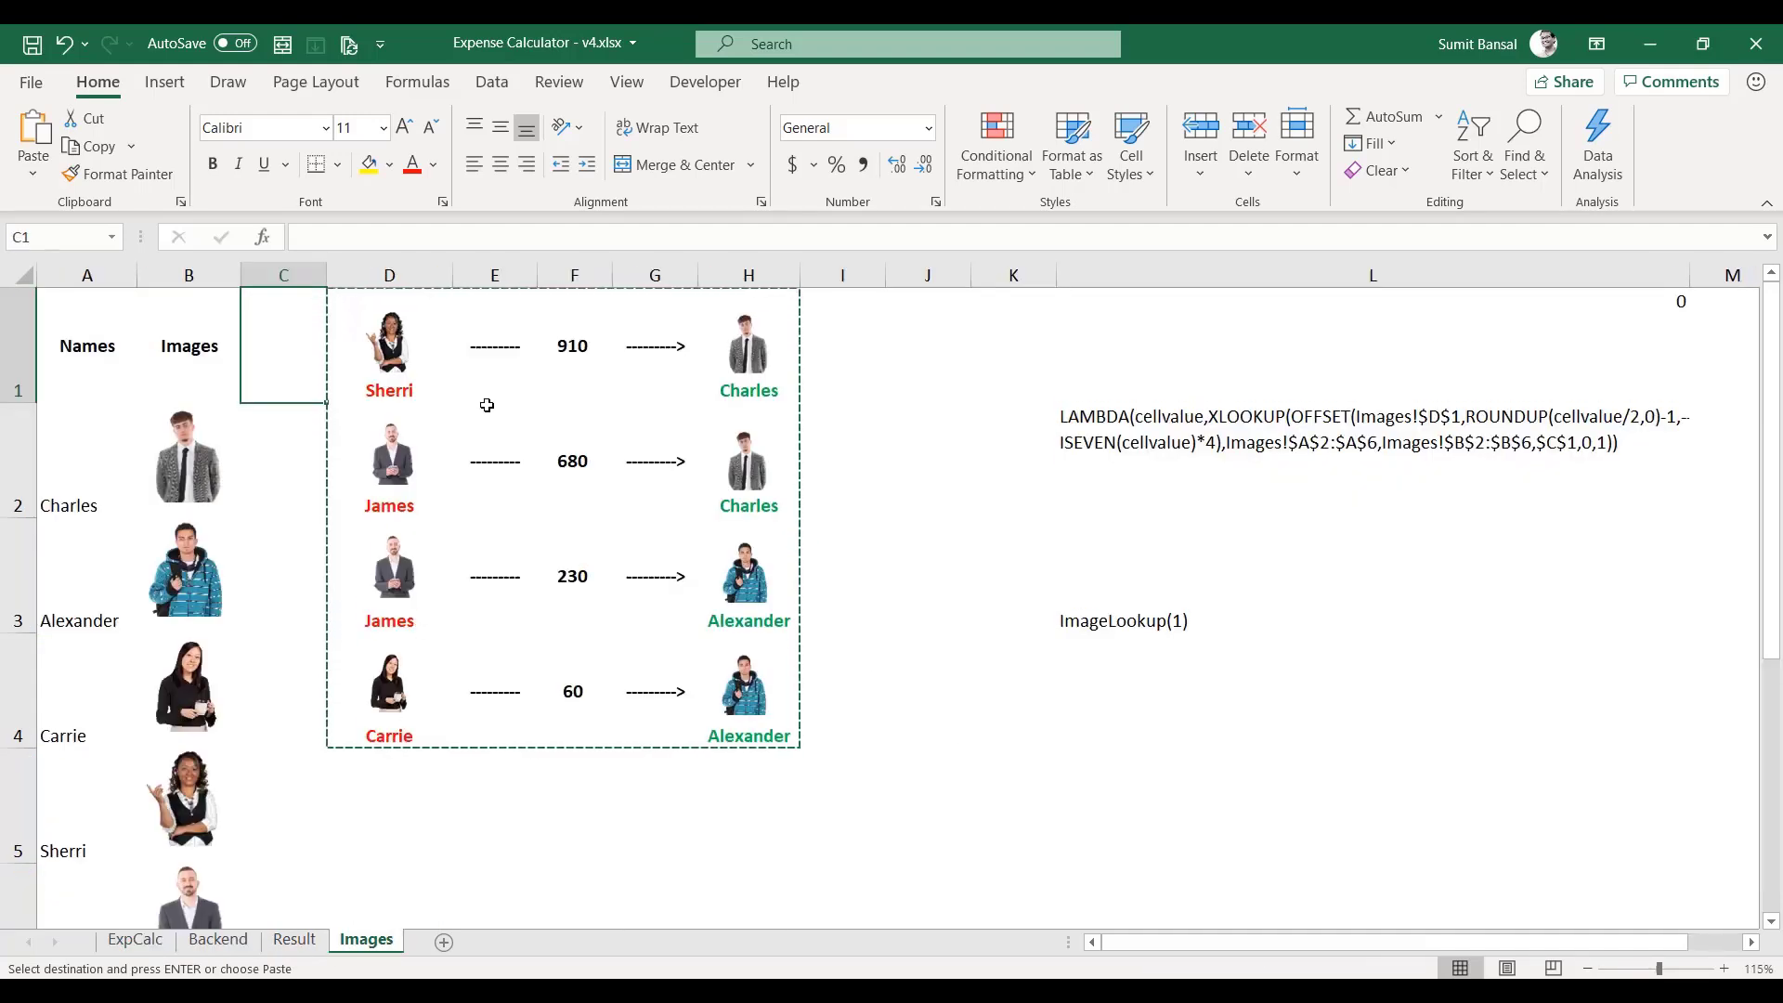
{"action": "left_click", "coordinate": [576, 341]}
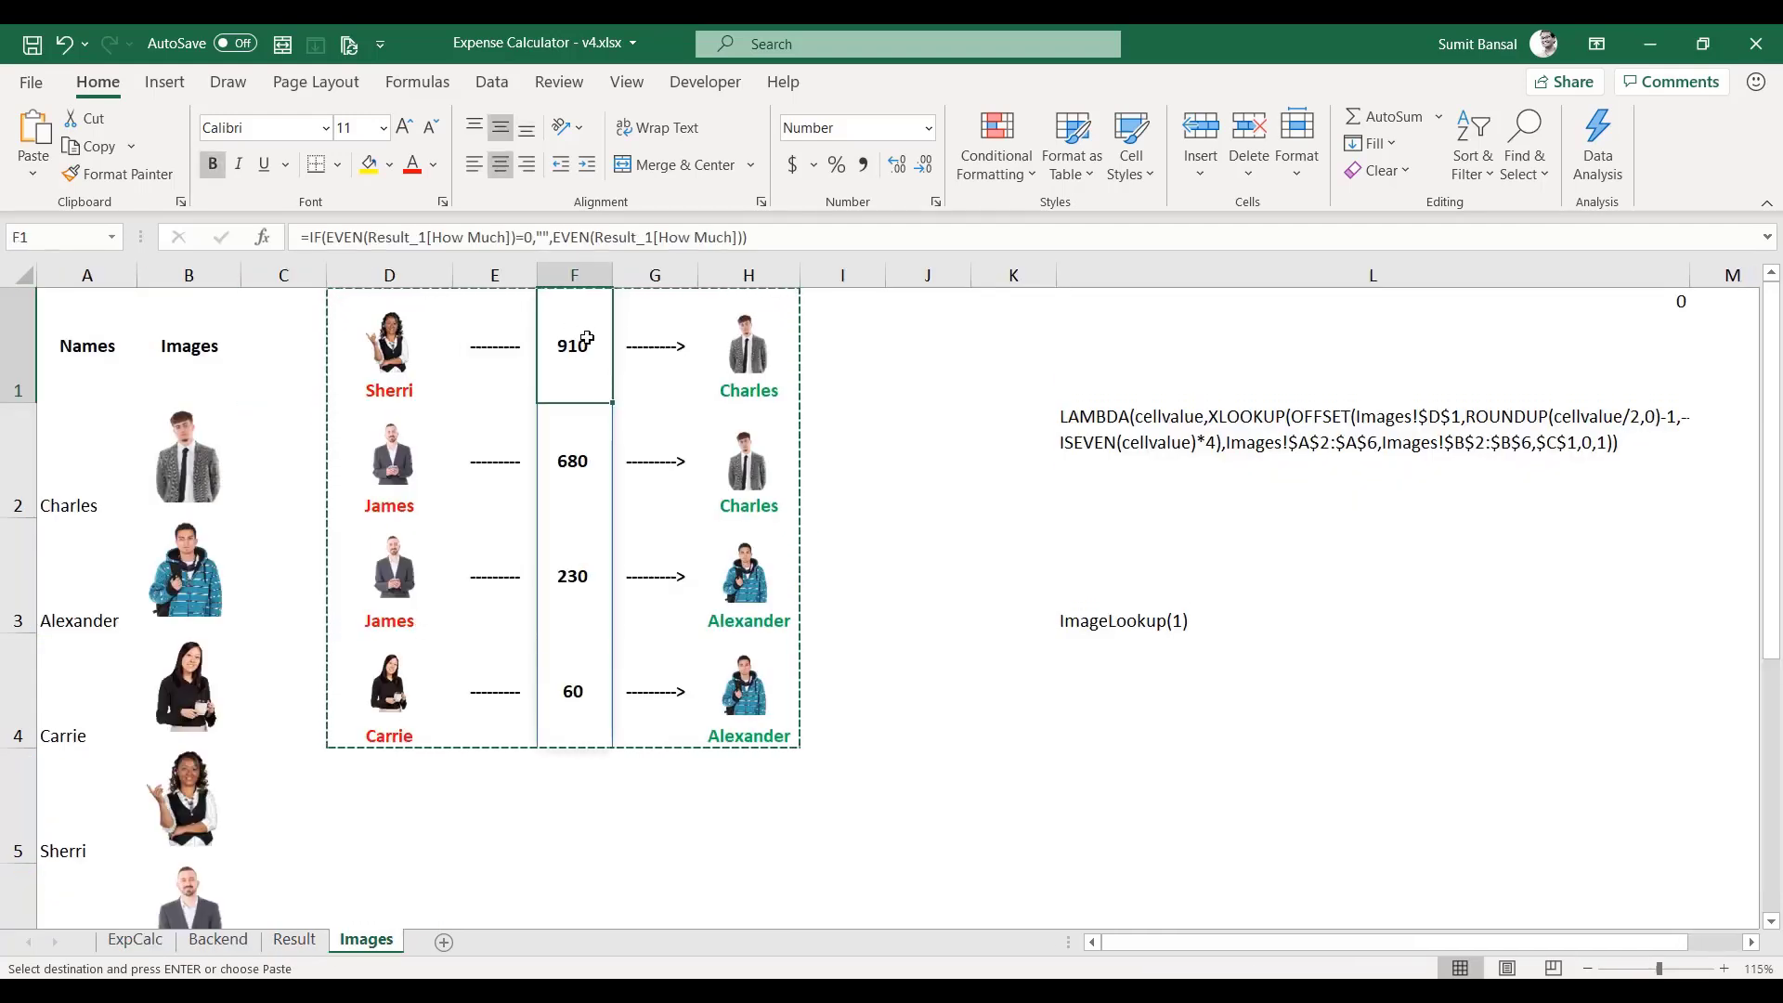
{"action": "double_click", "coordinate": [360, 237]}
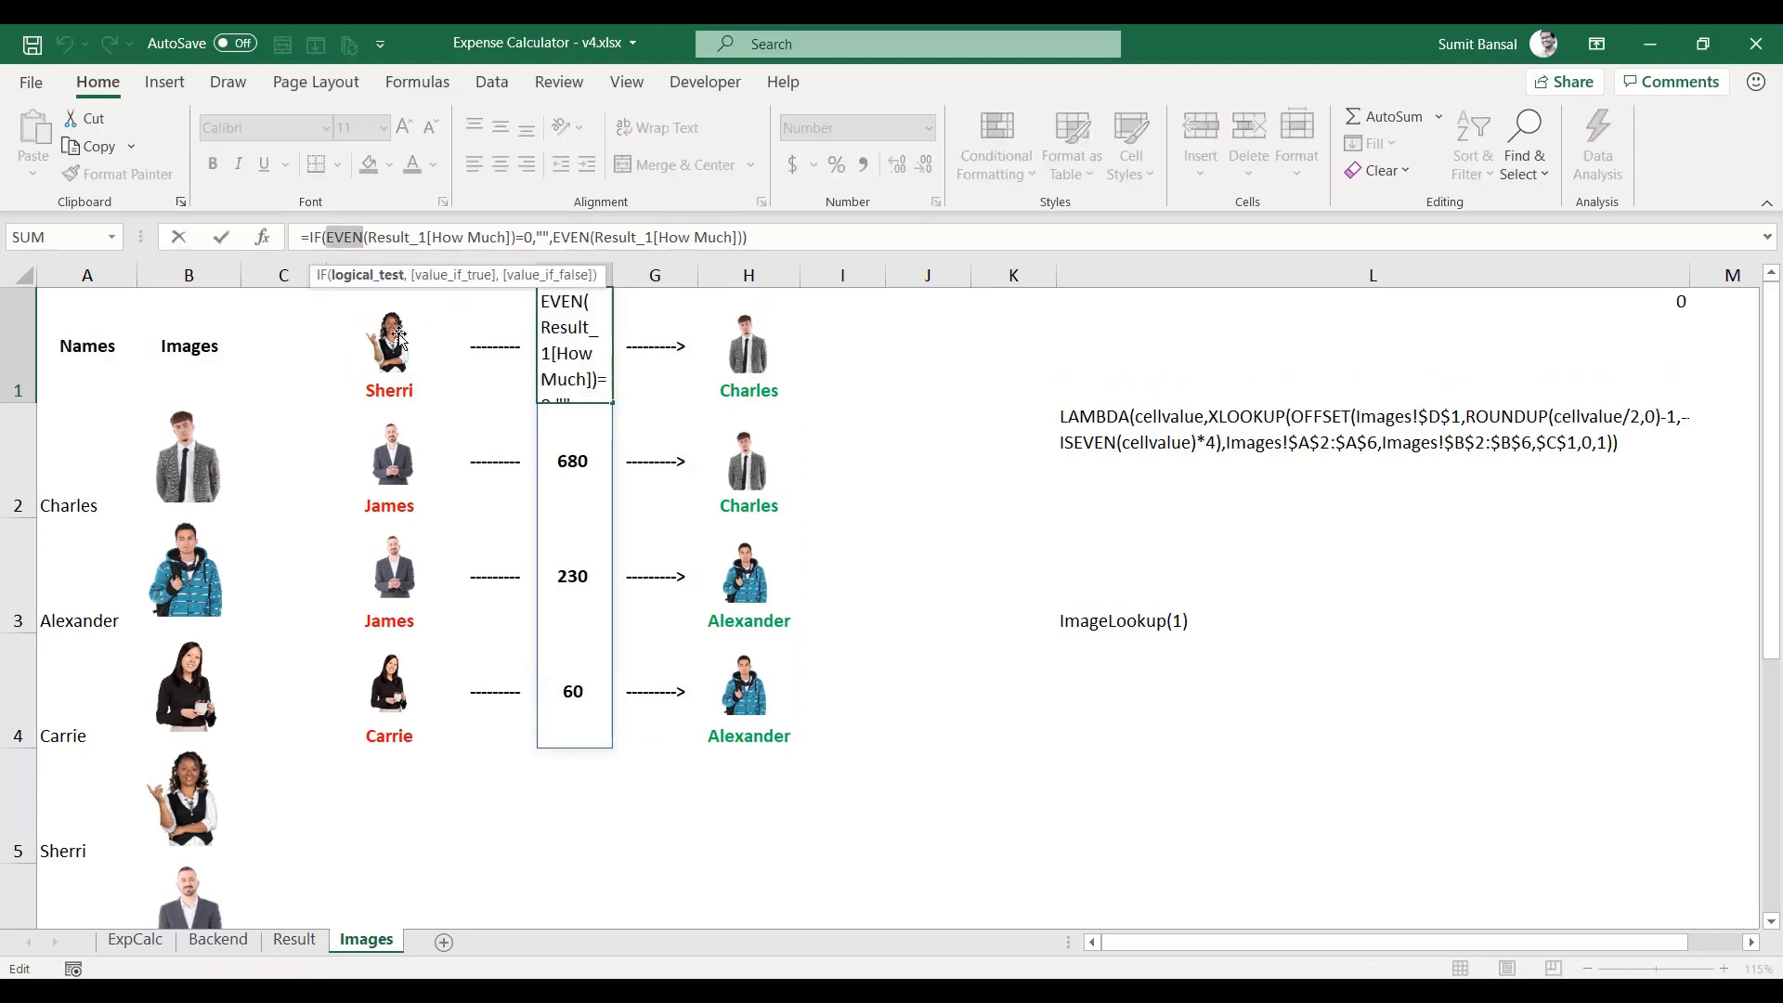
{"action": "key", "text": "Escape"}
- Compare the How Much amounts in C2:C5 of the Result sheet with column F on Images, and return to ExpCalc
{"action": "left_click", "coordinate": [294, 940]}
{"action": "left_click_drag", "start_coordinate": [271, 321], "coordinate": [268, 376]}
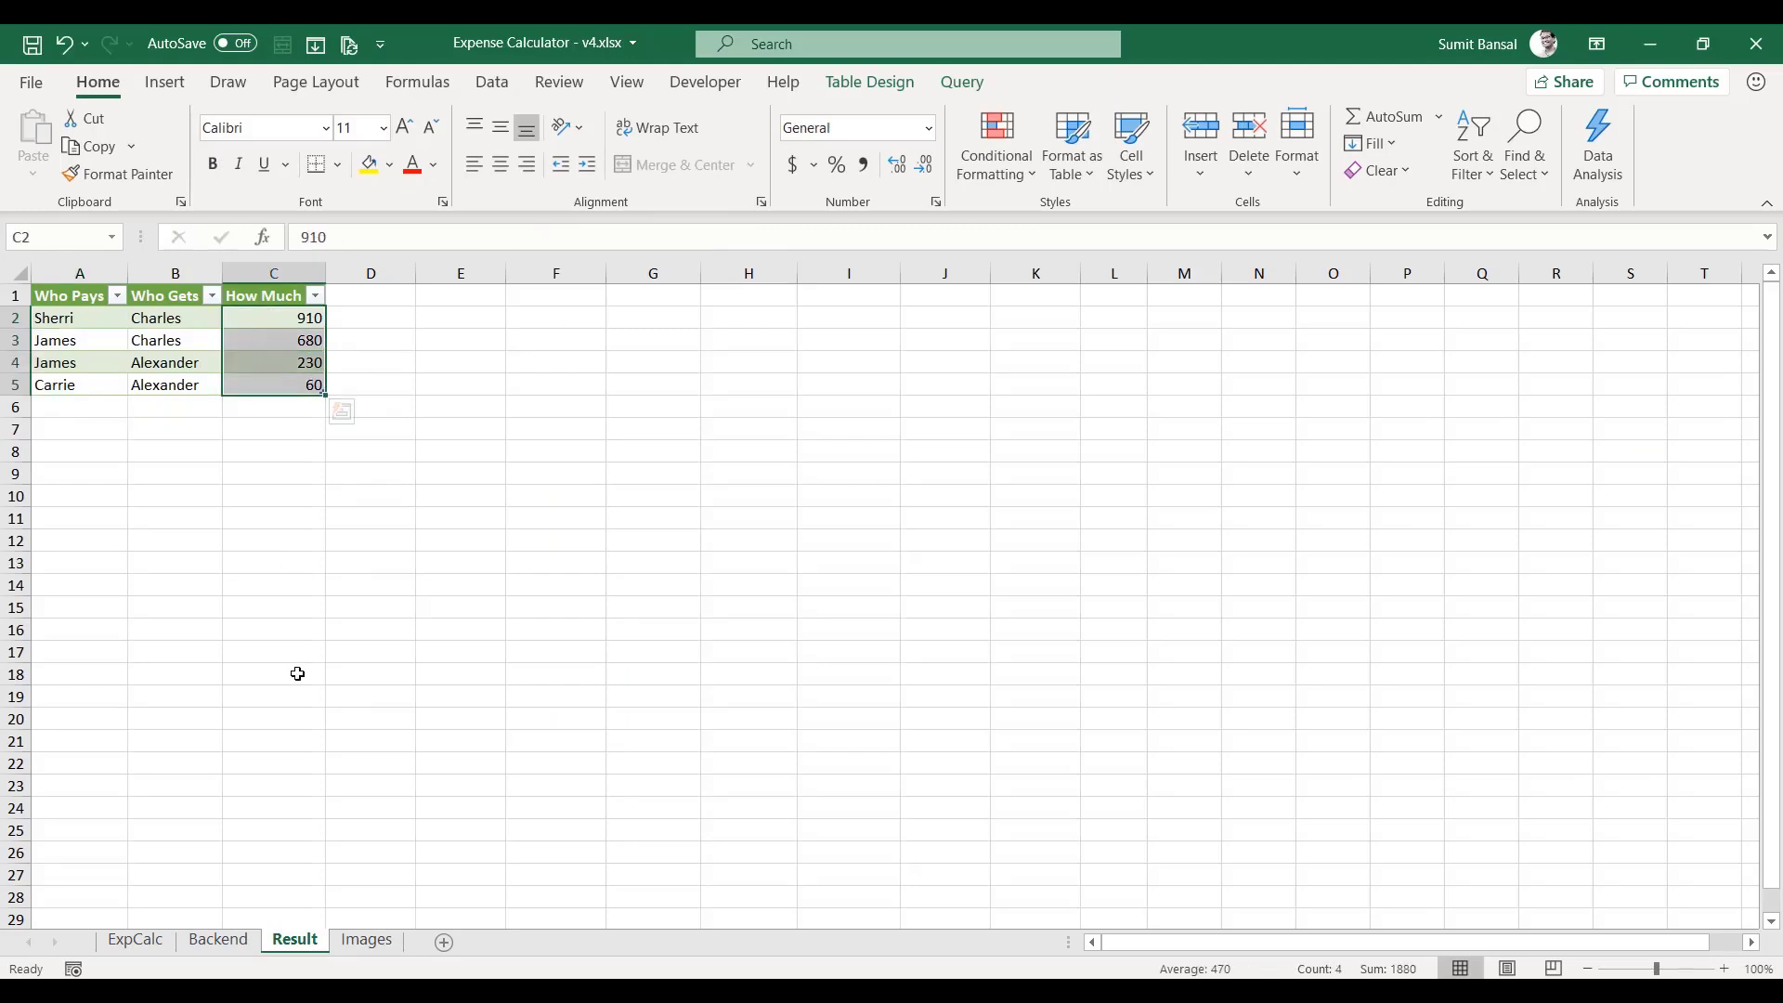
{"action": "left_click", "coordinate": [356, 942]}
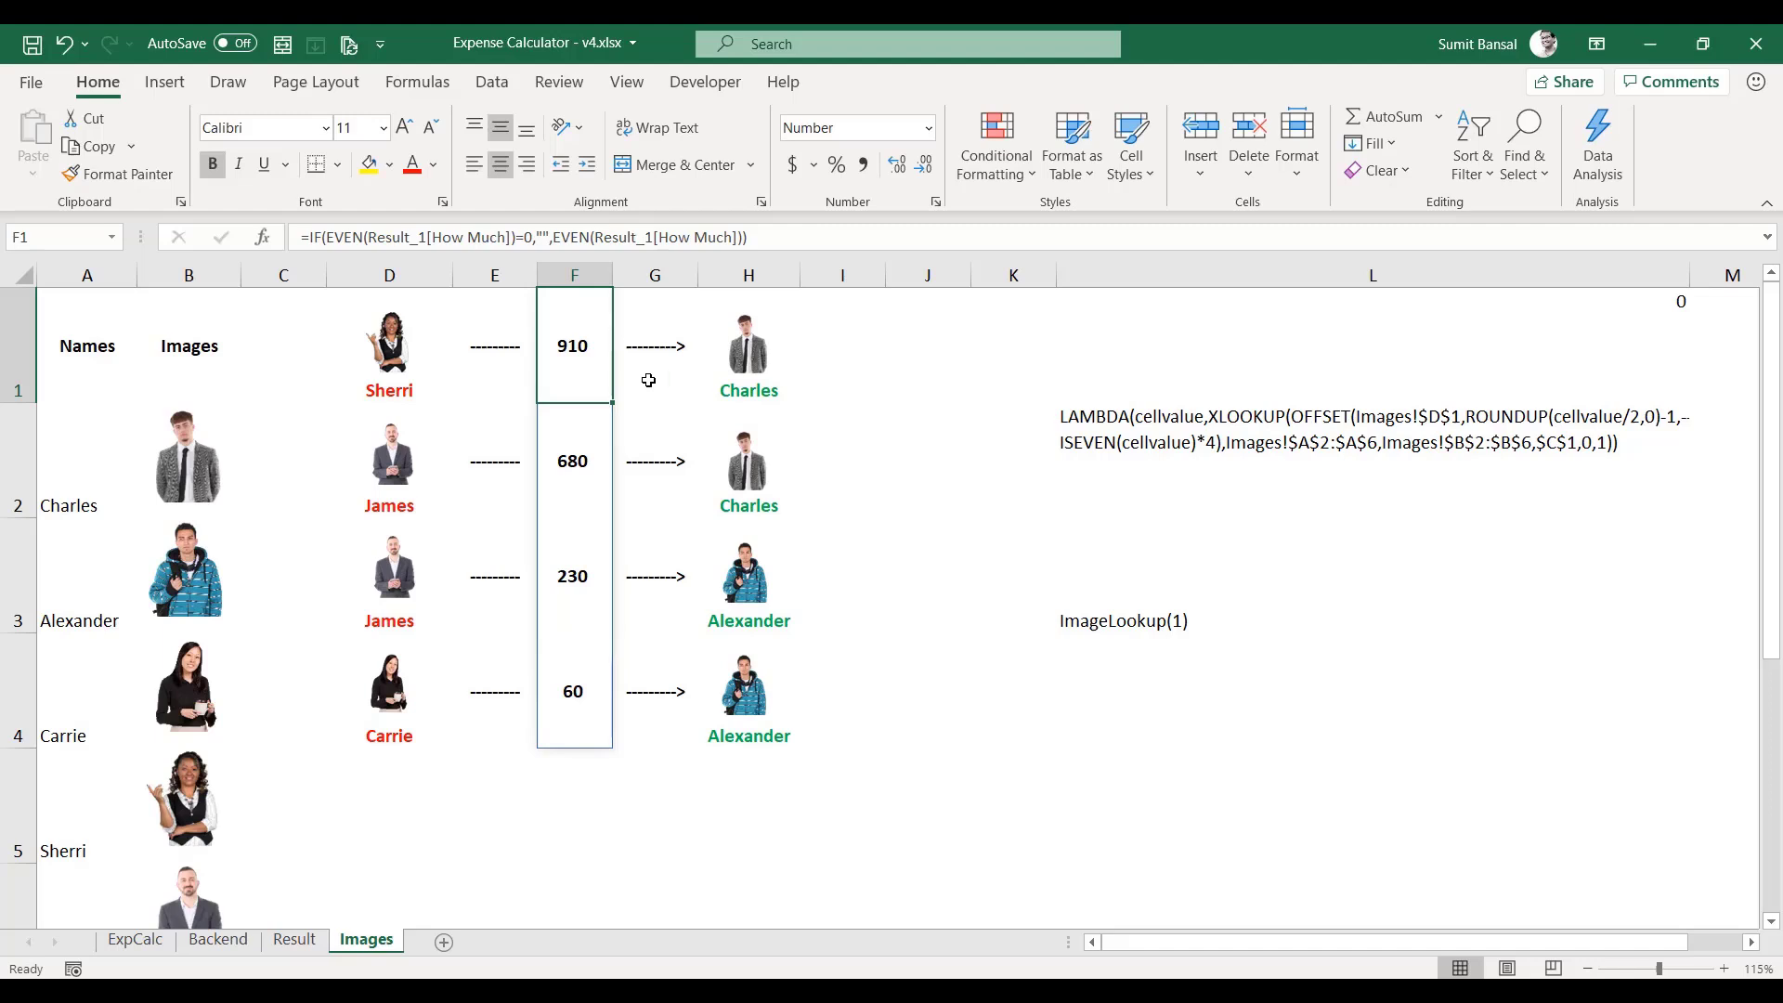
{"action": "left_click", "coordinate": [134, 941]}
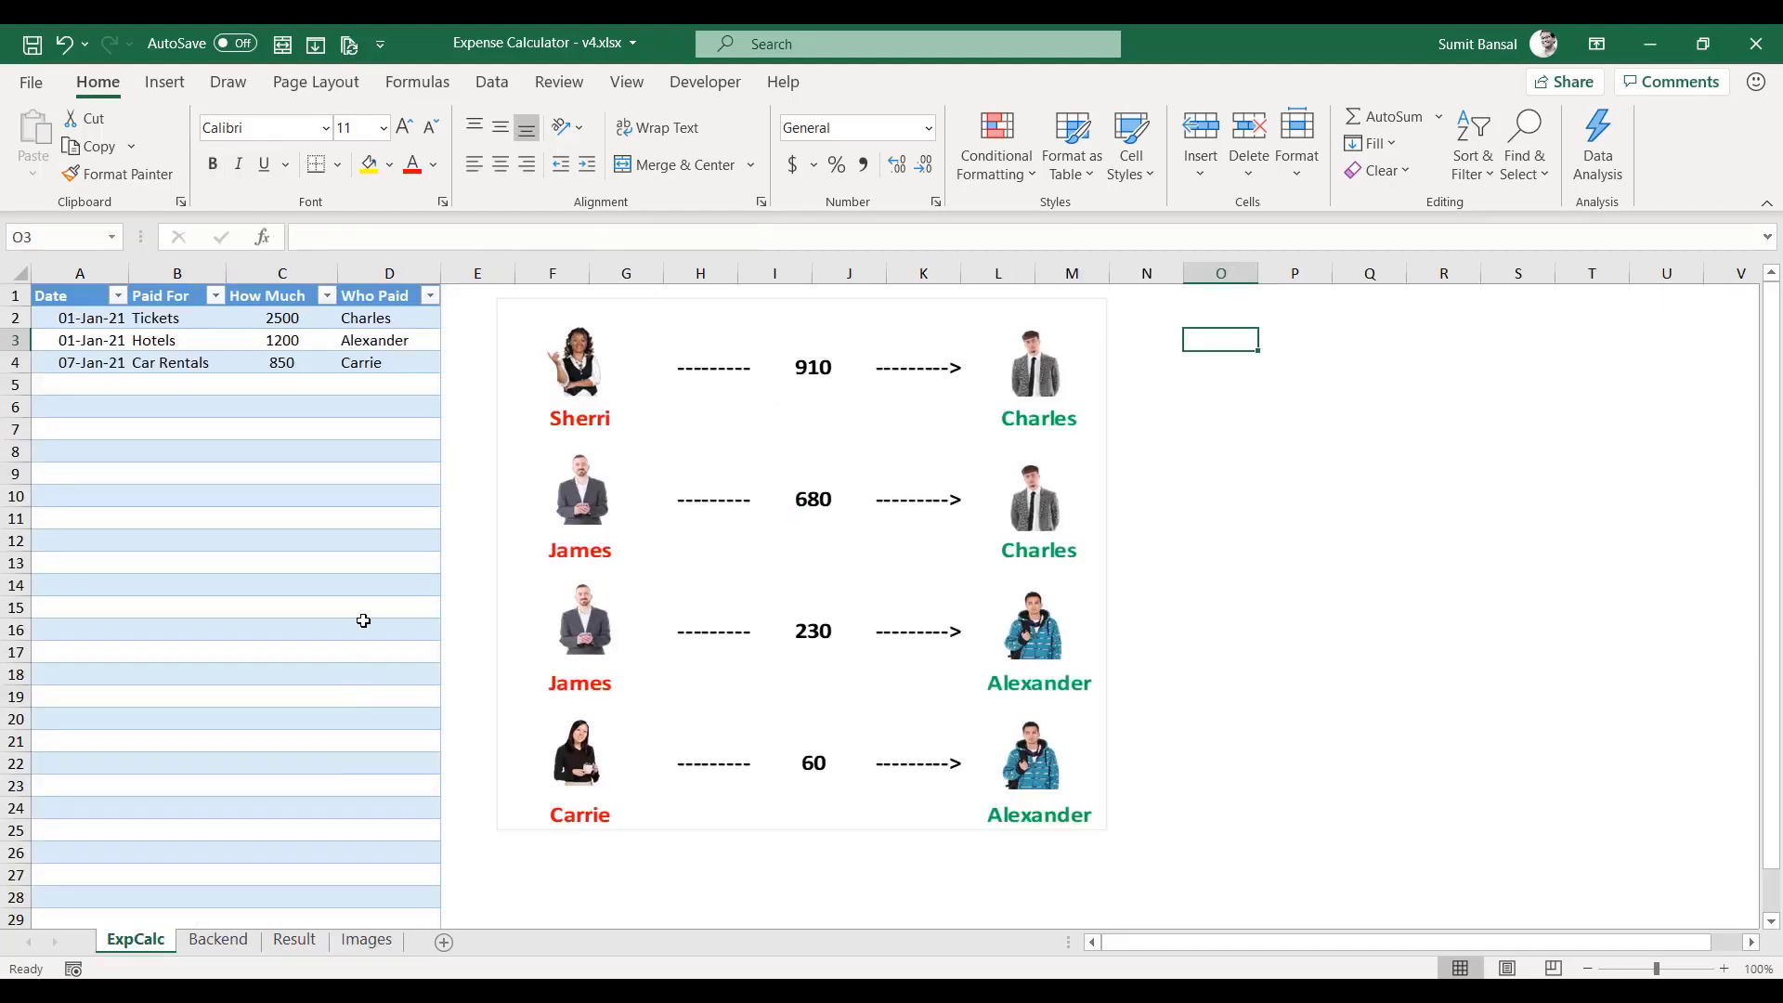